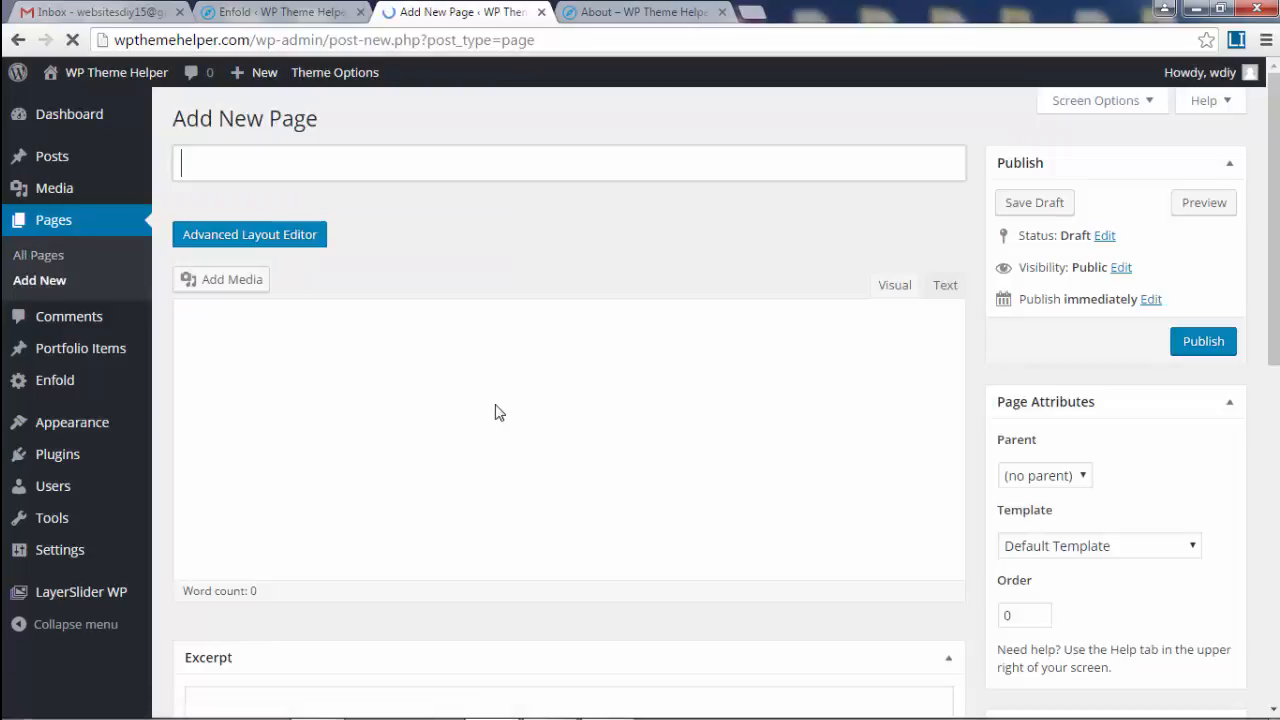
Title the new page "Contact Page" and publish it.
click(203, 168)
text(Conta)
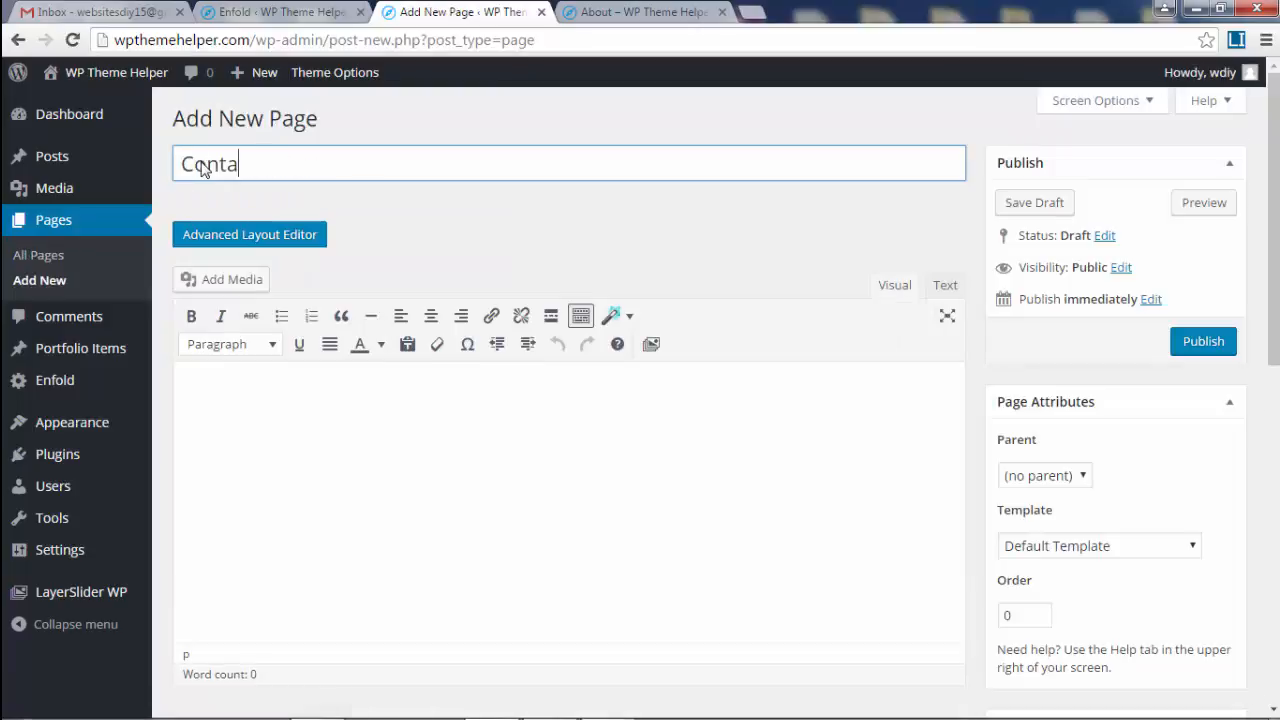
key(BackSpace)
text(act Page)
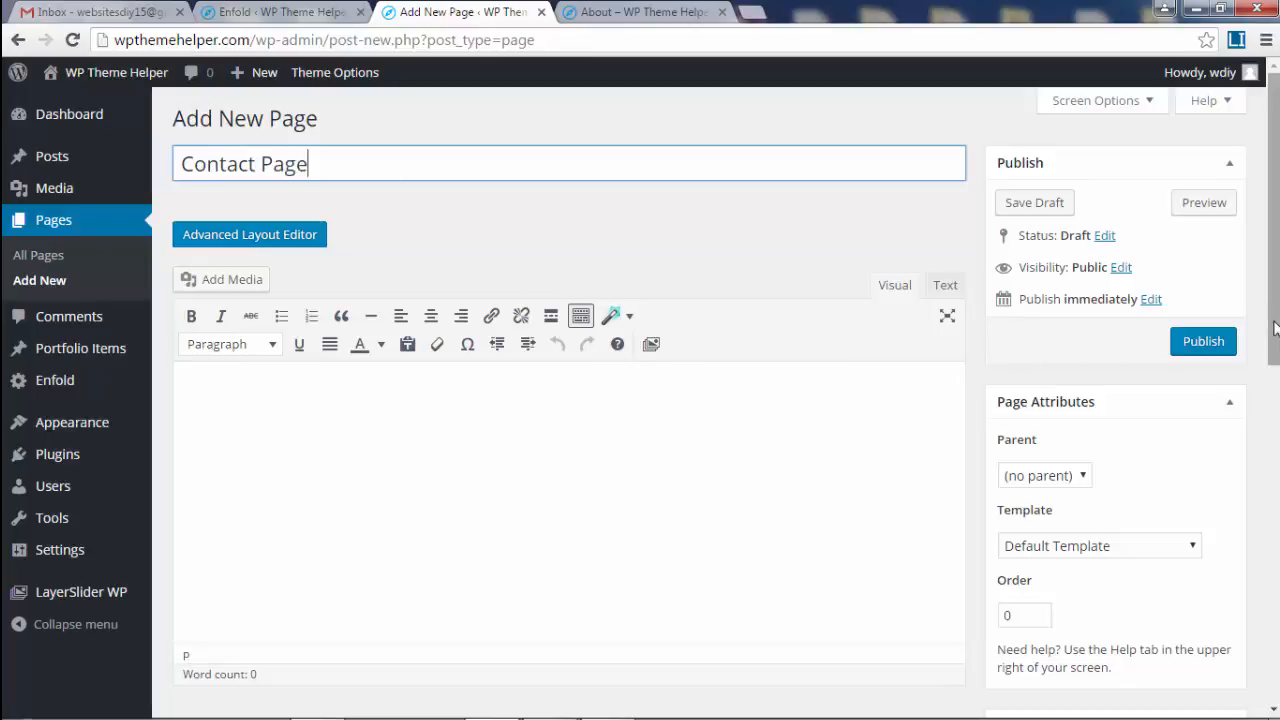
click(1218, 342)
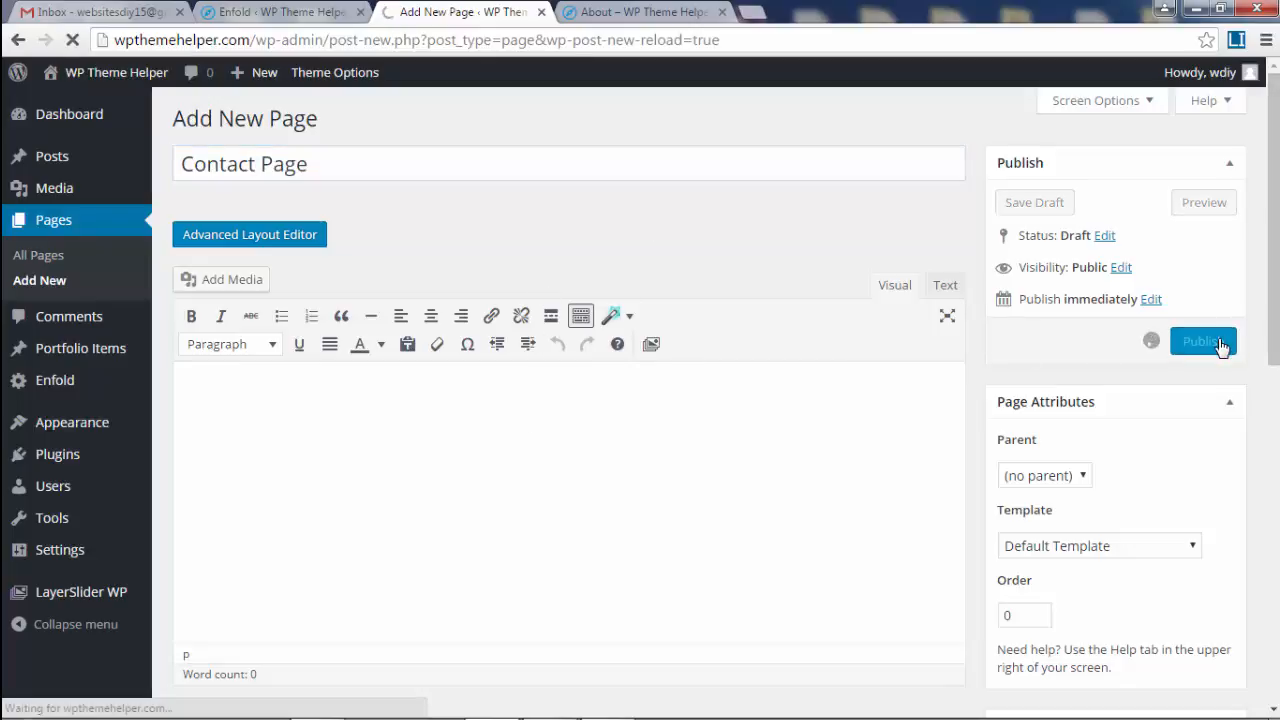
Open the site's plugin management in a new browser tab and go to the page for adding new plugins.
mouse_move(127, 121)
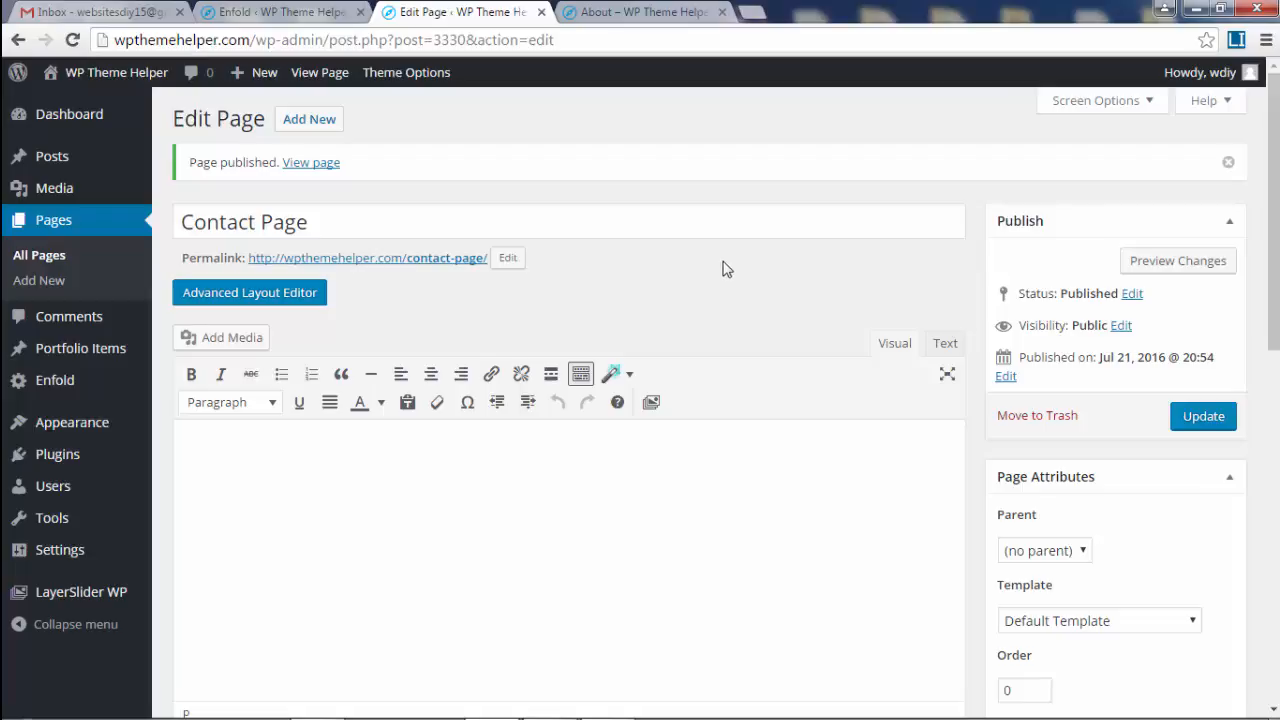
mouse_move(55, 470)
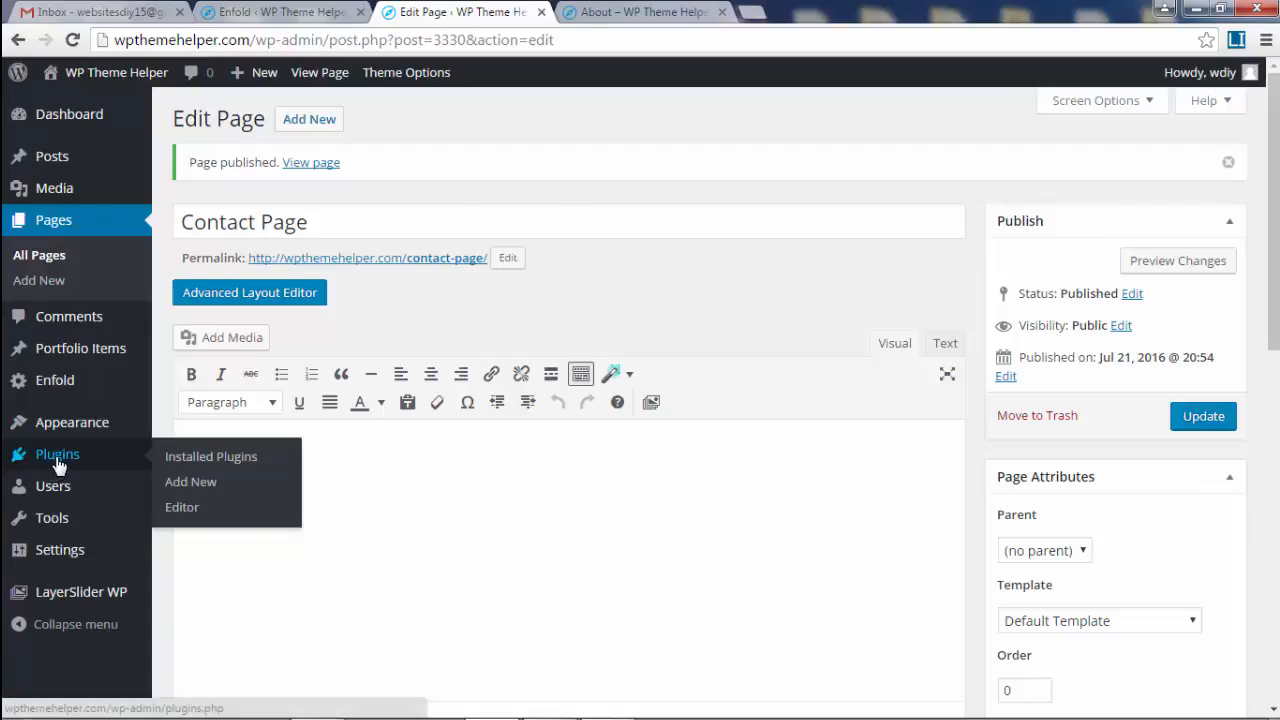
right_click(55, 463)
click(107, 474)
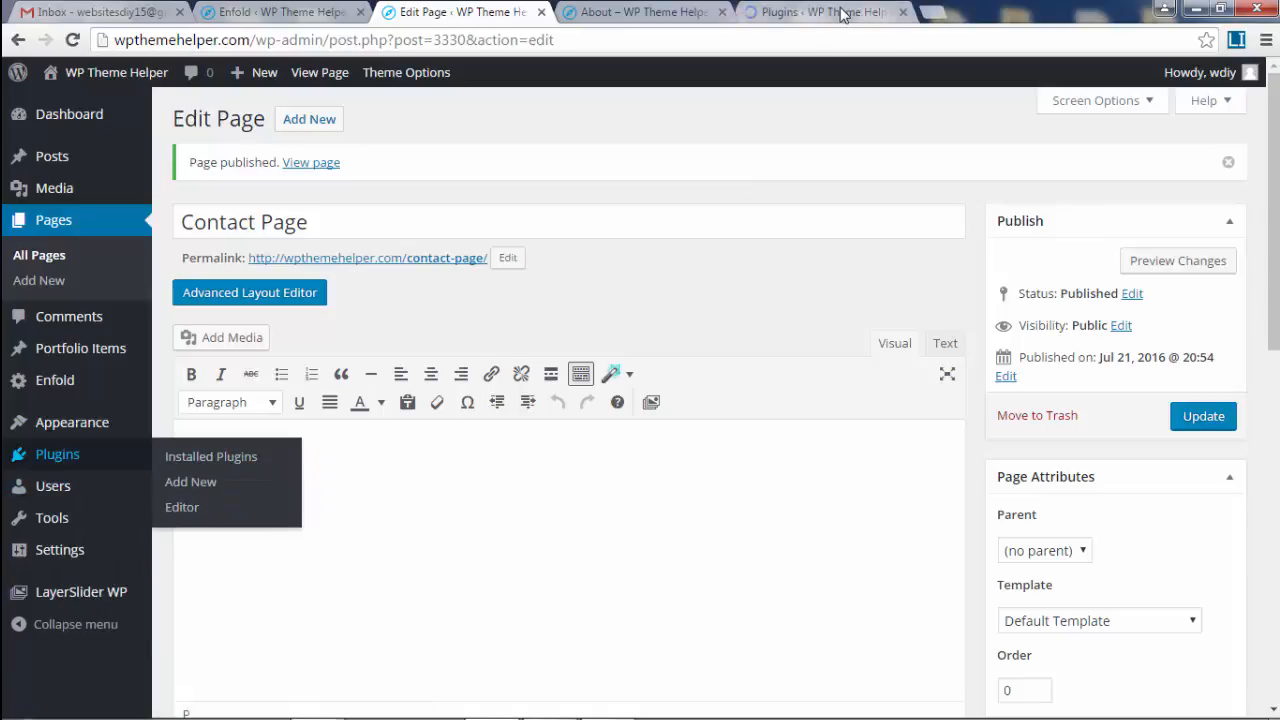
click(843, 12)
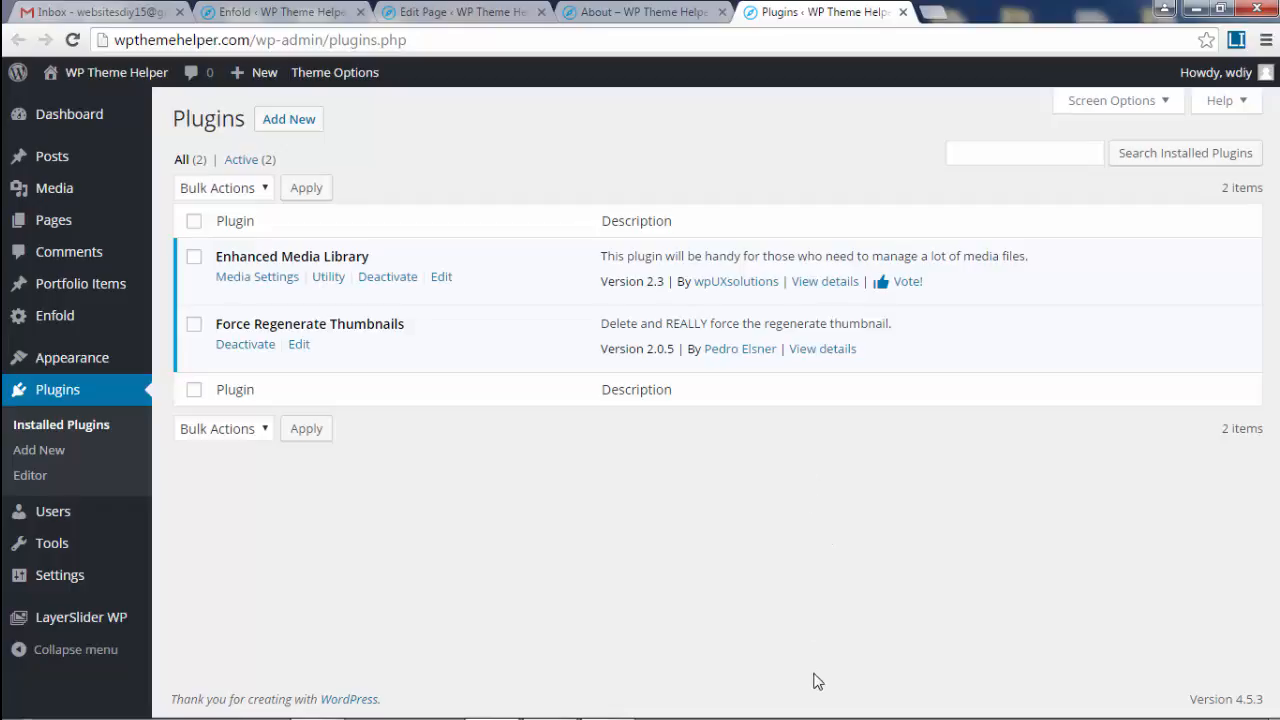
click(999, 156)
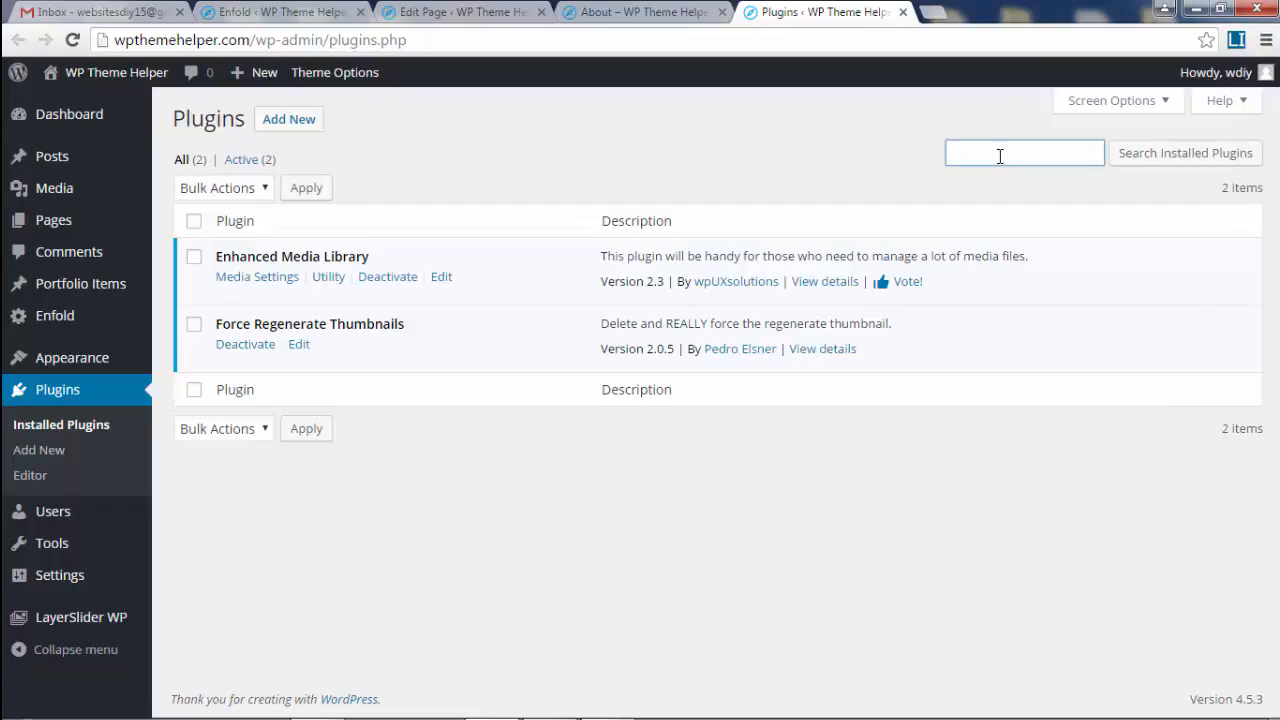
click(306, 127)
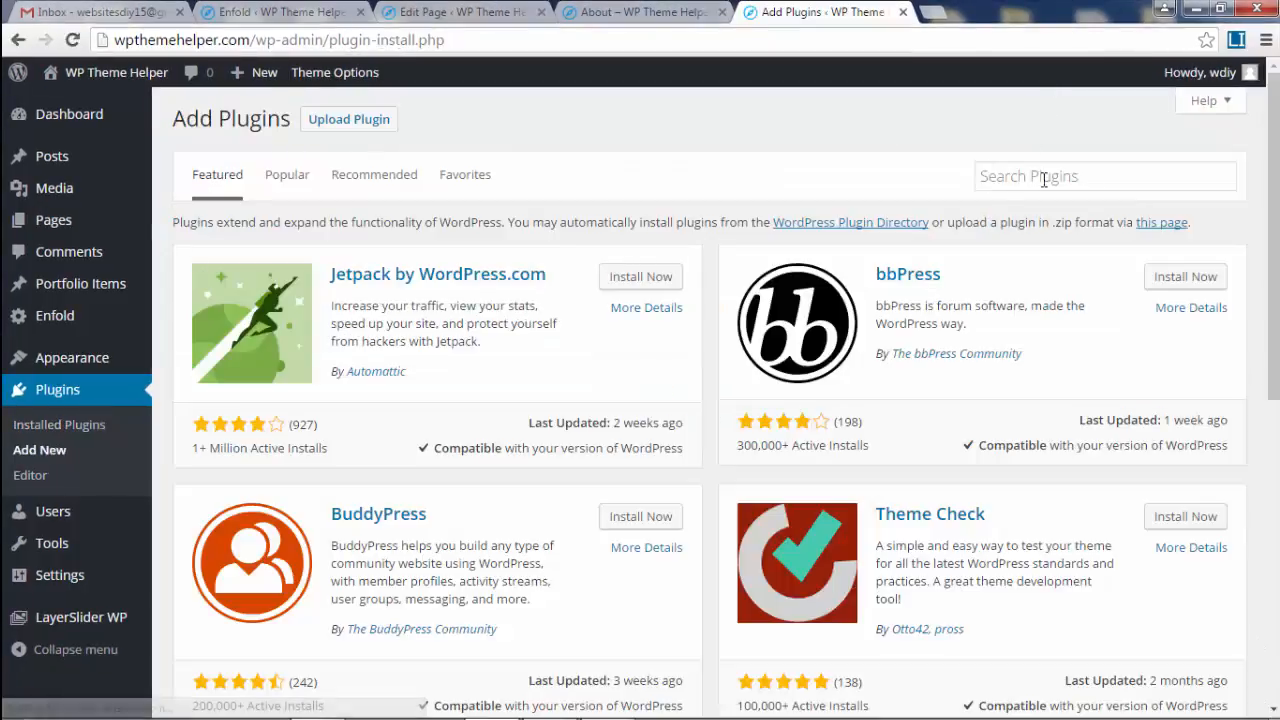
Search the plugin directory for "contact form 7", and install and activate the Contact Form 7 plugin.
click(1010, 177)
text(contact)
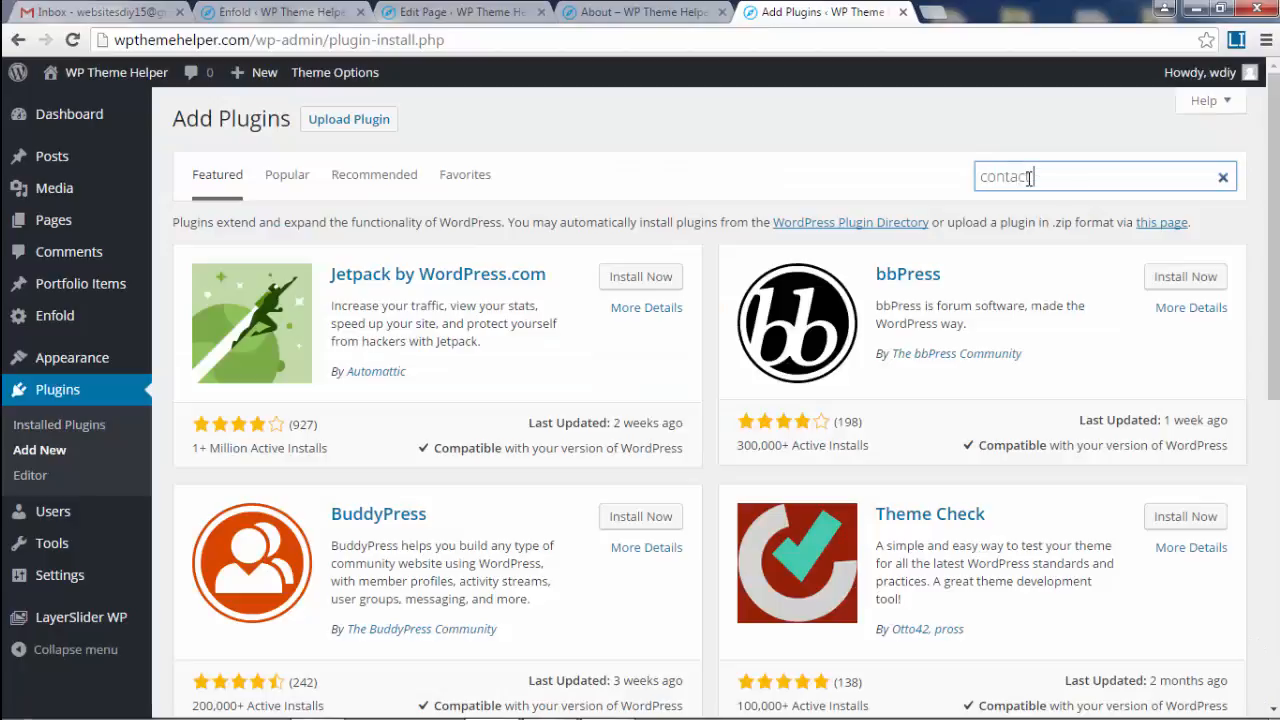
text( form)
key(ctrl+plus)
key(ctrl+plus)
key(ctrl+plus)
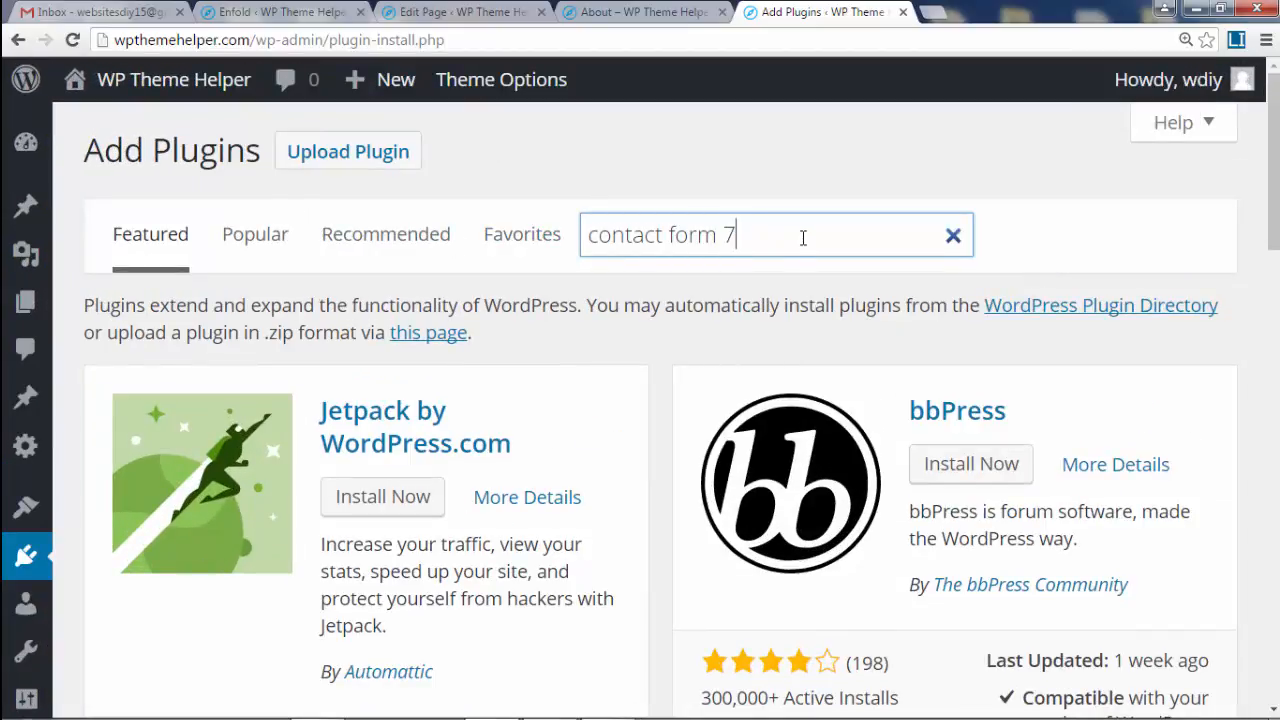
key(ctrl+0)
key(Return)
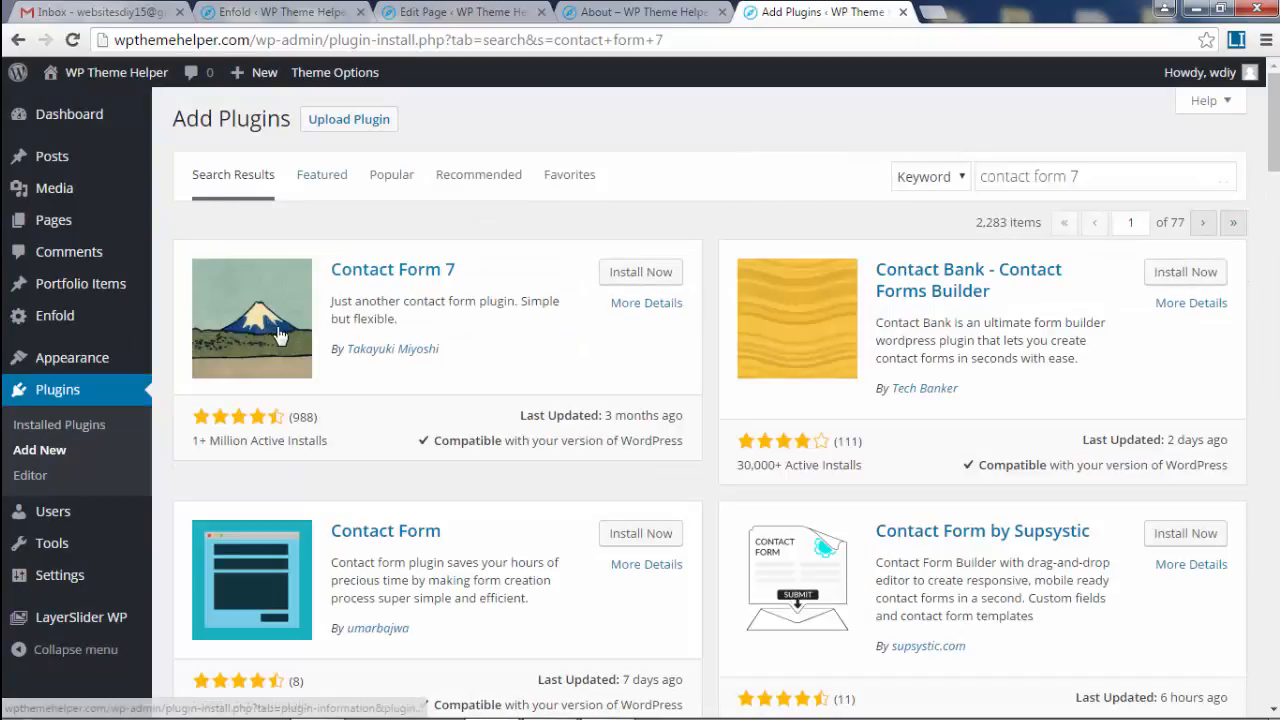
click(654, 271)
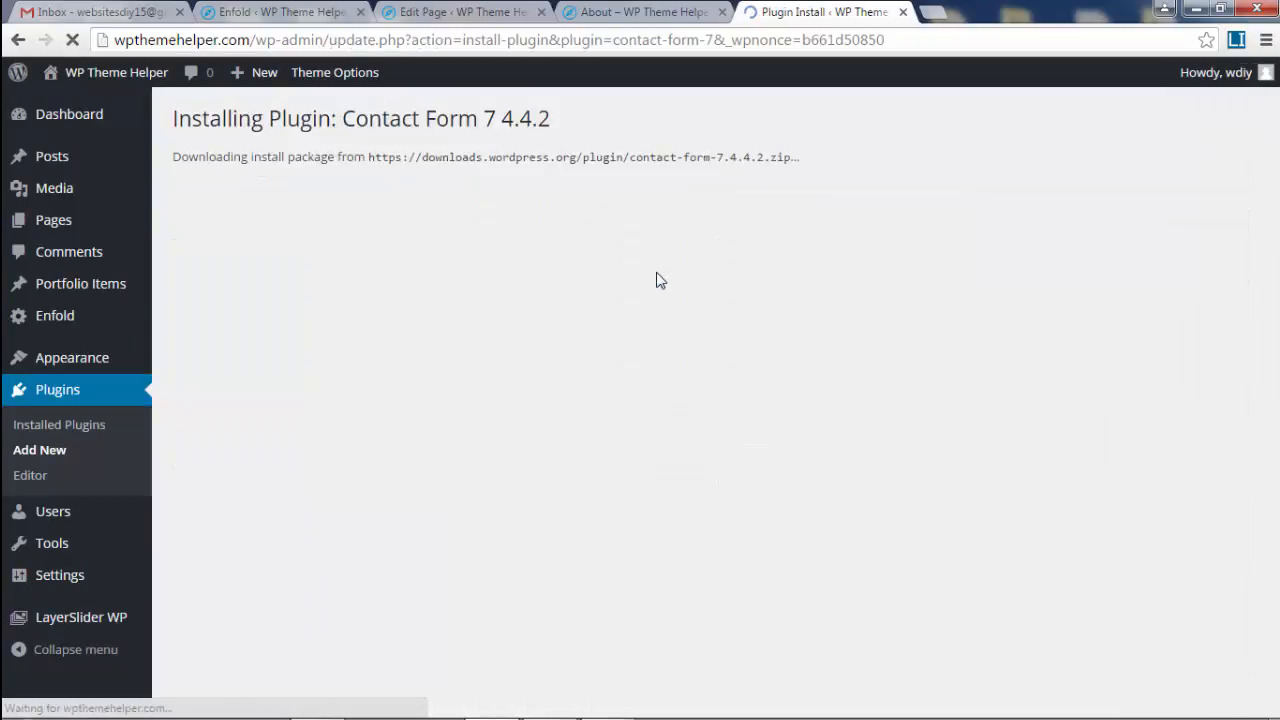
click(234, 278)
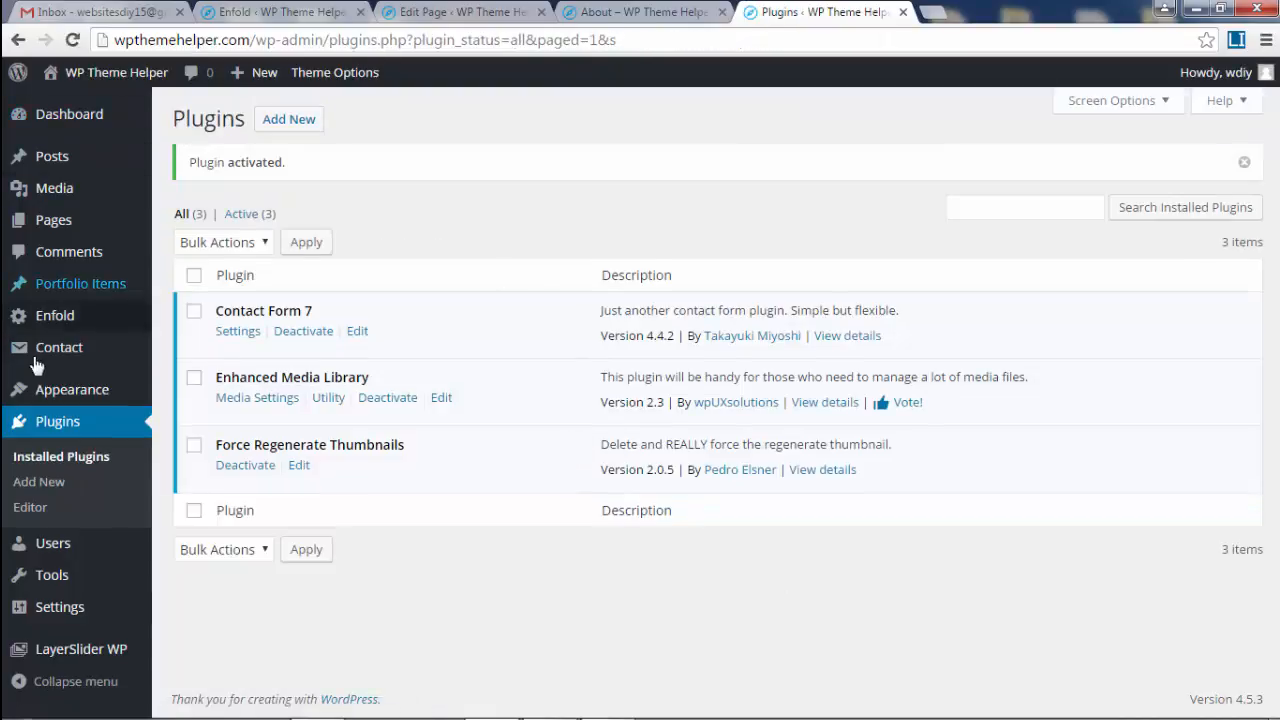
Open Contact form 1 from the contact forms list for editing and look over its form template.
click(44, 355)
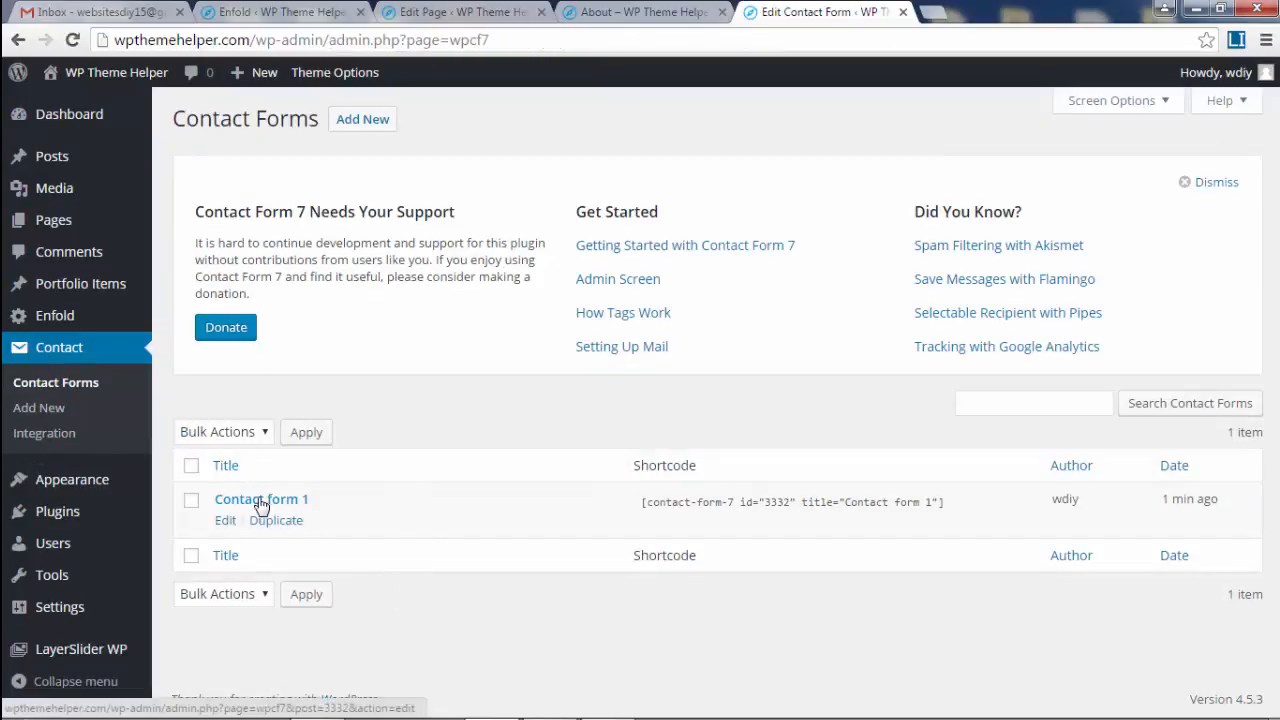
click(260, 499)
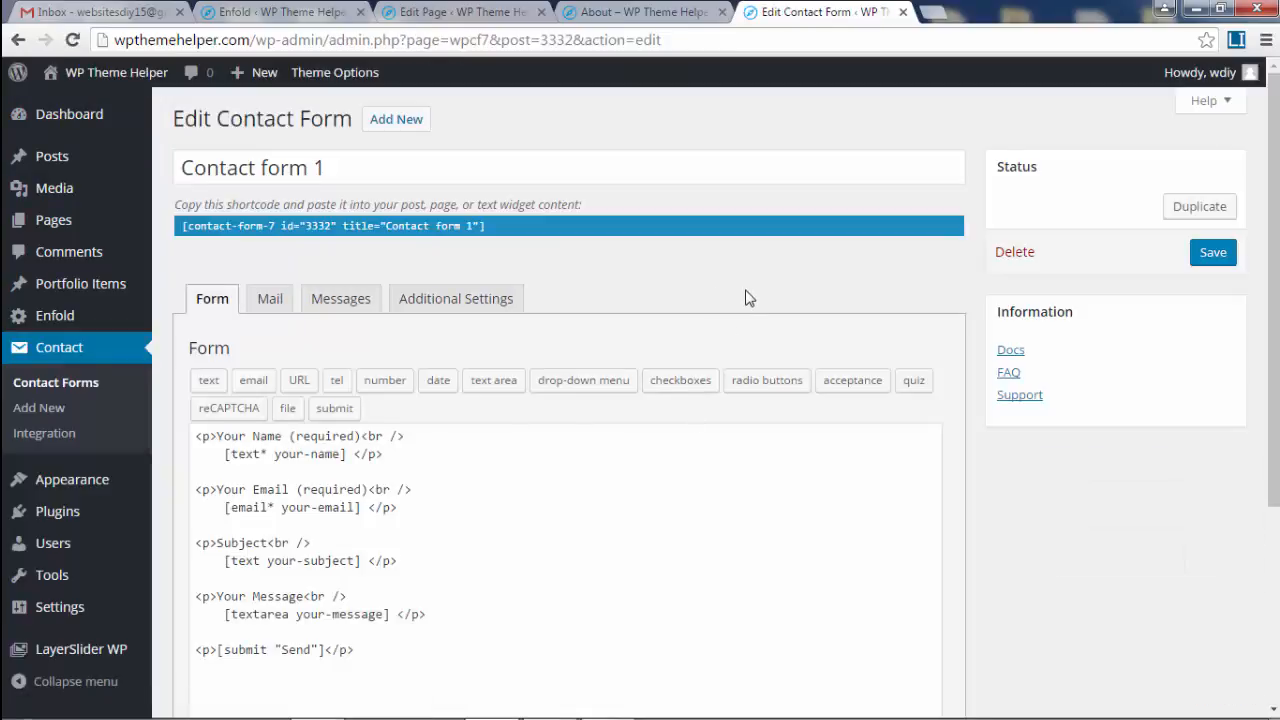
scroll(744, 296, down, 1)
scroll(744, 296, down, 1)
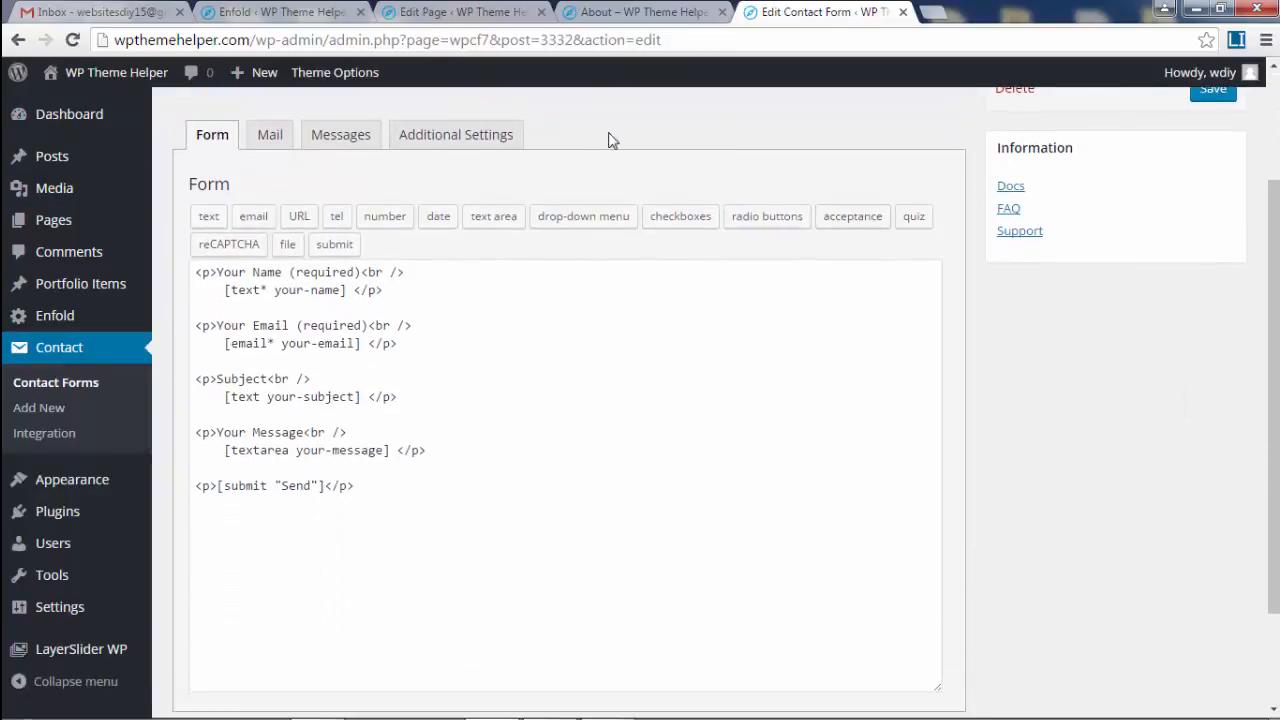
Examine the form's mail settings, including the recipient address, sender, subject, additional headers and message body.
click(264, 138)
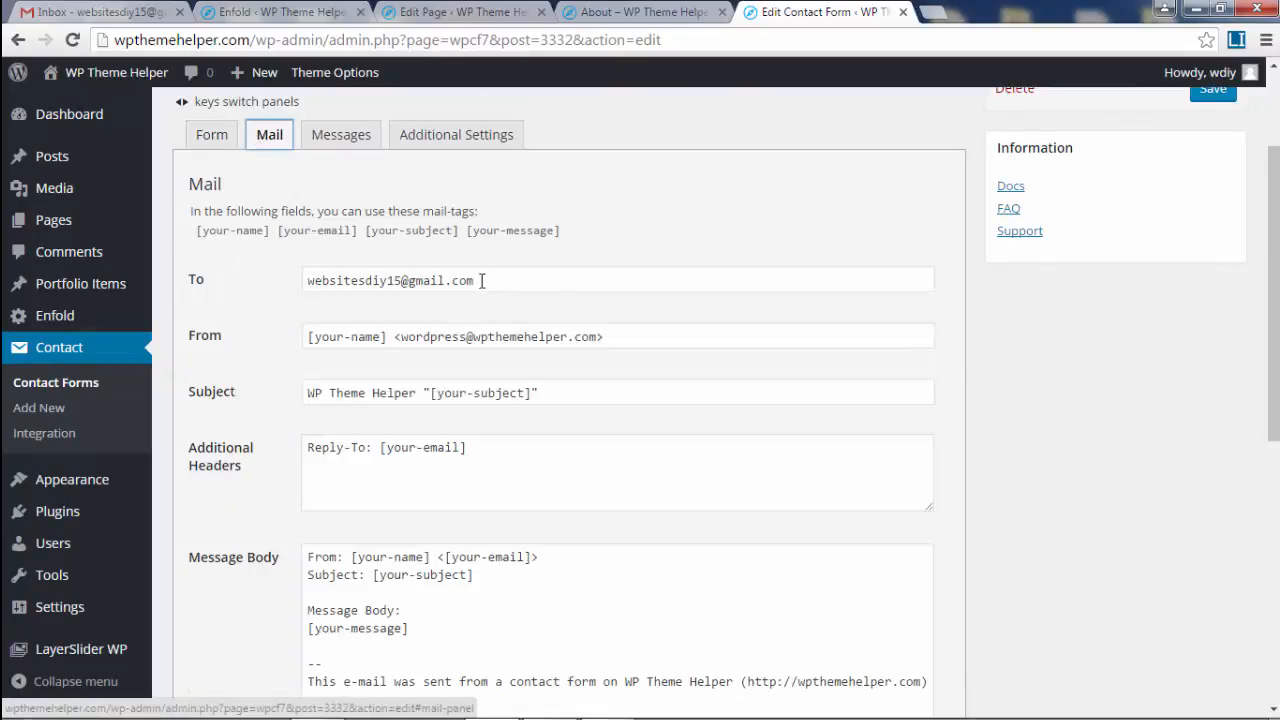
drag(482, 281, 304, 283)
click(306, 283)
drag(491, 278, 280, 254)
click(527, 284)
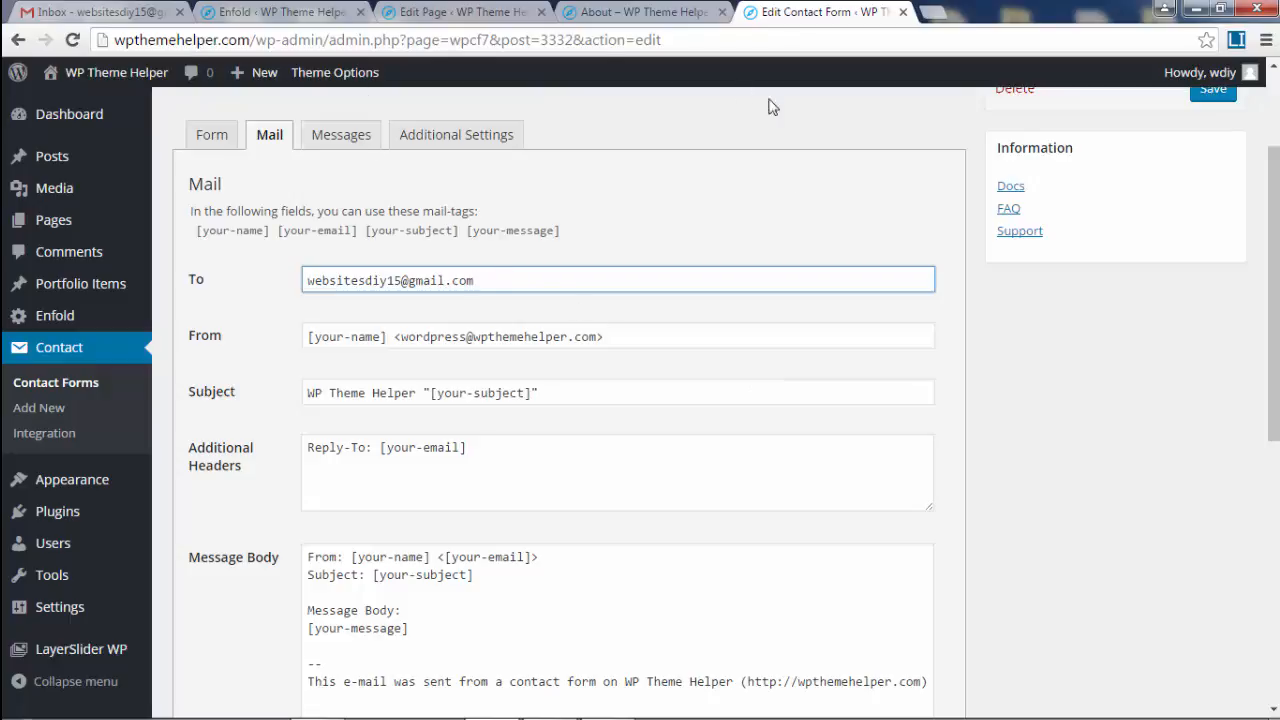
click(1062, 395)
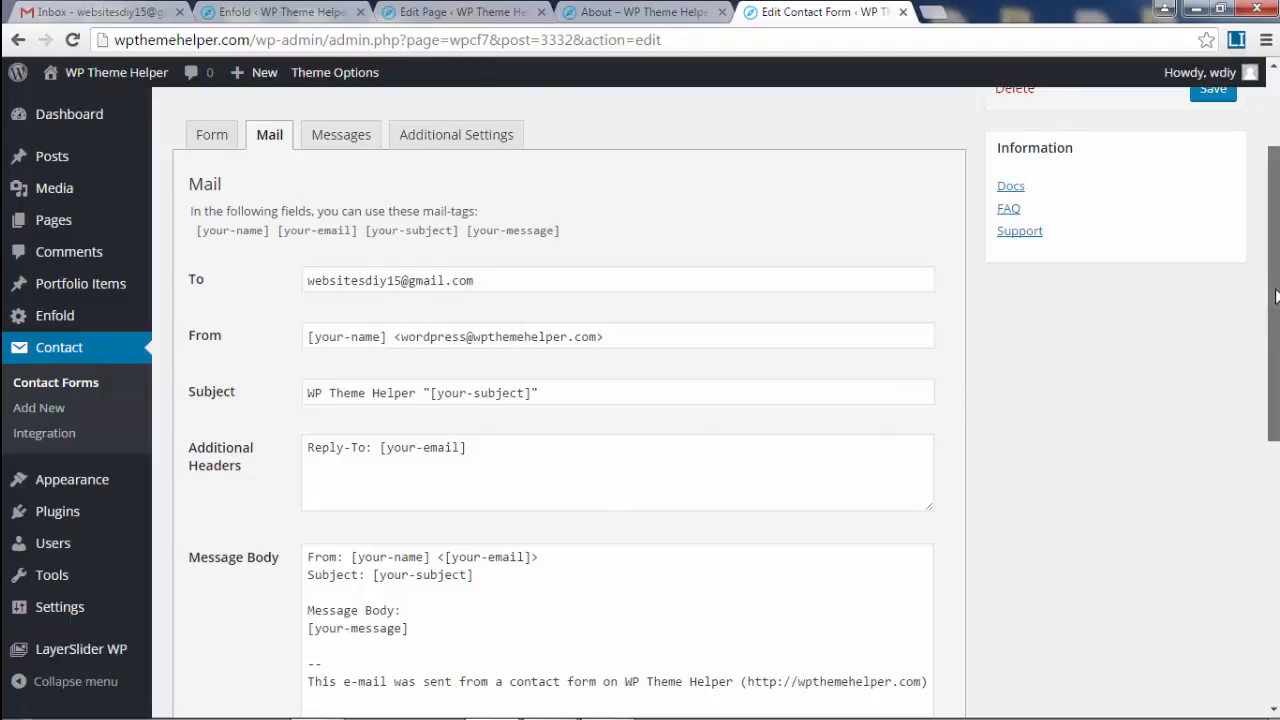
drag(1276, 296, 1276, 361)
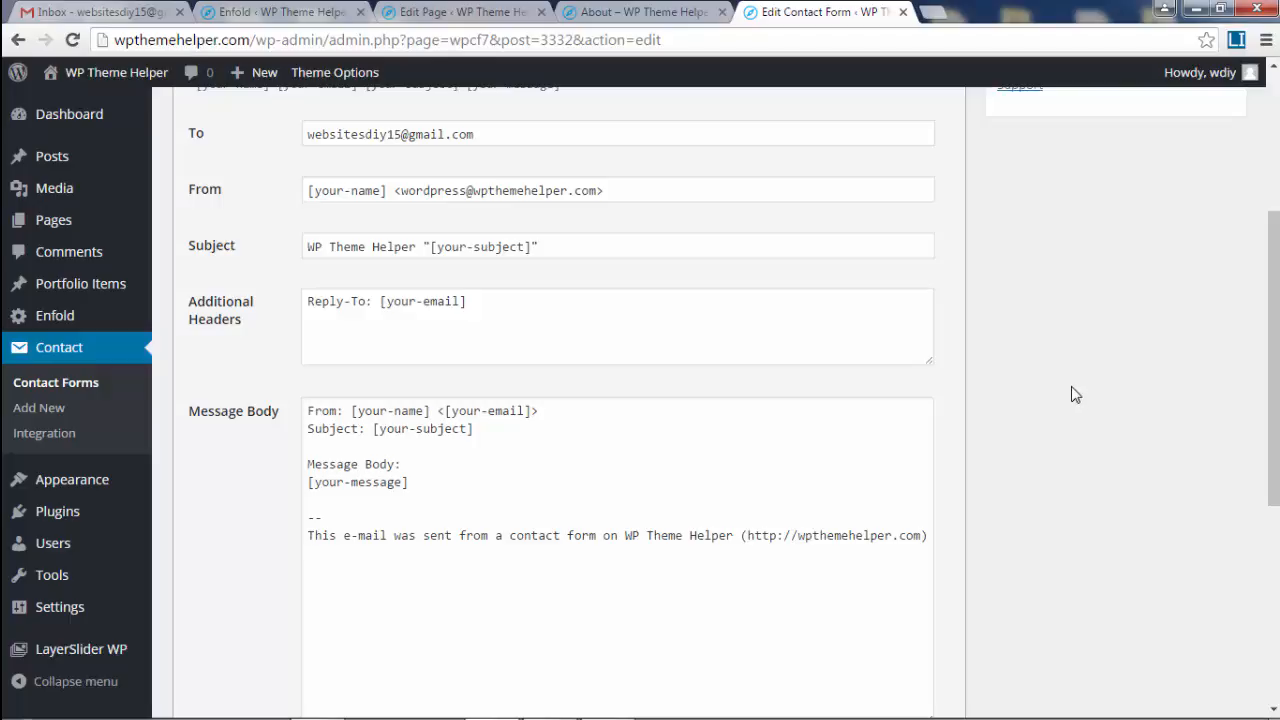
Enable the additional Mail (2) template for the contact form and review its autoresponder description.
drag(1275, 335, 1277, 525)
click(196, 547)
scroll(1111, 426, down, 1)
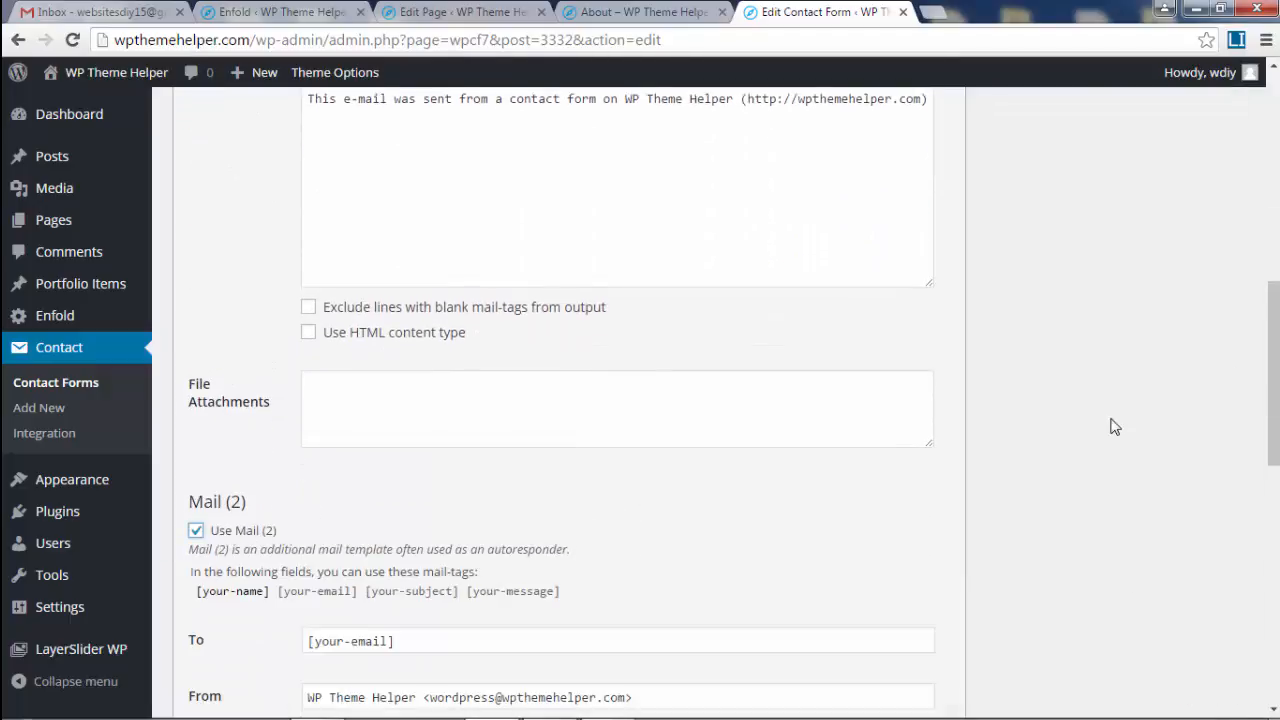
scroll(240, 456, down, 2)
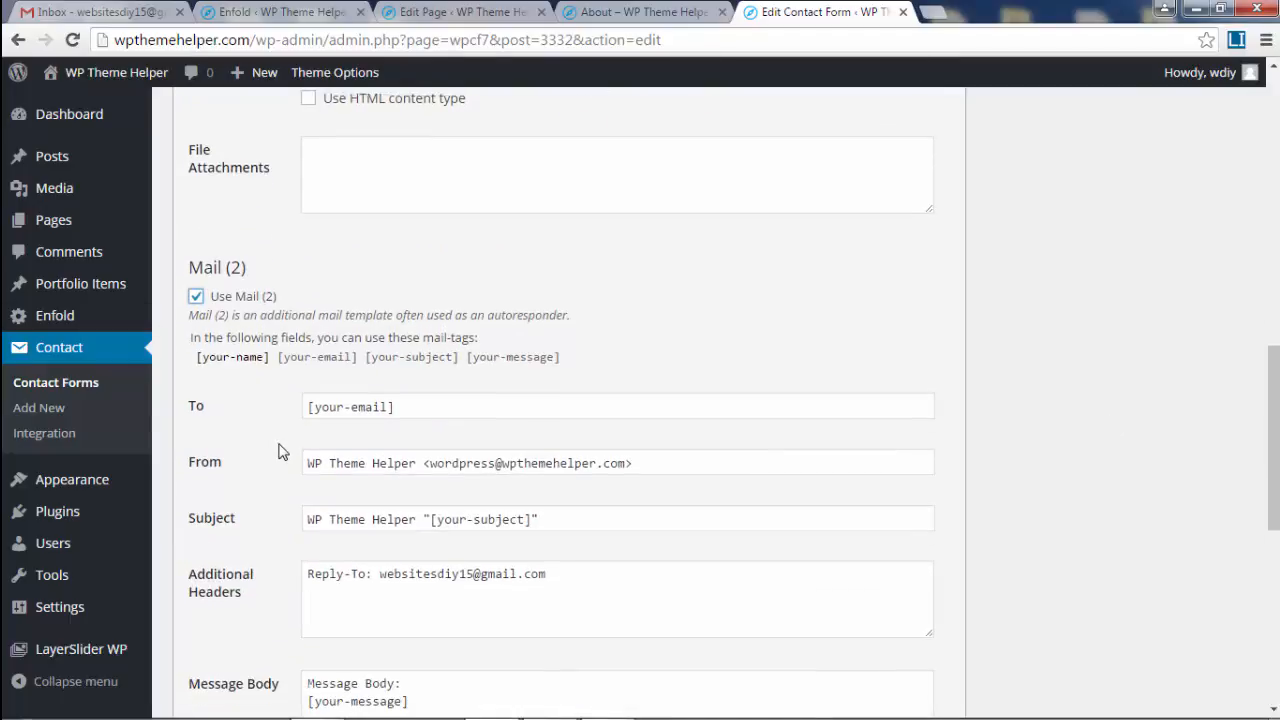
drag(189, 265, 276, 264)
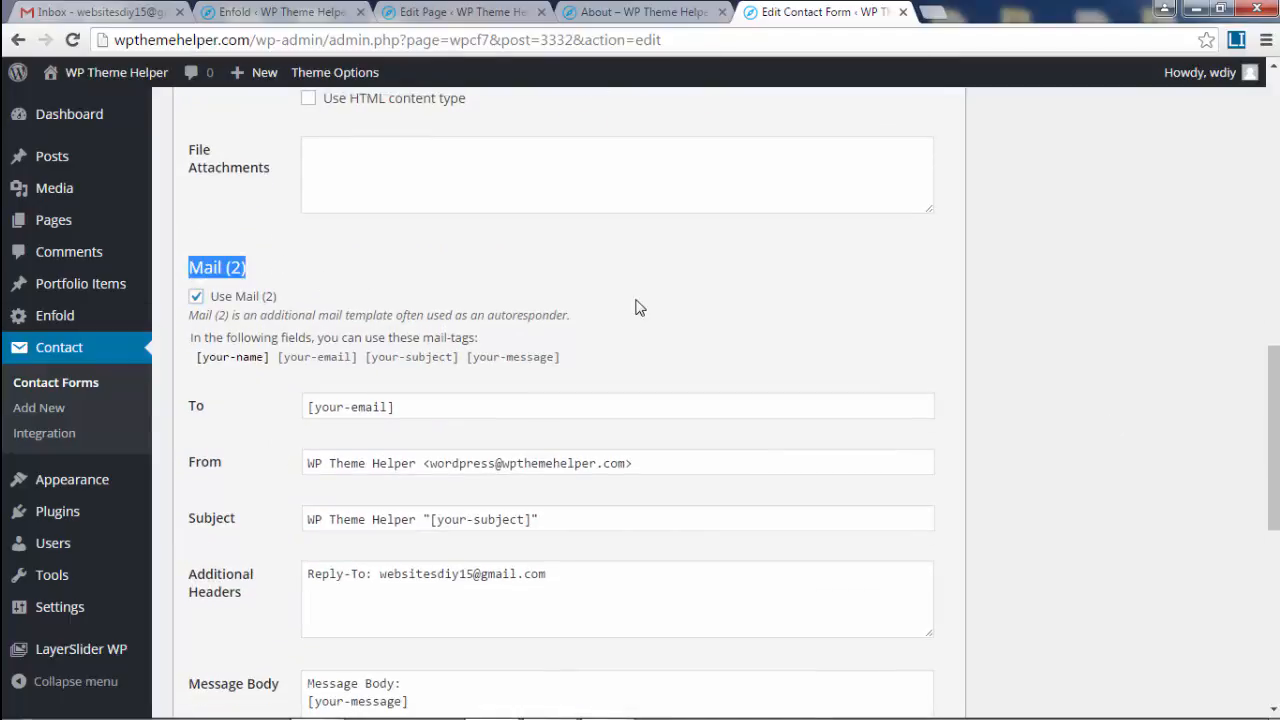
click(600, 316)
drag(600, 316, 493, 317)
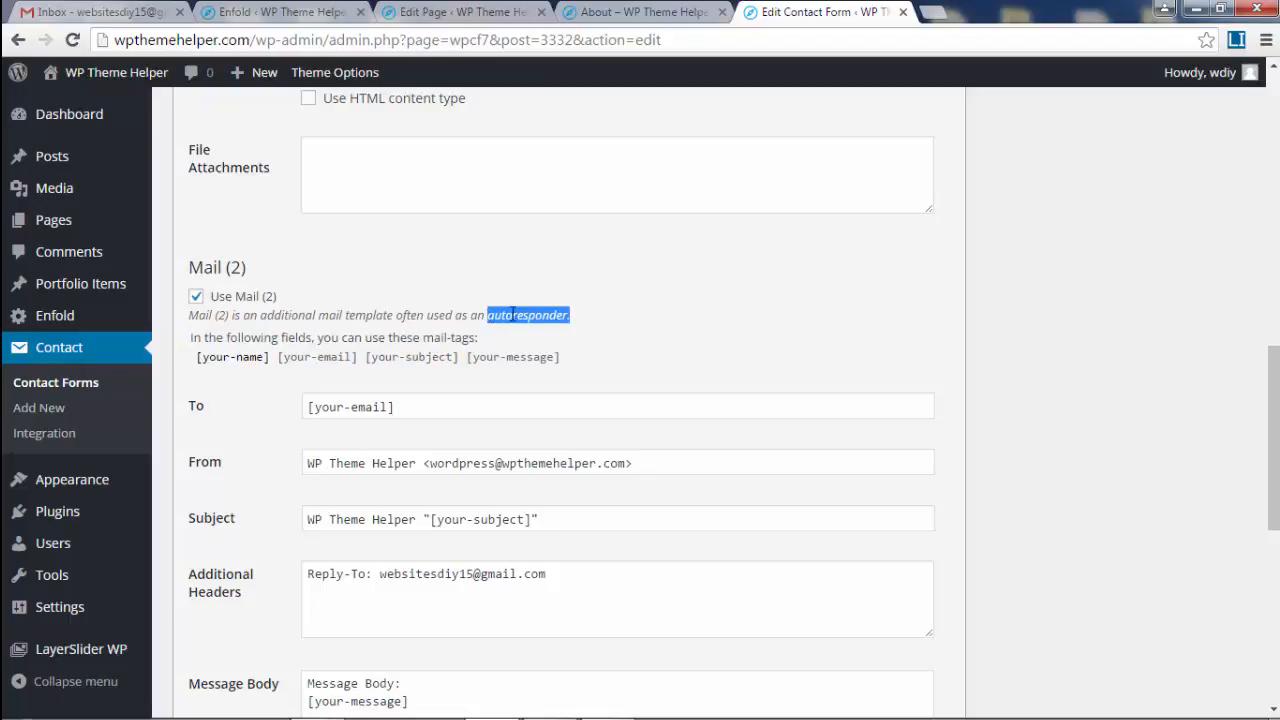
drag(610, 329, 493, 322)
Add the line "Thanks for your message. We are on it!" and a blank line at the start of the Mail (2) message body.
scroll(728, 337, down, 3)
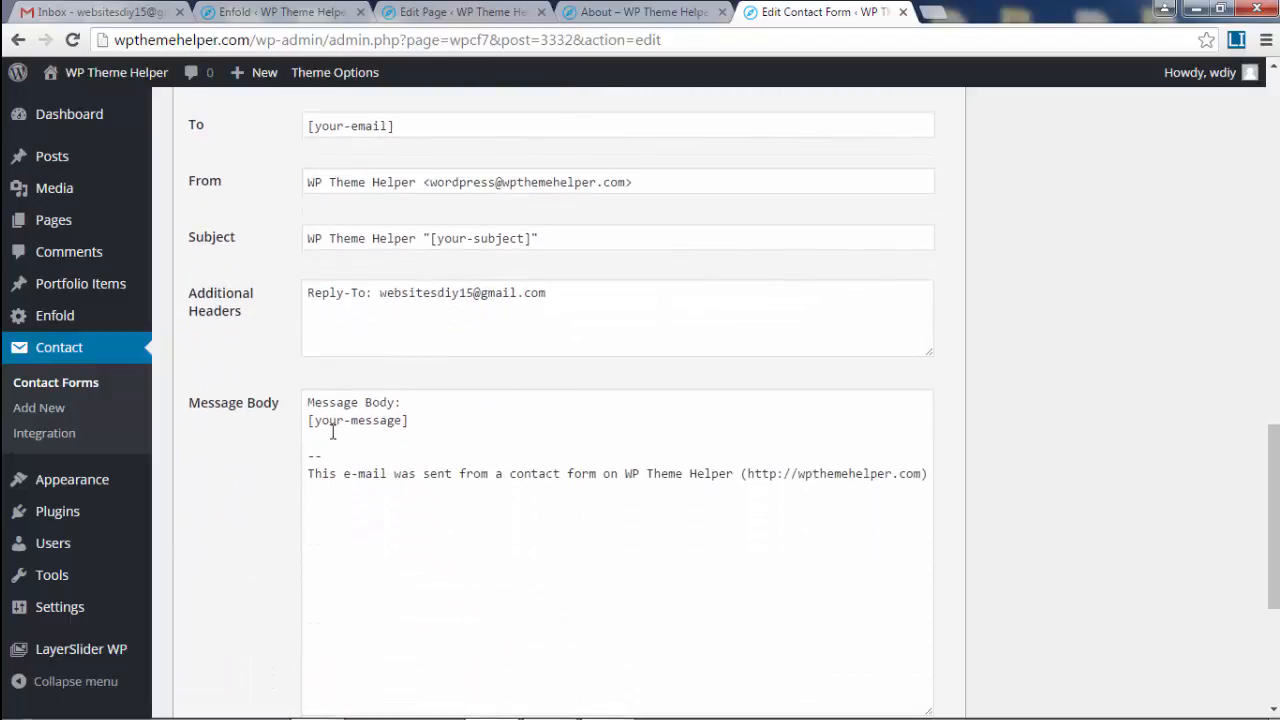
click(311, 403)
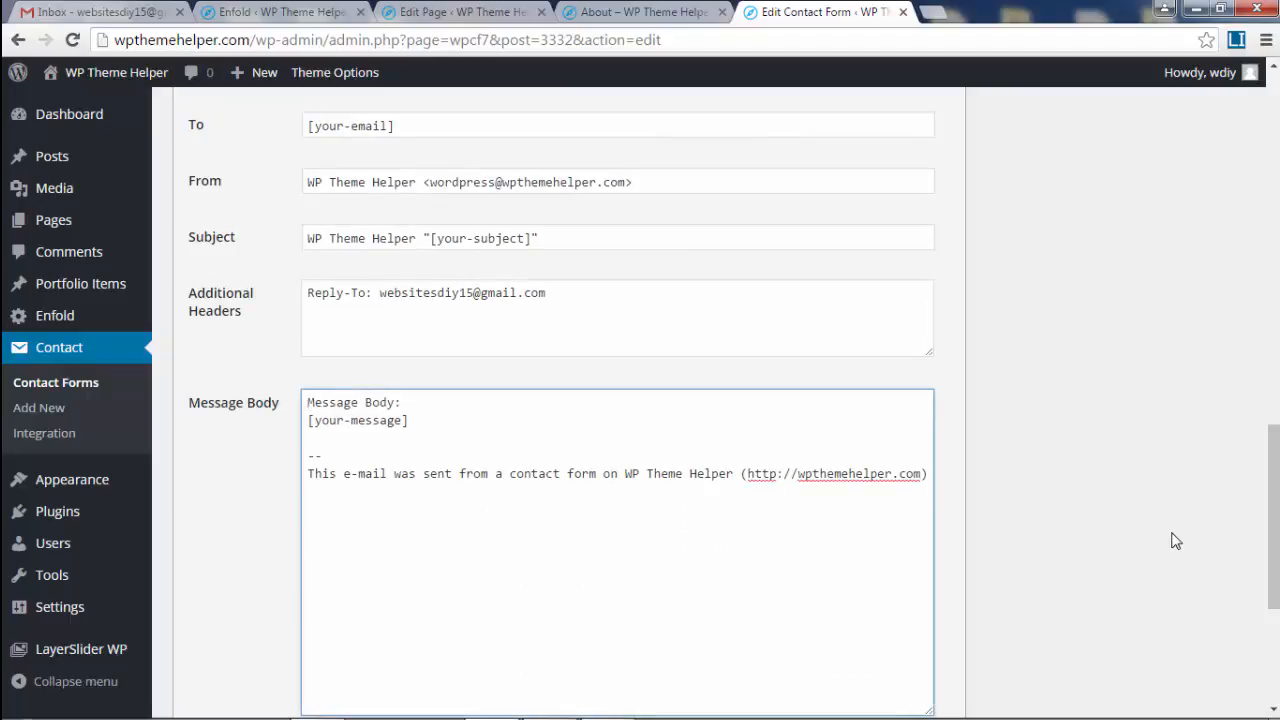
key(Return)
key(Return)
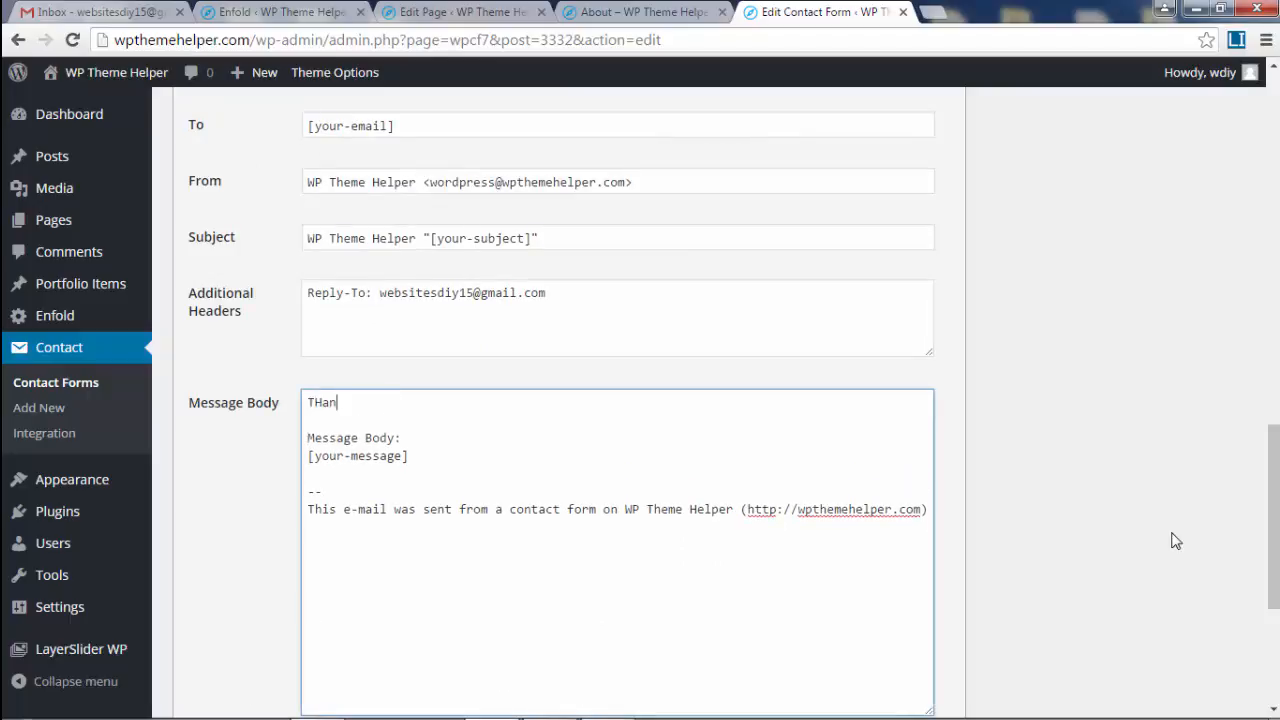
text(Thanks for your message. We are on it!)
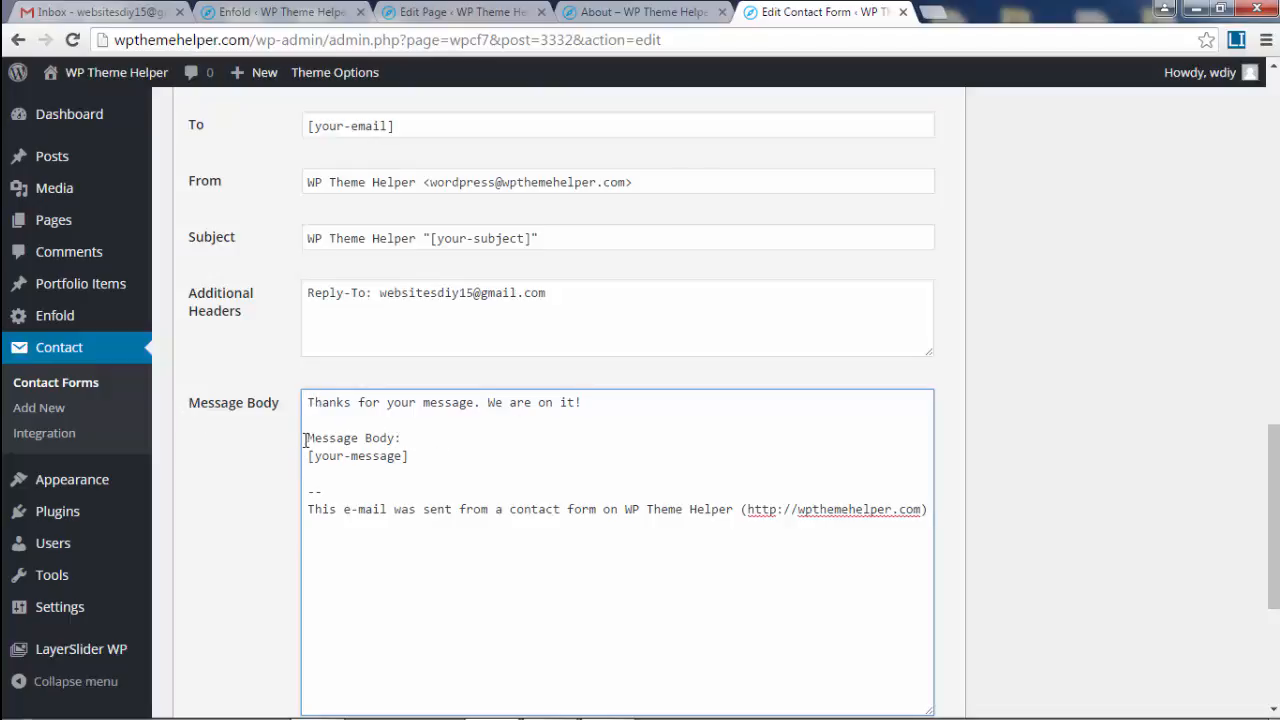
Review the lines of the Mail (2) message body and save the contact form.
drag(307, 438, 423, 439)
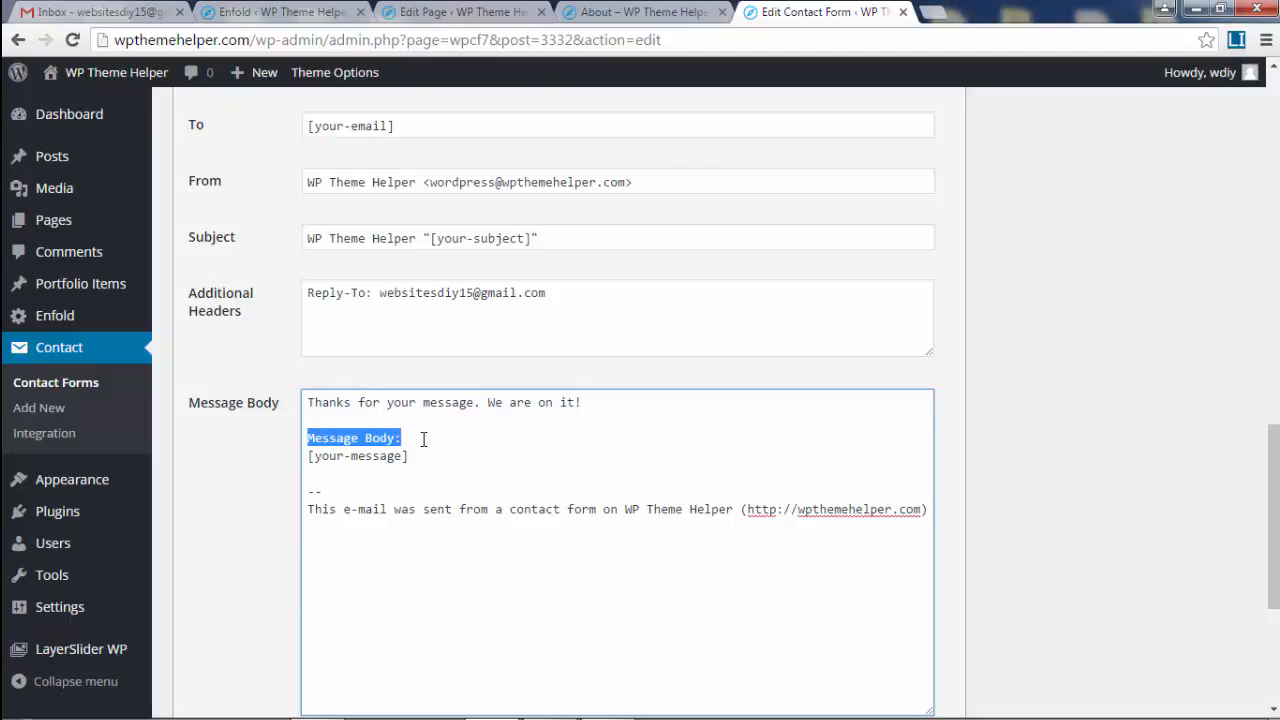
drag(315, 407, 603, 408)
click(600, 404)
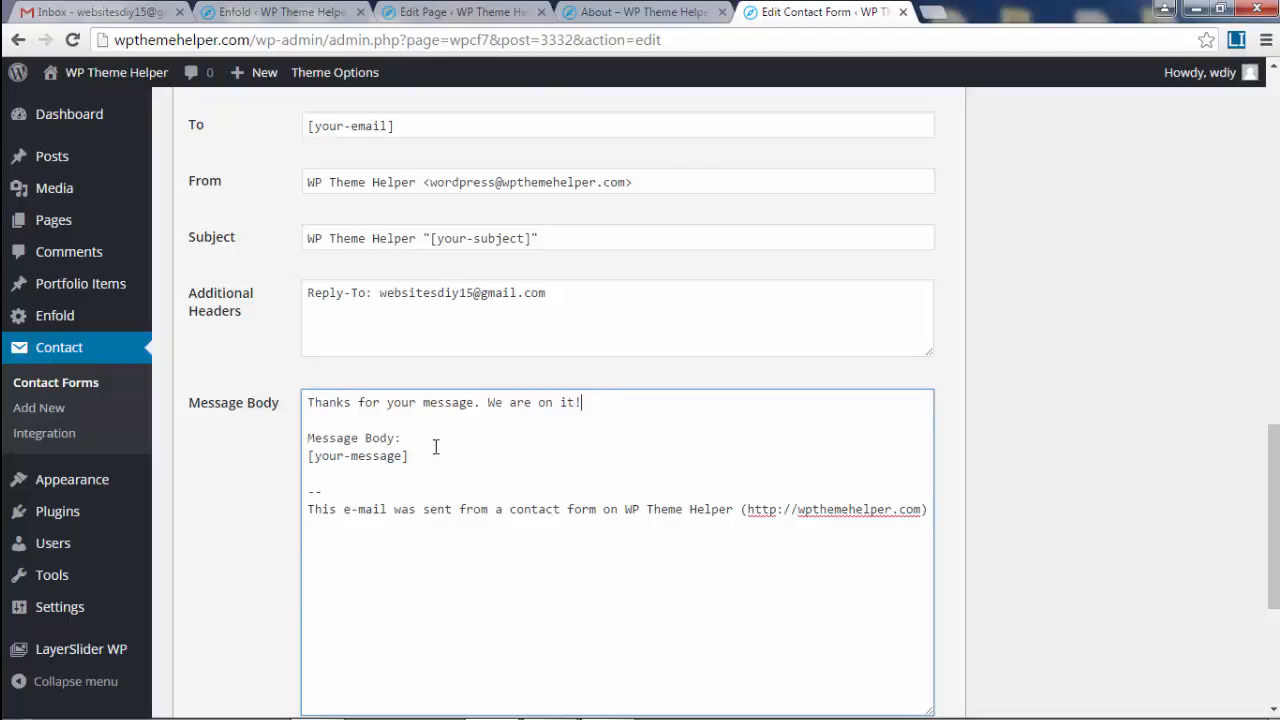
mouse_move(309, 455)
mouse_down()
mouse_move(426, 450)
mouse_move(305, 463)
mouse_up()
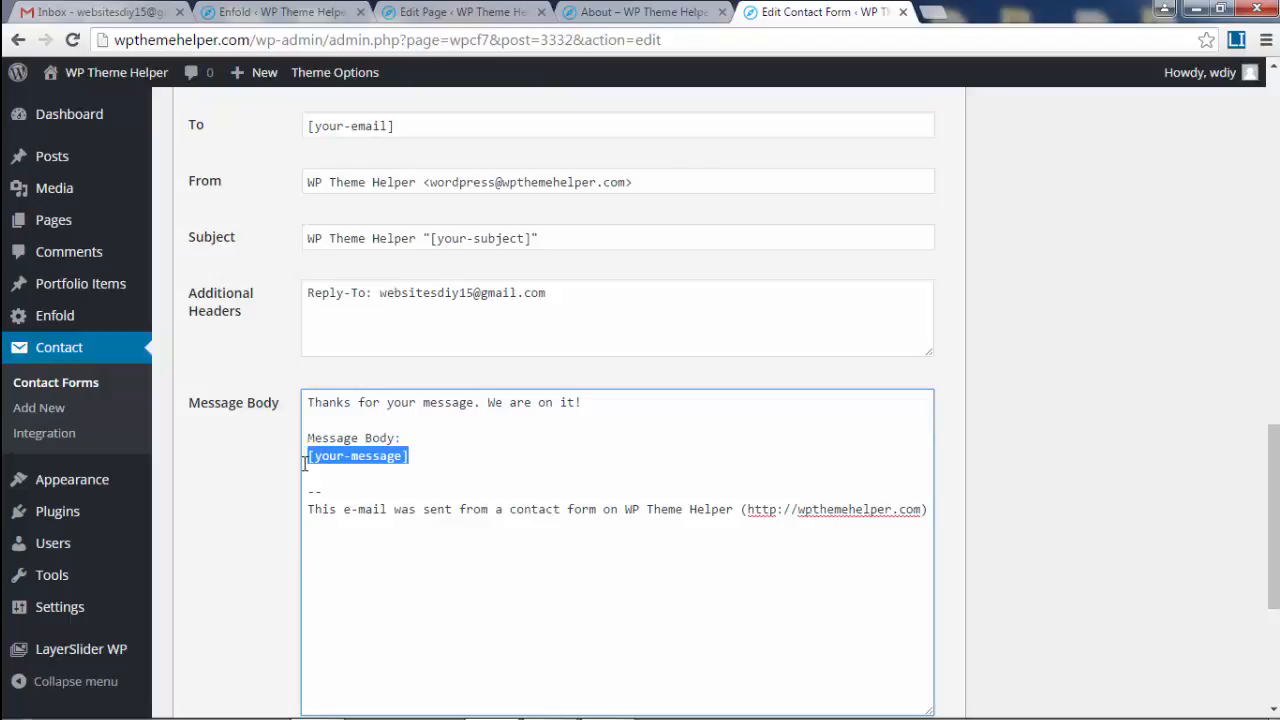
click(504, 466)
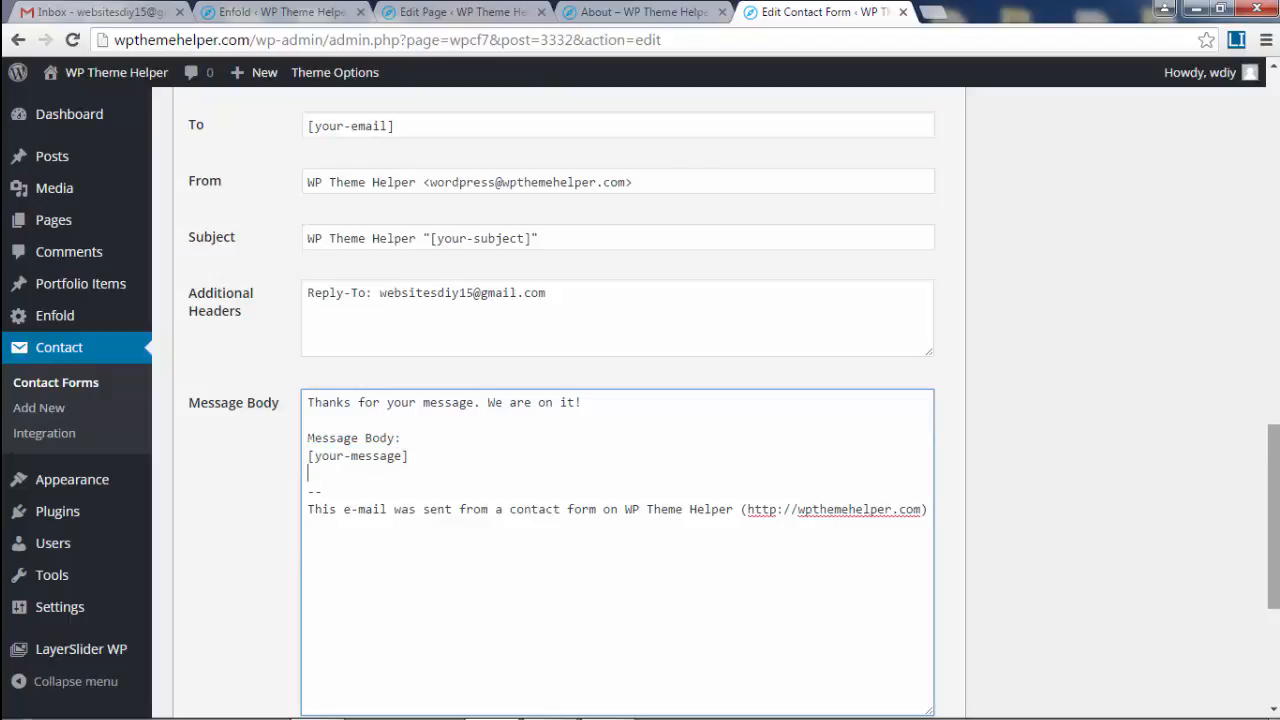
drag(1273, 498, 1273, 591)
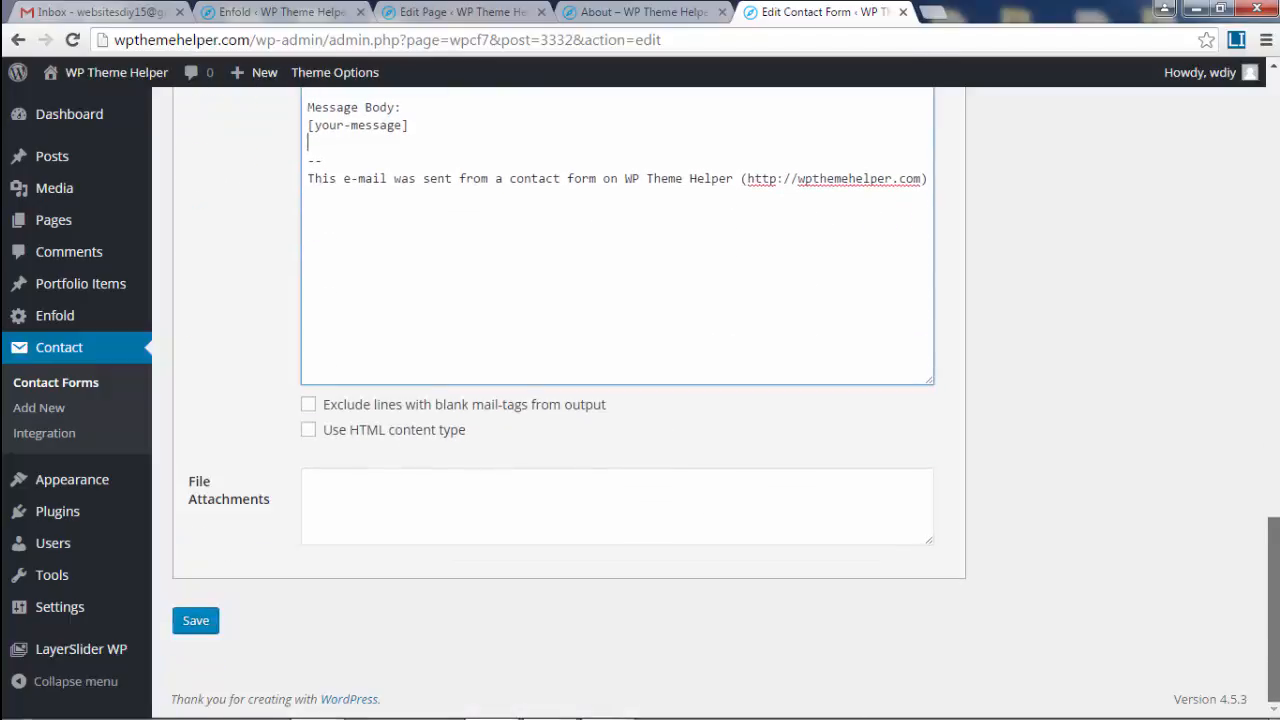
click(208, 624)
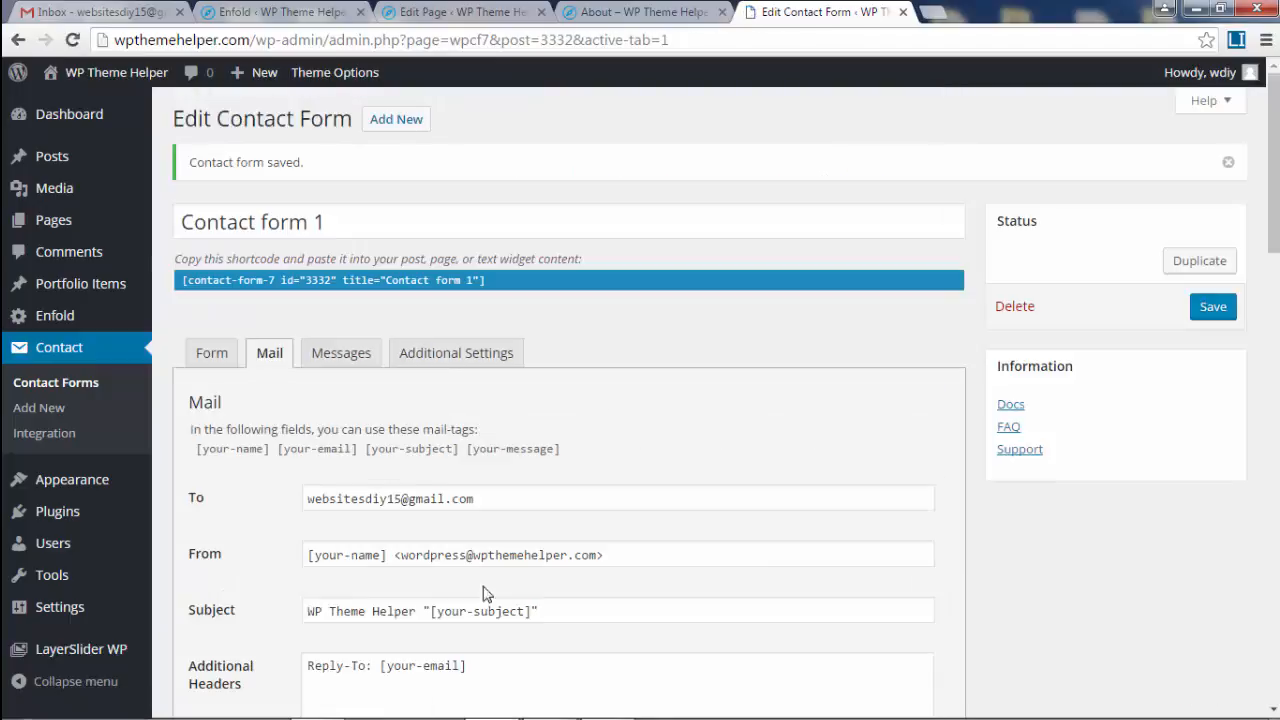
Examine the form template's field tags for the name, email, subject and message.
scroll(700, 400, down, 2)
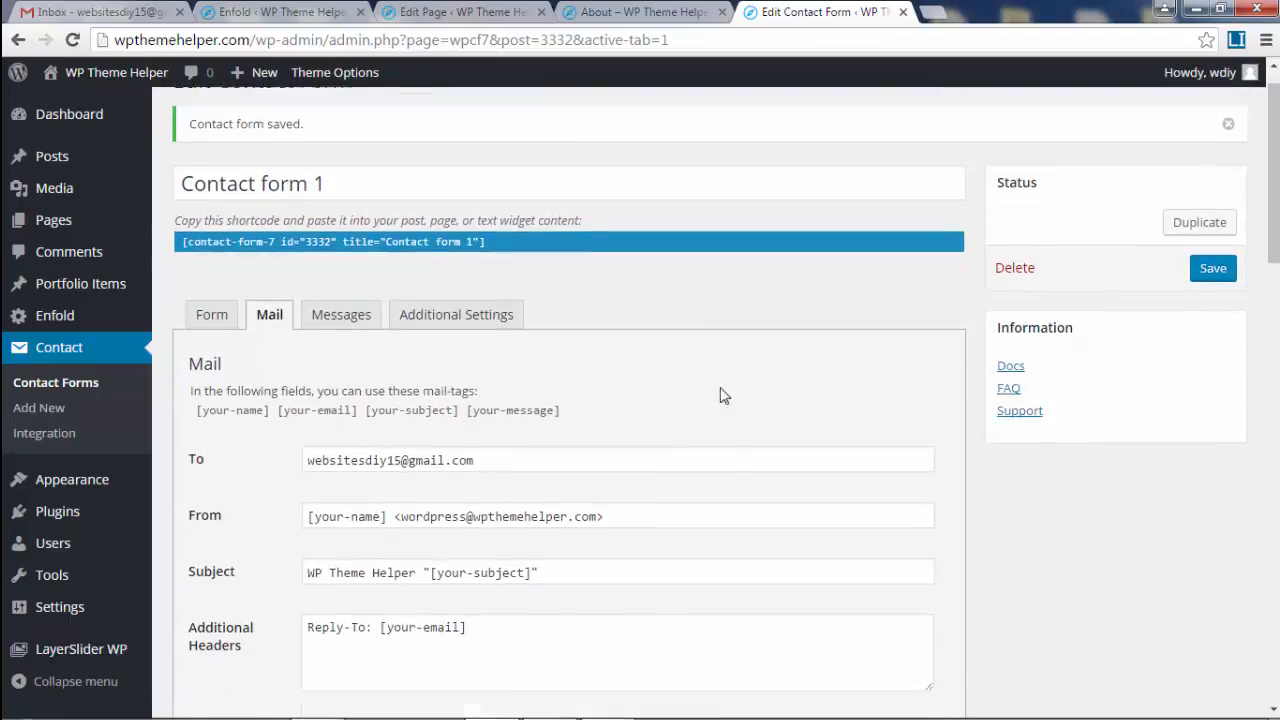
click(212, 213)
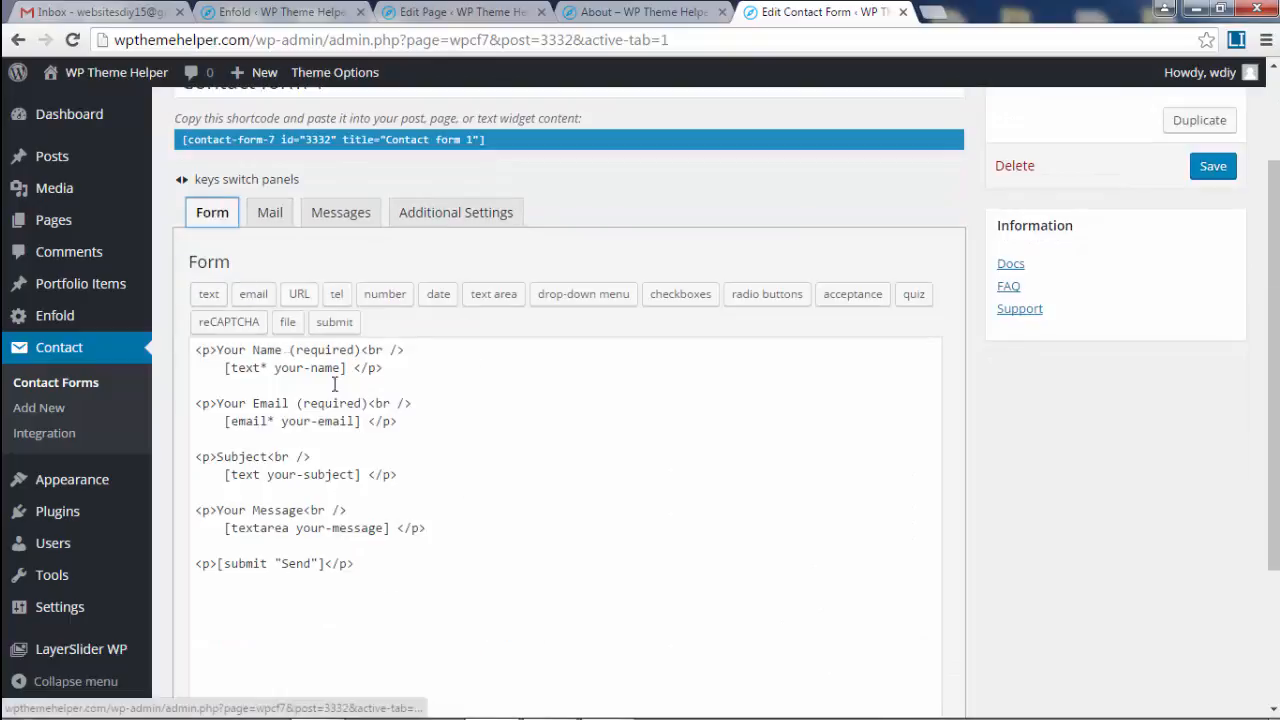
scroll(334, 384, down, 2)
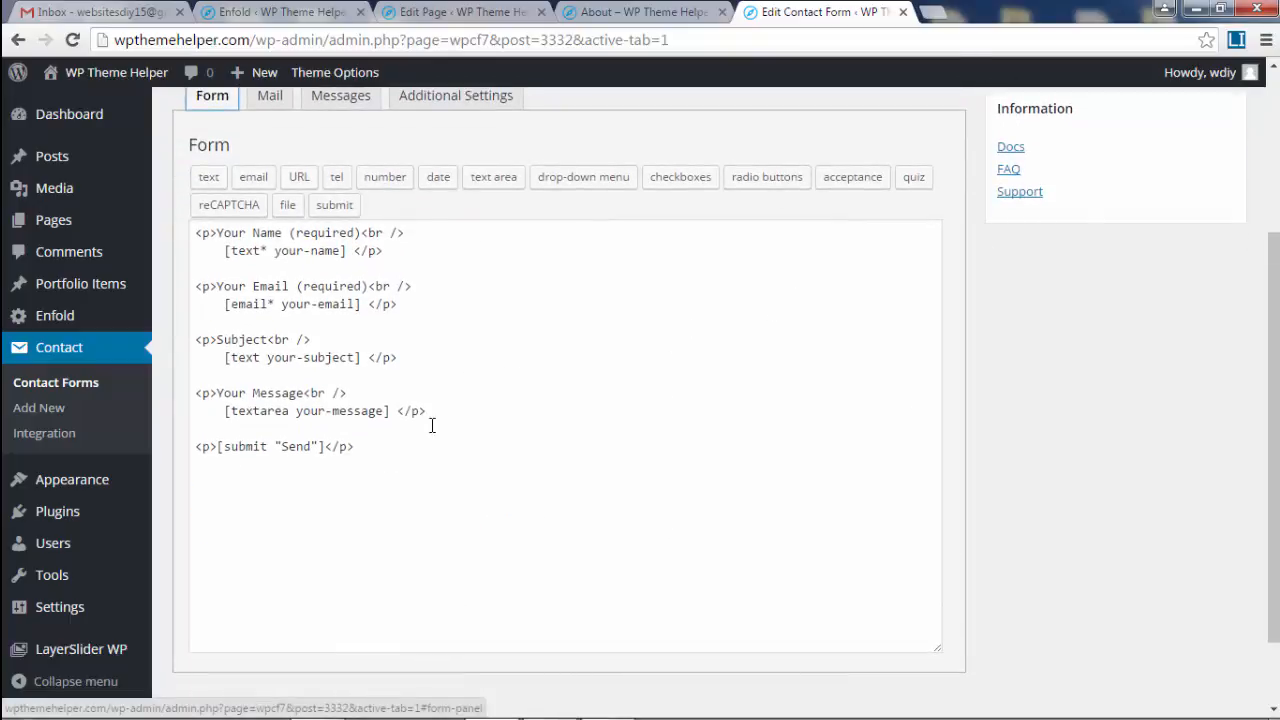
drag(419, 355, 362, 364)
click(437, 357)
drag(224, 357, 363, 360)
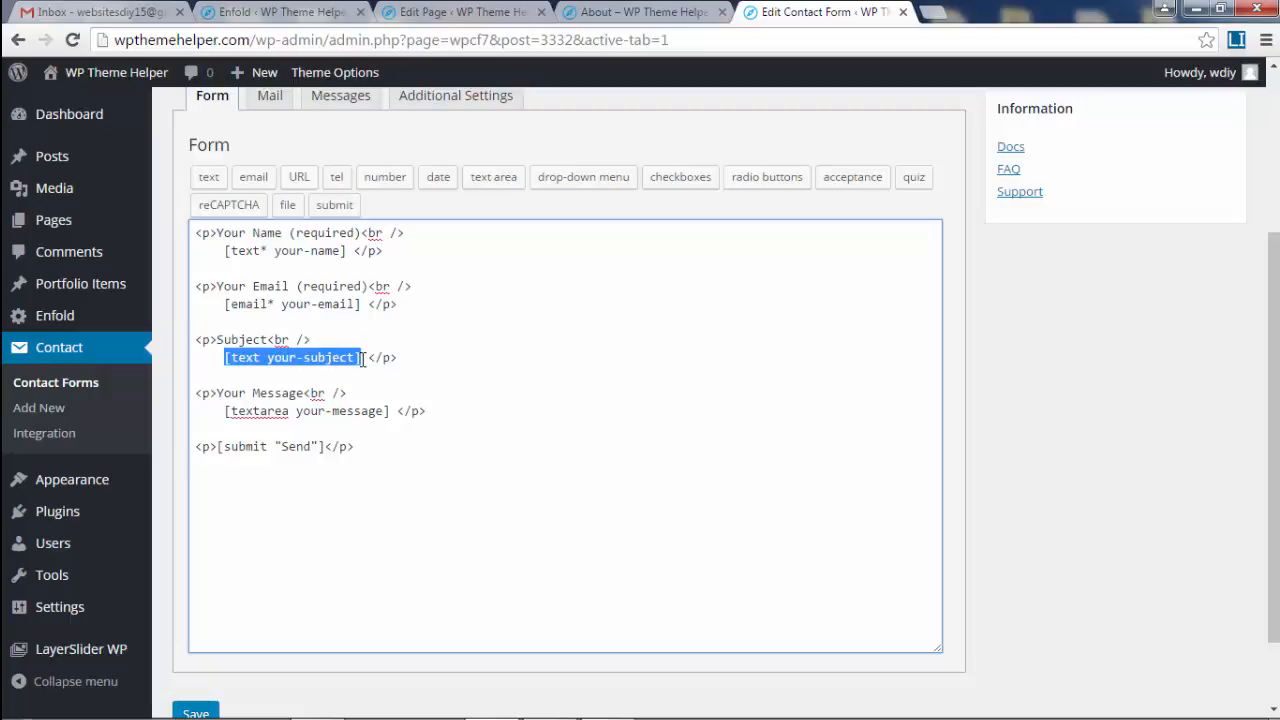
drag(225, 304, 362, 304)
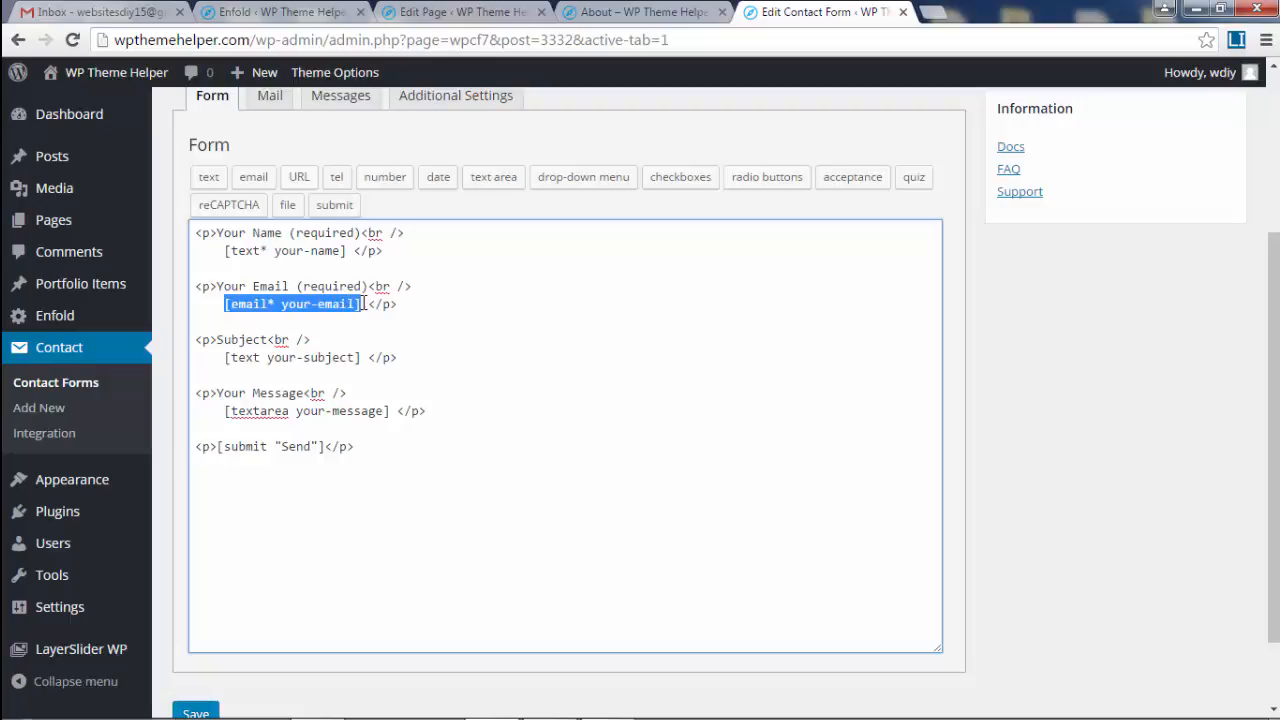
drag(224, 251, 344, 251)
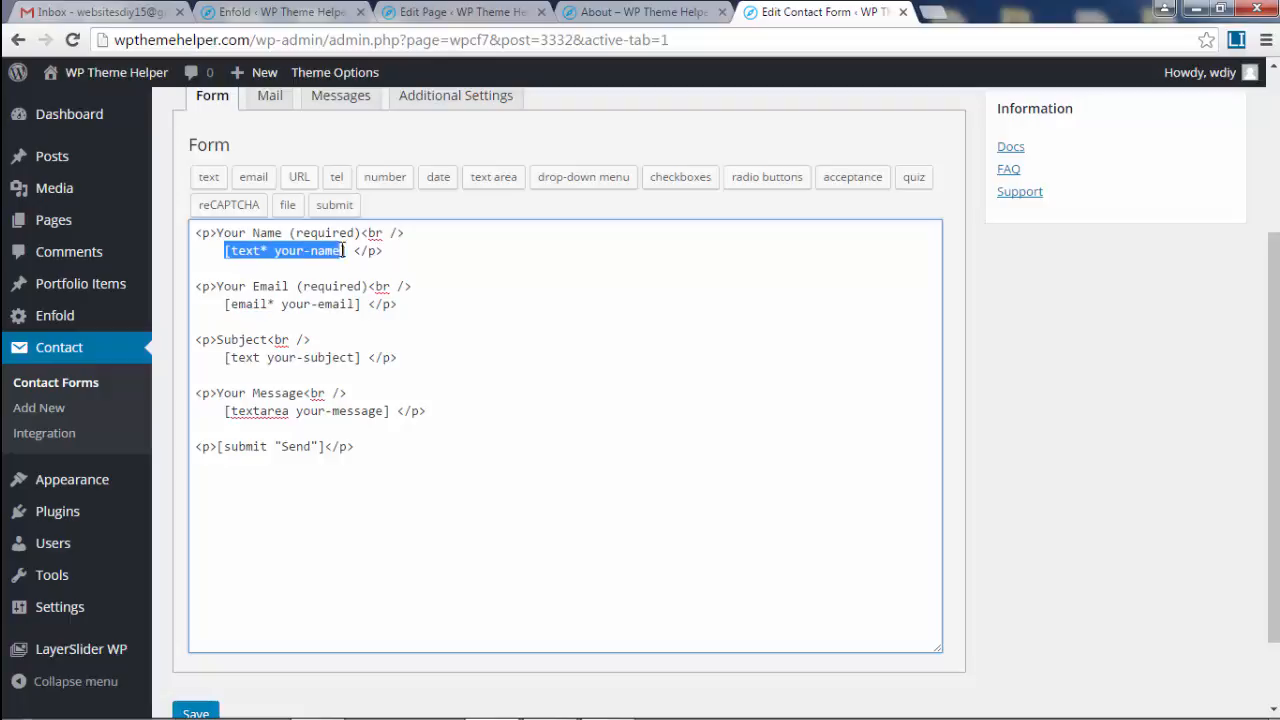
click(571, 442)
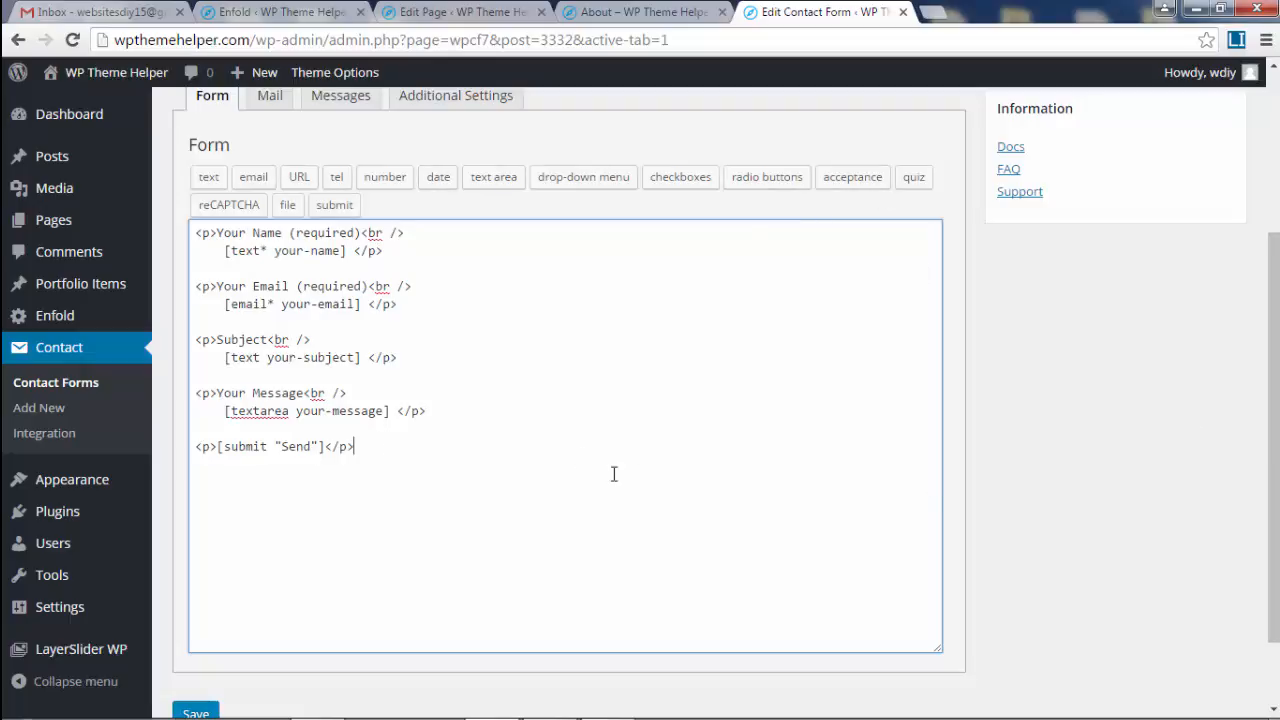
Save the contact form with its default field template.
scroll(612, 474, up, 1)
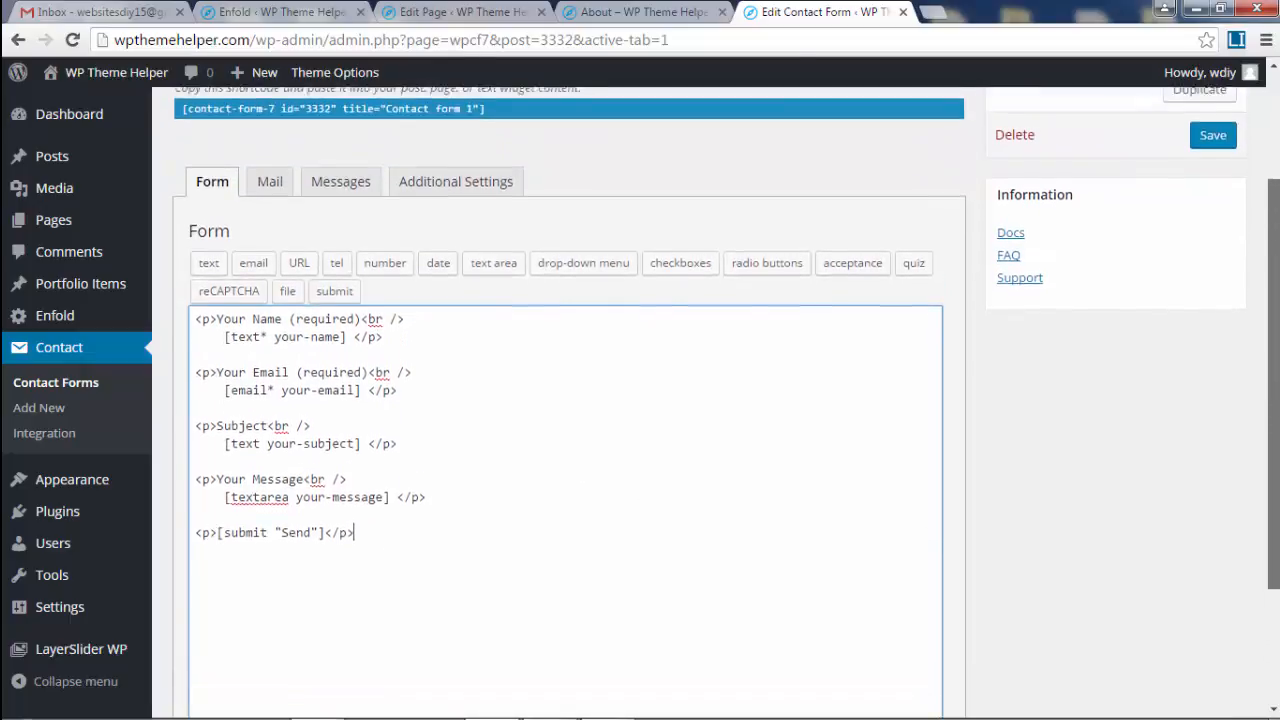
scroll(1246, 371, up, 2)
click(1213, 281)
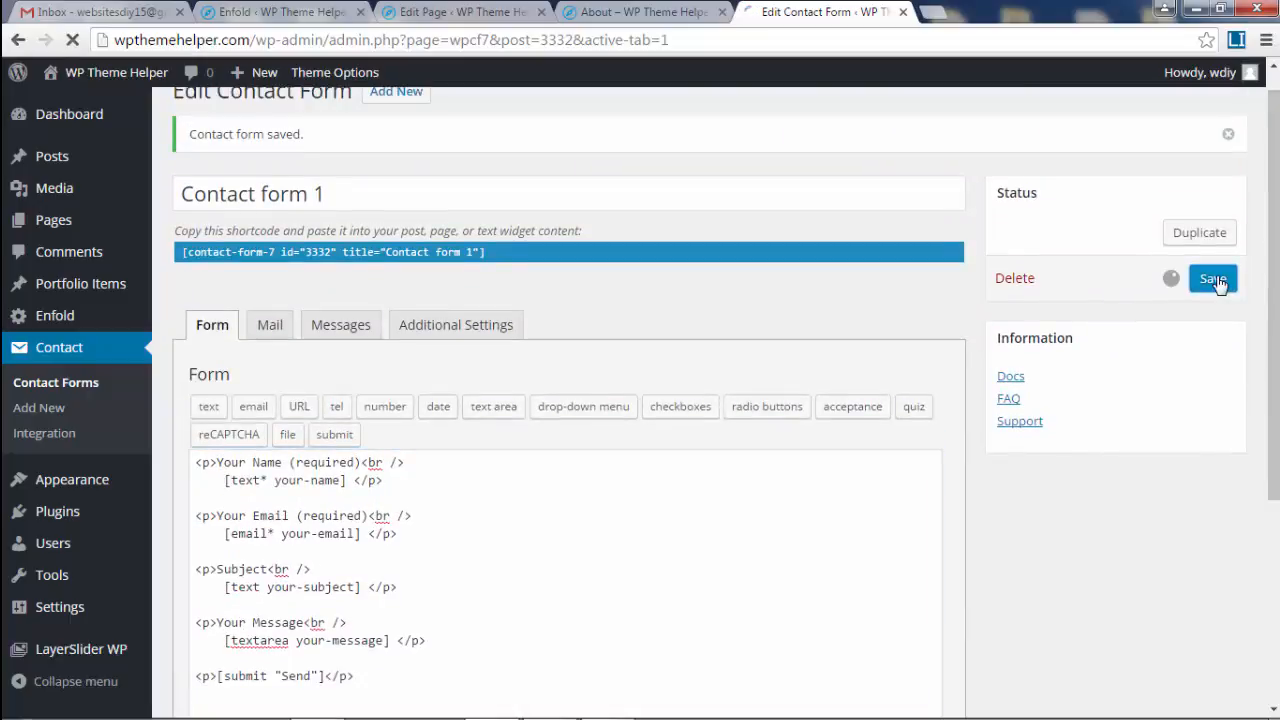
Review the form's notification messages, especially the successful-send text, along with its additional settings and field template.
scroll(720, 400, down, 4)
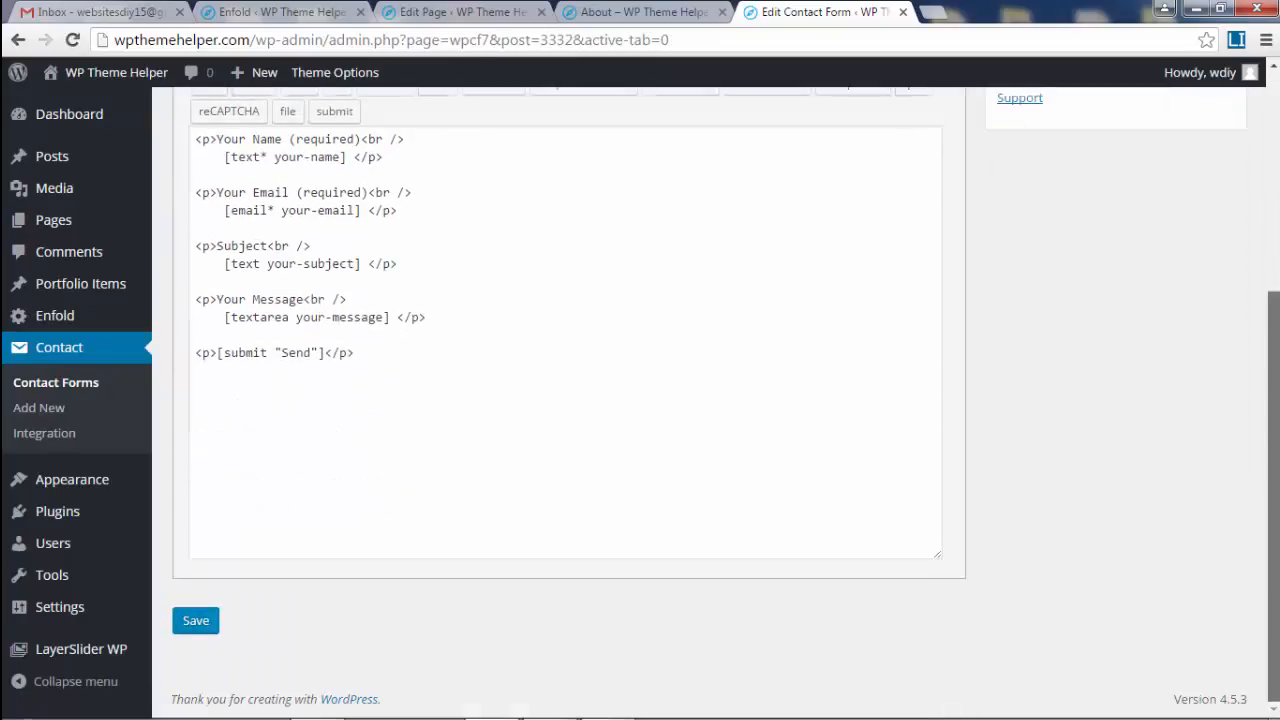
scroll(957, 249, up, 5)
click(272, 250)
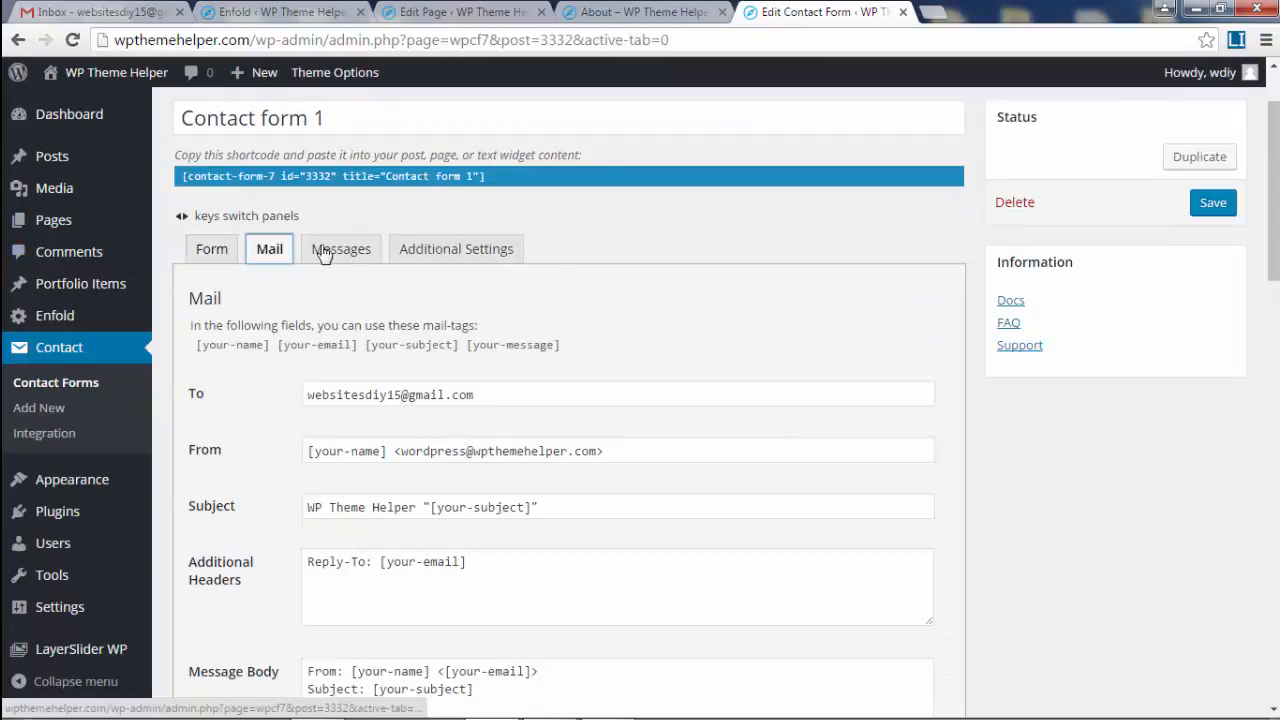
click(331, 249)
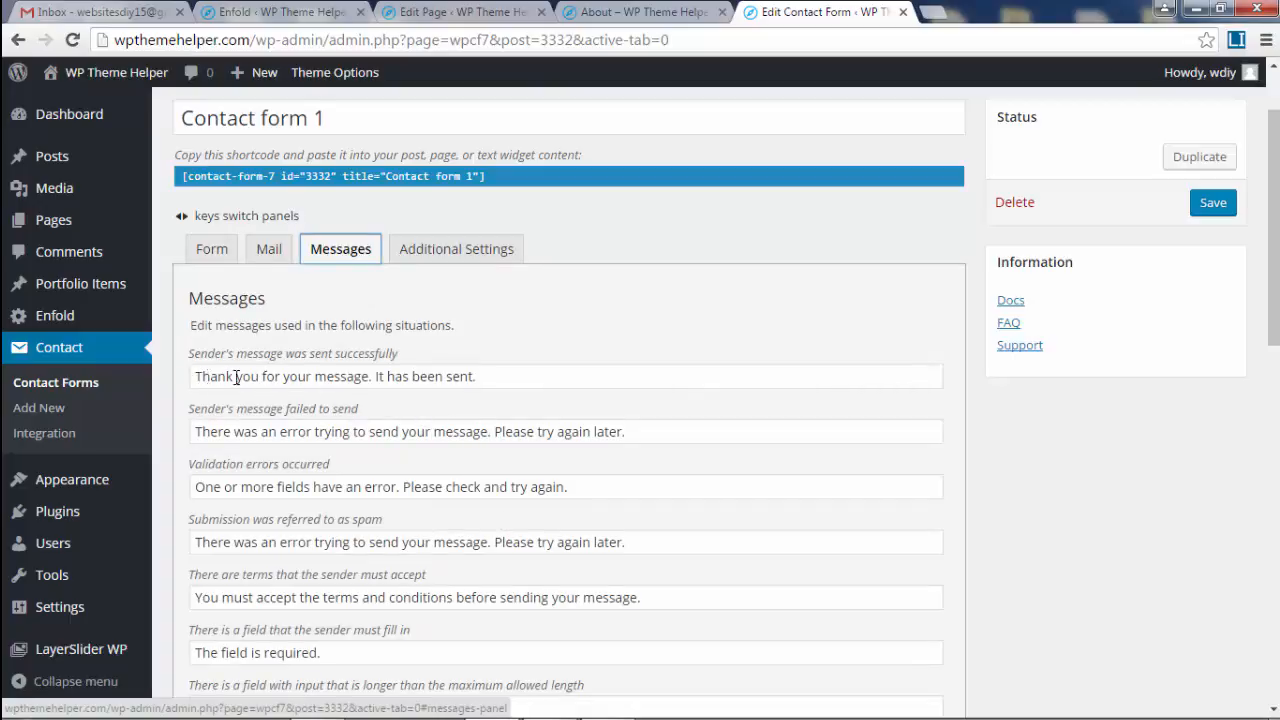
drag(505, 379, 139, 379)
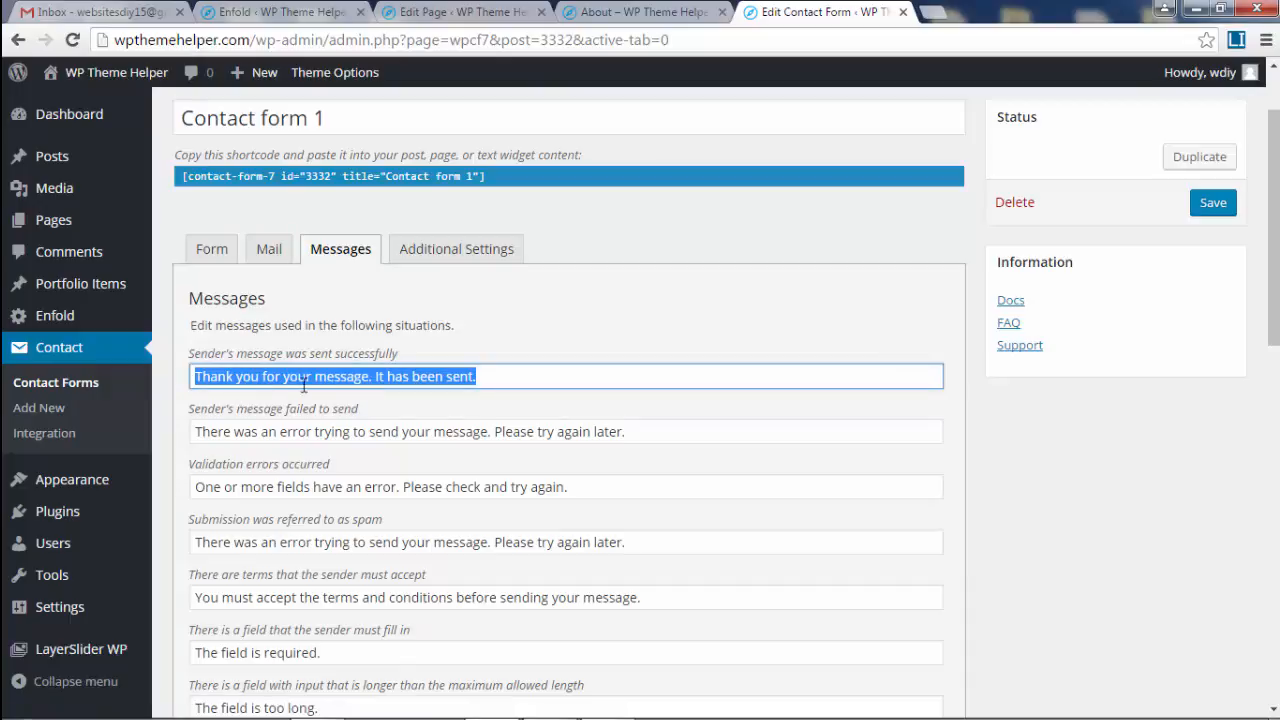
drag(547, 381, 194, 374)
click(567, 372)
click(459, 251)
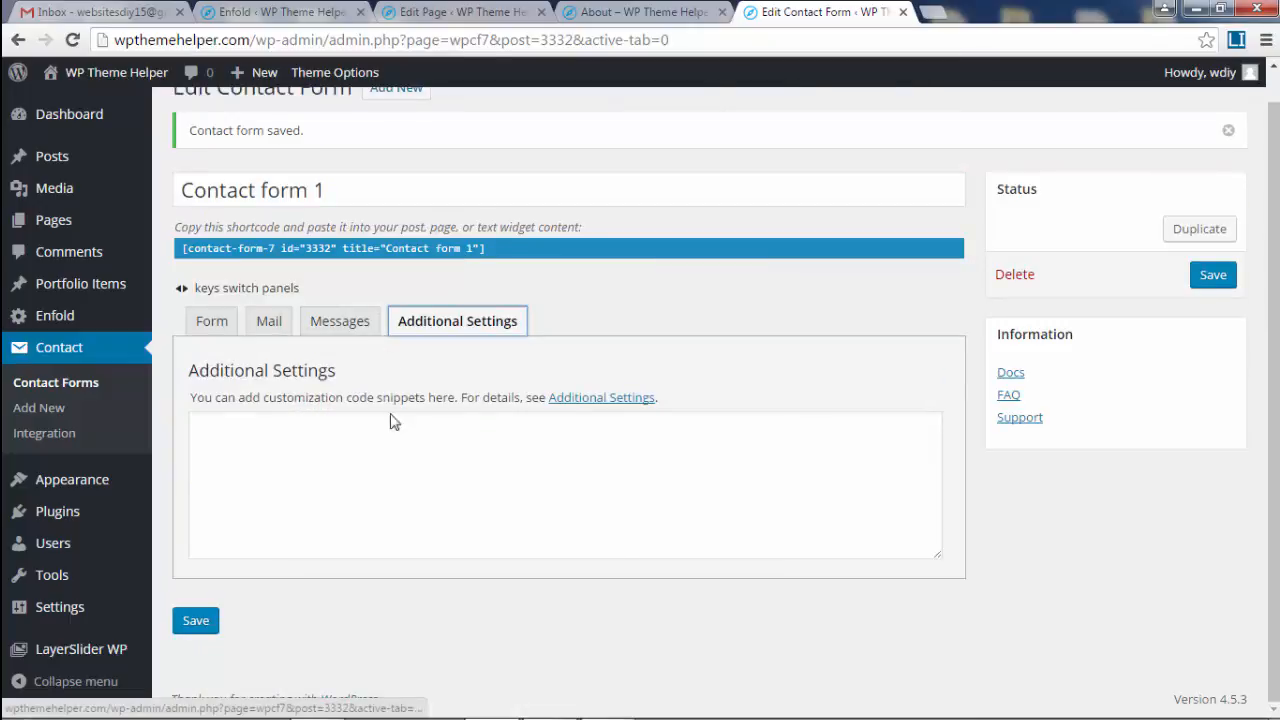
click(212, 321)
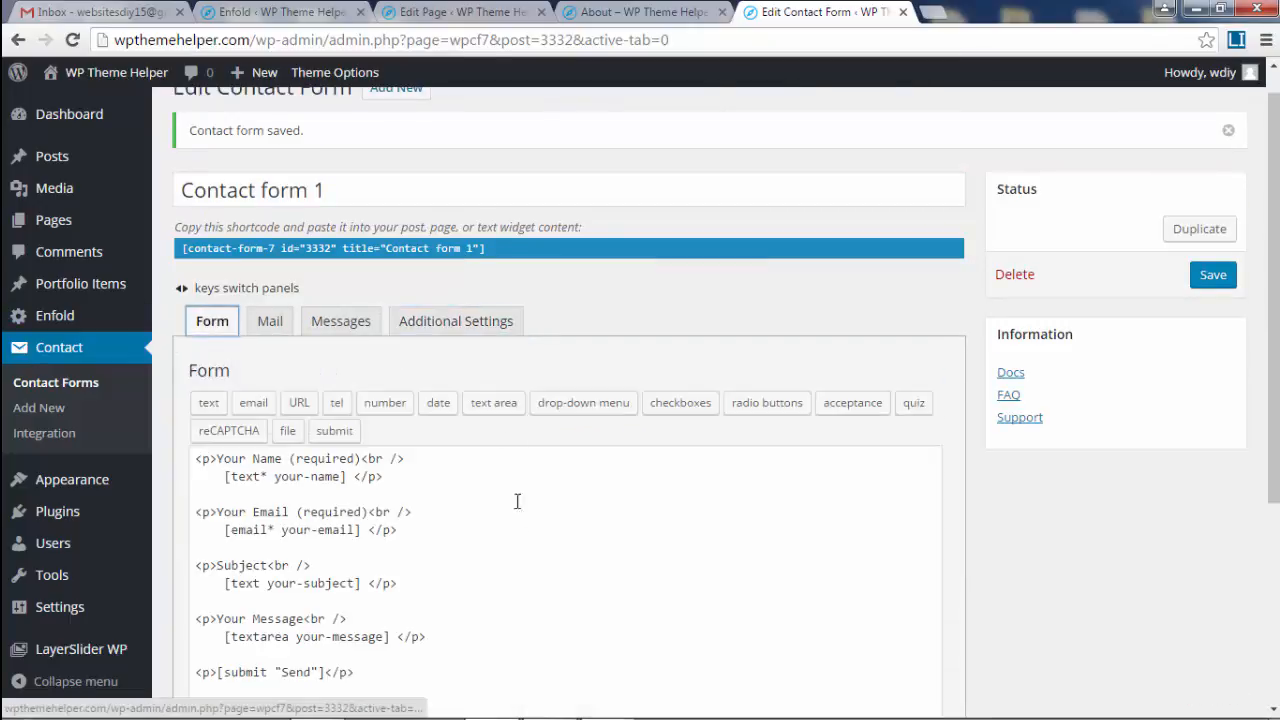
scroll(676, 537, down, 2)
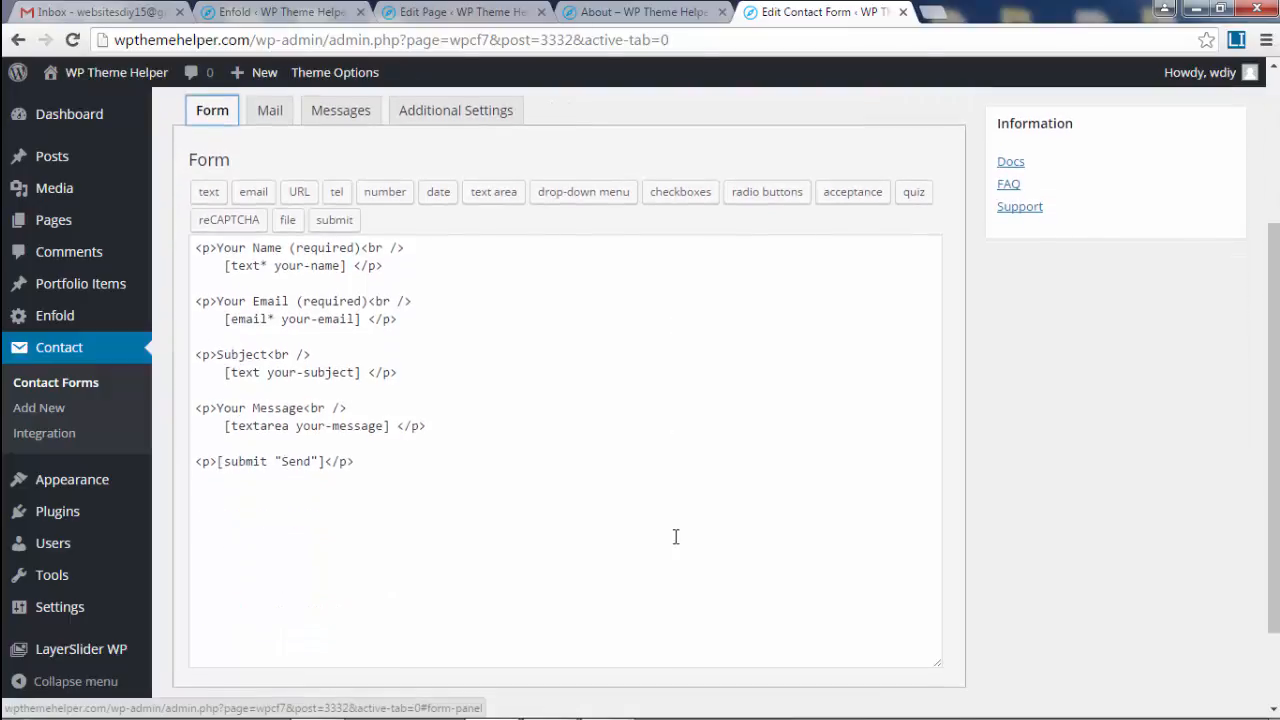
Examine the sender address and its domain in the From field of the form's mail settings.
click(268, 111)
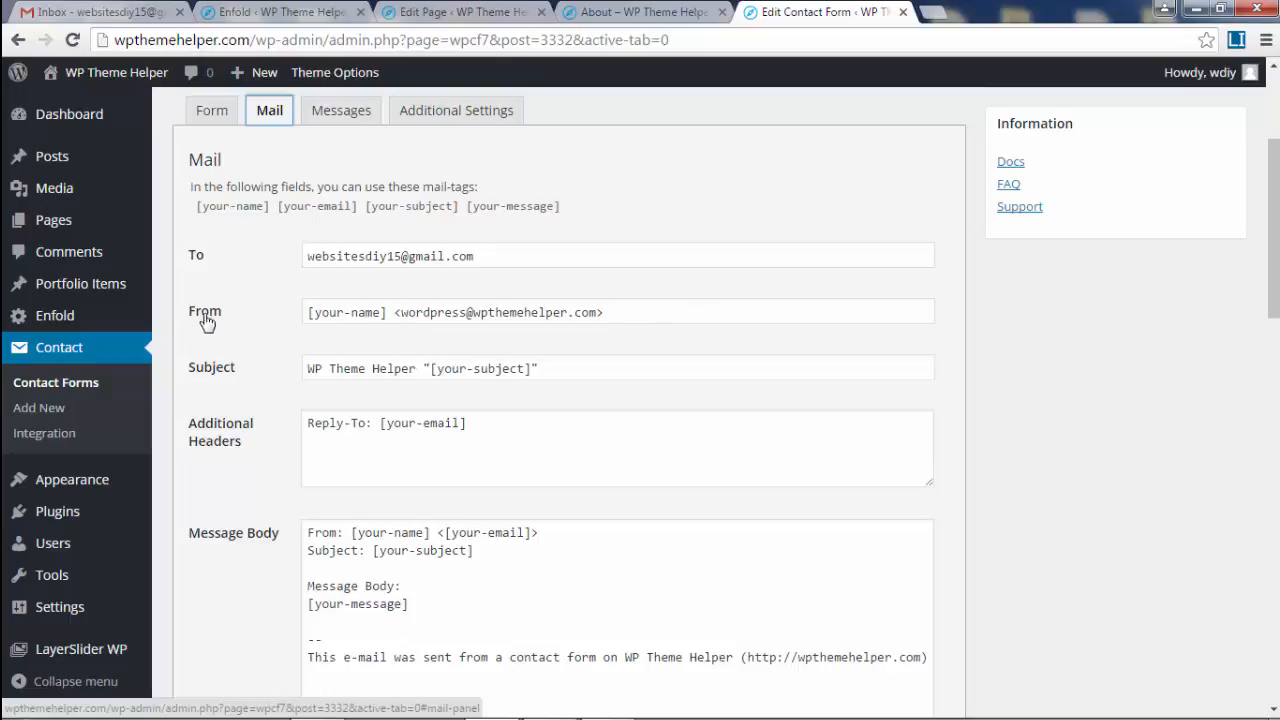
mouse_move(401, 312)
mouse_down()
mouse_move(600, 309)
mouse_move(401, 312)
mouse_up()
click(629, 309)
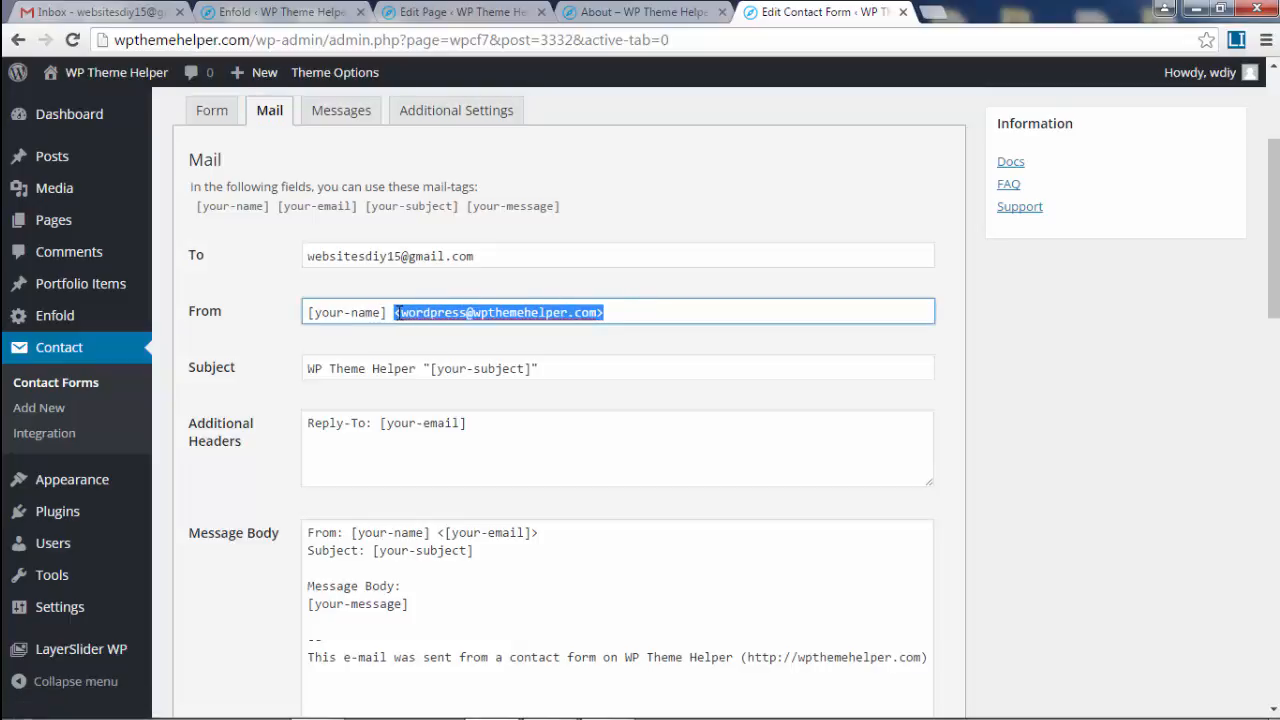
click(636, 309)
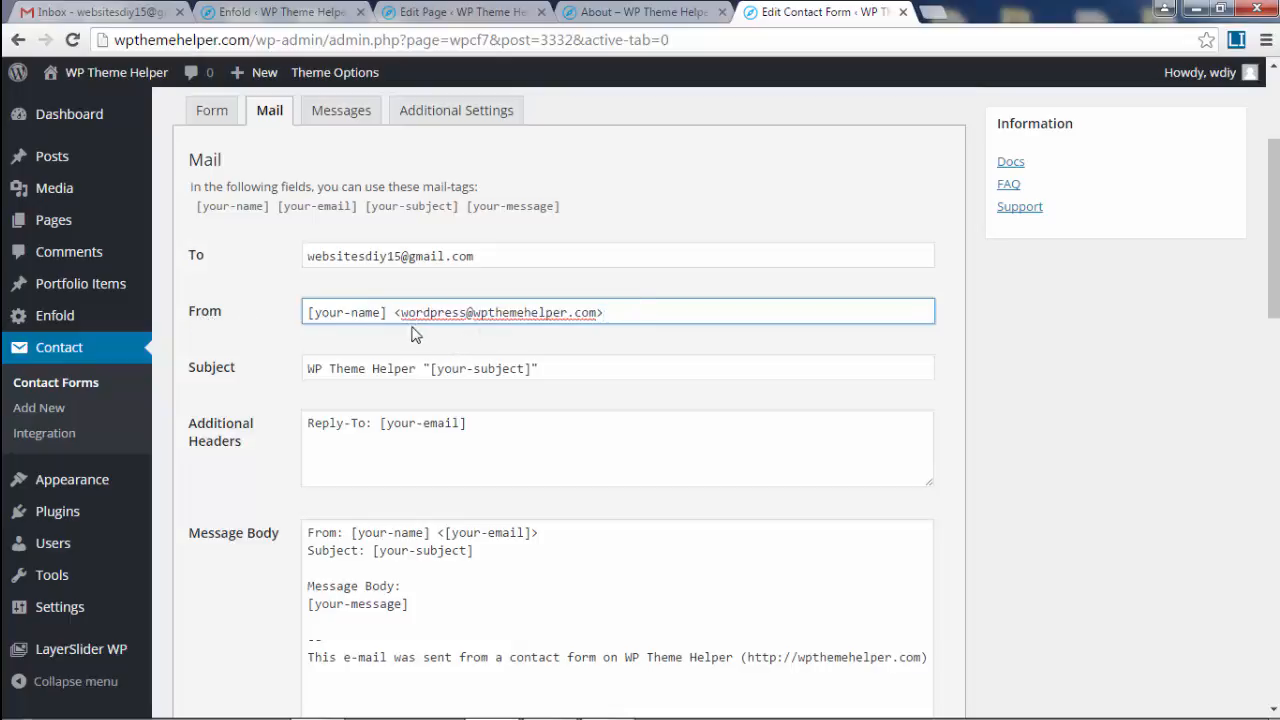
drag(481, 312, 608, 312)
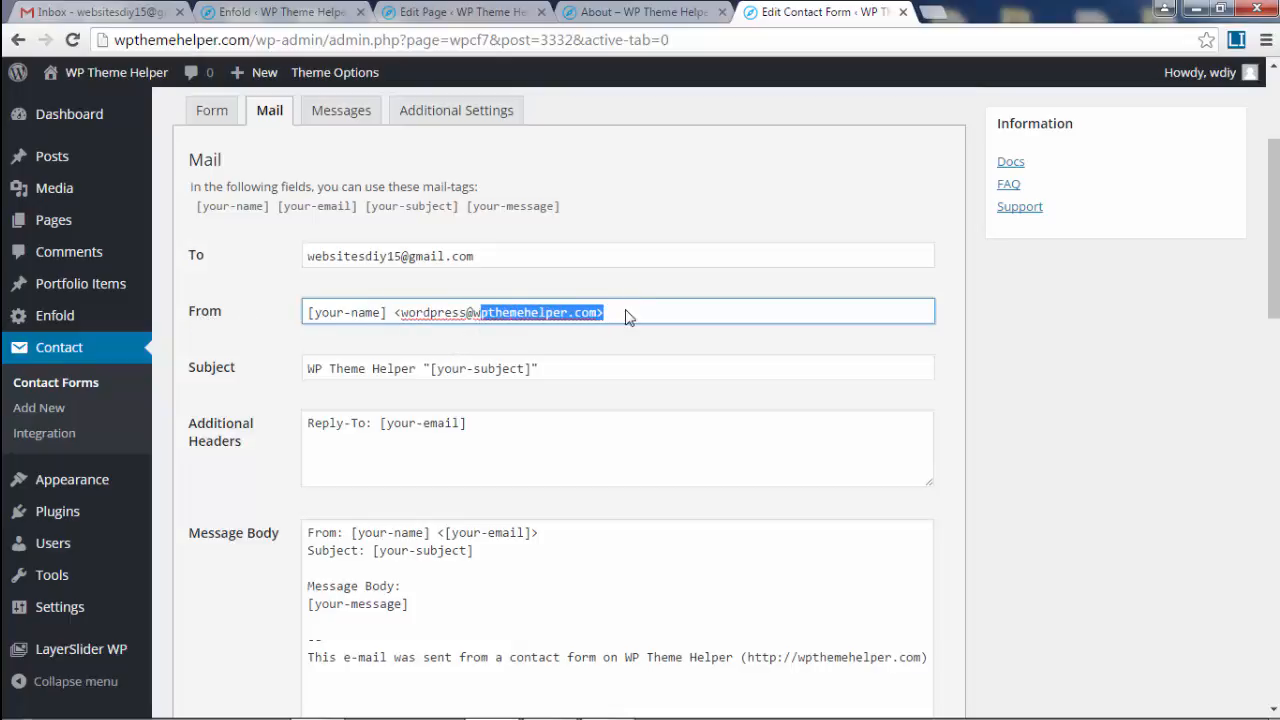
click(610, 312)
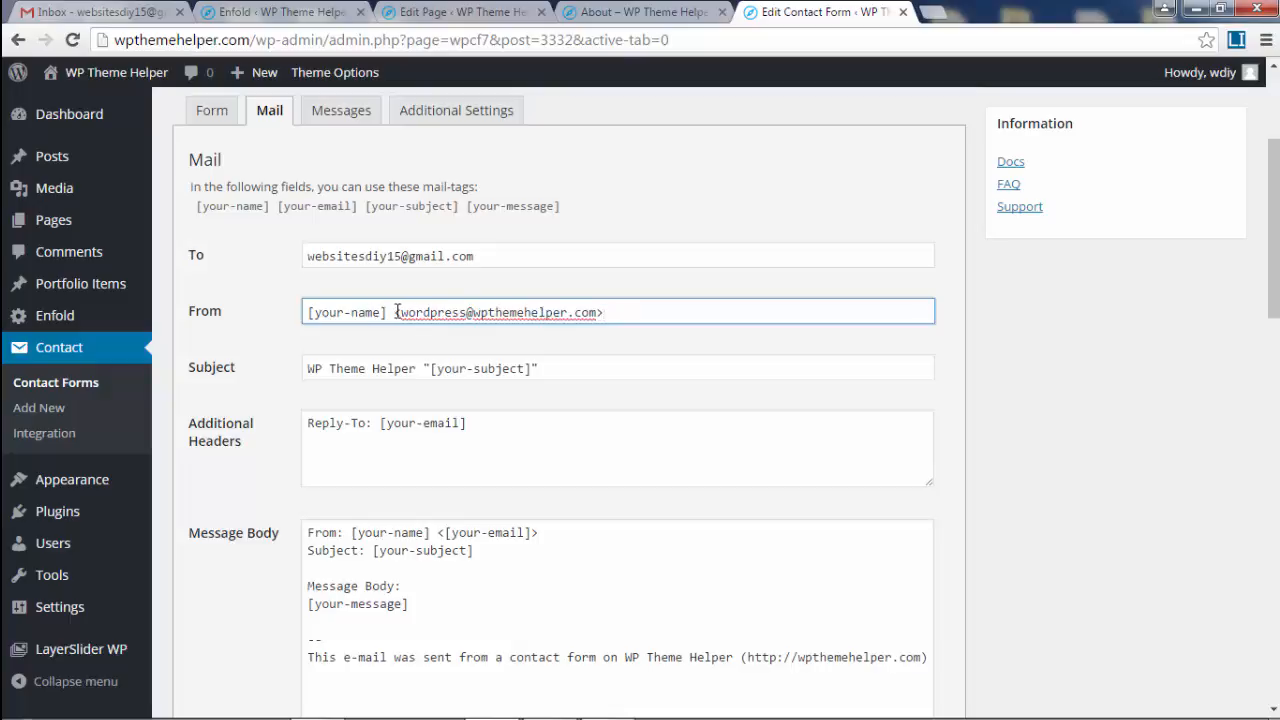
drag(395, 312, 626, 313)
click(628, 318)
drag(191, 318, 512, 294)
click(635, 312)
key(Return)
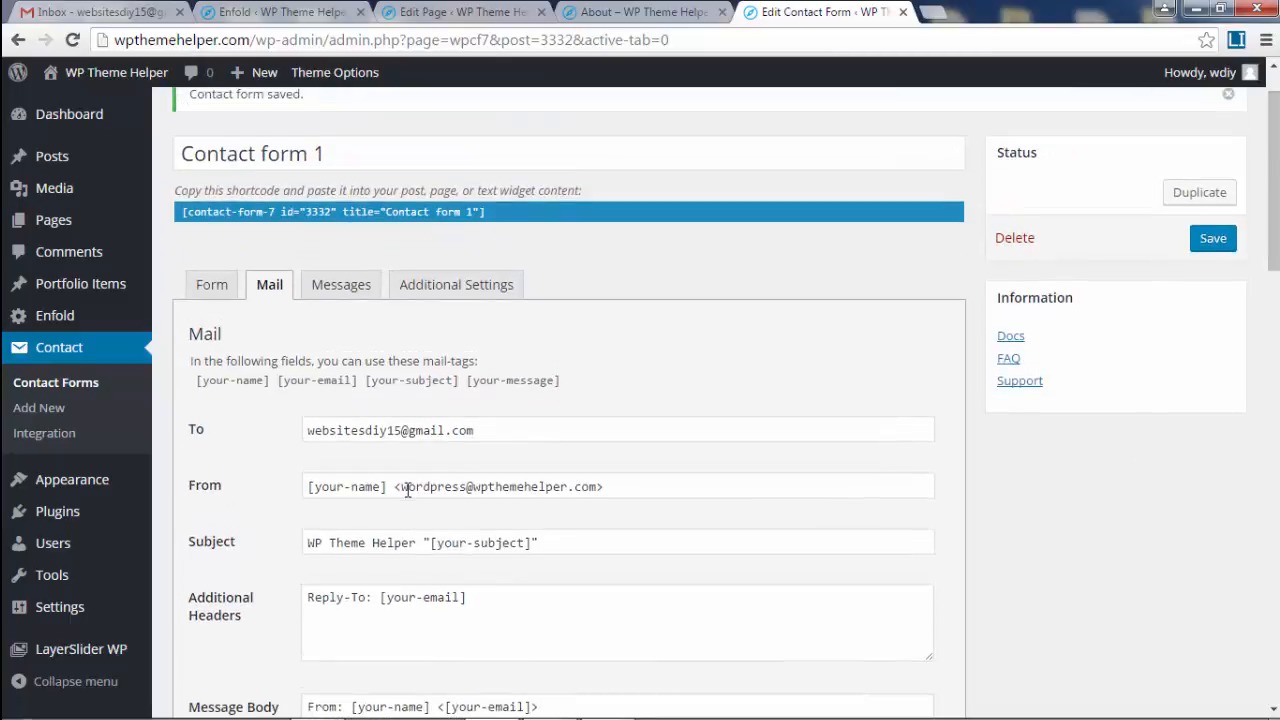
mouse_move(407, 490)
mouse_down()
mouse_move(611, 500)
mouse_move(634, 486)
mouse_move(396, 488)
mouse_up()
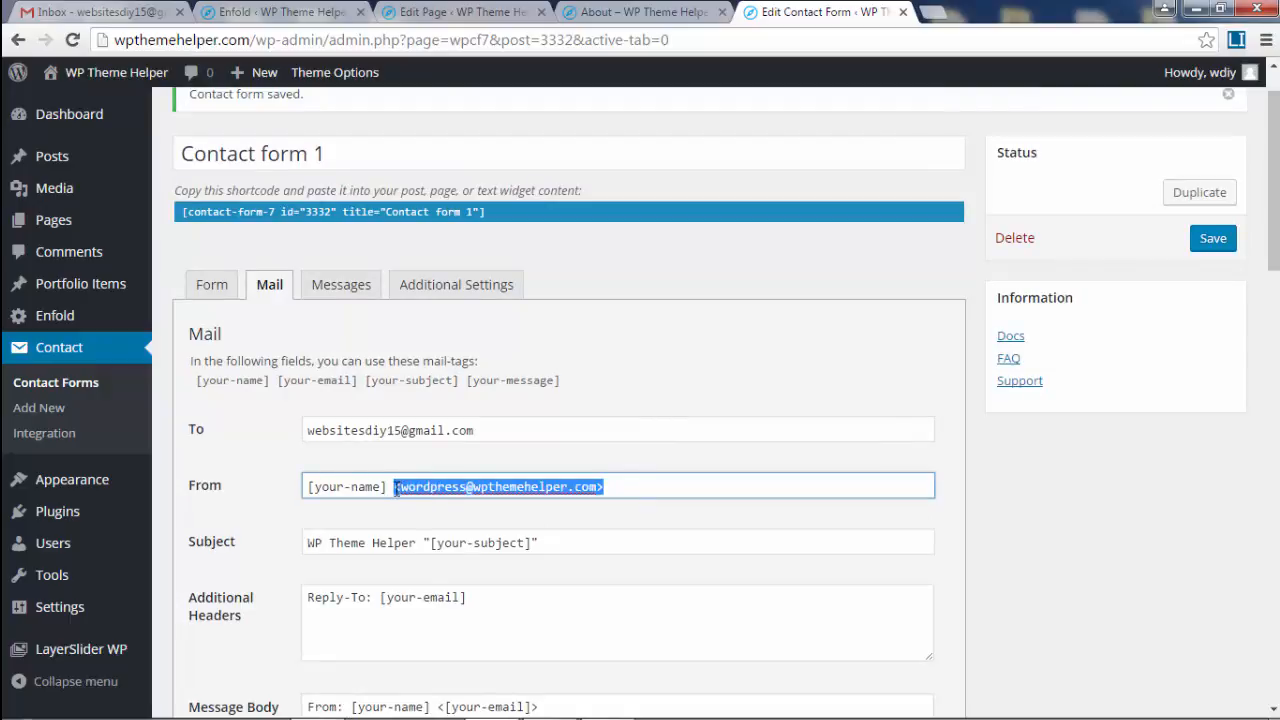
click(637, 489)
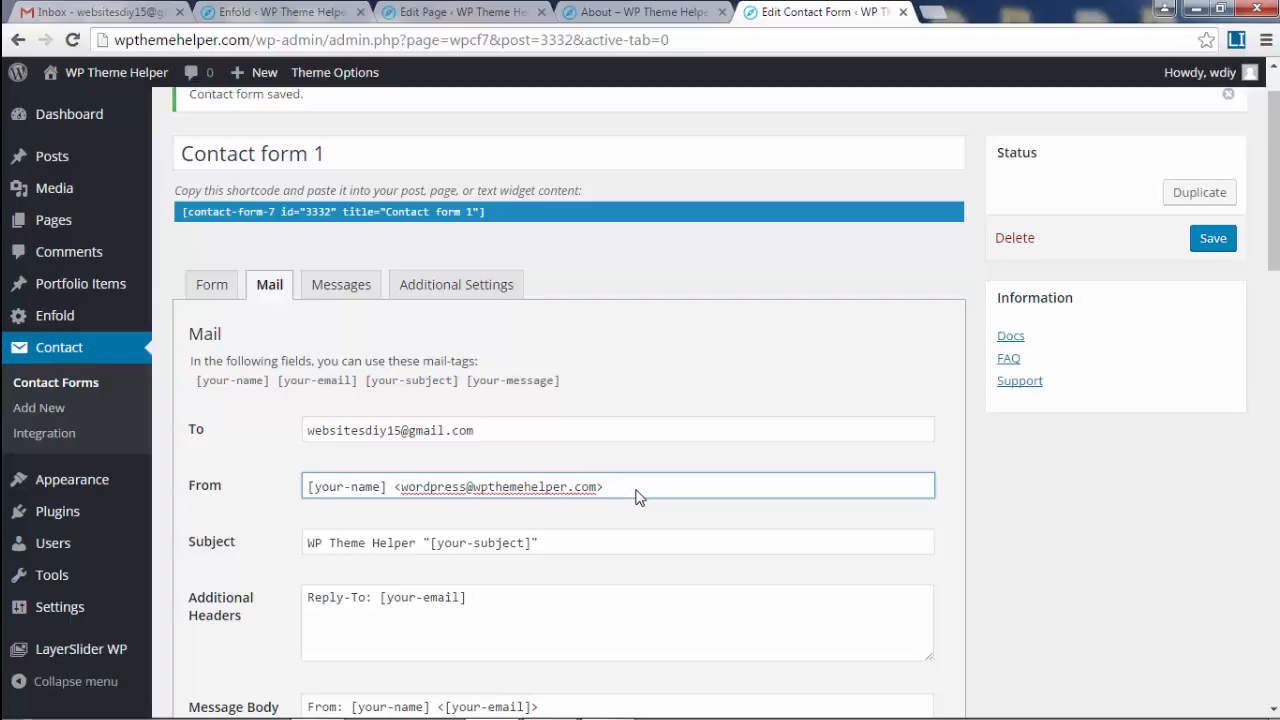
double_click(426, 490)
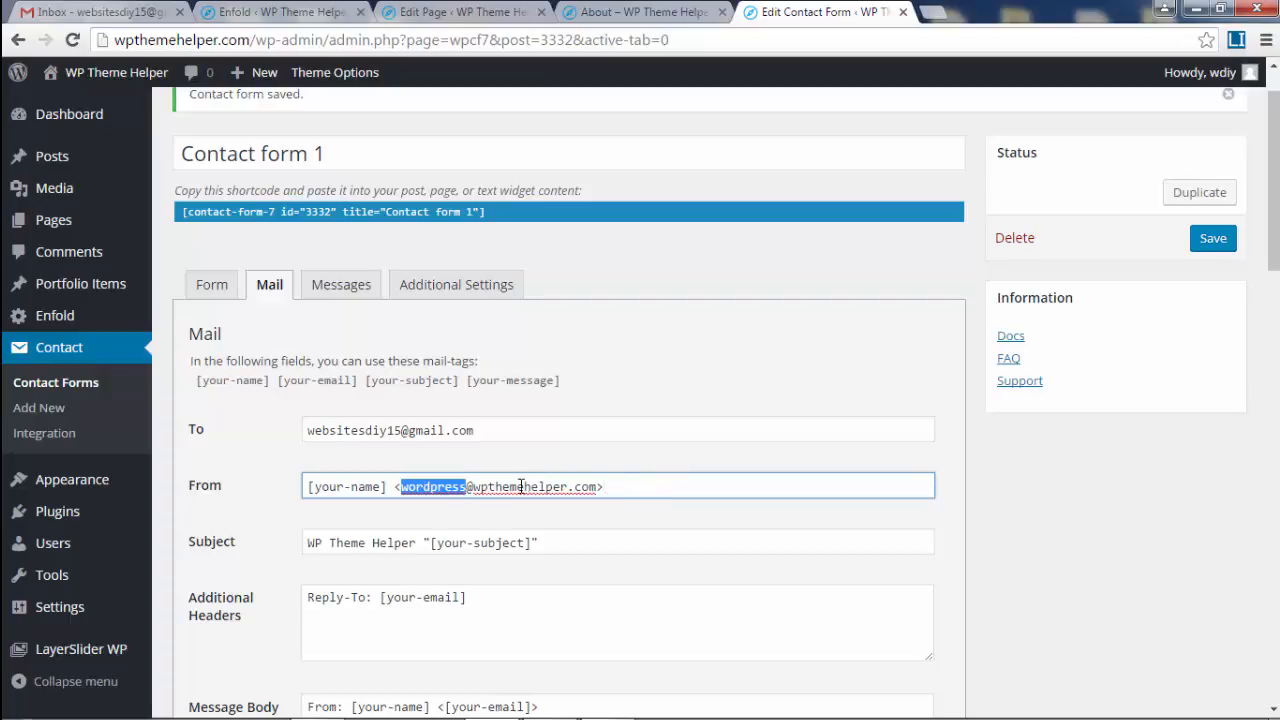
click(668, 483)
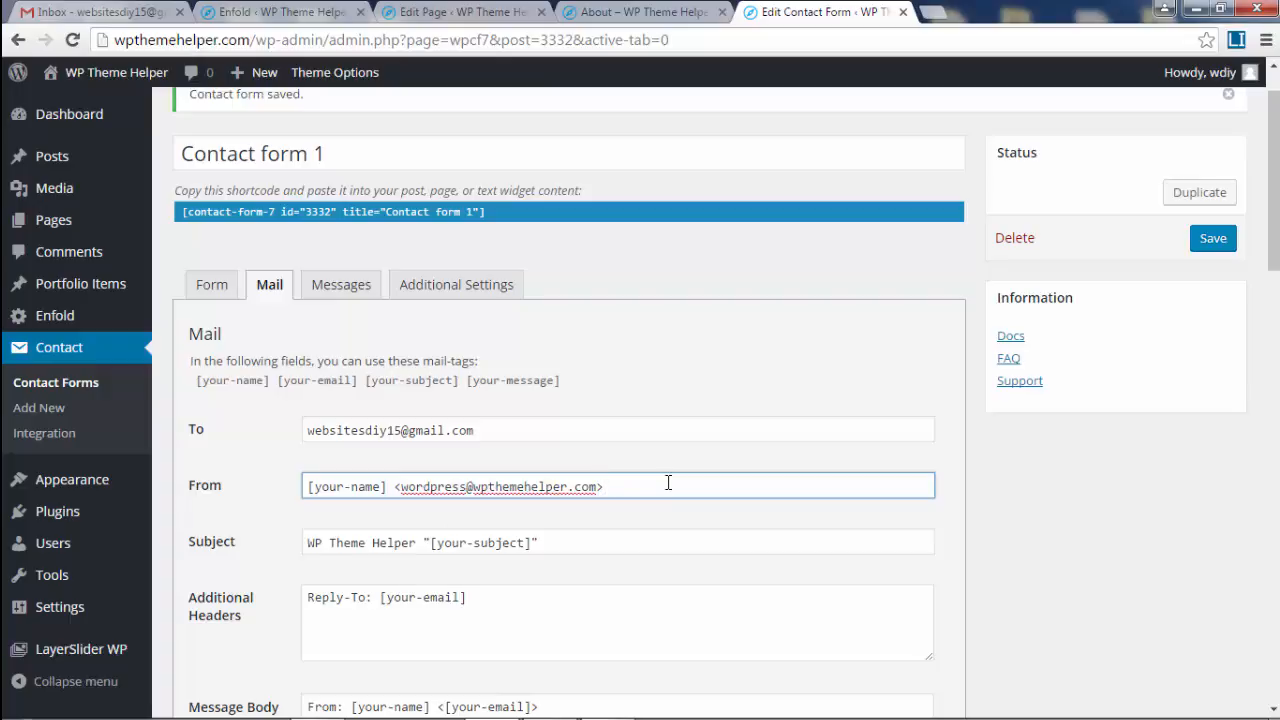
Check the recipient address in the mail settings' To field and dismiss the Windows color scheme prompt.
click(512, 430)
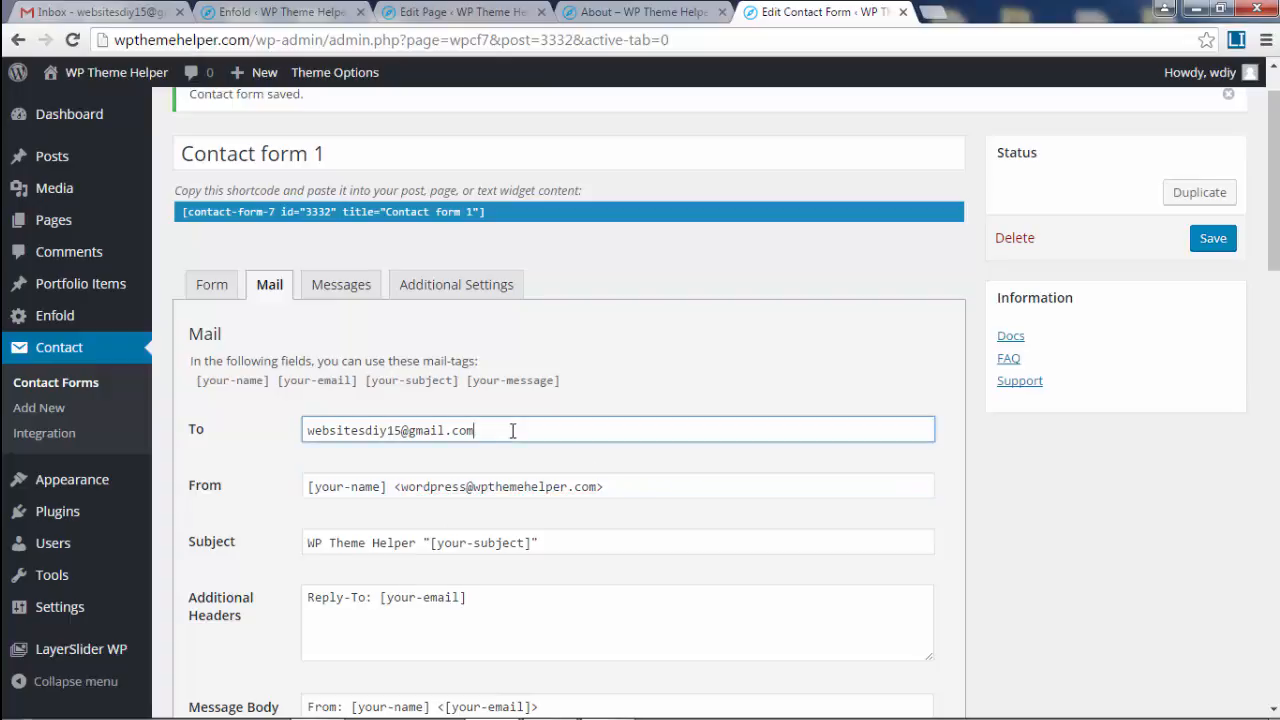
drag(512, 430, 284, 434)
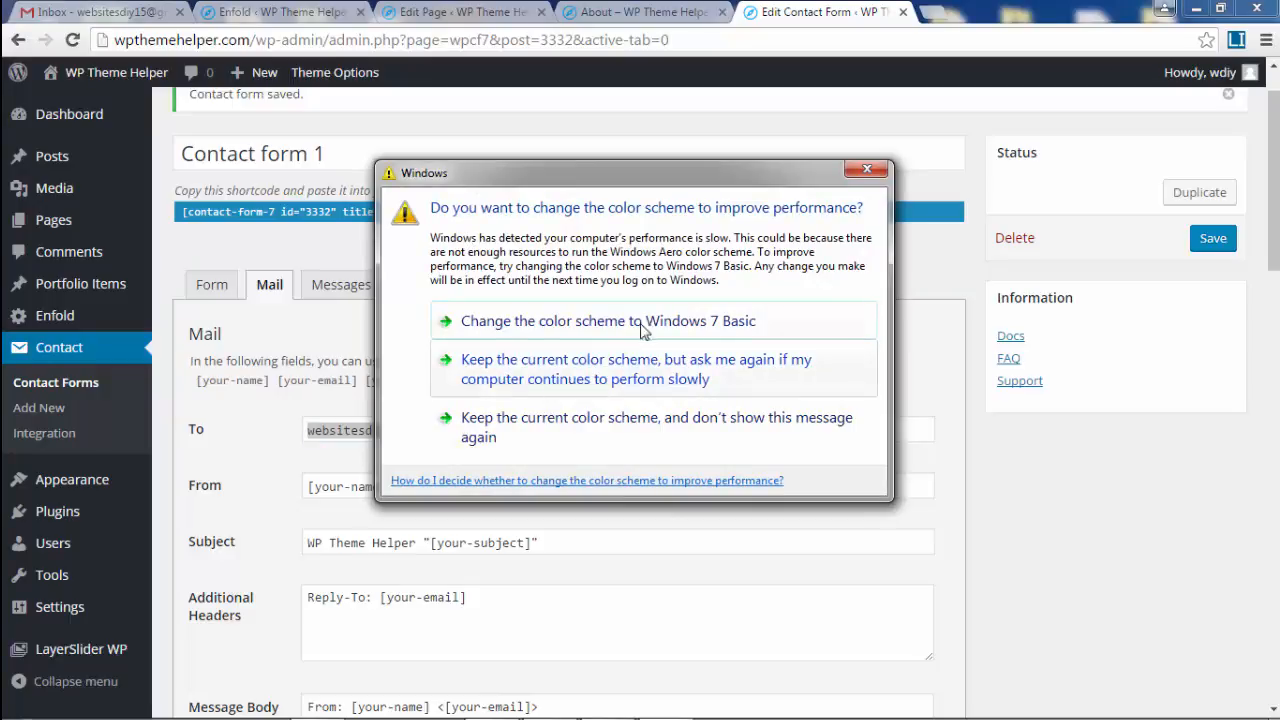
click(866, 172)
click(547, 438)
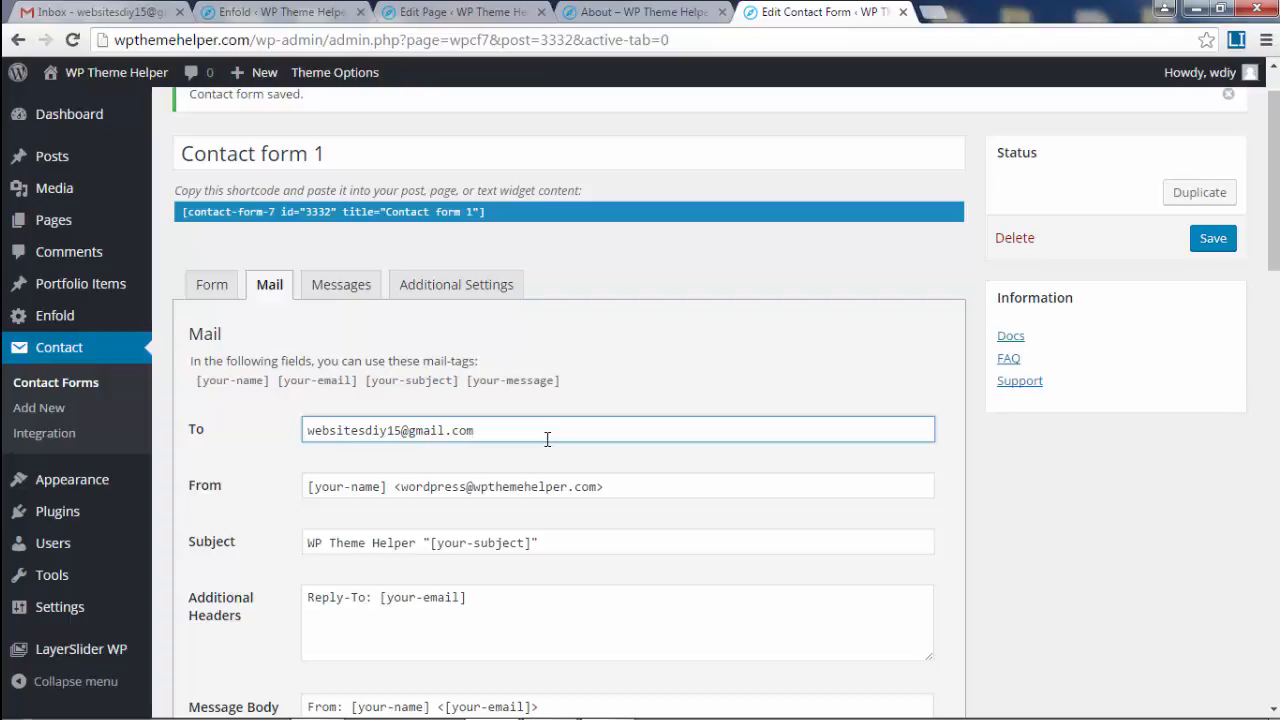
Compare the From sender address with the To recipient address in the mail settings.
drag(388, 486, 623, 484)
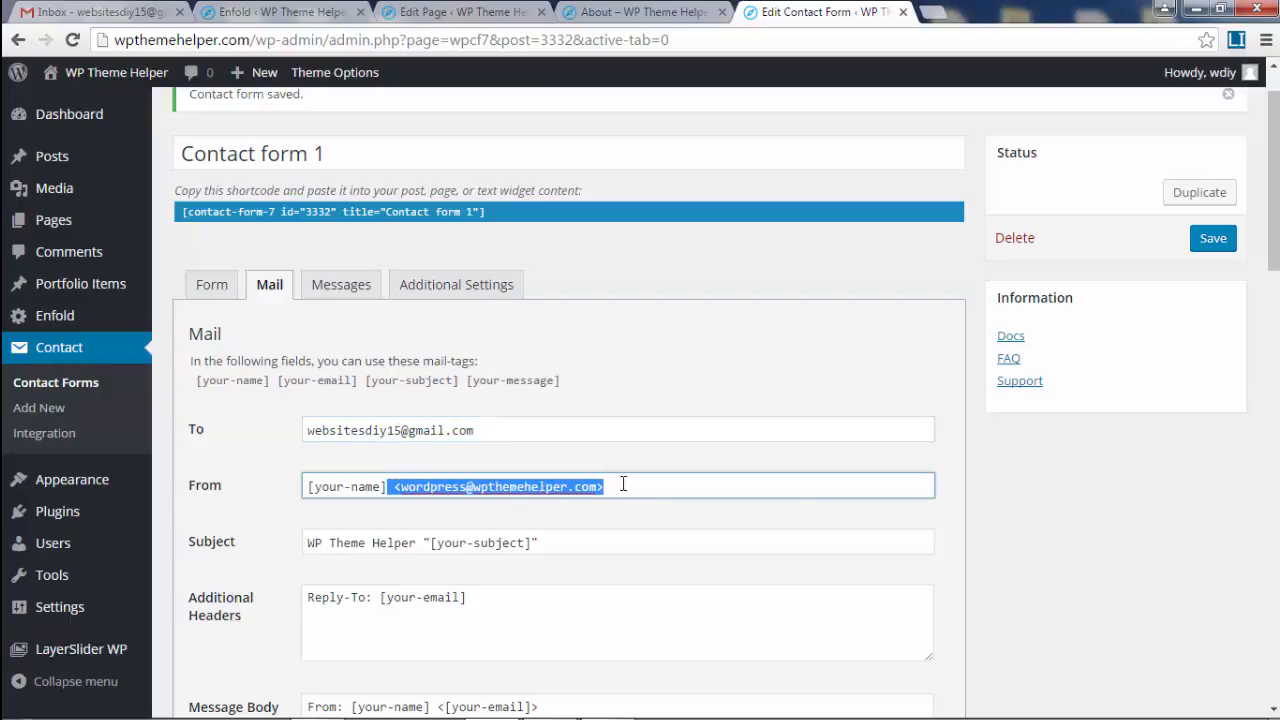
click(626, 487)
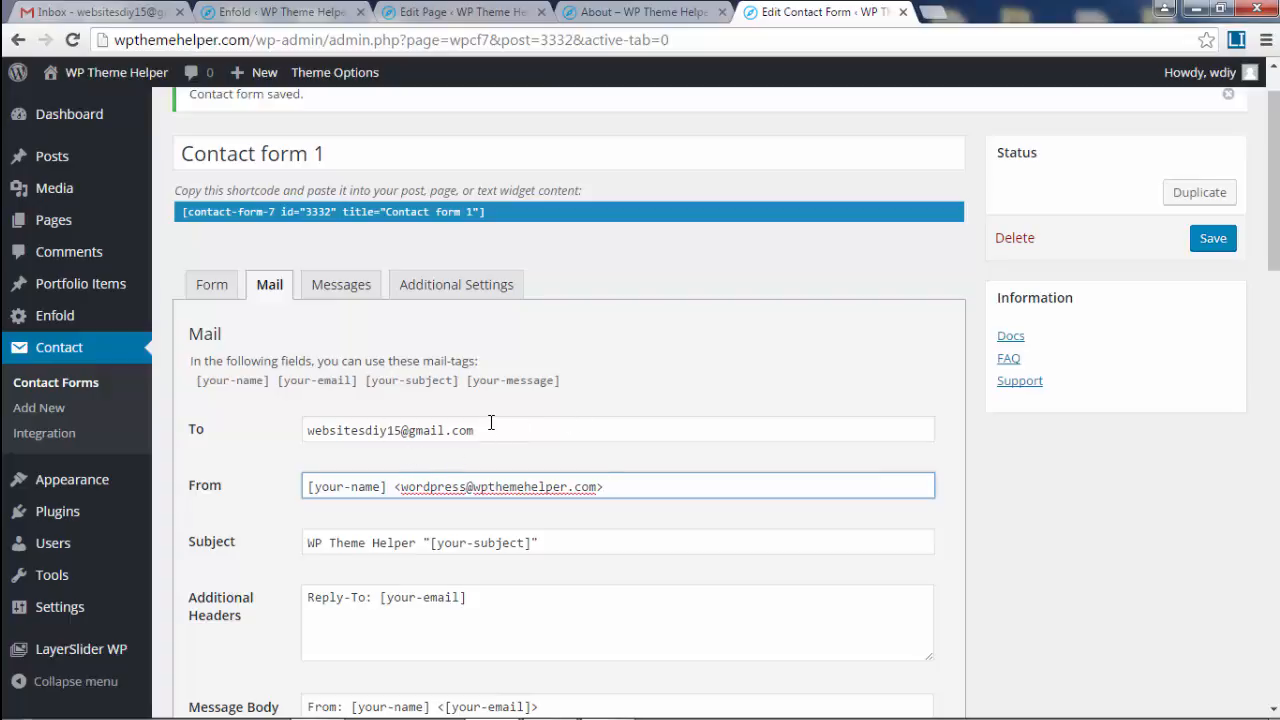
click(541, 428)
click(623, 489)
drag(404, 486, 662, 486)
click(662, 486)
Look over the remaining mail settings, return to the form template and save the contact form.
scroll(647, 570, down, 3)
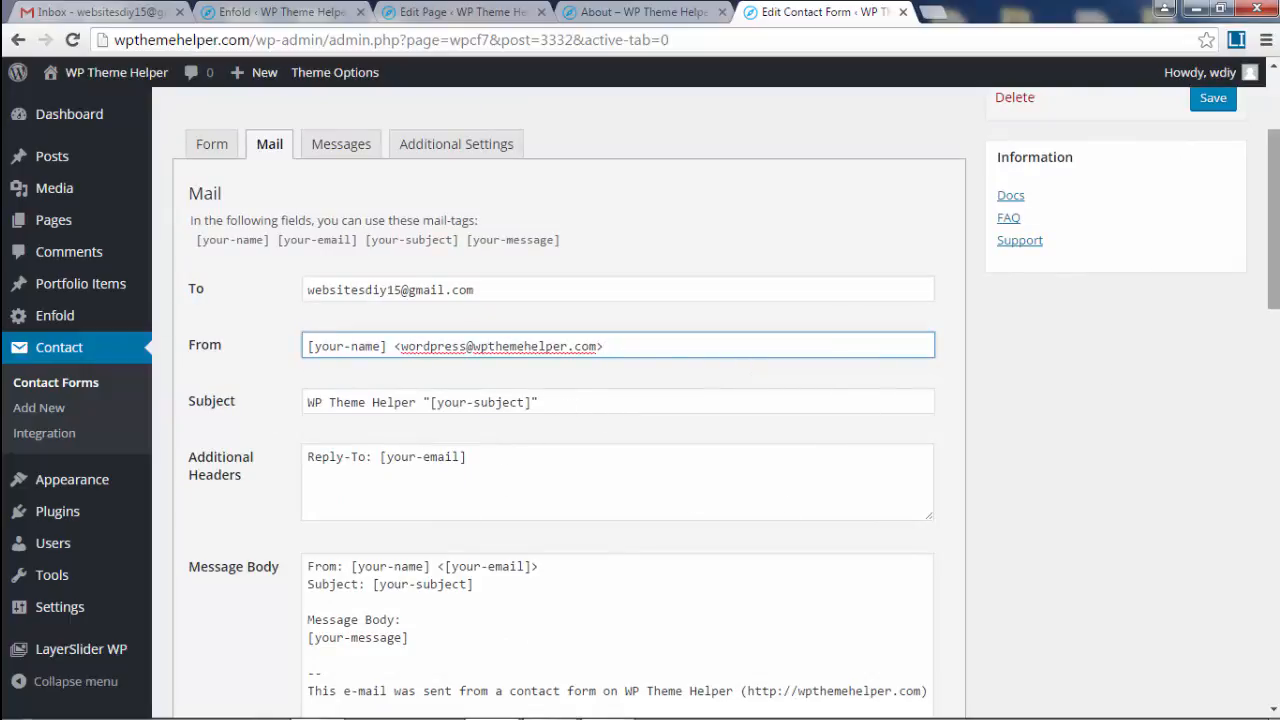
scroll(1278, 237, down, 1)
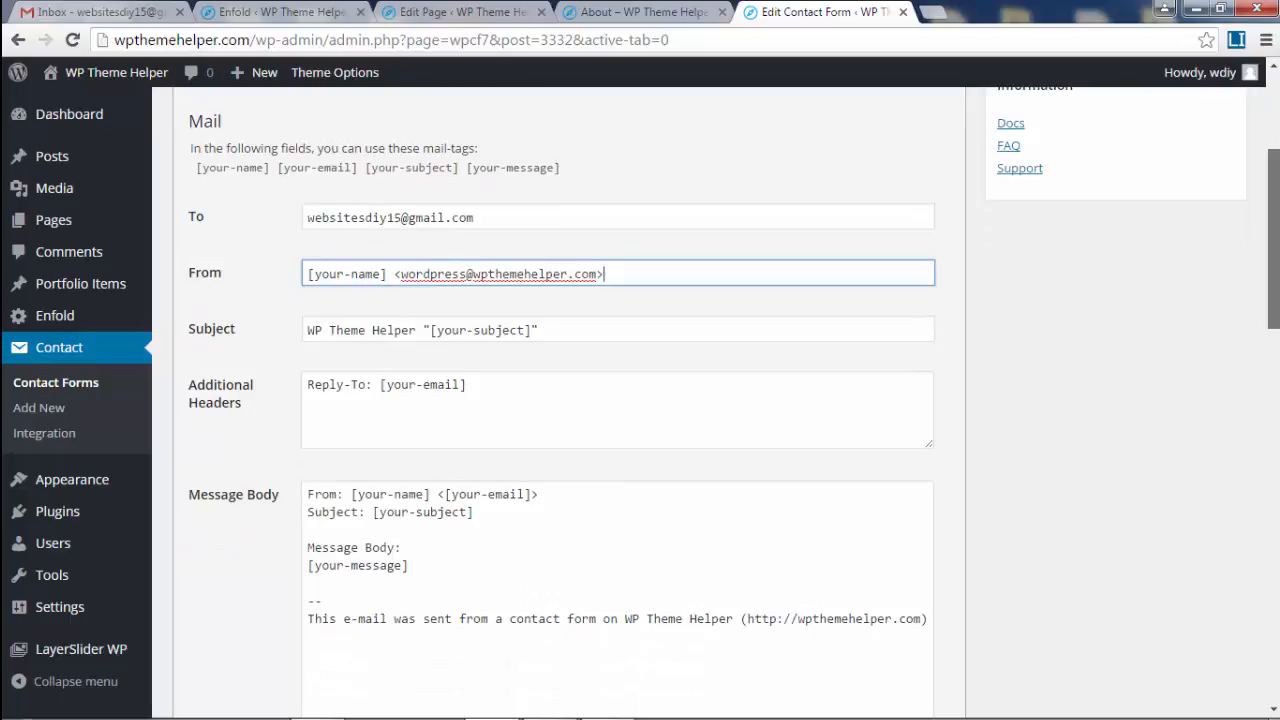
scroll(1274, 240, up, 4)
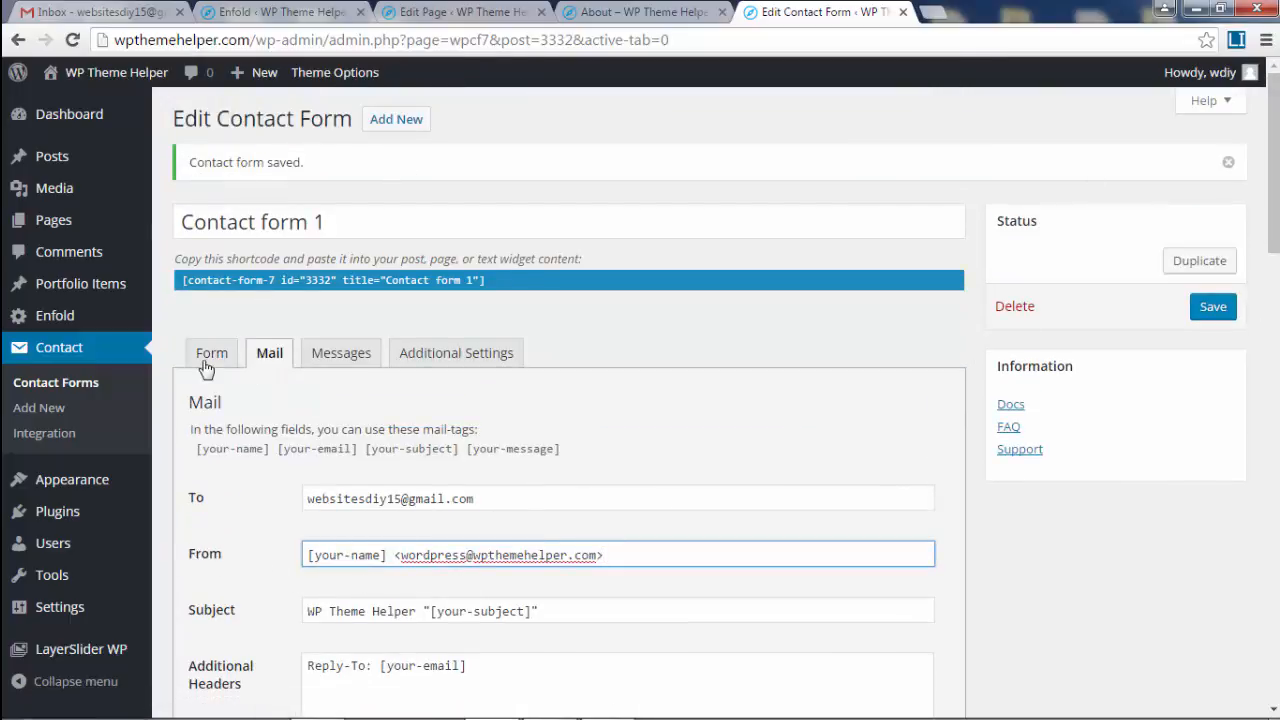
click(208, 362)
click(1225, 308)
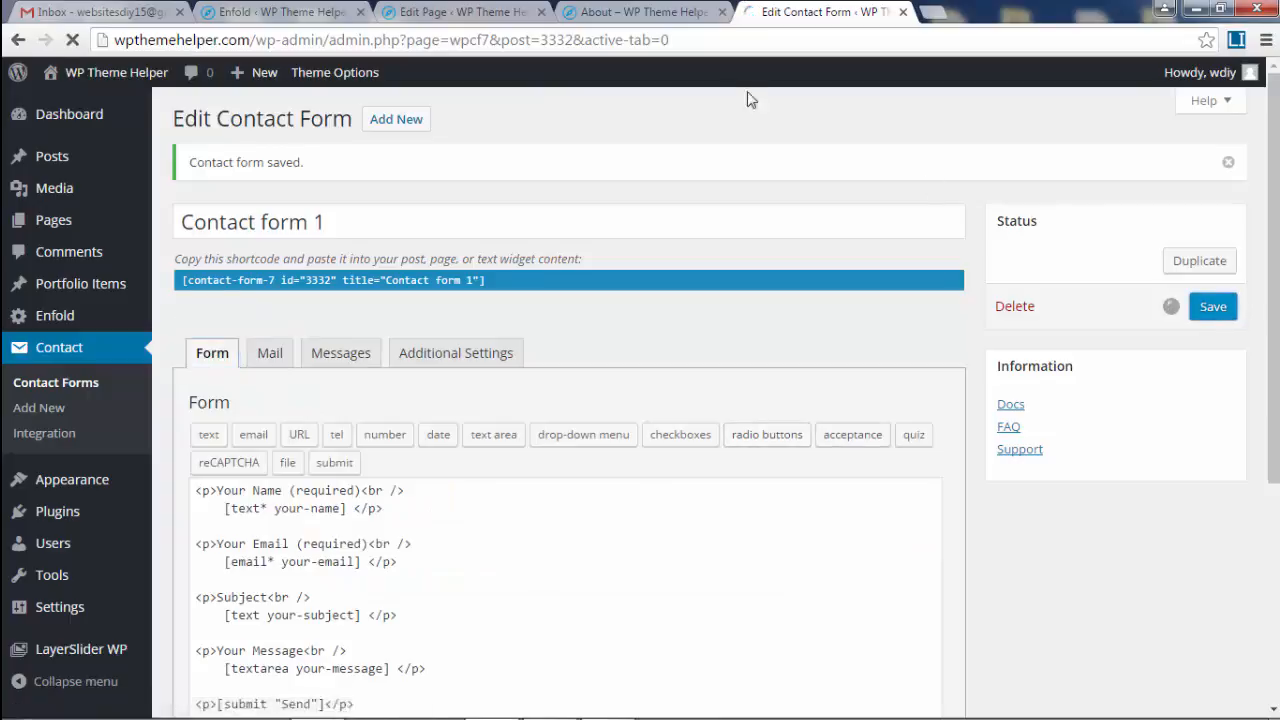
Copy the shortcode of Contact form 1 from the contact forms list, and close the contact form and About page tabs.
click(57, 380)
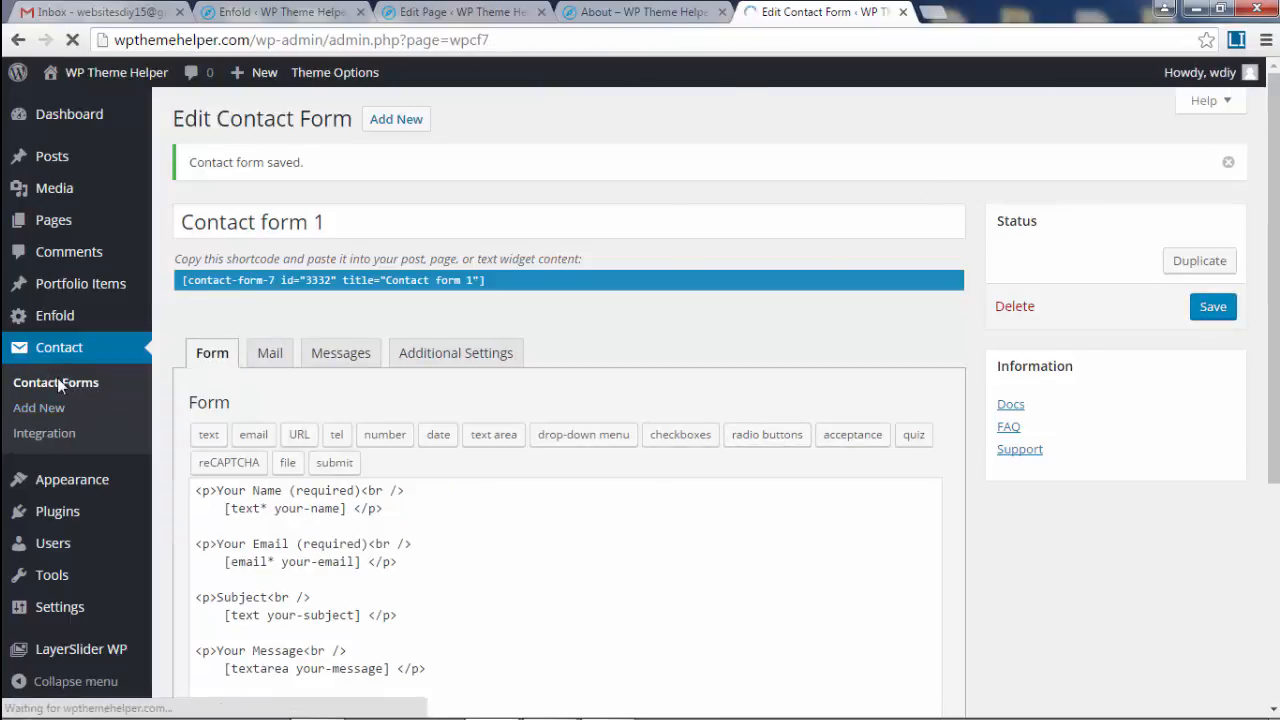
click(668, 506)
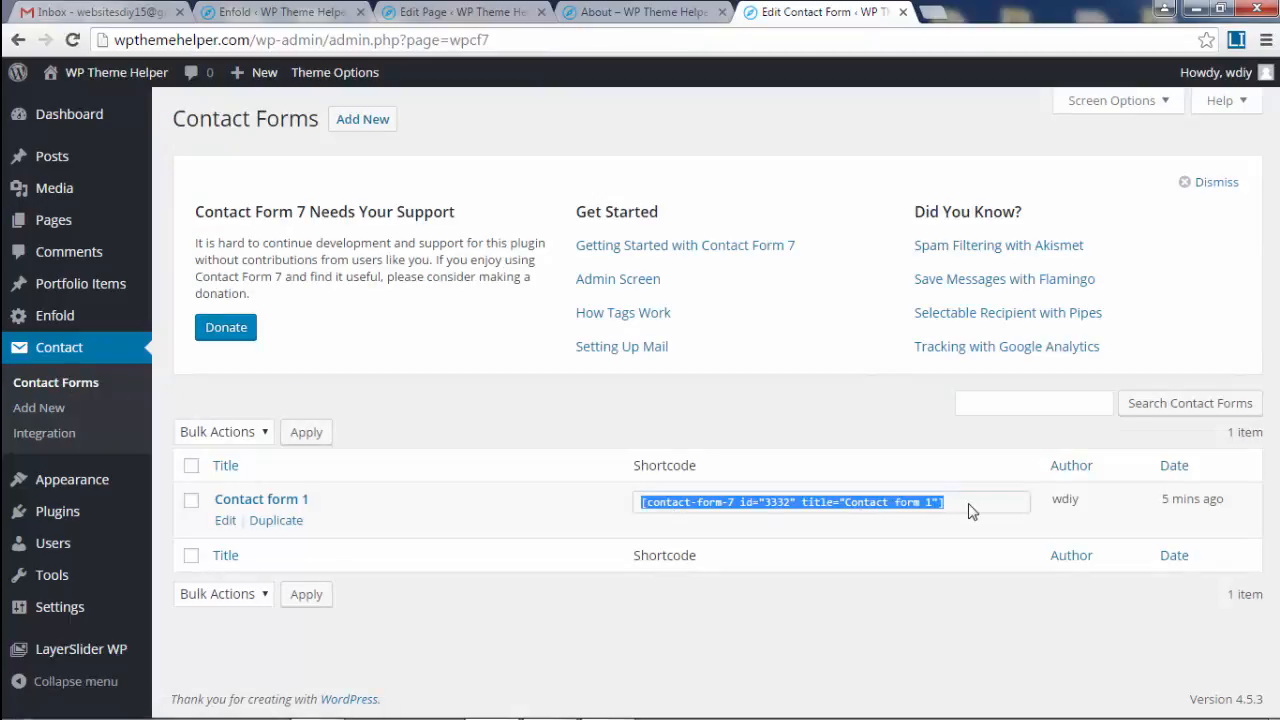
right_click(893, 510)
click(878, 521)
click(902, 12)
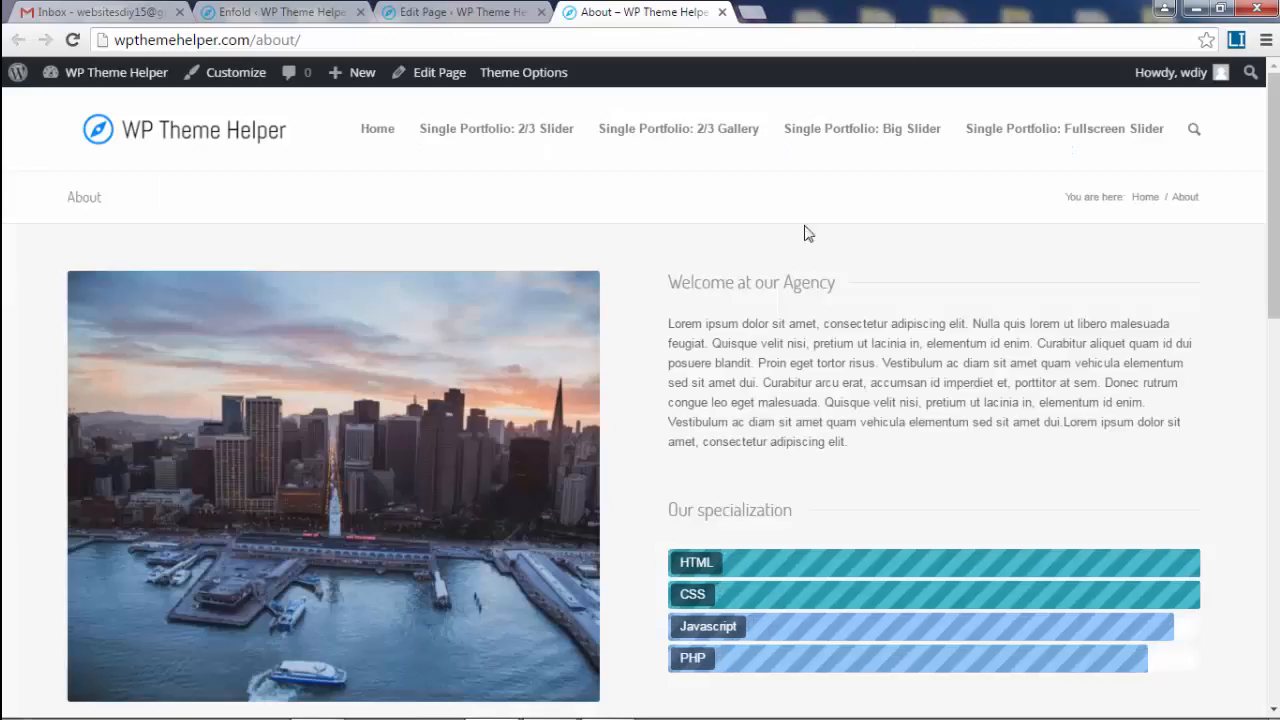
click(722, 12)
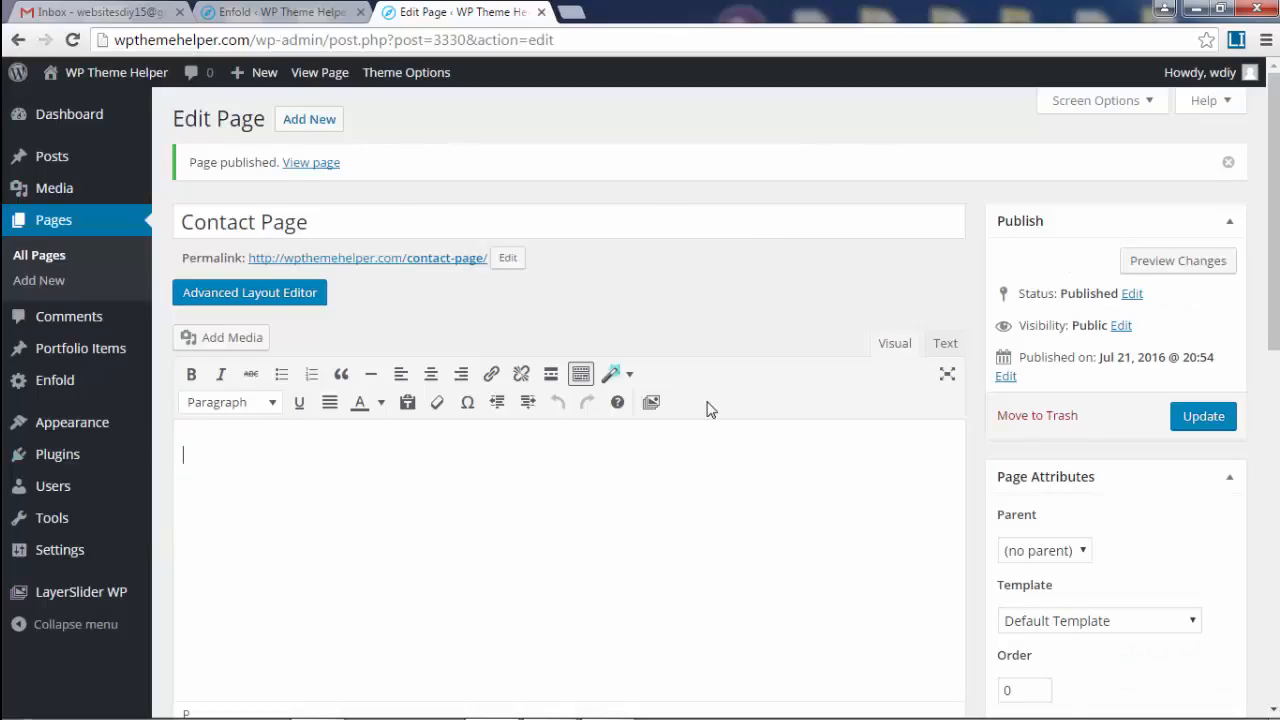
Switch the Contact Page to the Advanced Layout Editor, load the Contact Page template and update the page.
scroll(777, 412, down, 1)
click(238, 203)
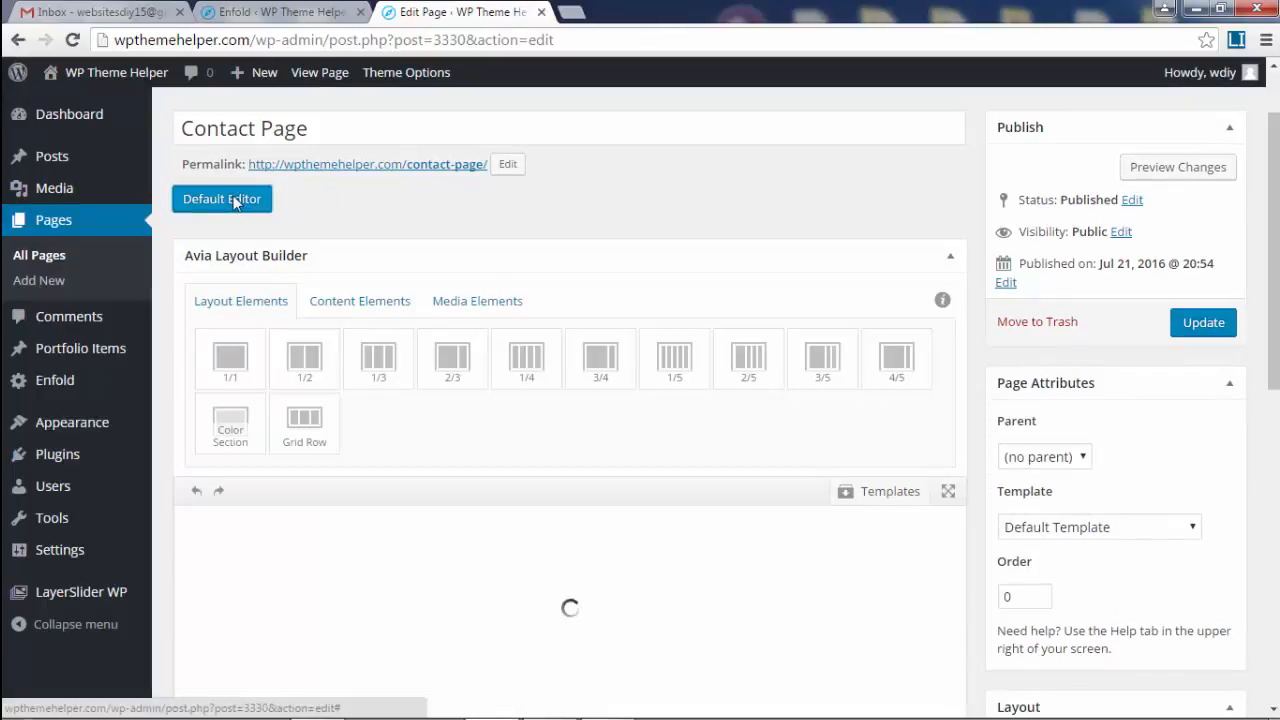
scroll(840, 500, down, 2)
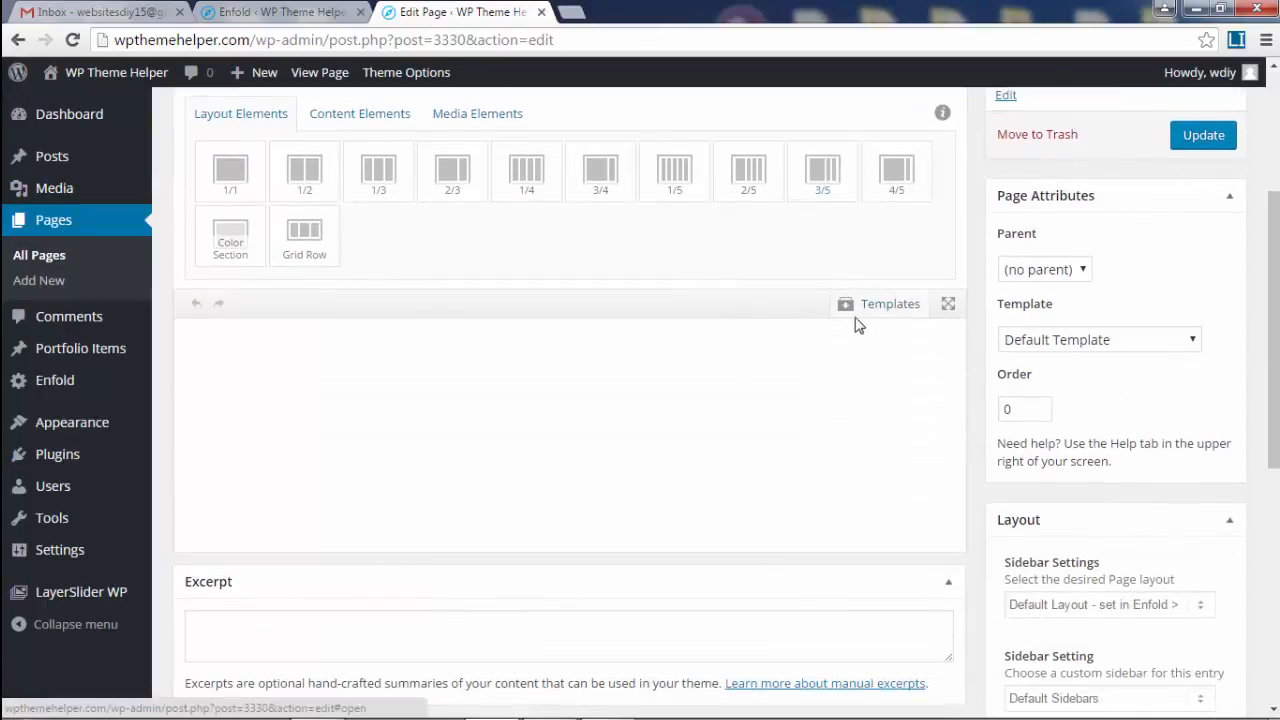
click(855, 310)
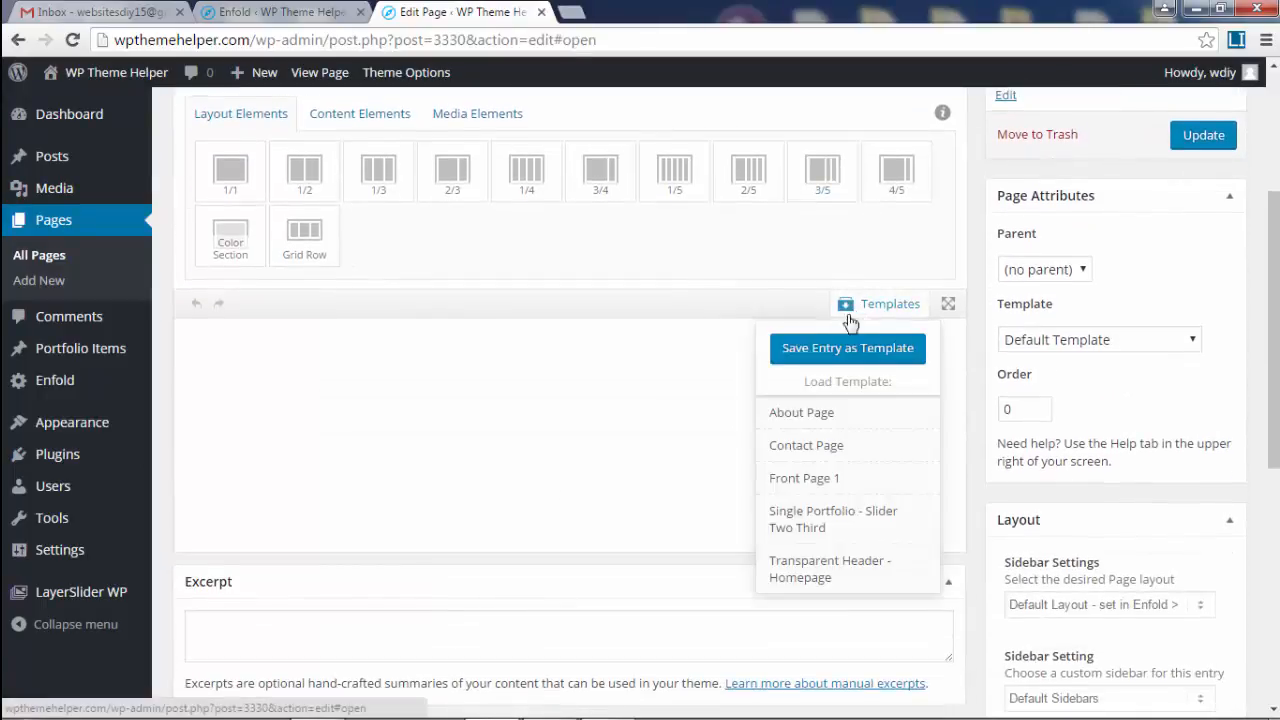
click(835, 450)
click(1203, 135)
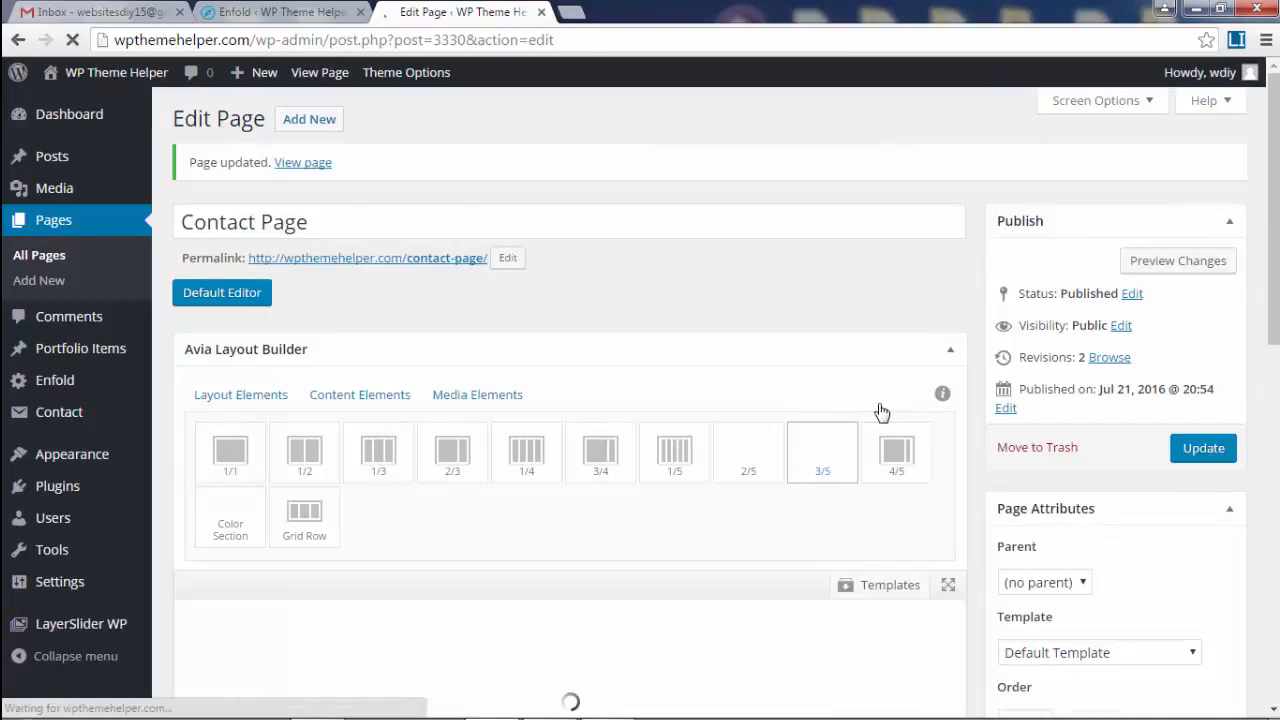
Open the published contact page in a new browser tab and look through it from the map area to the footer.
right_click(407, 259)
click(575, 272)
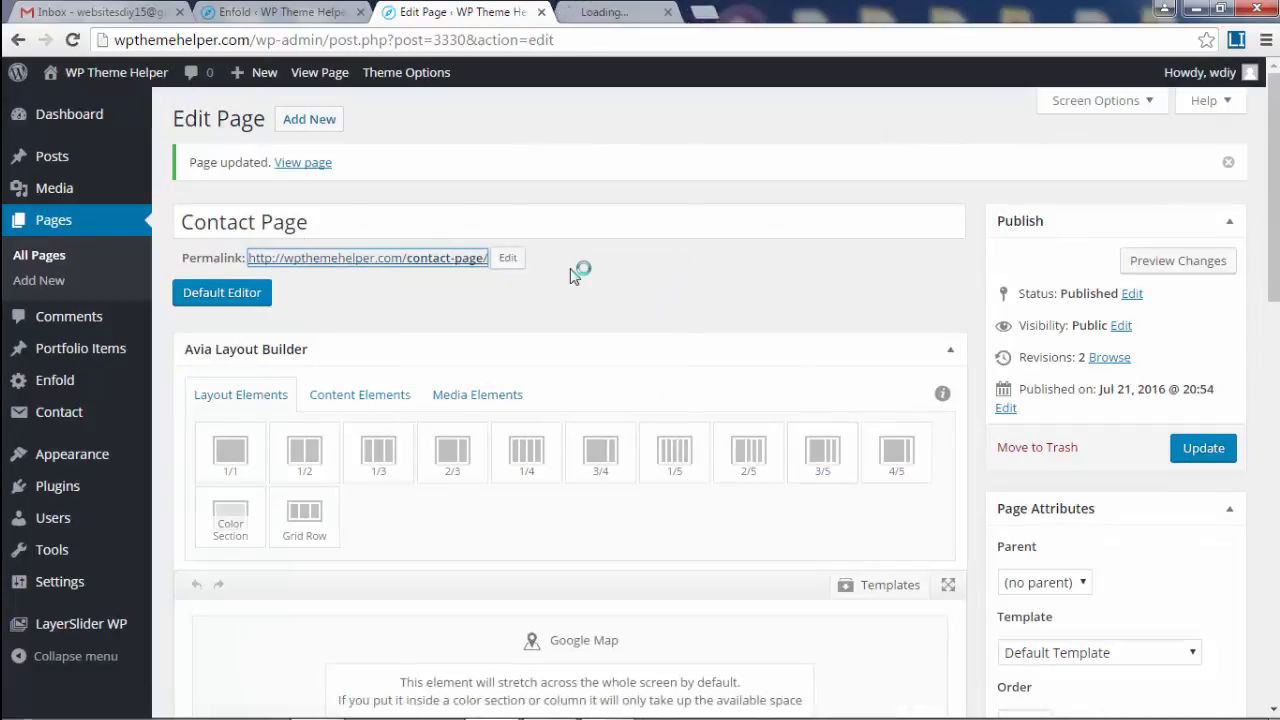
click(643, 8)
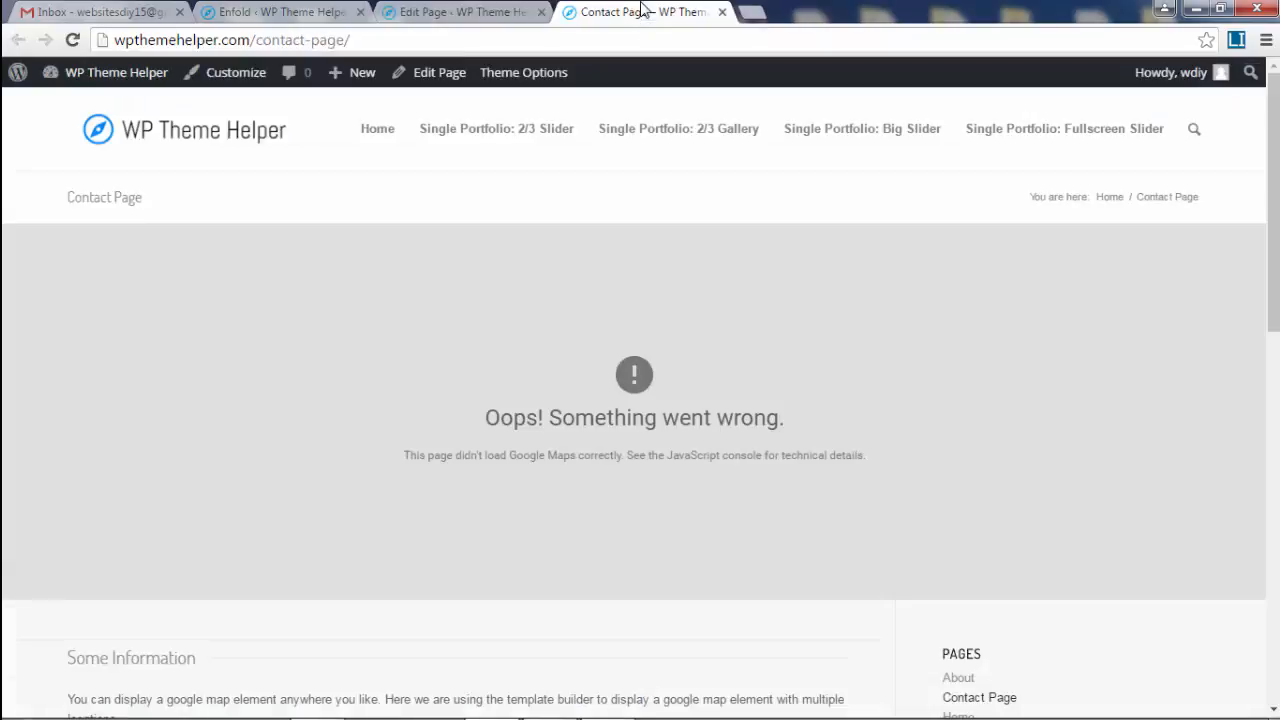
drag(487, 418, 857, 457)
click(814, 509)
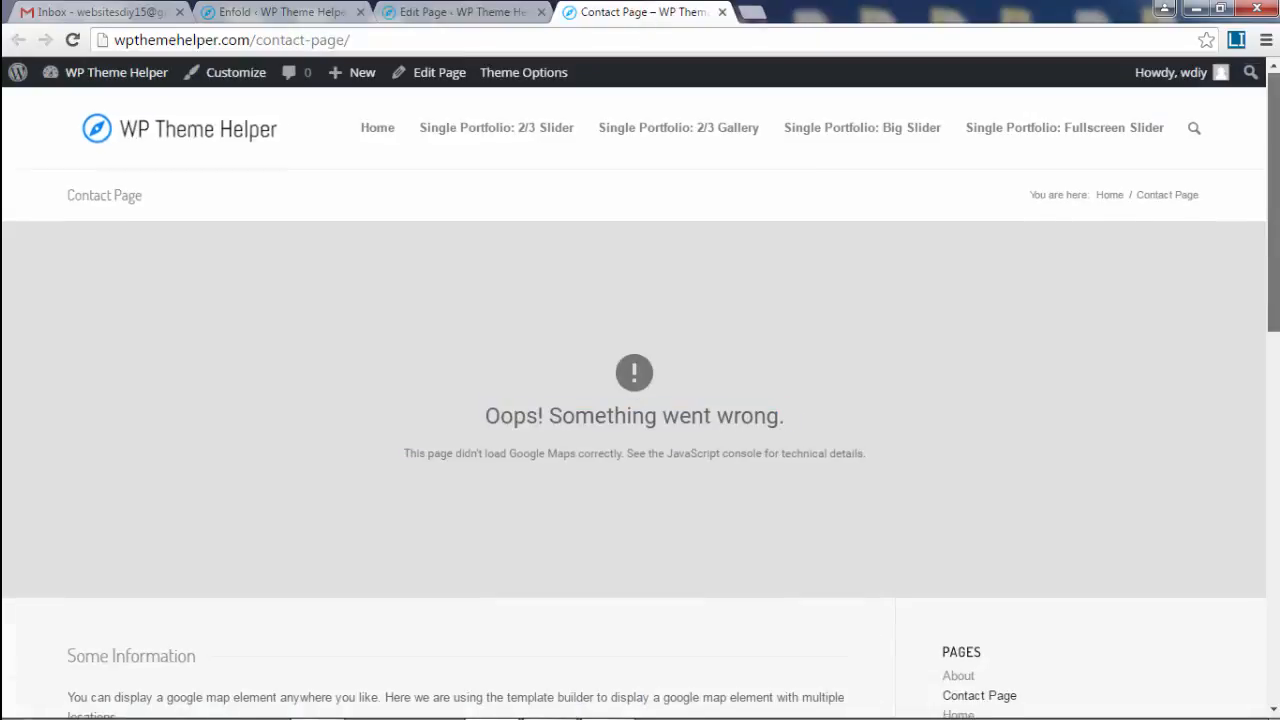
scroll(640, 400, down, 4)
scroll(640, 400, down, 5)
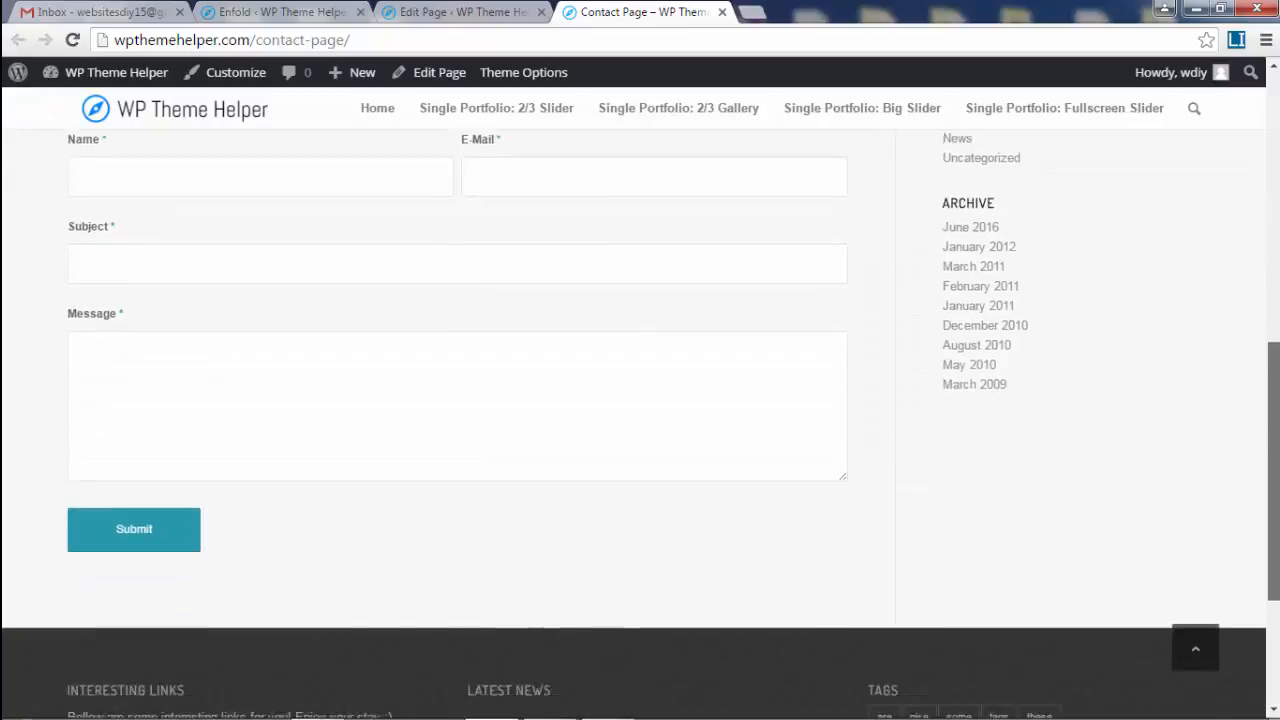
scroll(640, 400, down, 3)
scroll(640, 400, up, 8)
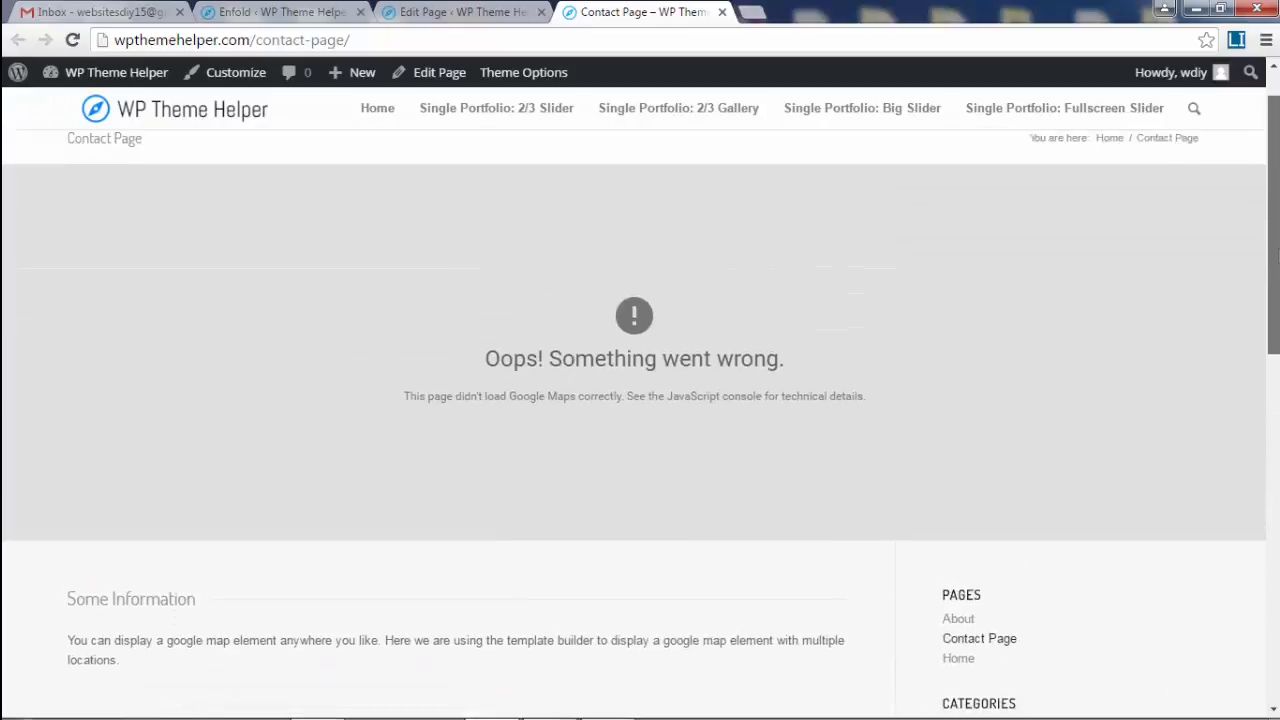
scroll(660, 330, up, 1)
Read the message displayed in the contact page's Google Maps area.
drag(793, 424, 555, 388)
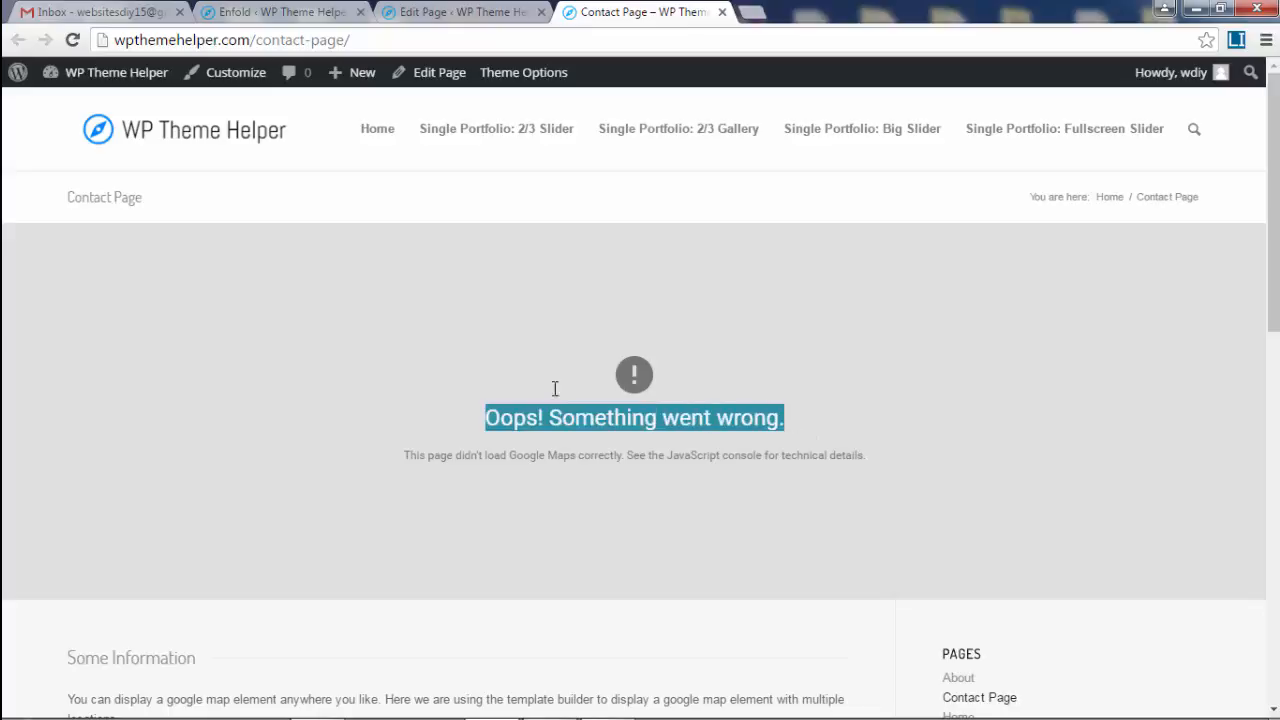
click(506, 413)
drag(488, 418, 923, 457)
click(601, 418)
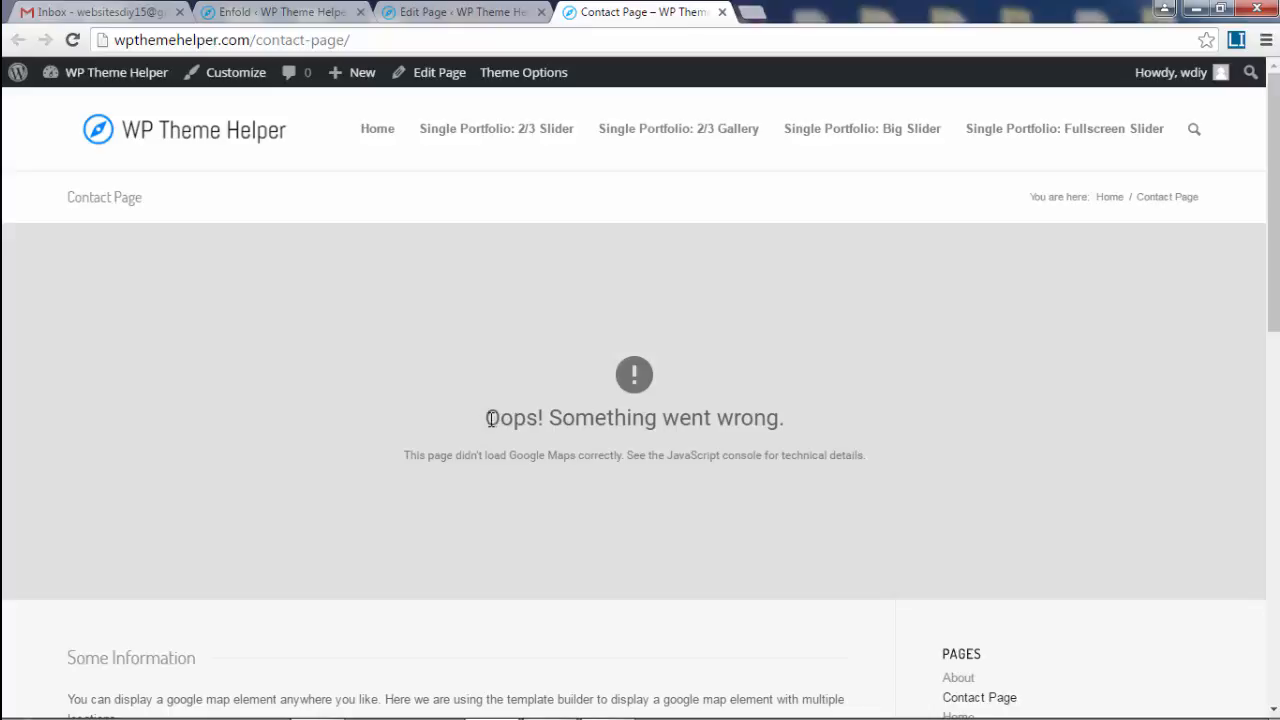
drag(491, 418, 917, 454)
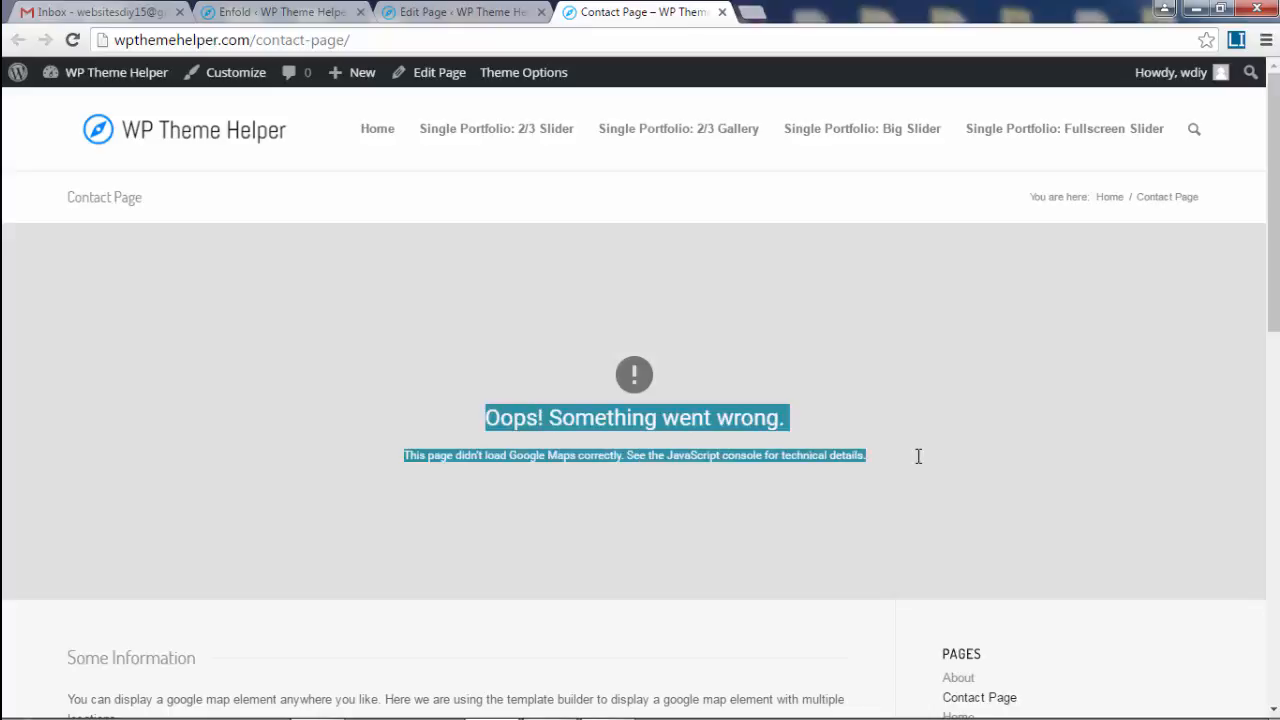
click(580, 462)
Review the information text, the Send us mail form and the footer below the map on the contact page.
scroll(830, 392, down, 1)
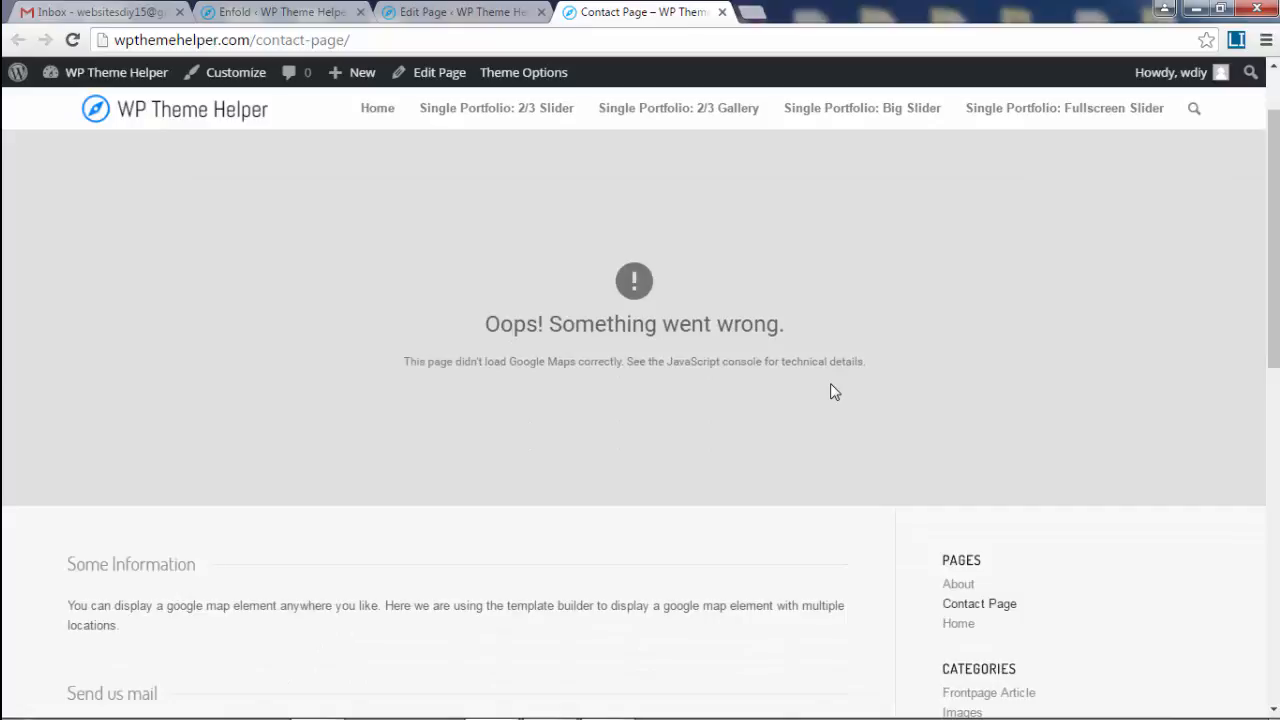
scroll(1273, 240, down, 2)
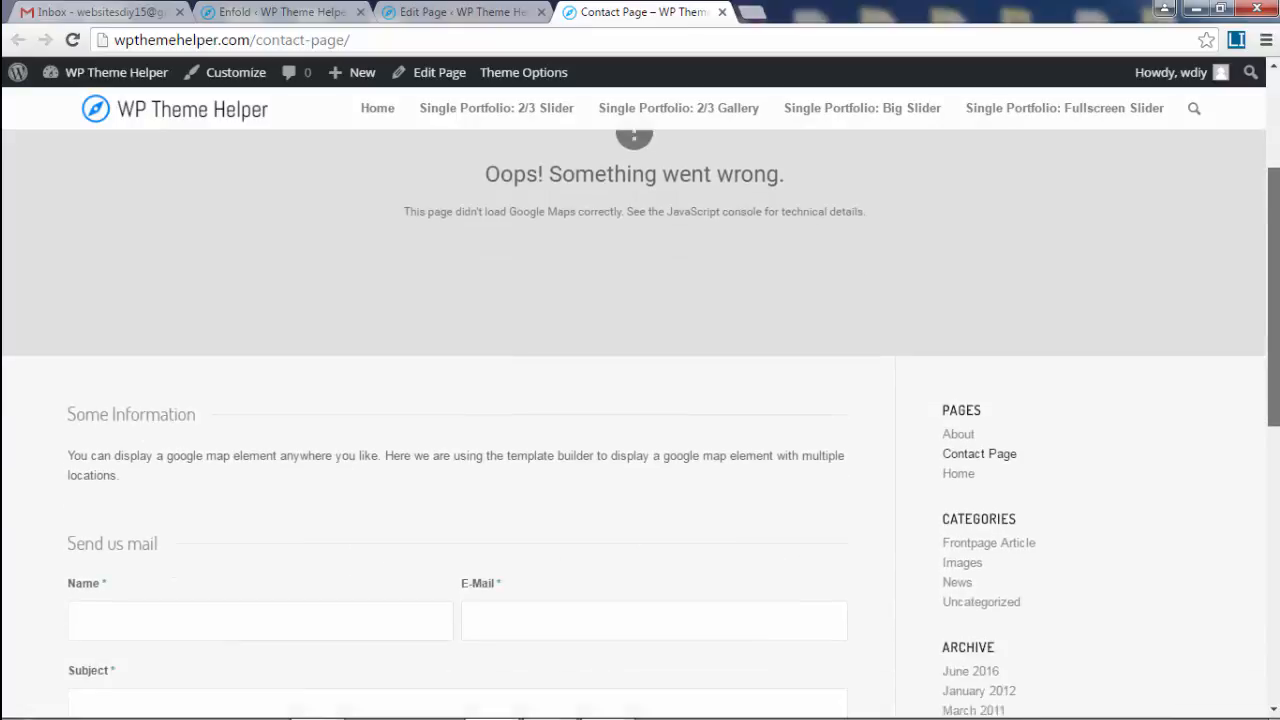
scroll(1273, 300, down, 2)
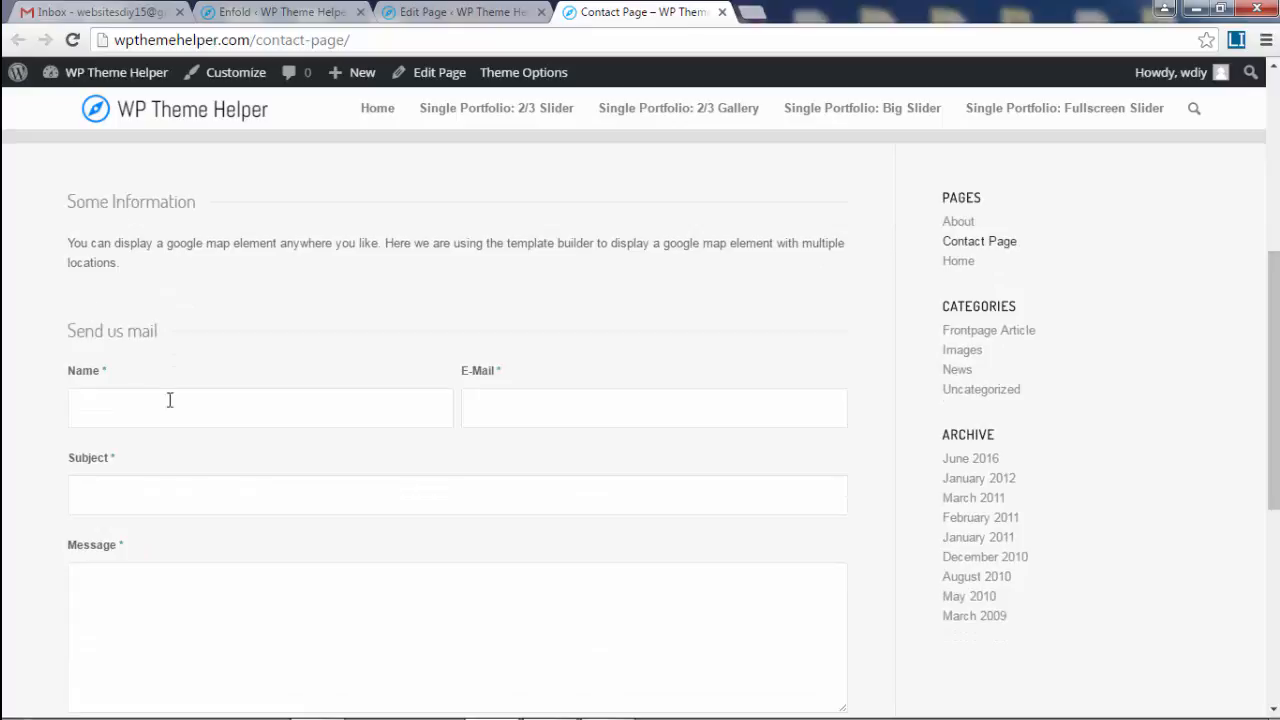
scroll(774, 497, down, 5)
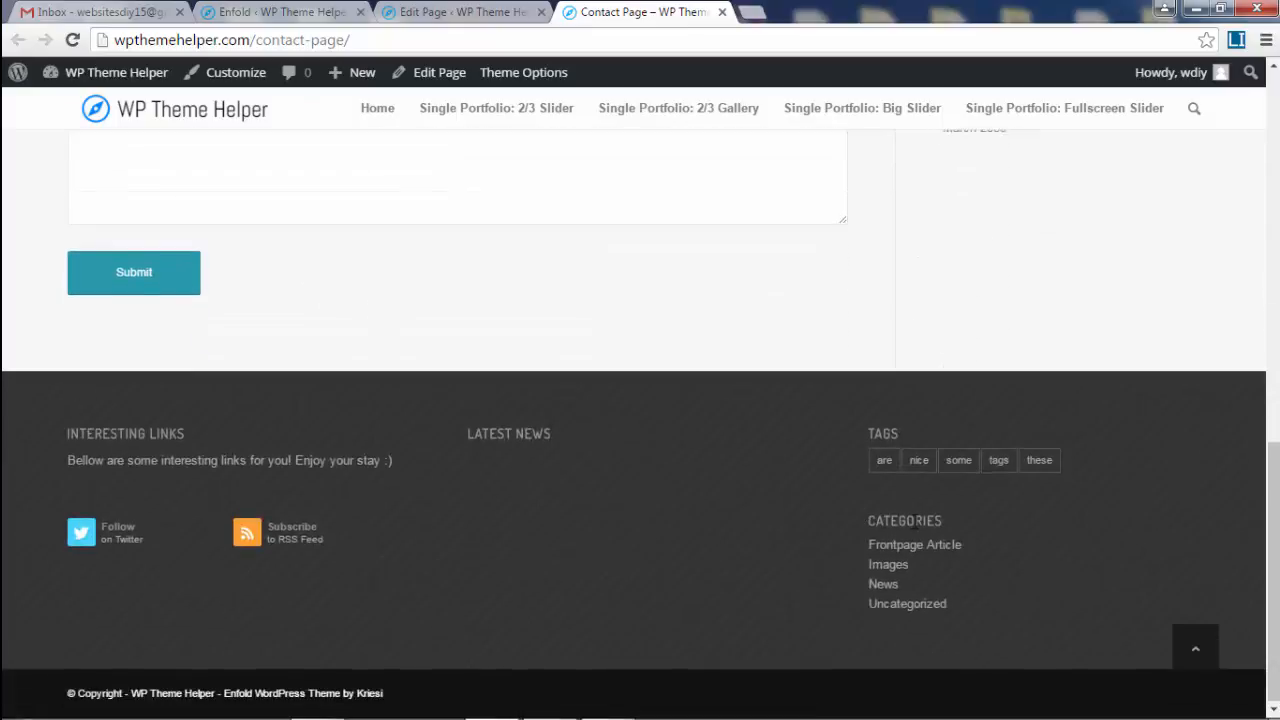
scroll(925, 531, up, 3)
scroll(304, 219, up, 2)
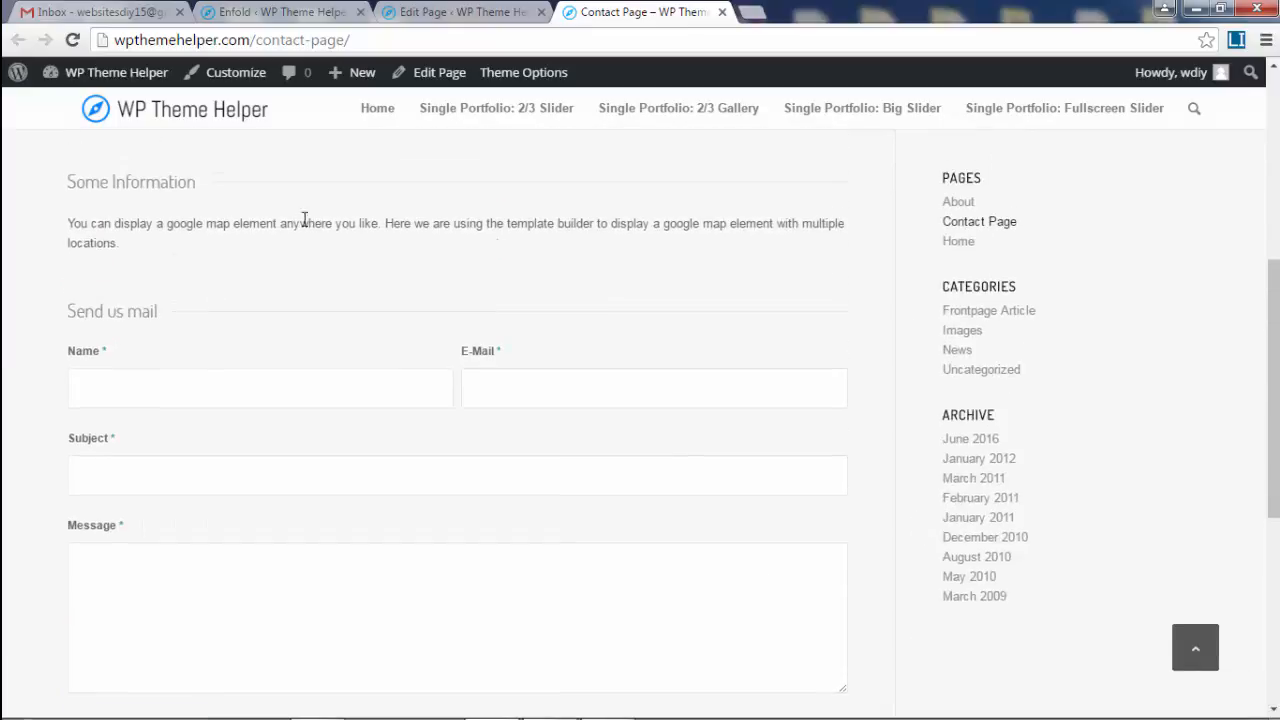
Return to the page editor and delete the Contact Form and Google Map elements from the Contact Page layout.
click(463, 11)
scroll(770, 430, down, 2)
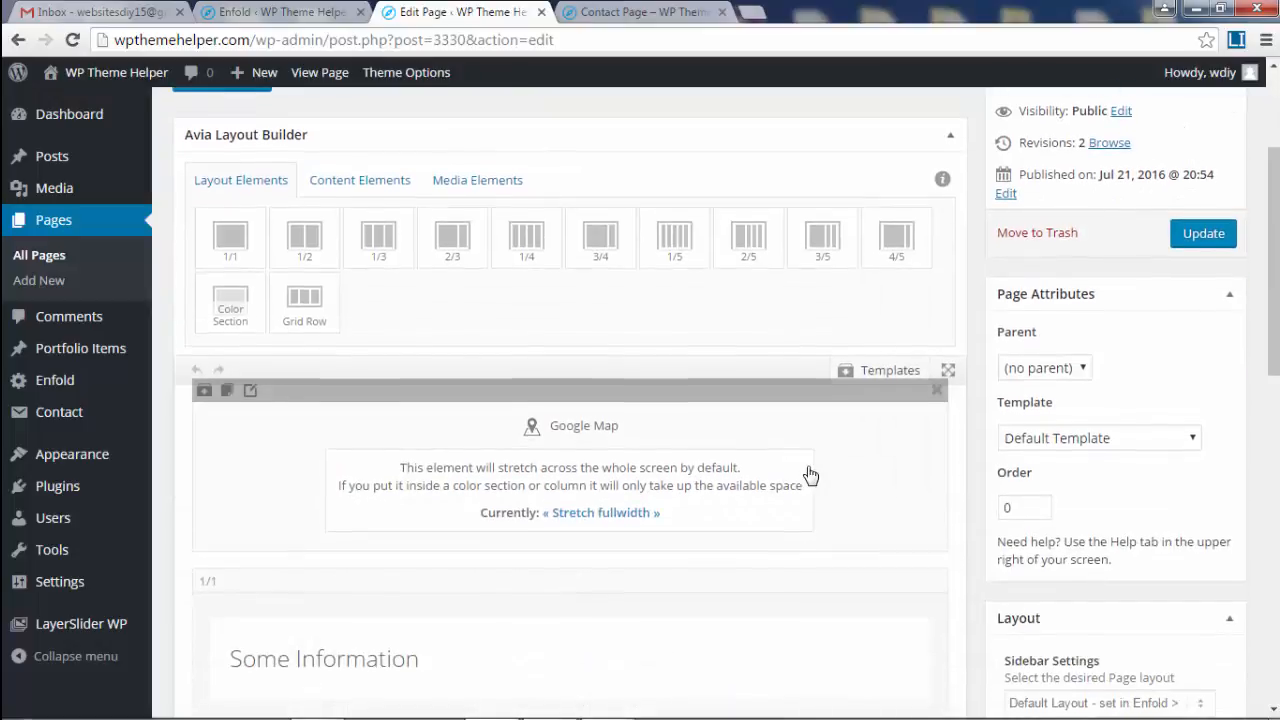
scroll(809, 476, down, 3)
scroll(808, 477, down, 2)
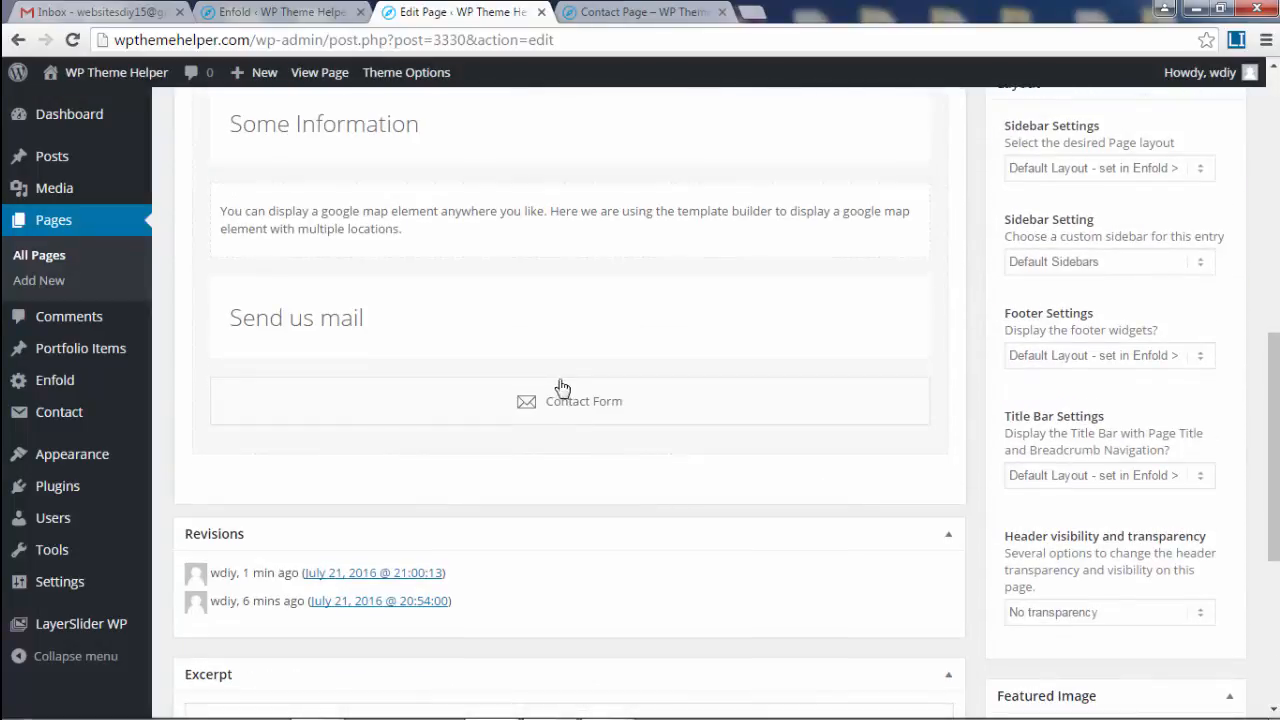
mouse_move(597, 418)
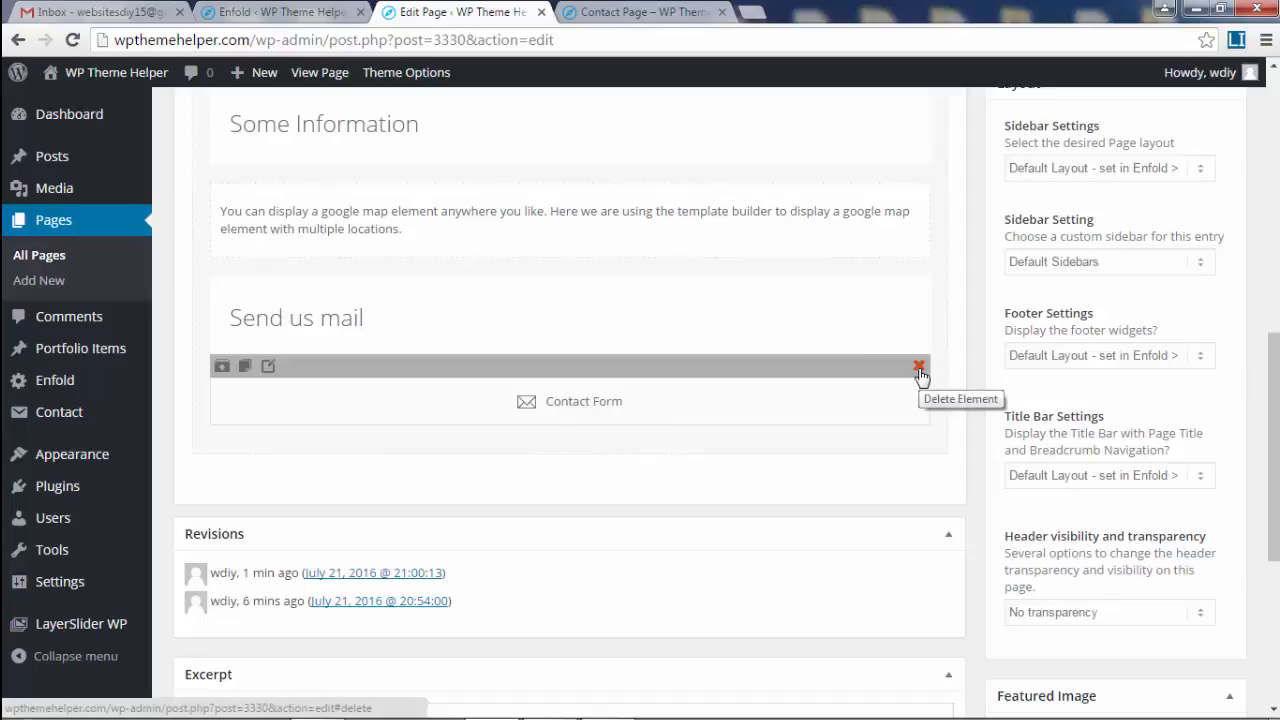
click(919, 368)
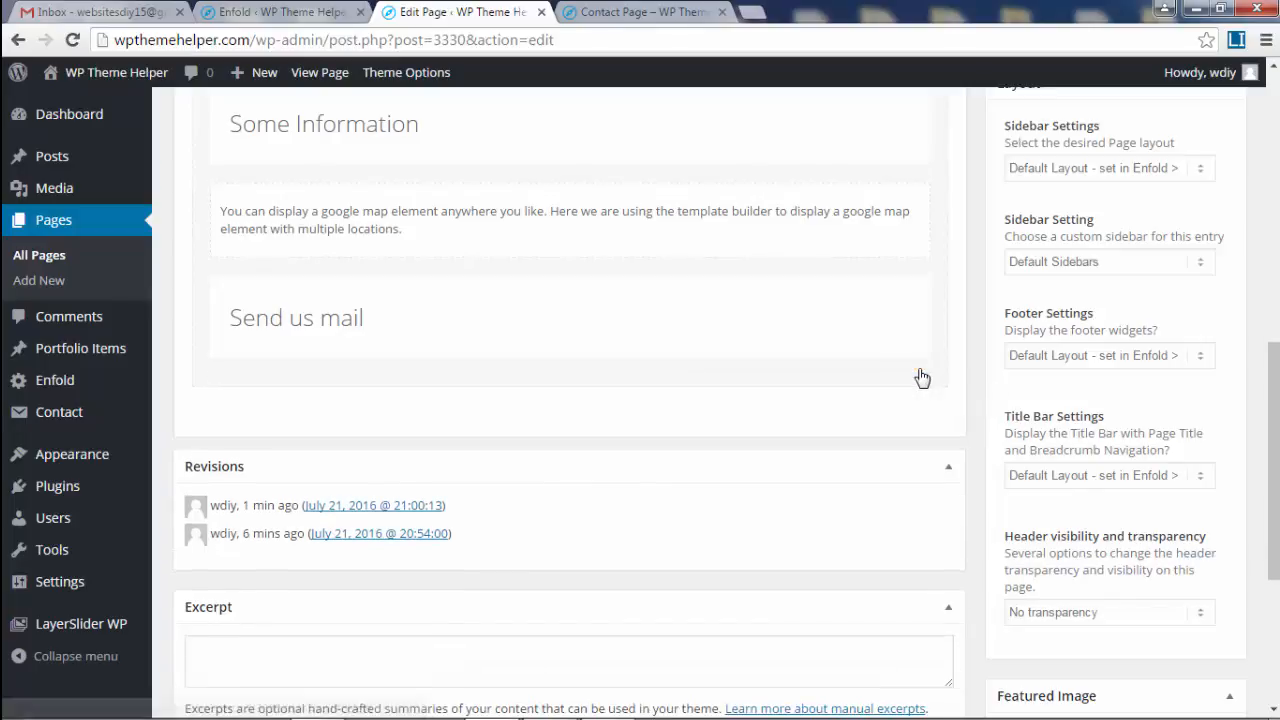
scroll(584, 412, up, 3)
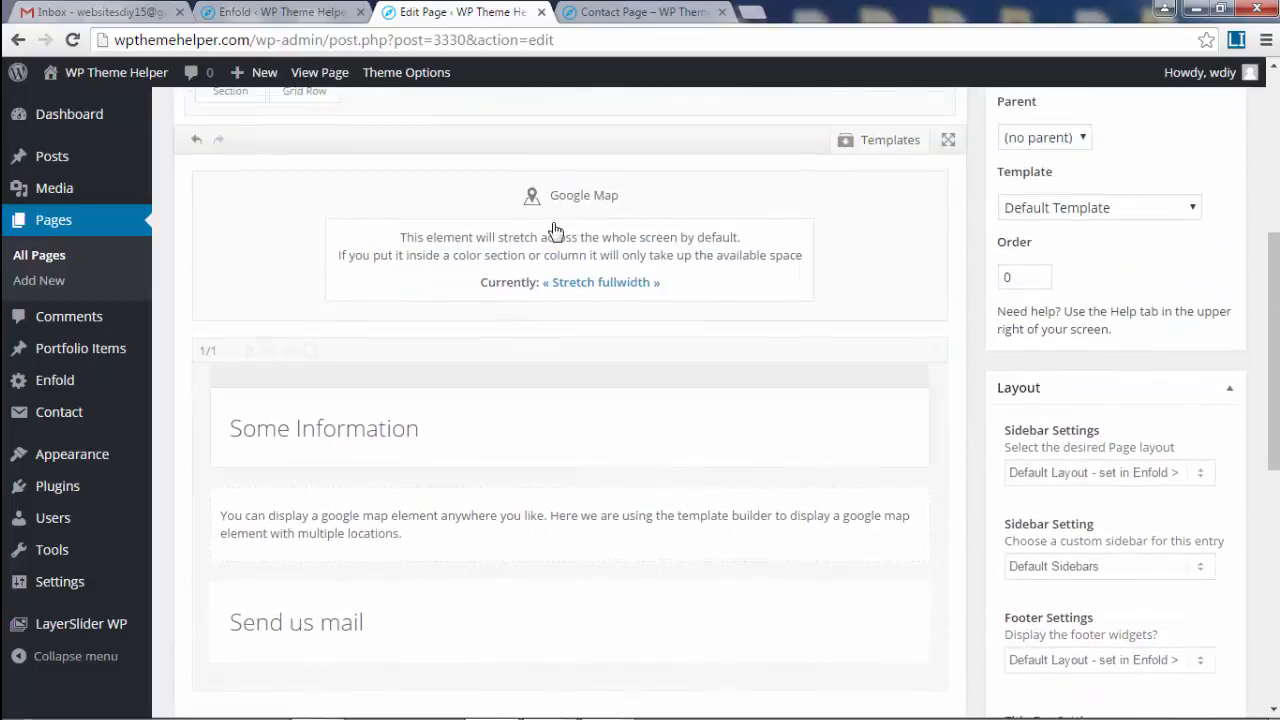
click(938, 162)
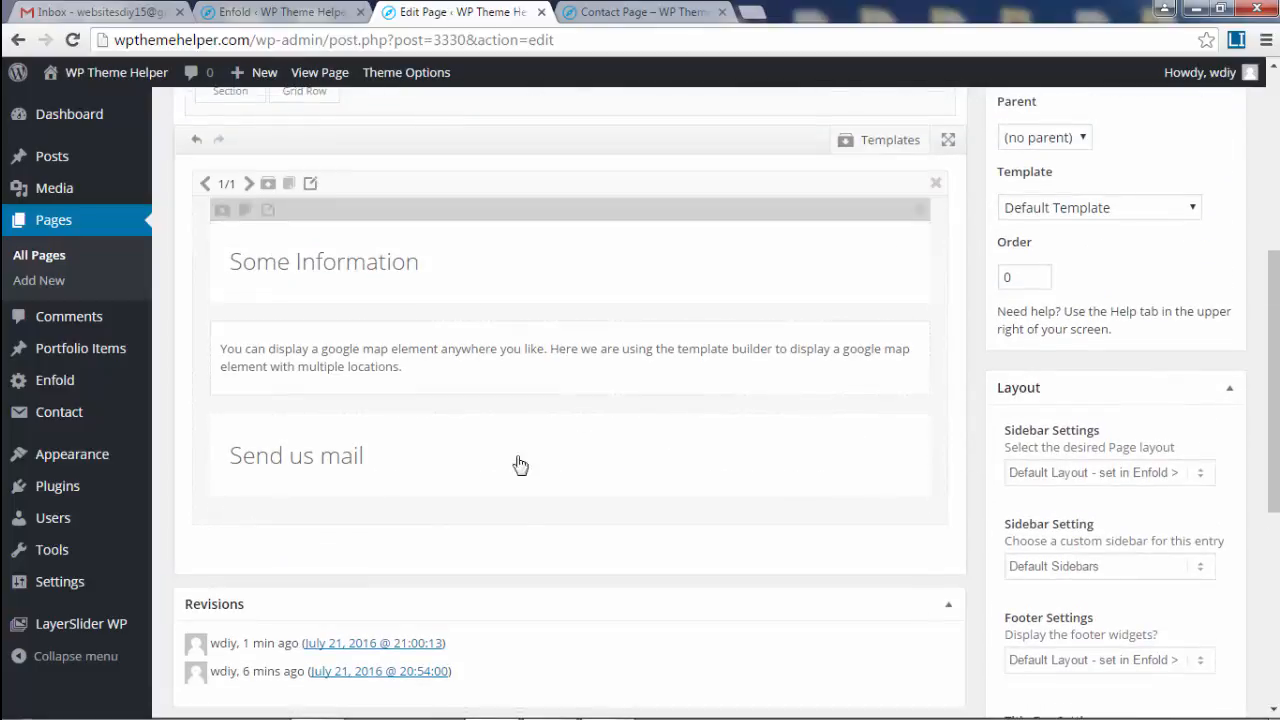
Add a Text Block content element below the Send us mail section of the page layout.
scroll(610, 420, up, 1)
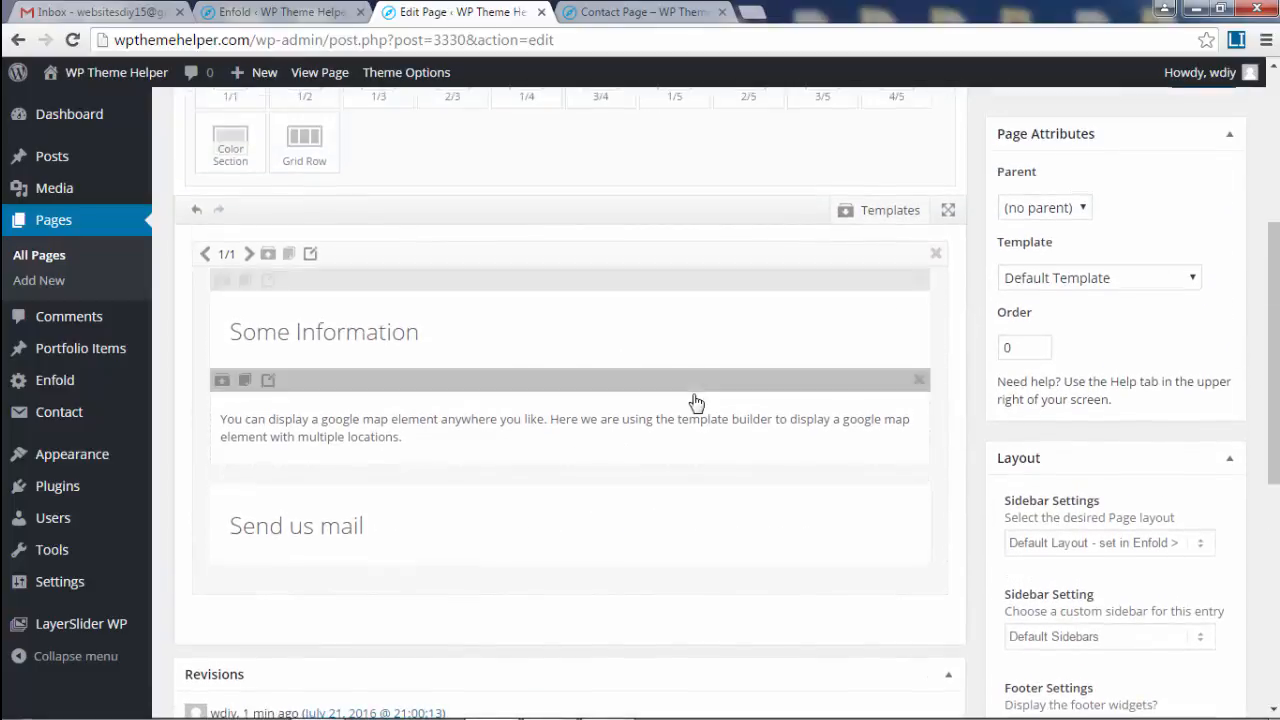
scroll(666, 403, up, 3)
click(358, 188)
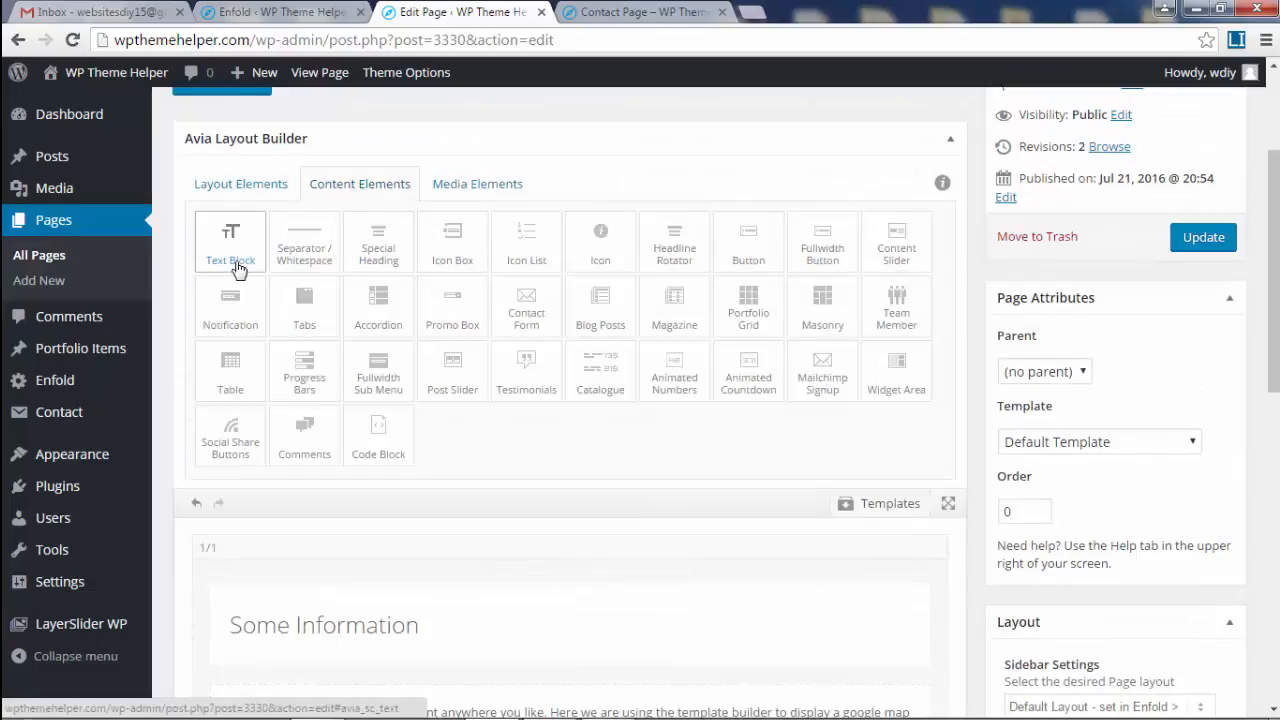
scroll(670, 298, down, 5)
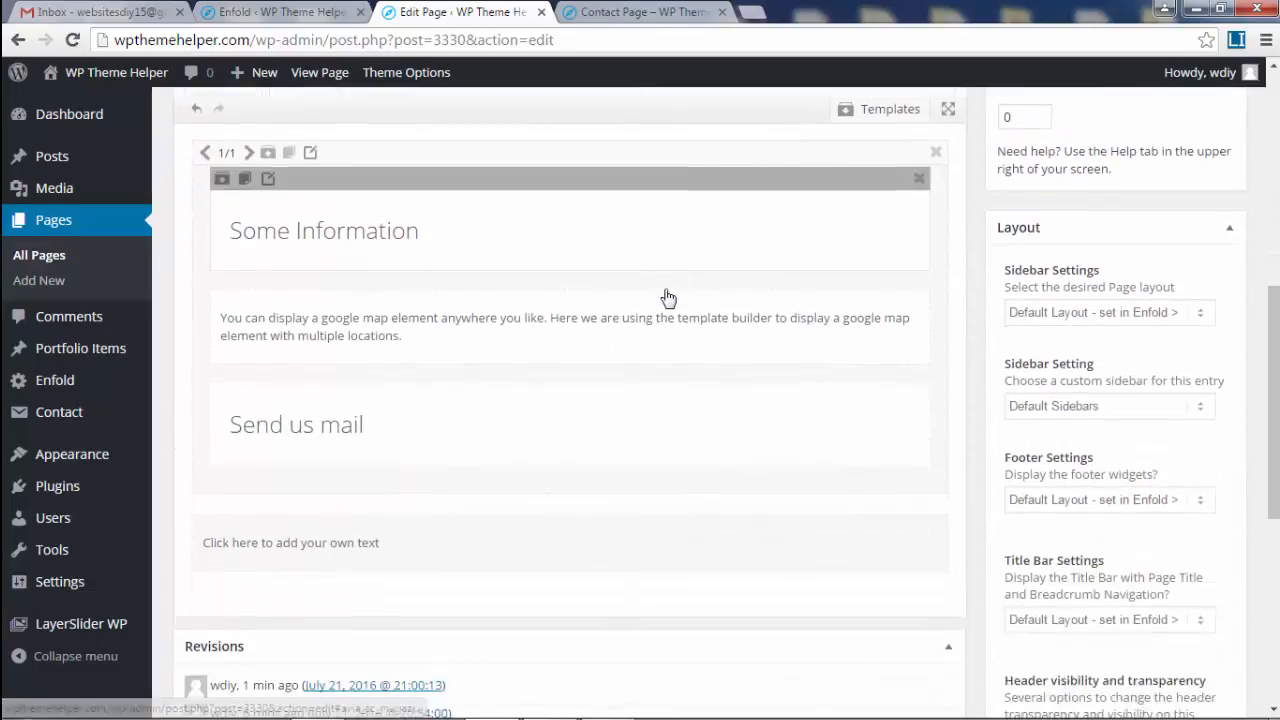
Replace the new text block's placeholder text with the shortcode [contact-form-7 id="3332" title="Contact form 1"] and save the block.
click(535, 386)
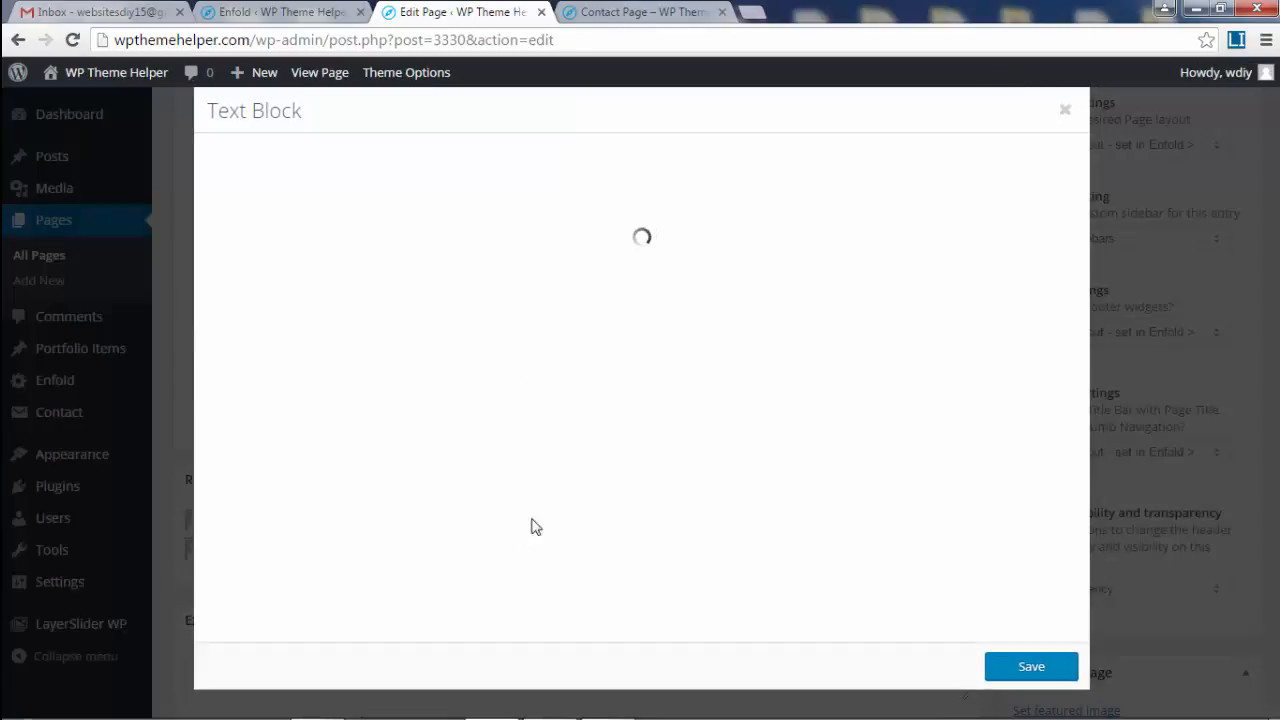
drag(479, 387, 172, 351)
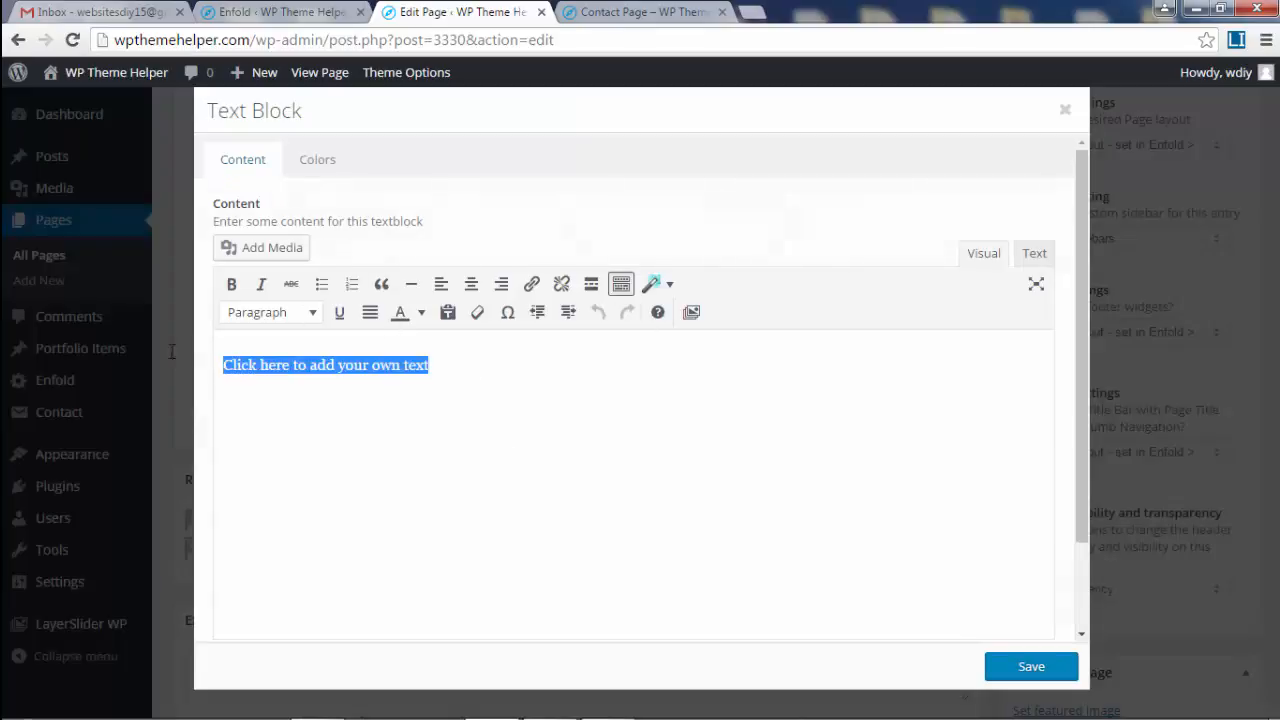
right_click(312, 370)
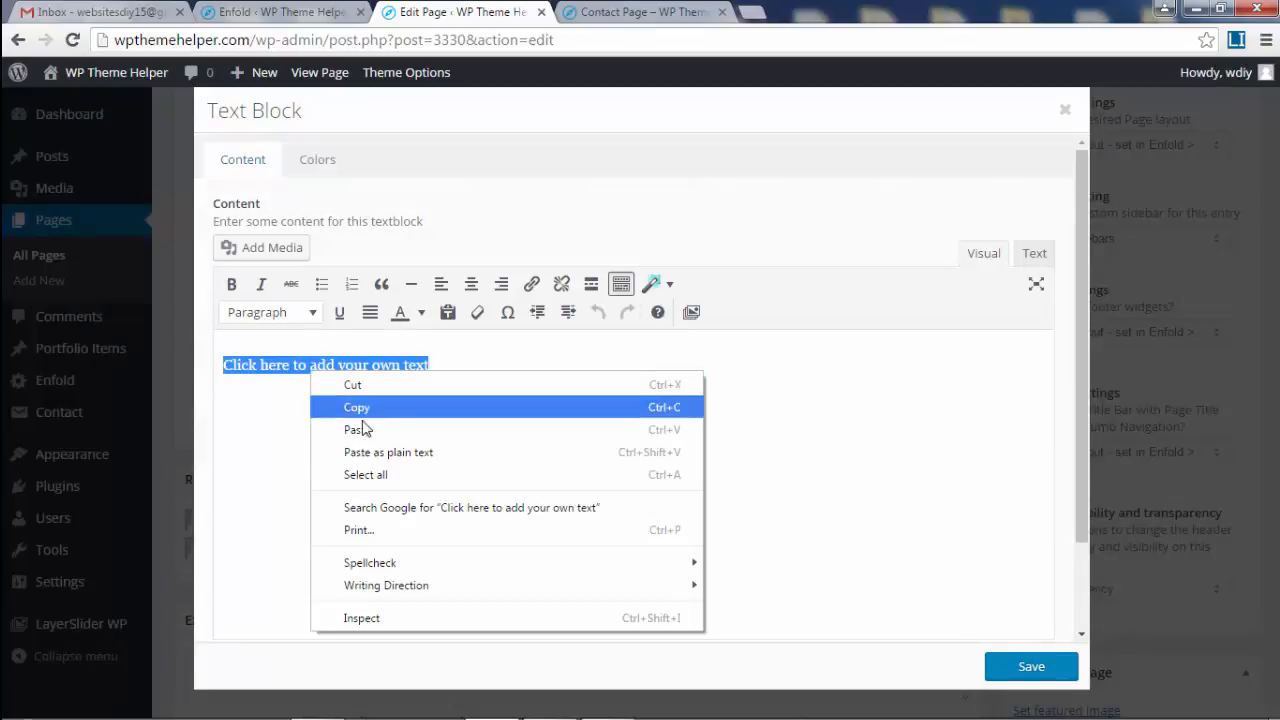
click(433, 430)
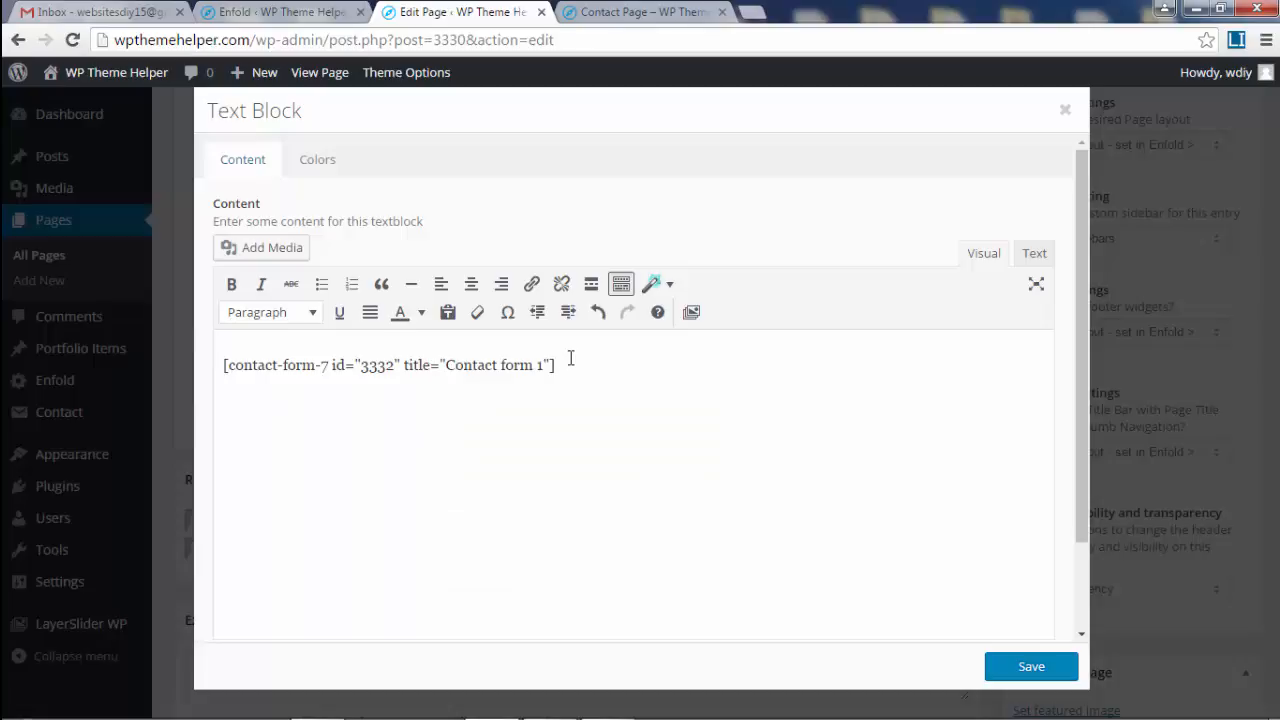
click(1027, 670)
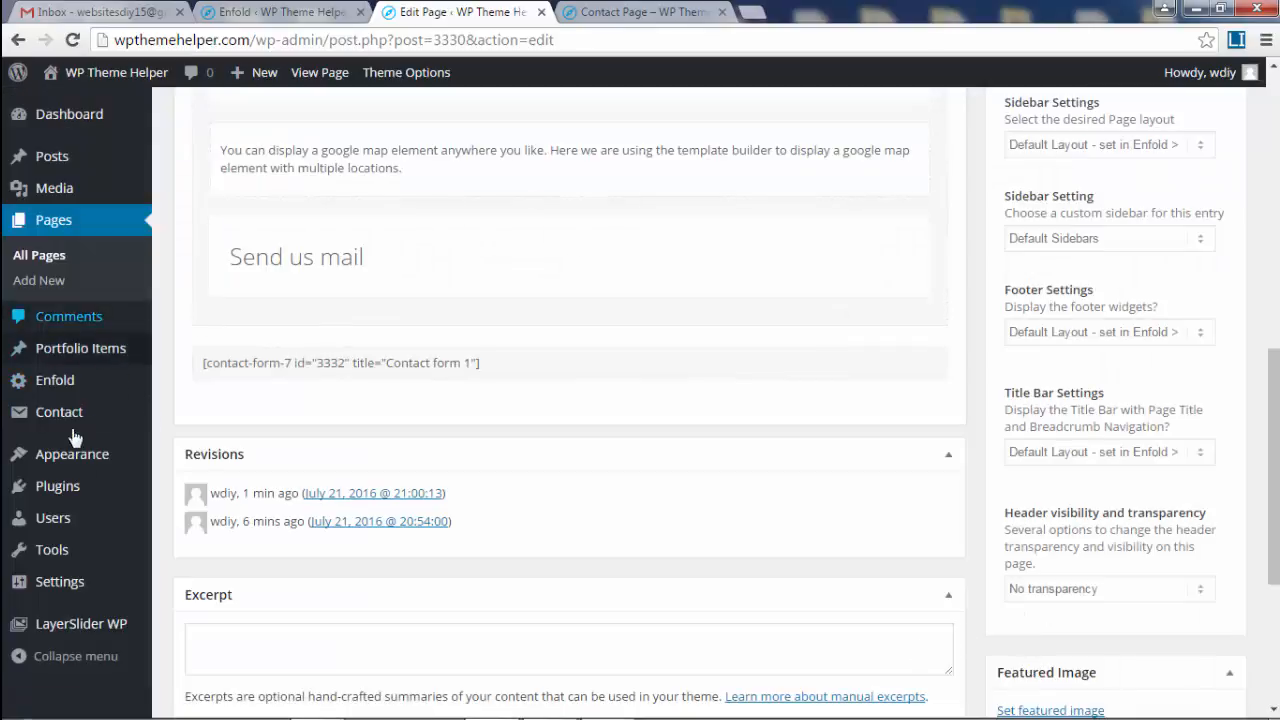
Look up the Contact form 1 shortcode in the Contact Forms list in a separate tab, then return to the page editor.
middle_click(66, 489)
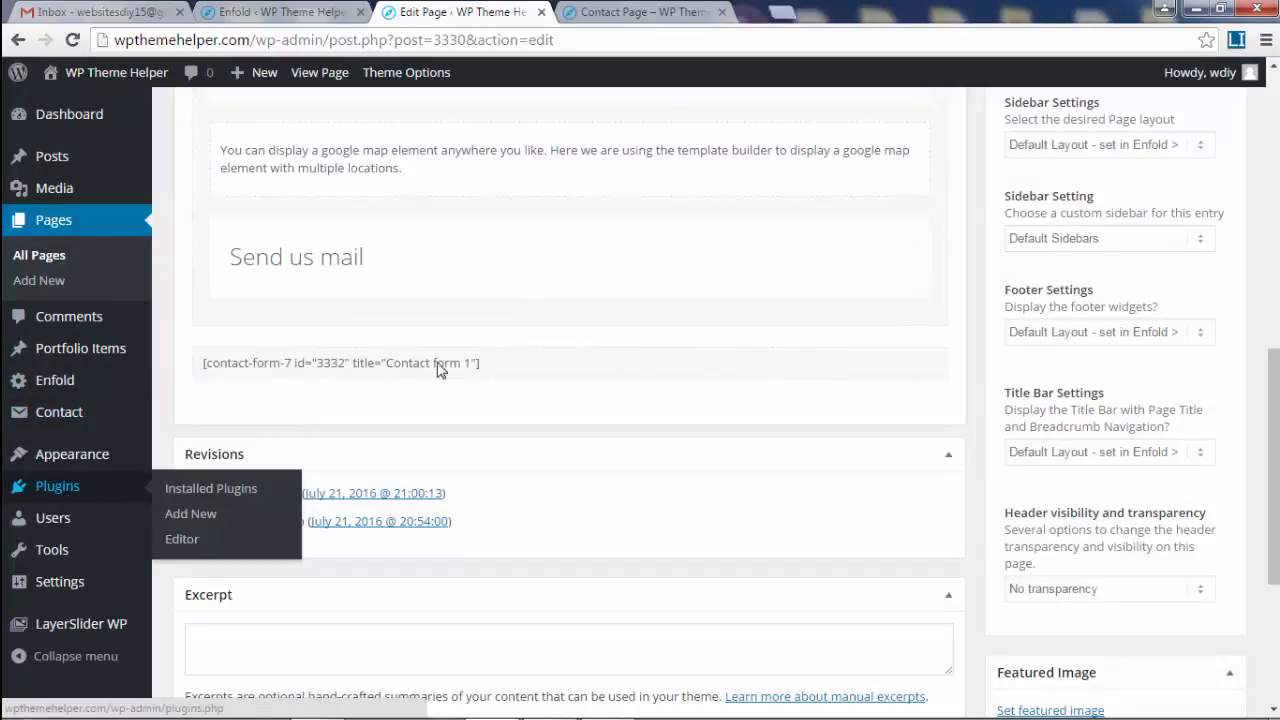
click(803, 16)
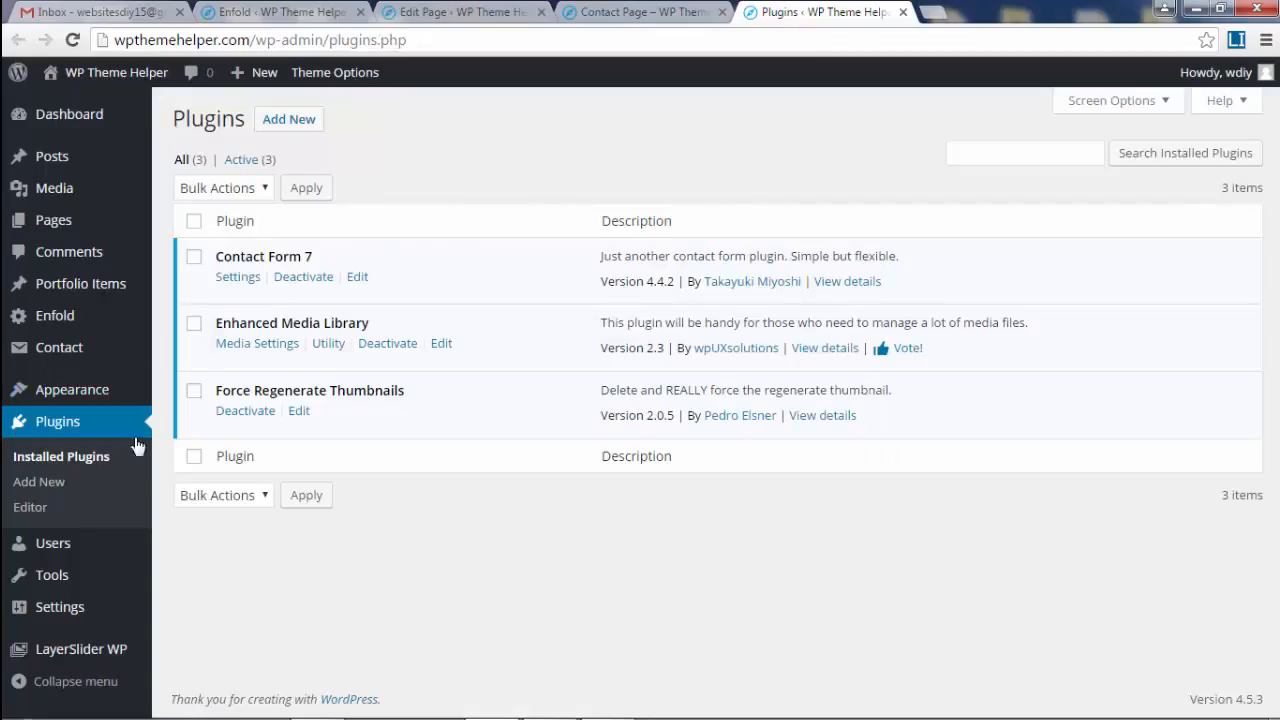
click(206, 349)
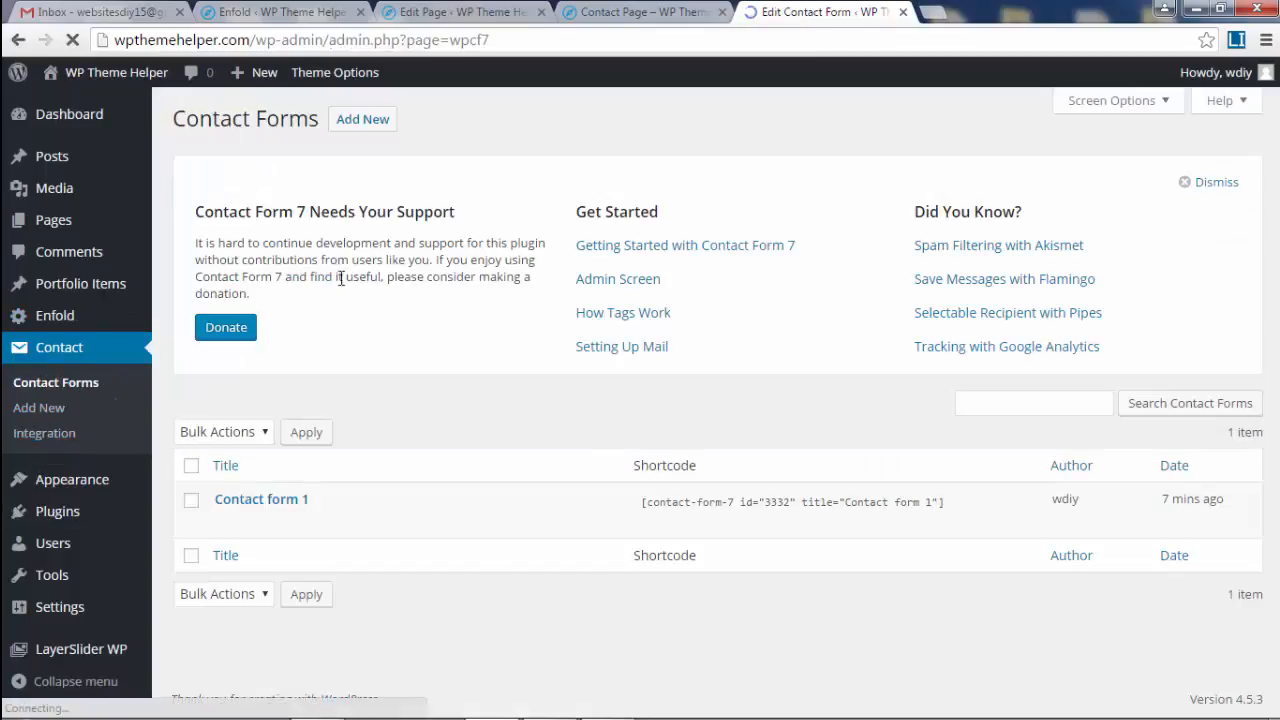
click(660, 508)
click(958, 509)
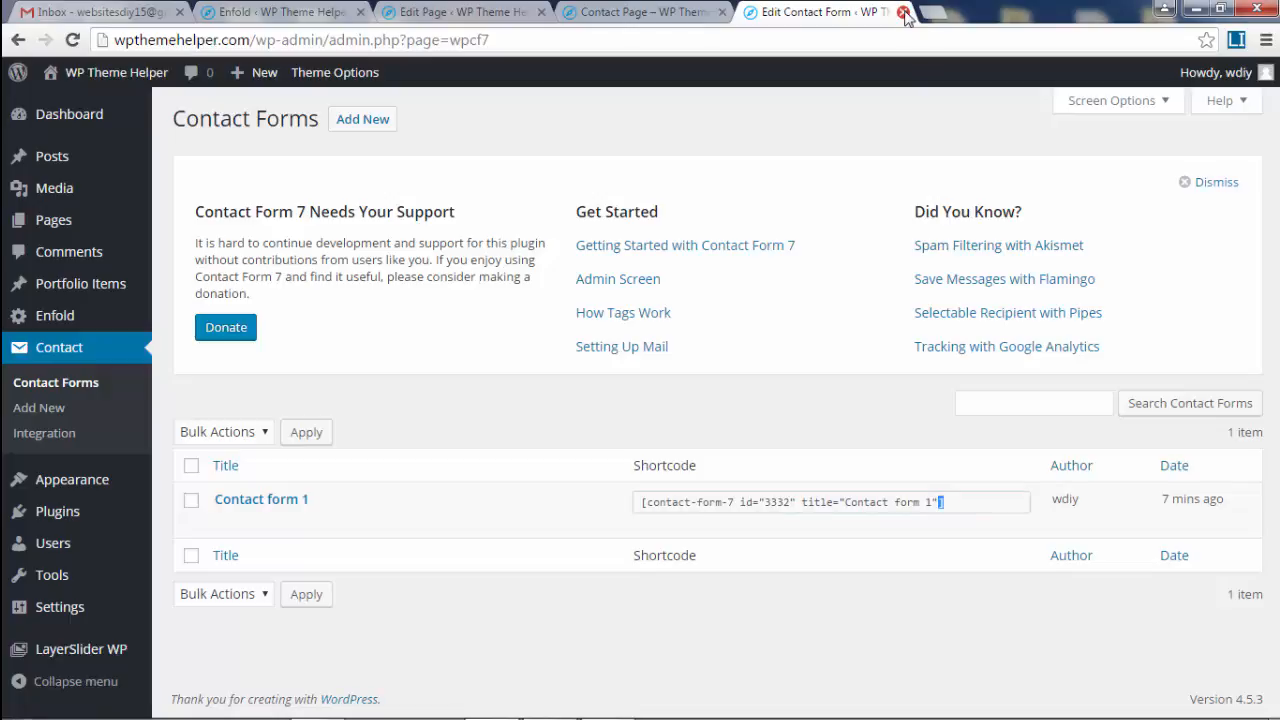
click(903, 12)
click(462, 12)
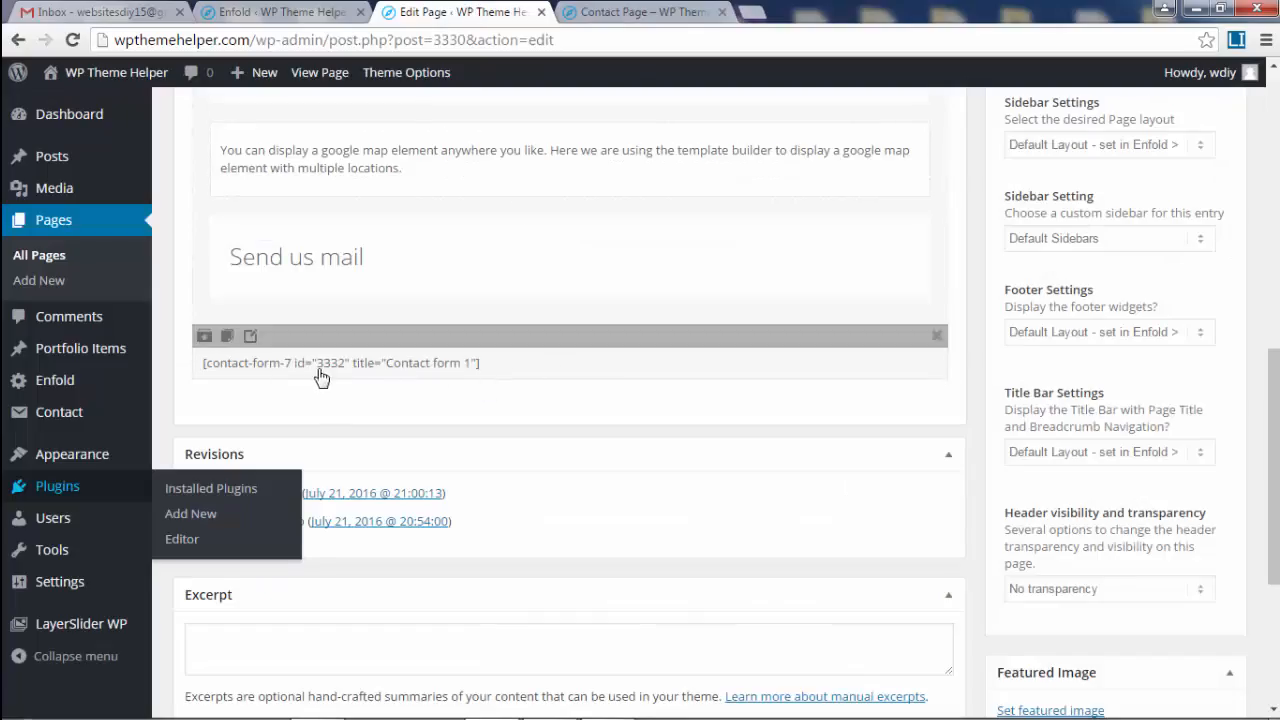
Update the contact page and reload its live view to check the embedded form and the Some Information text.
scroll(603, 386, up, 4)
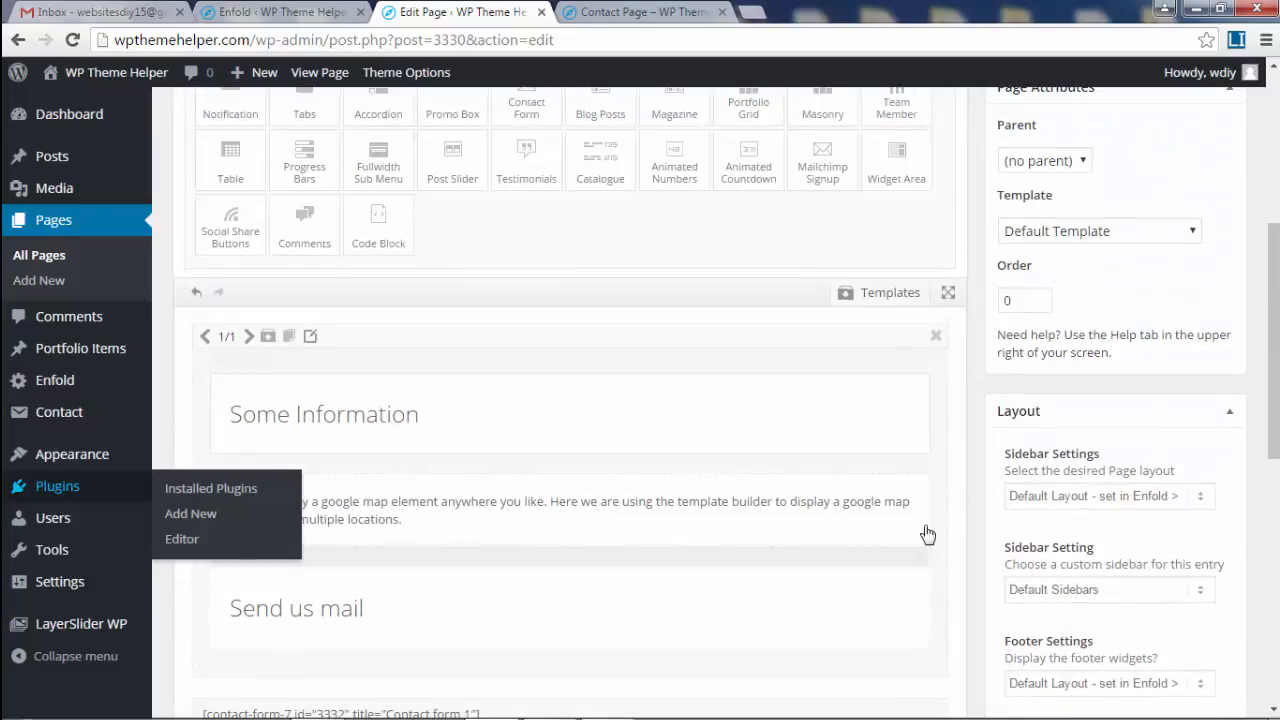
drag(1274, 362, 1277, 264)
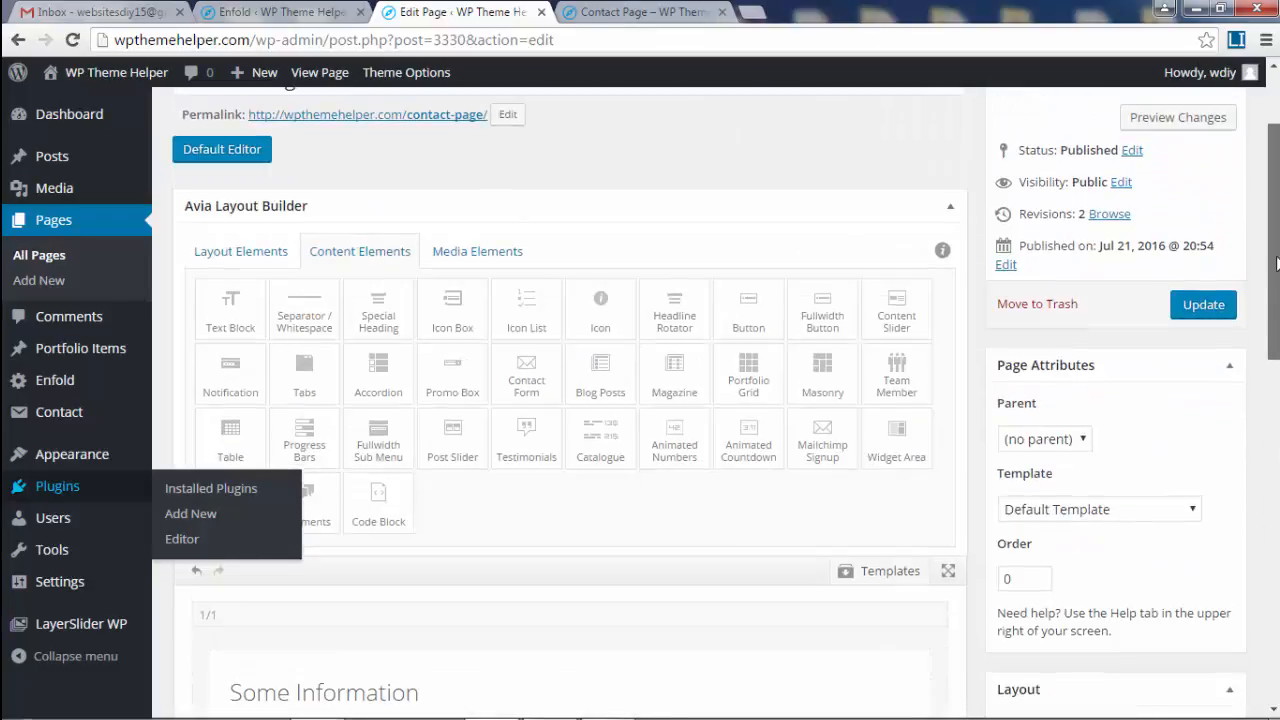
click(1190, 310)
click(630, 14)
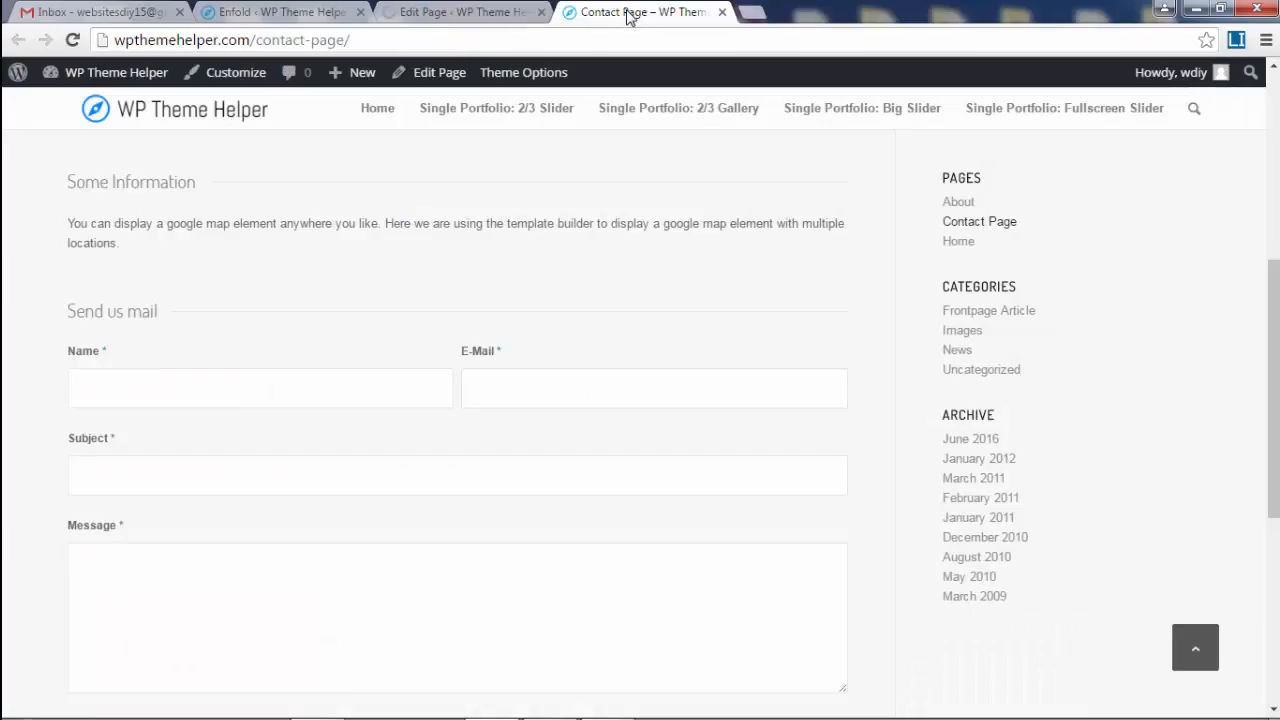
click(72, 40)
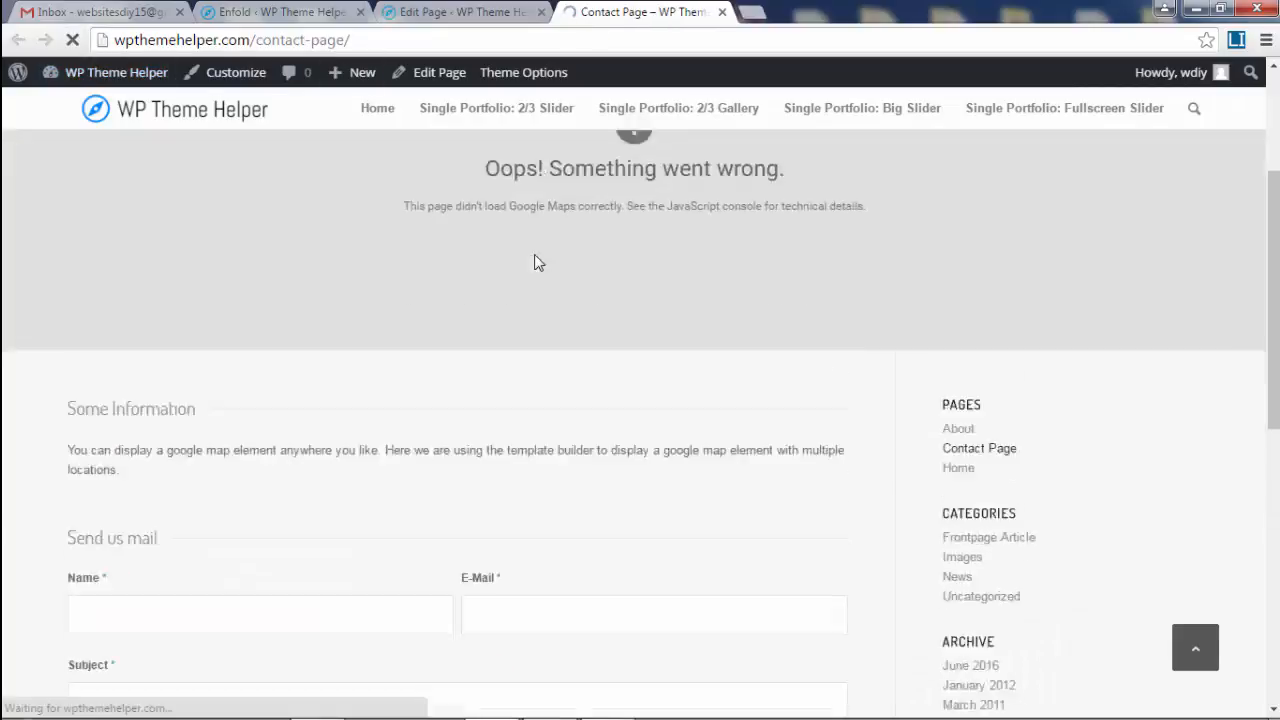
scroll(534, 255, up, 3)
scroll(580, 257, up, 4)
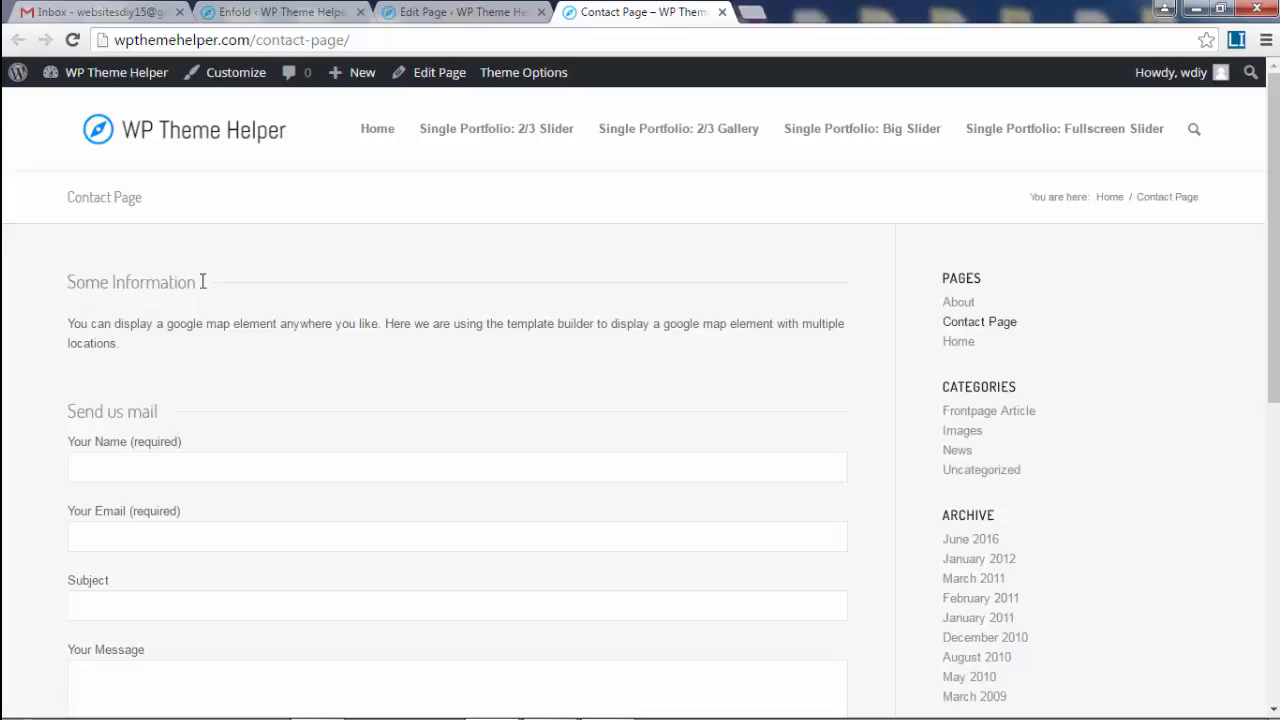
drag(71, 280, 440, 330)
click(440, 335)
Return to the page editor and delete the Some Information heading from the layout.
click(467, 14)
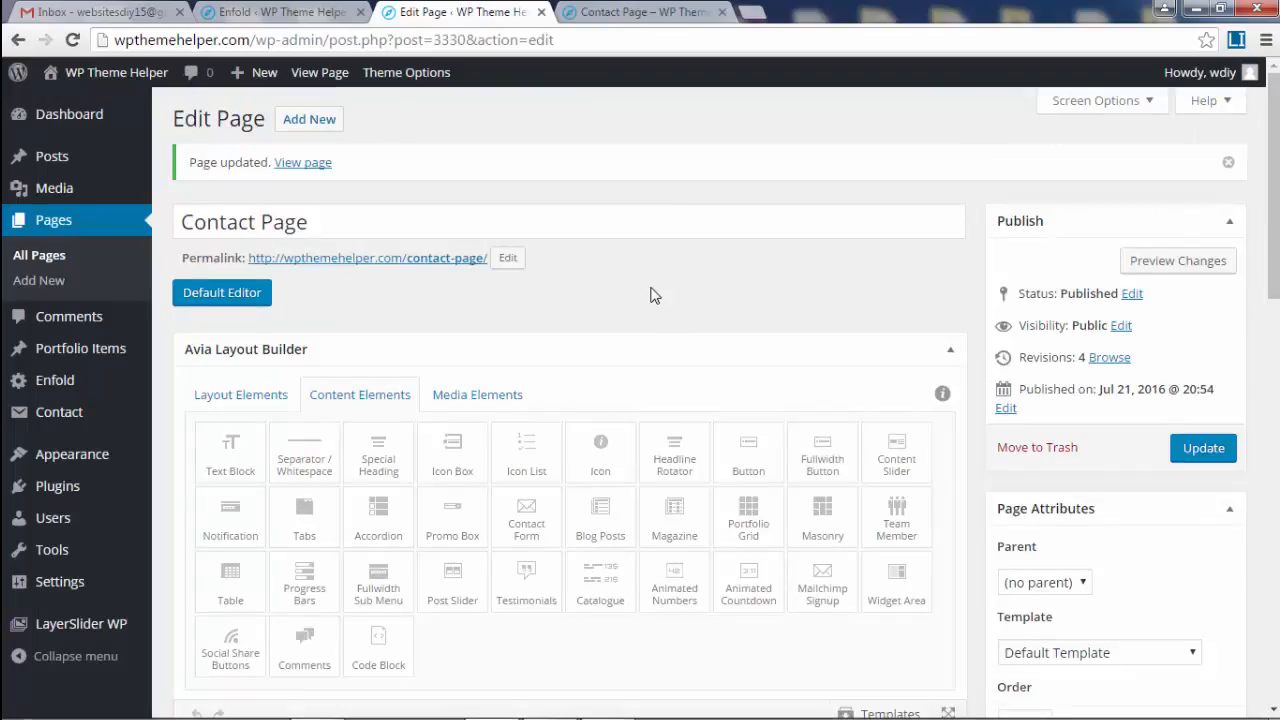
scroll(656, 330, down, 6)
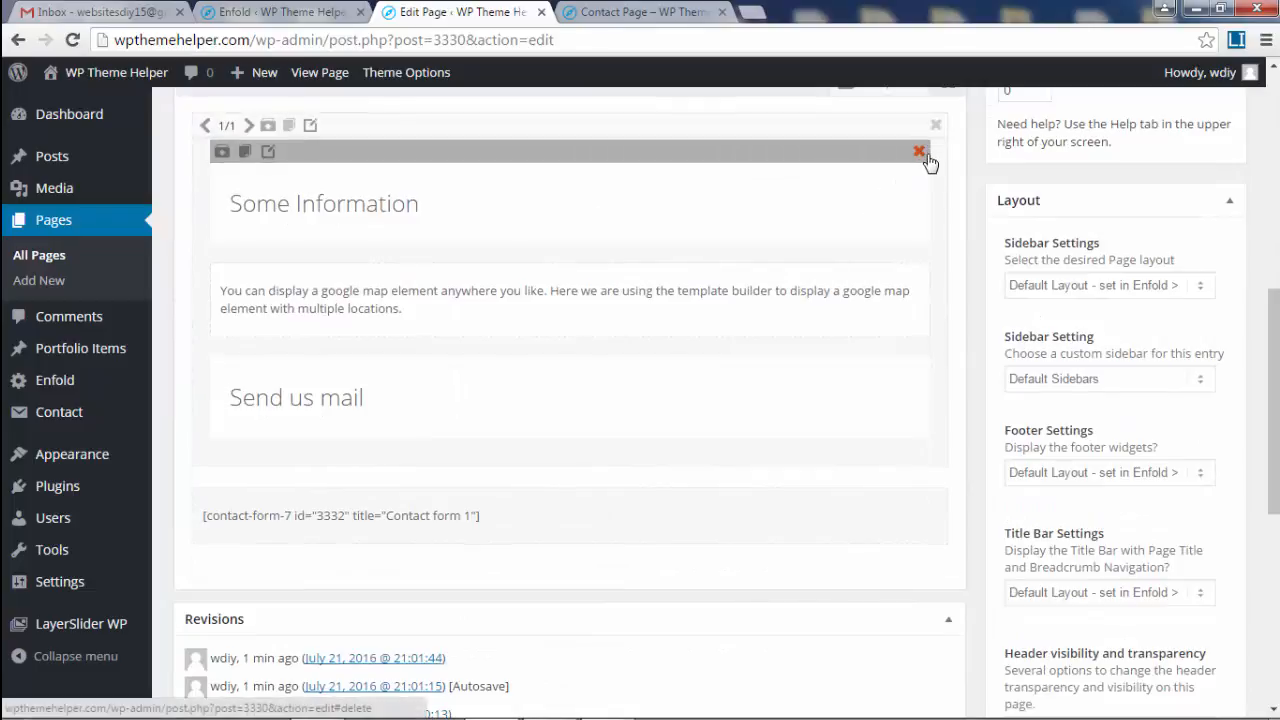
click(919, 151)
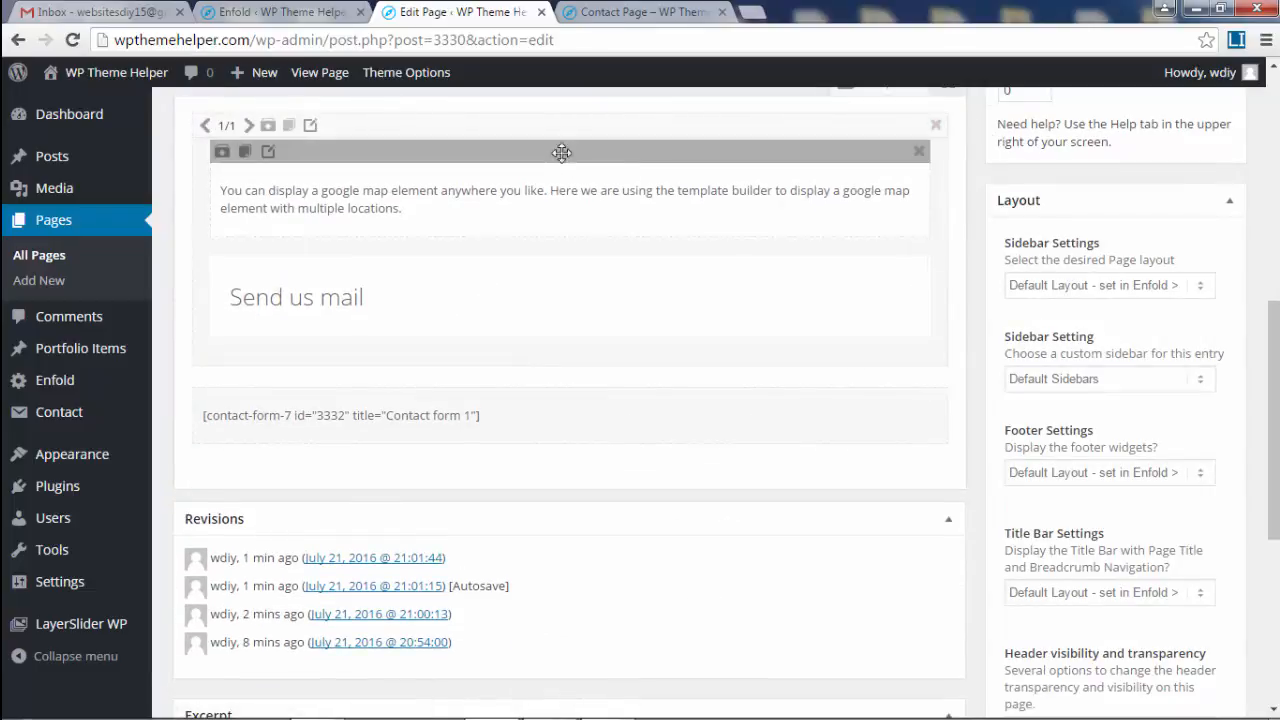
Move the google map description text block below the Send us mail heading.
drag(568, 155, 535, 341)
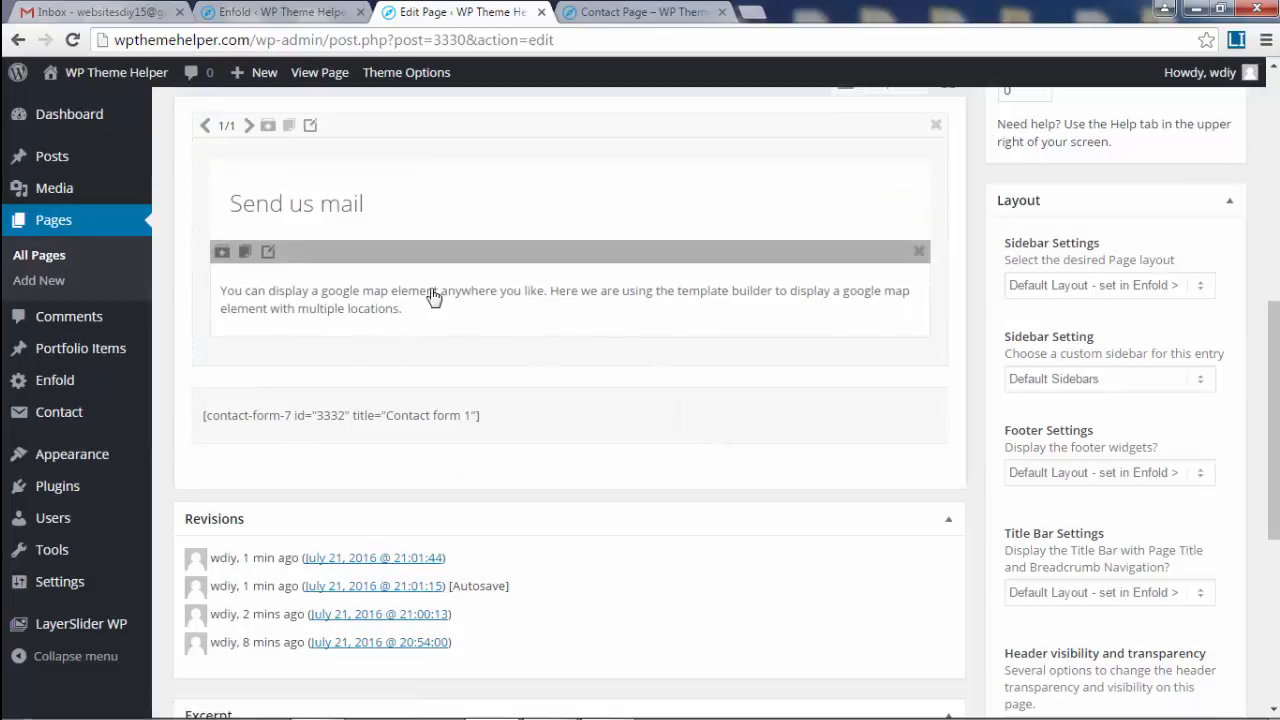
click(434, 297)
drag(611, 414, 222, 365)
click(1065, 110)
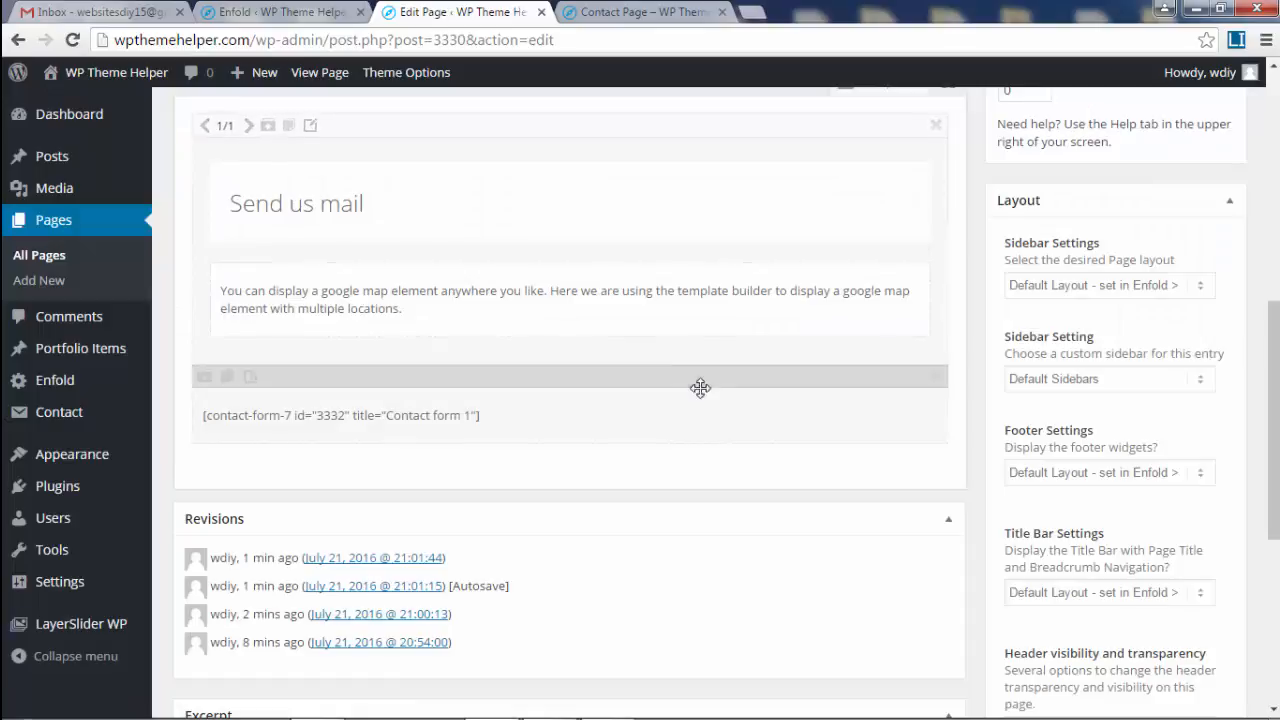
Delete the google map description text block from the layout and update the page.
scroll(757, 466, up, 2)
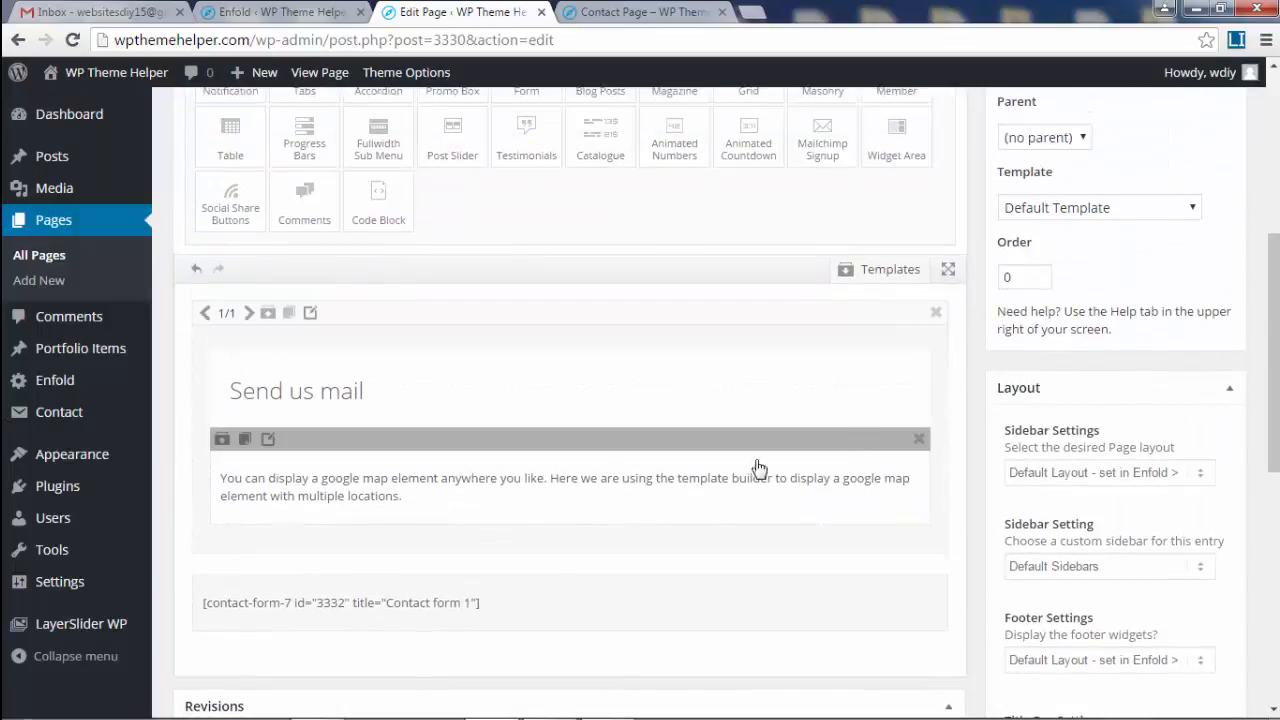
click(919, 438)
scroll(1165, 328, up, 1)
scroll(1165, 328, up, 1)
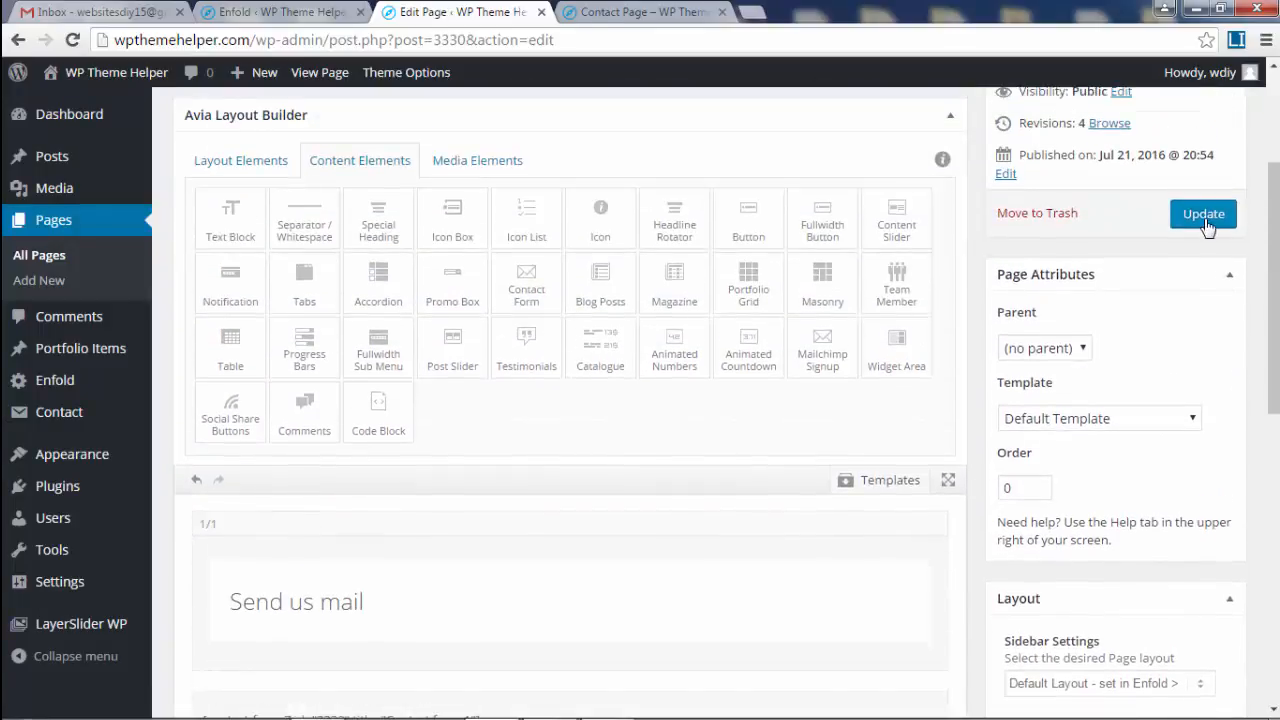
click(1204, 217)
Reload the live contact page and review the Send us mail form and the Pages, Categories and Archive sidebar.
click(645, 12)
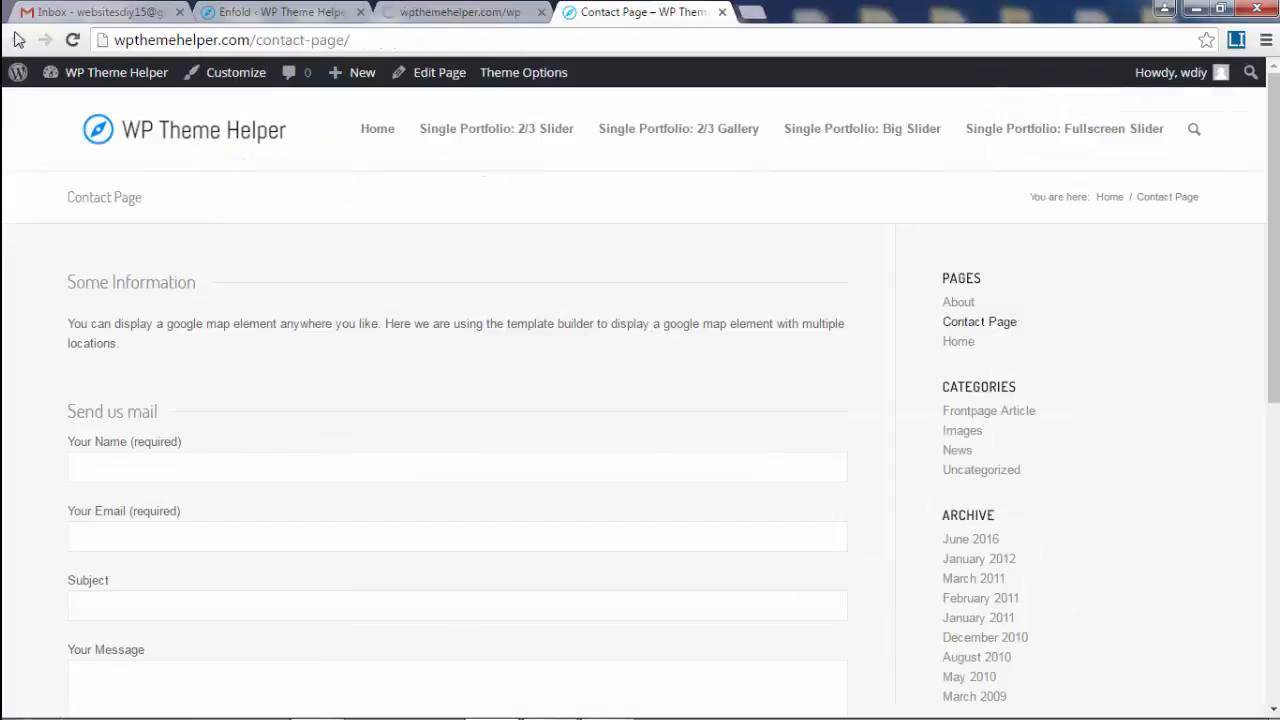
click(73, 40)
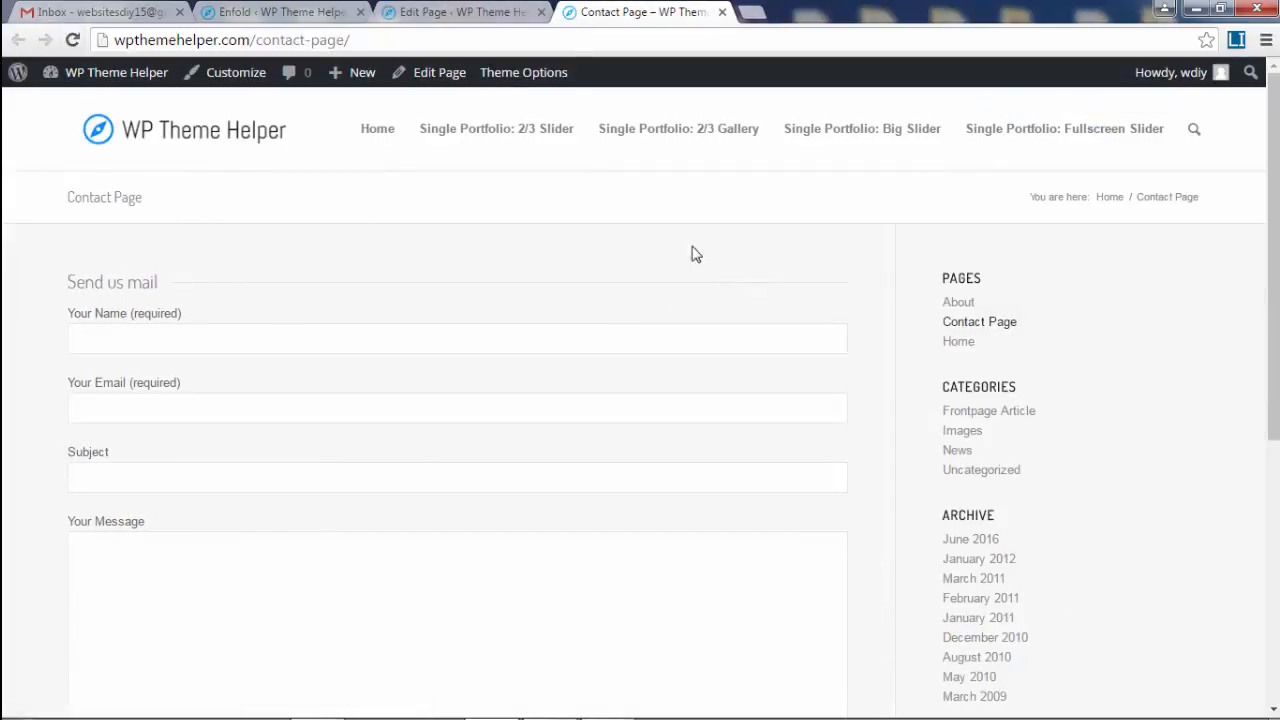
scroll(631, 337, down, 4)
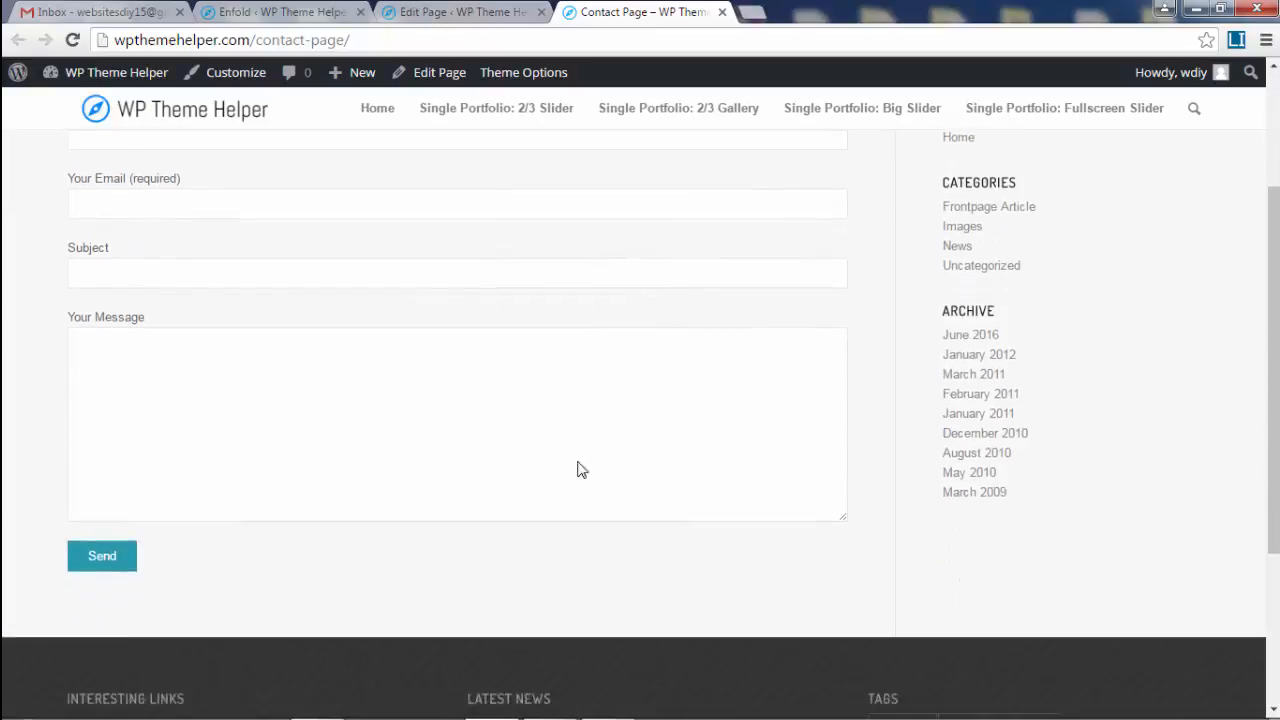
scroll(571, 517, up, 3)
scroll(575, 517, up, 2)
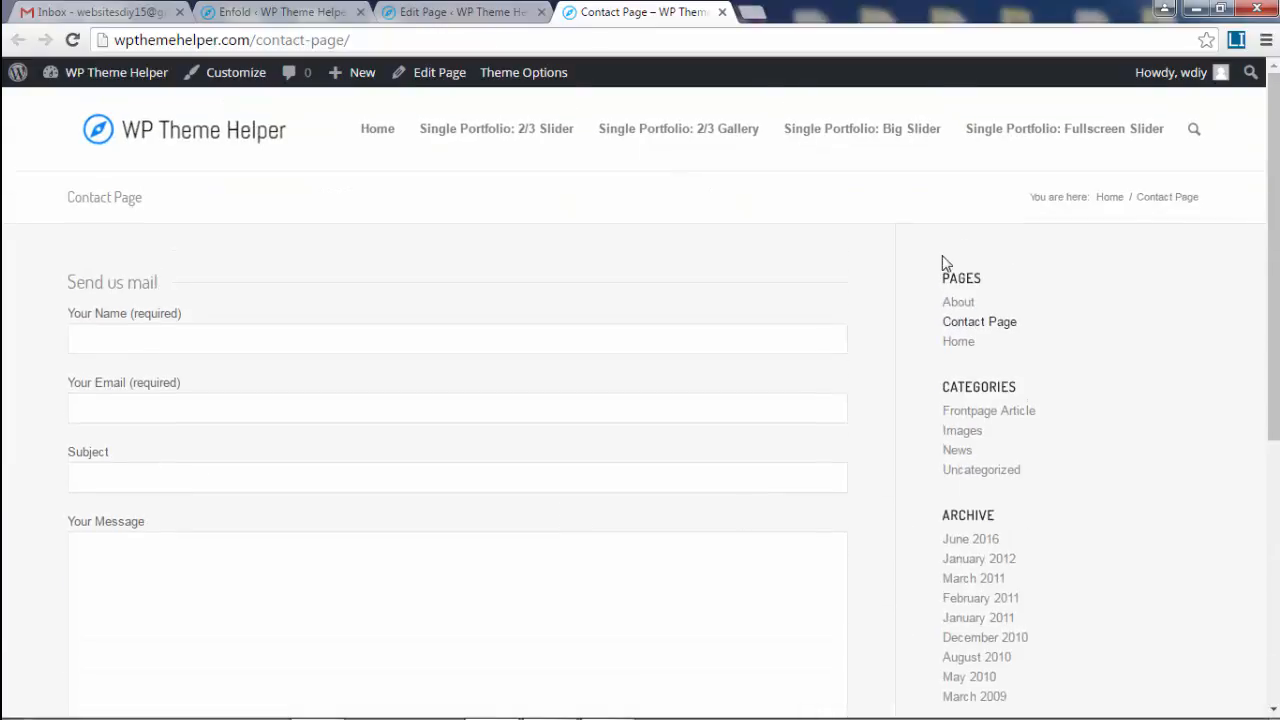
drag(945, 262, 1000, 680)
click(1140, 494)
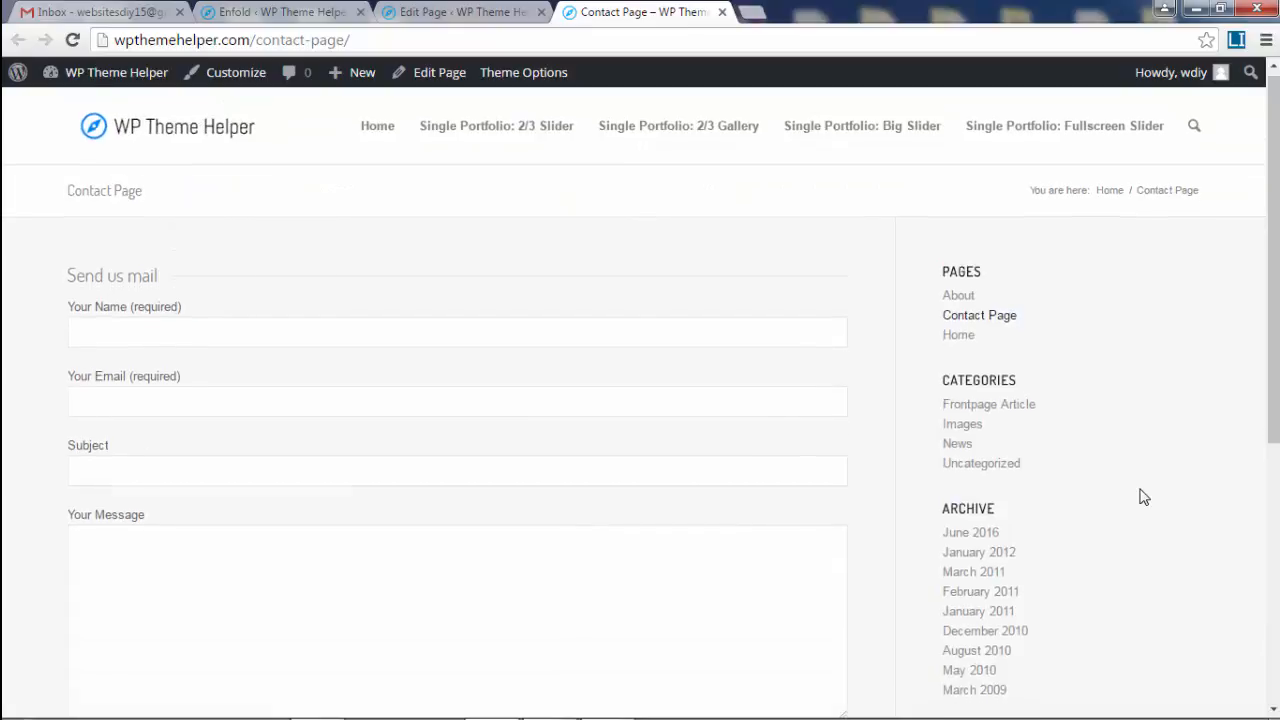
scroll(998, 455, down, 2)
scroll(1068, 346, up, 2)
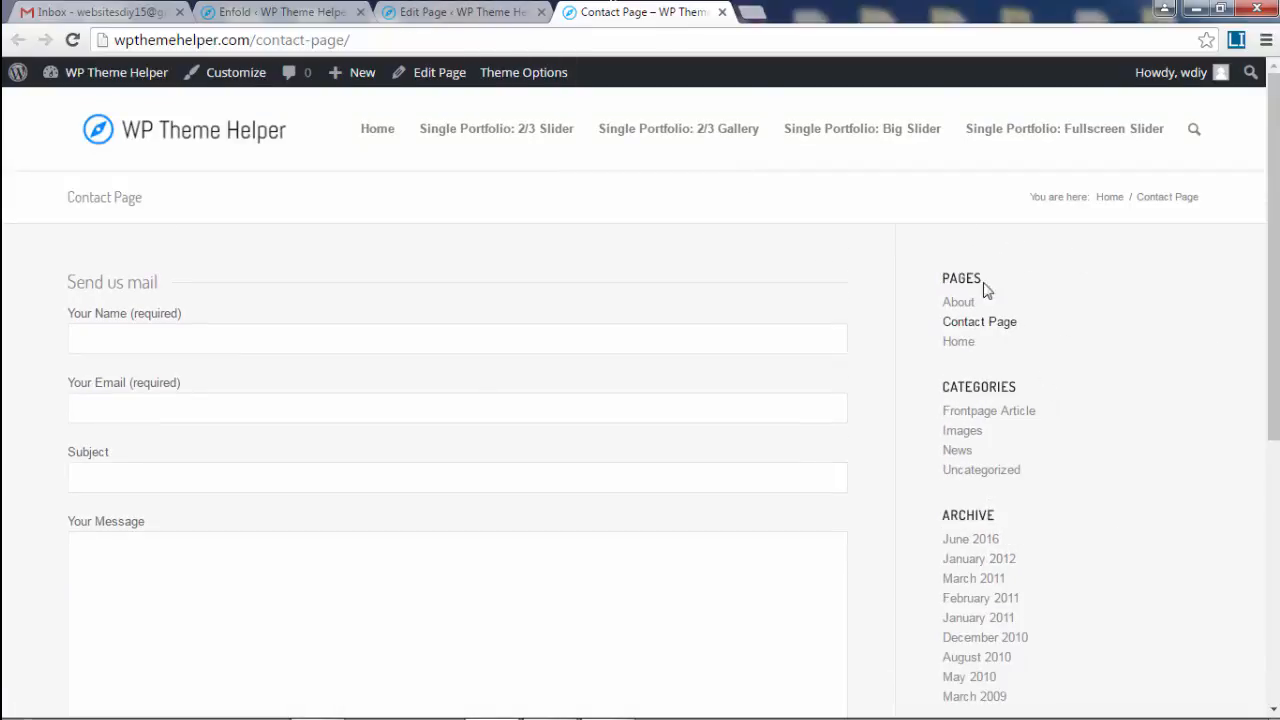
Leave the page editor for the Widgets screen and look into the Sidebar Pages area.
click(449, 11)
mouse_move(78, 458)
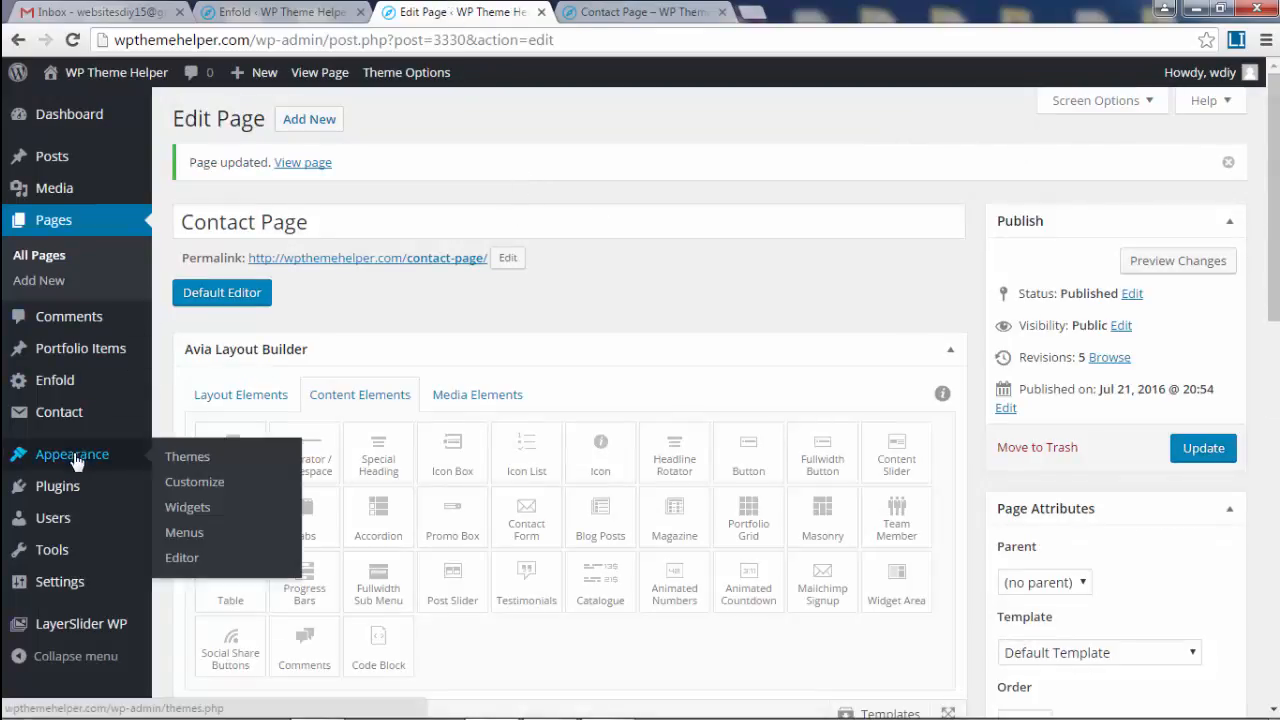
click(187, 507)
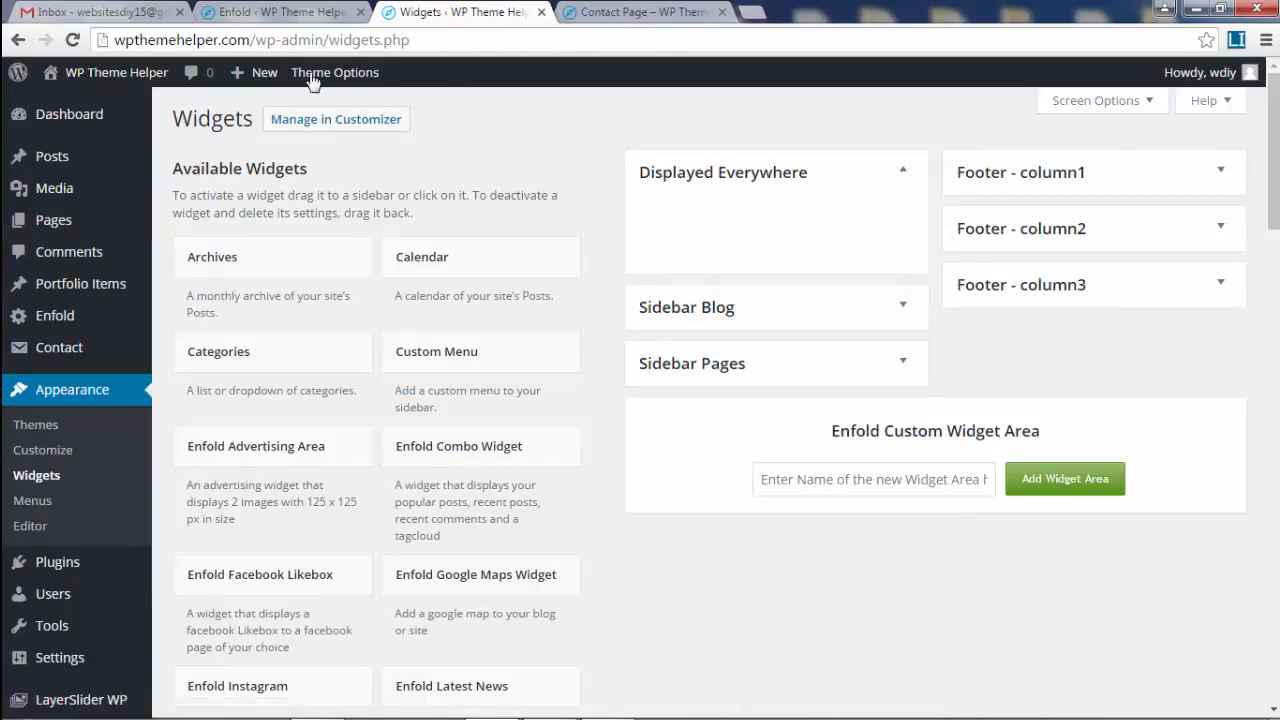
mouse_move(335, 72)
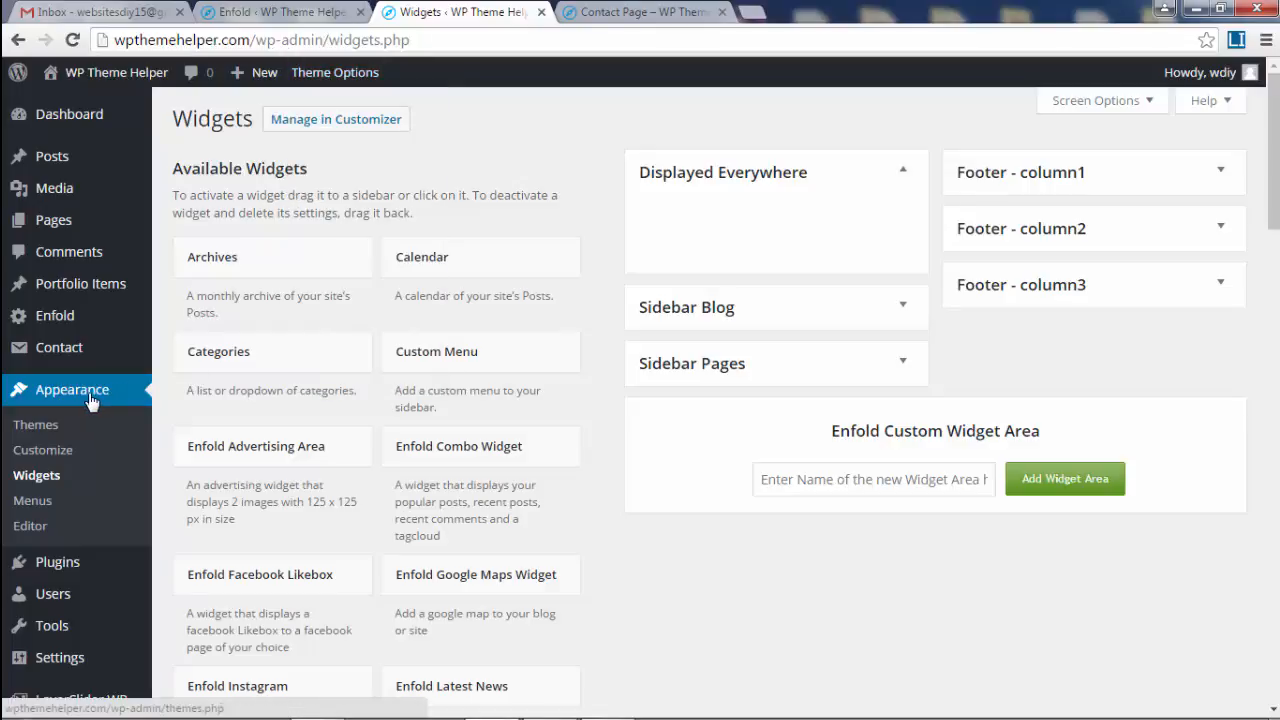
click(40, 484)
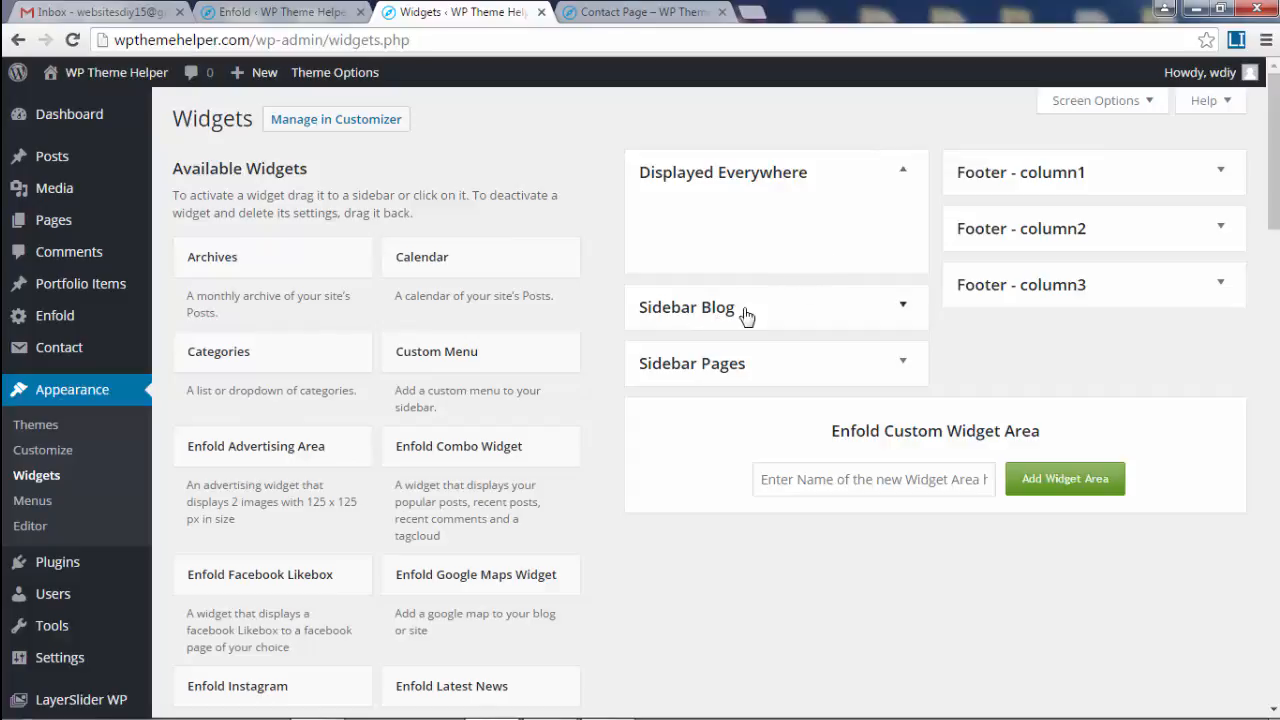
click(903, 363)
click(903, 364)
Add an Enfold custom widget area named "Sidebar - Contact Page".
click(857, 482)
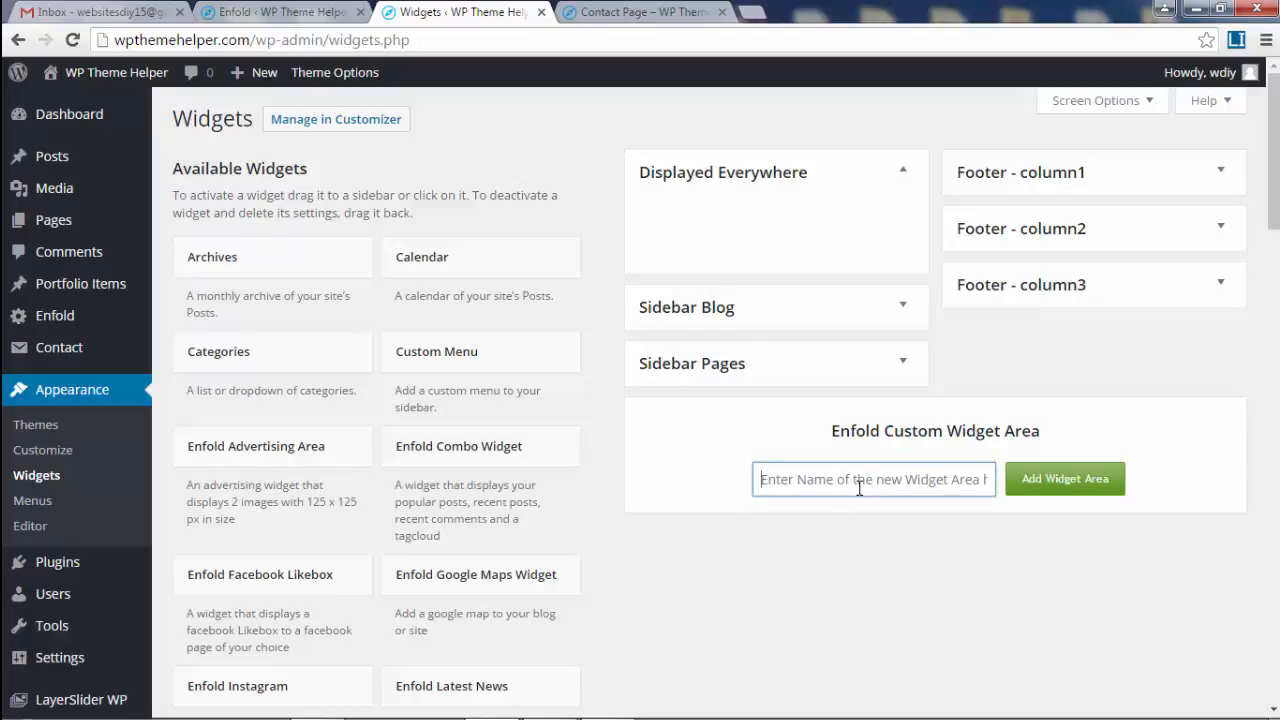
text(Sidebar - Contact Page)
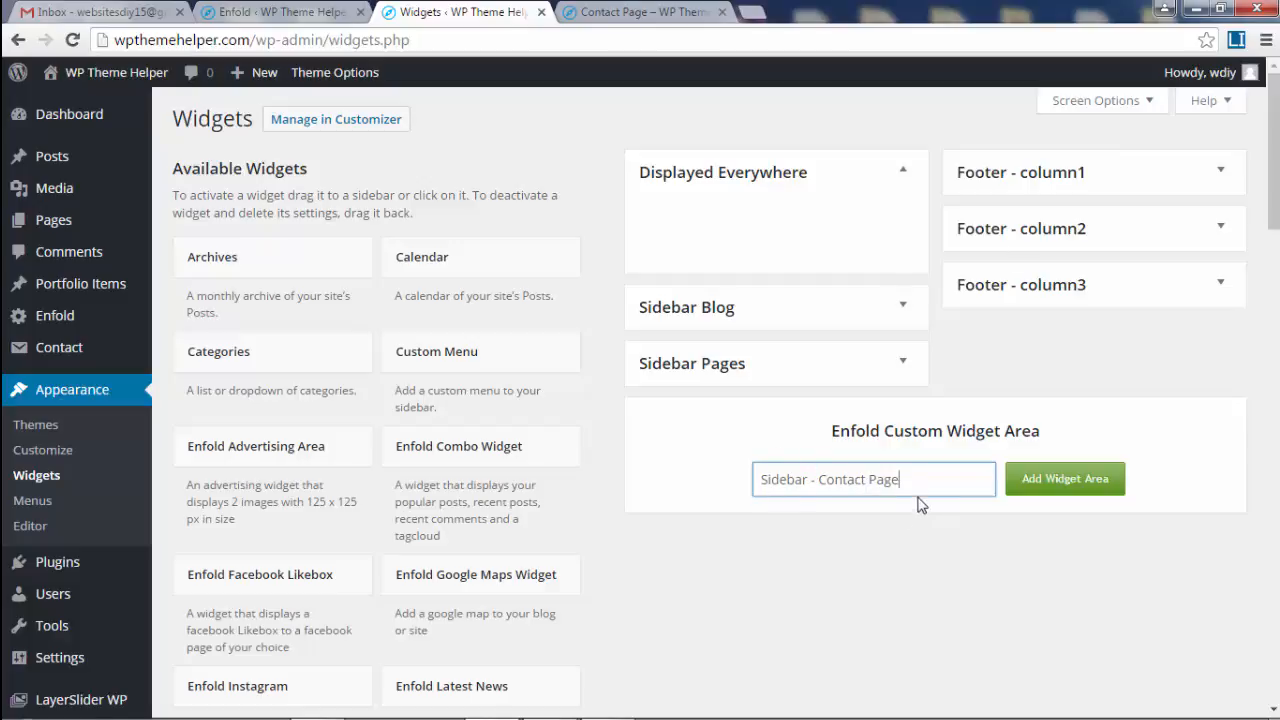
click(1072, 480)
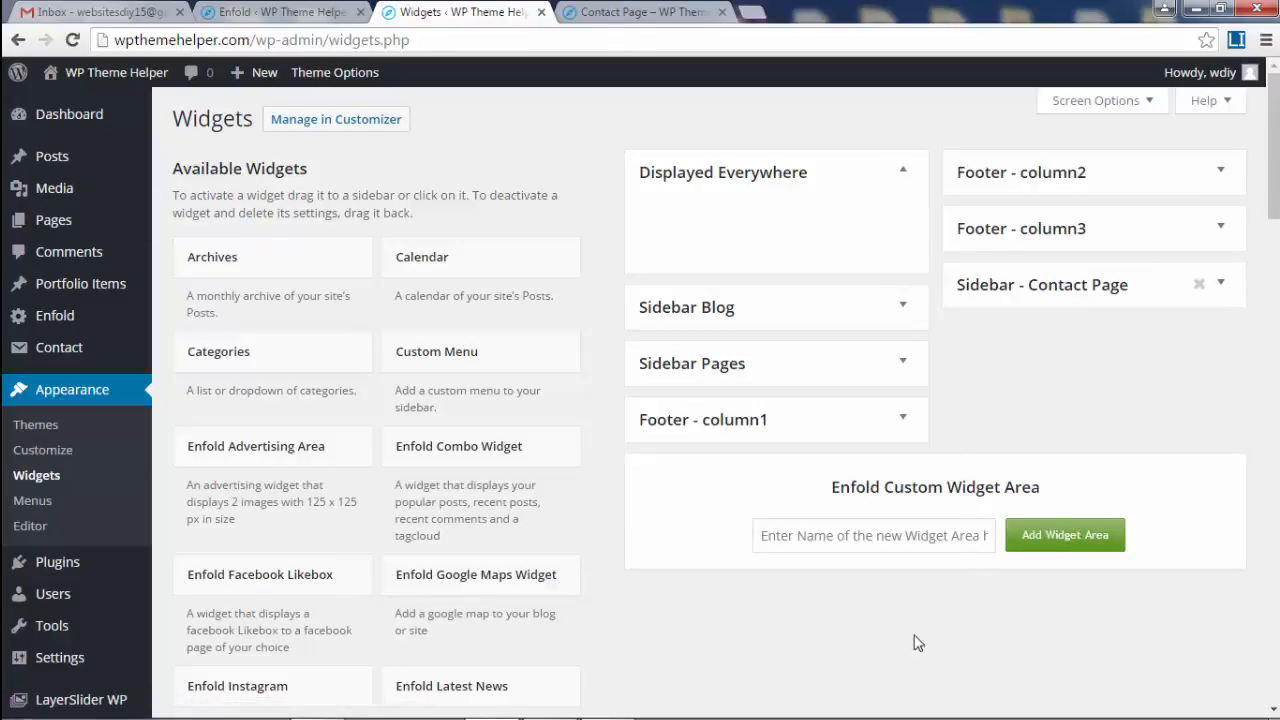
click(830, 538)
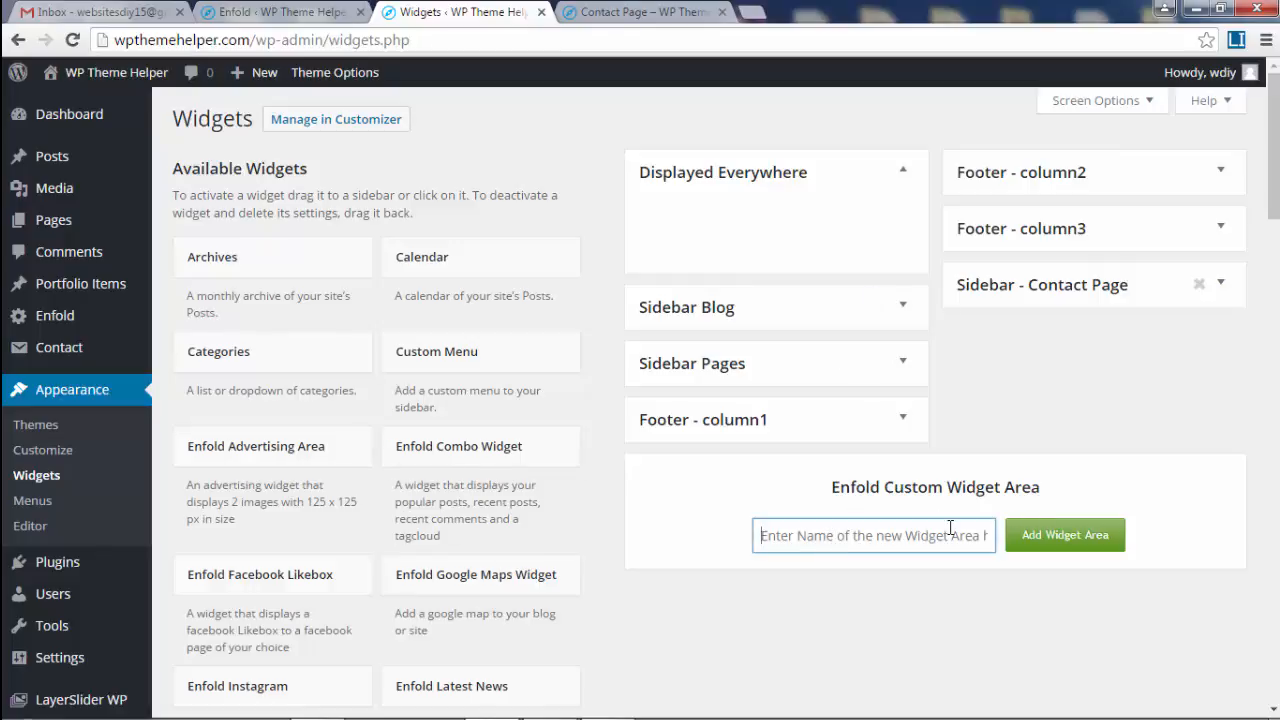
Add a Text widget to the "Sidebar - Contact Page" widget area.
click(1122, 285)
scroll(688, 538, down, 2)
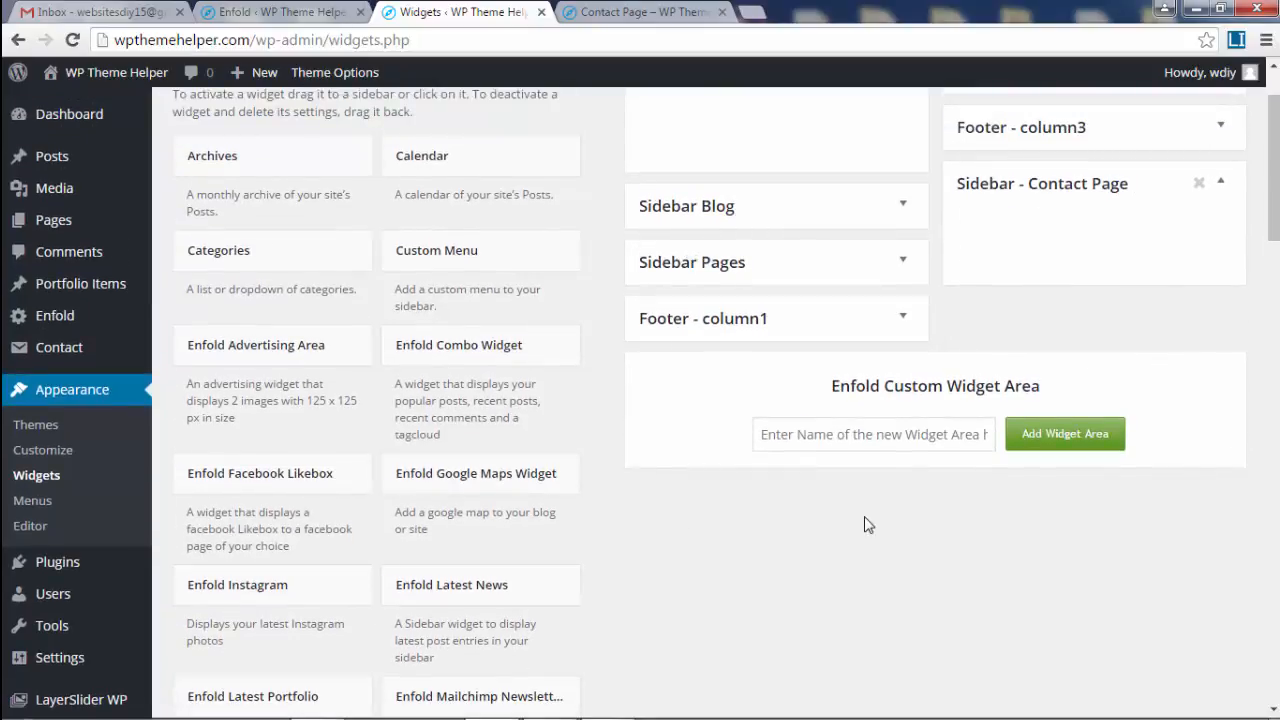
scroll(866, 524, down, 2)
scroll(866, 524, down, 4)
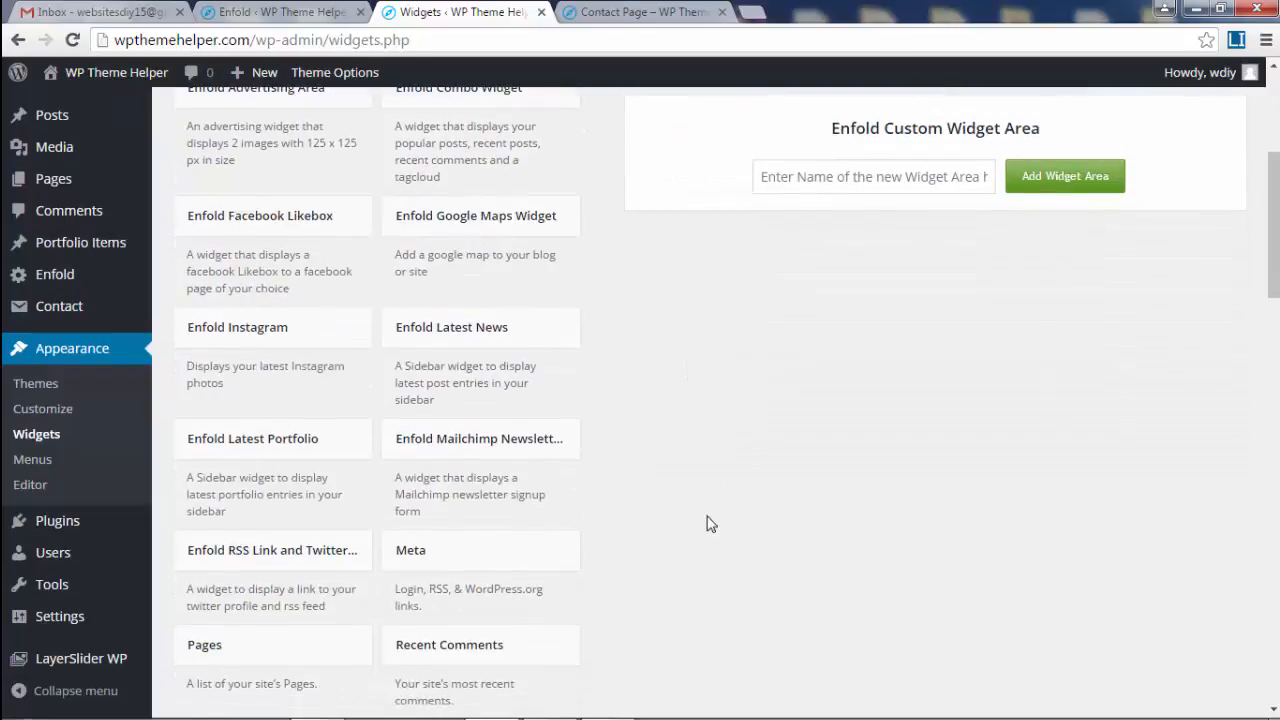
scroll(706, 524, down, 8)
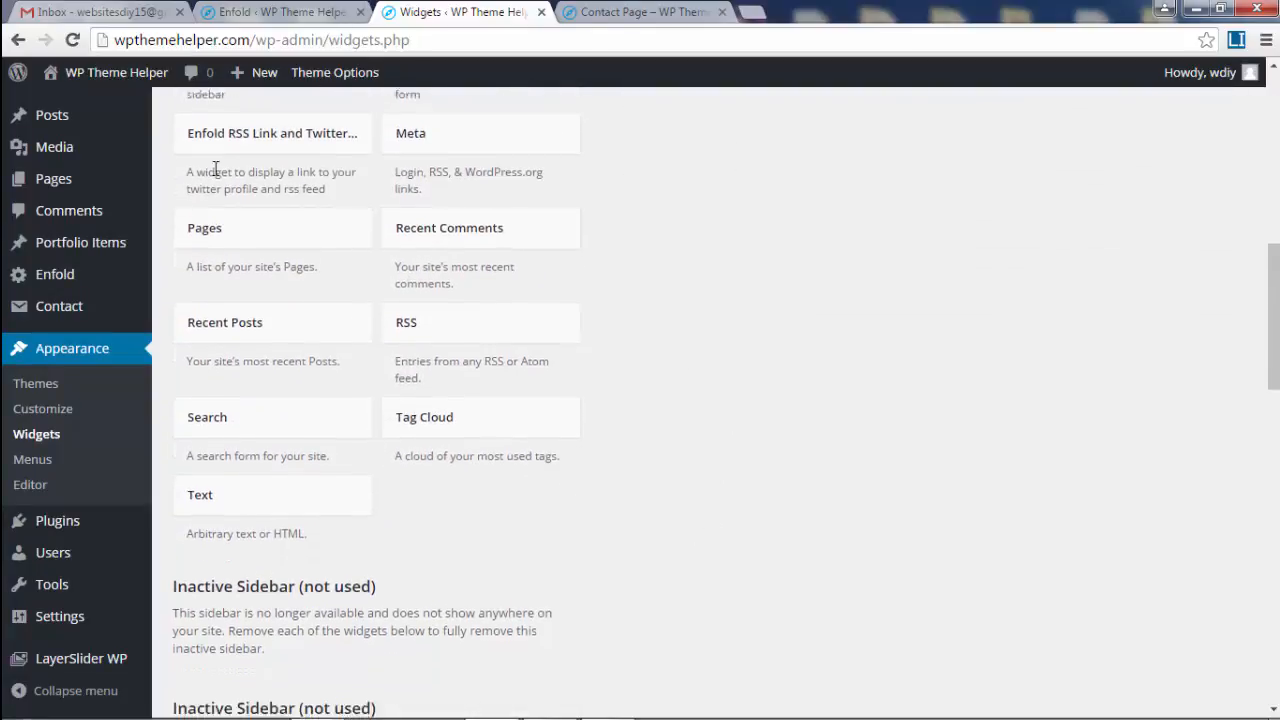
click(346, 489)
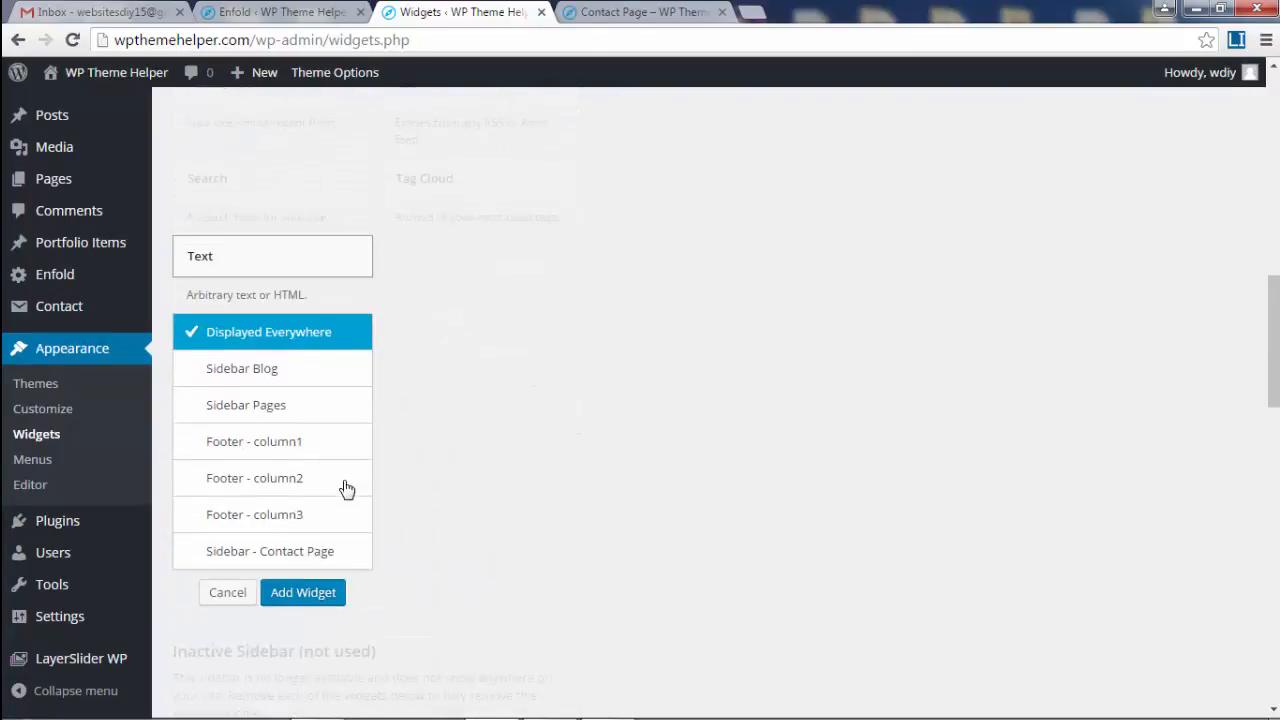
click(250, 557)
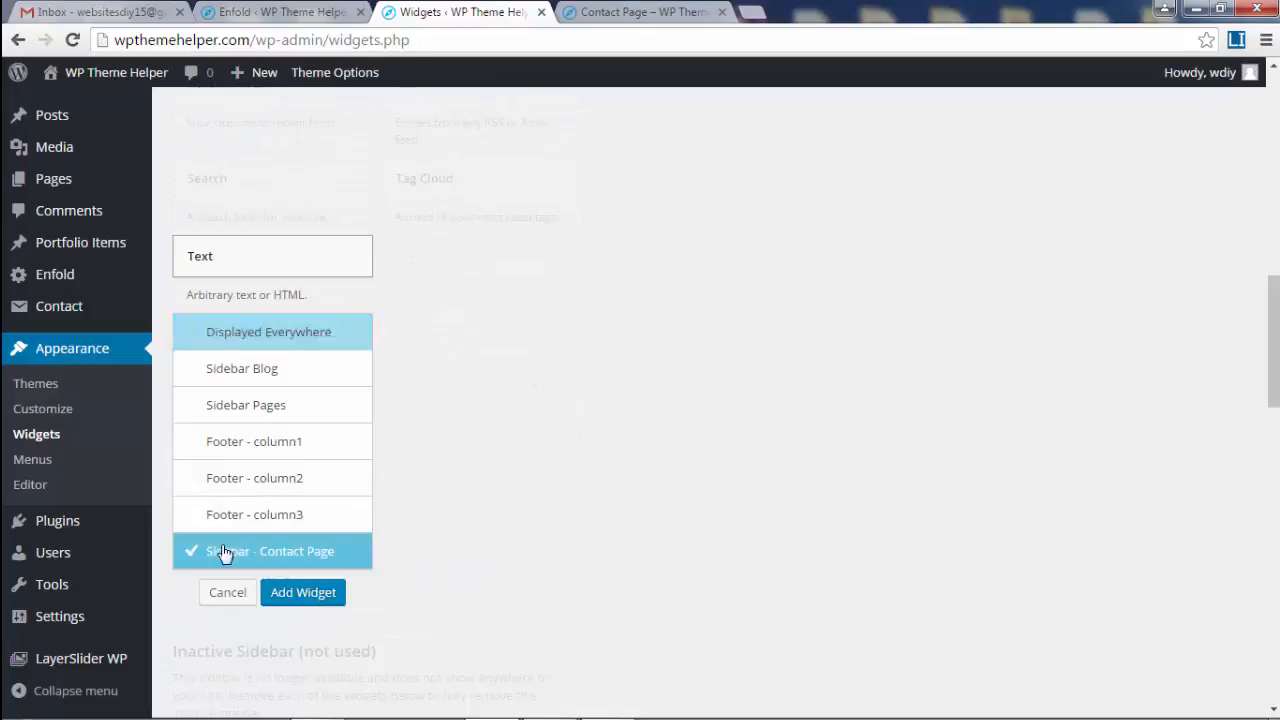
click(303, 593)
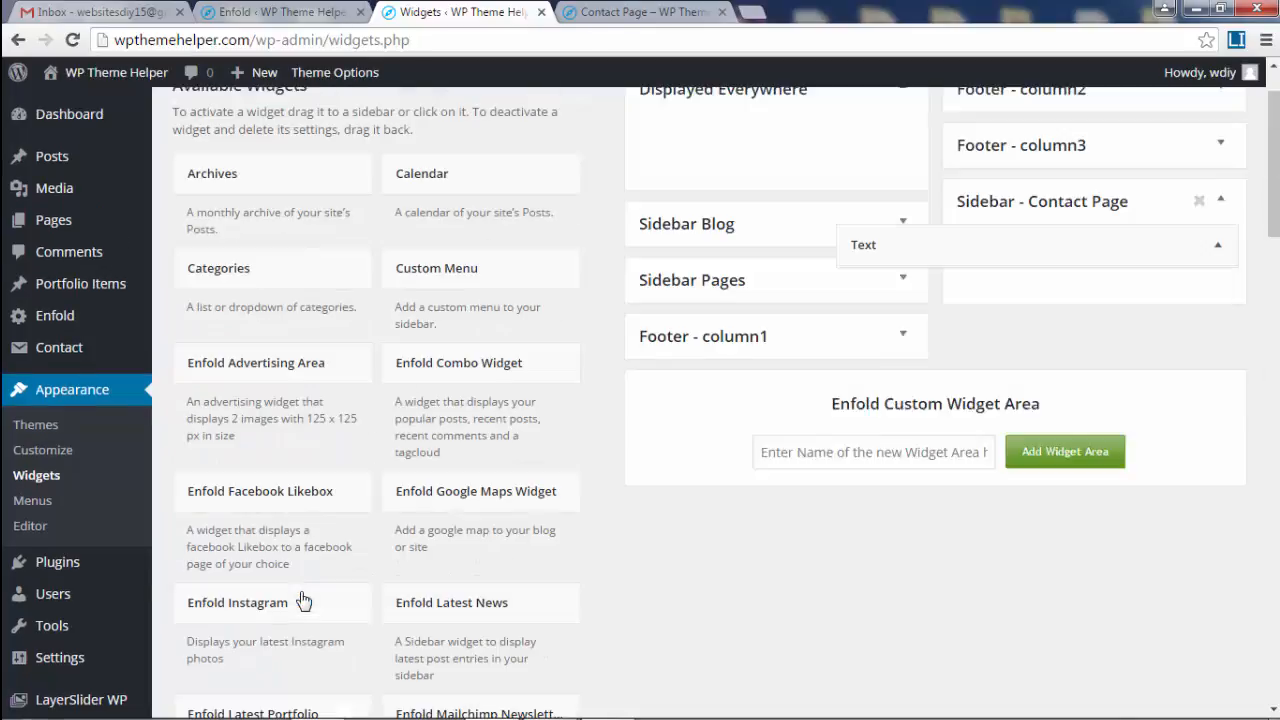
Title the sidebar Text widget "Address", enter the two-line postal address as its content, and save the widget.
scroll(1274, 200, down, 4)
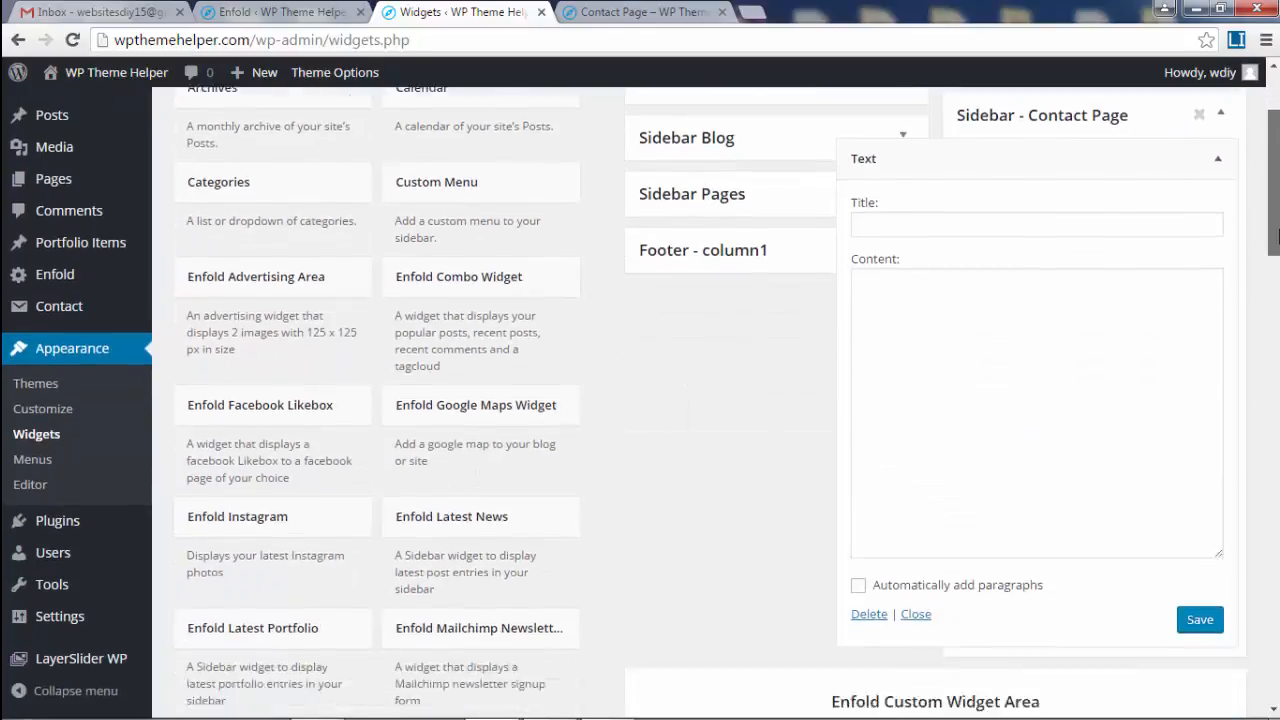
scroll(1270, 220, up, 4)
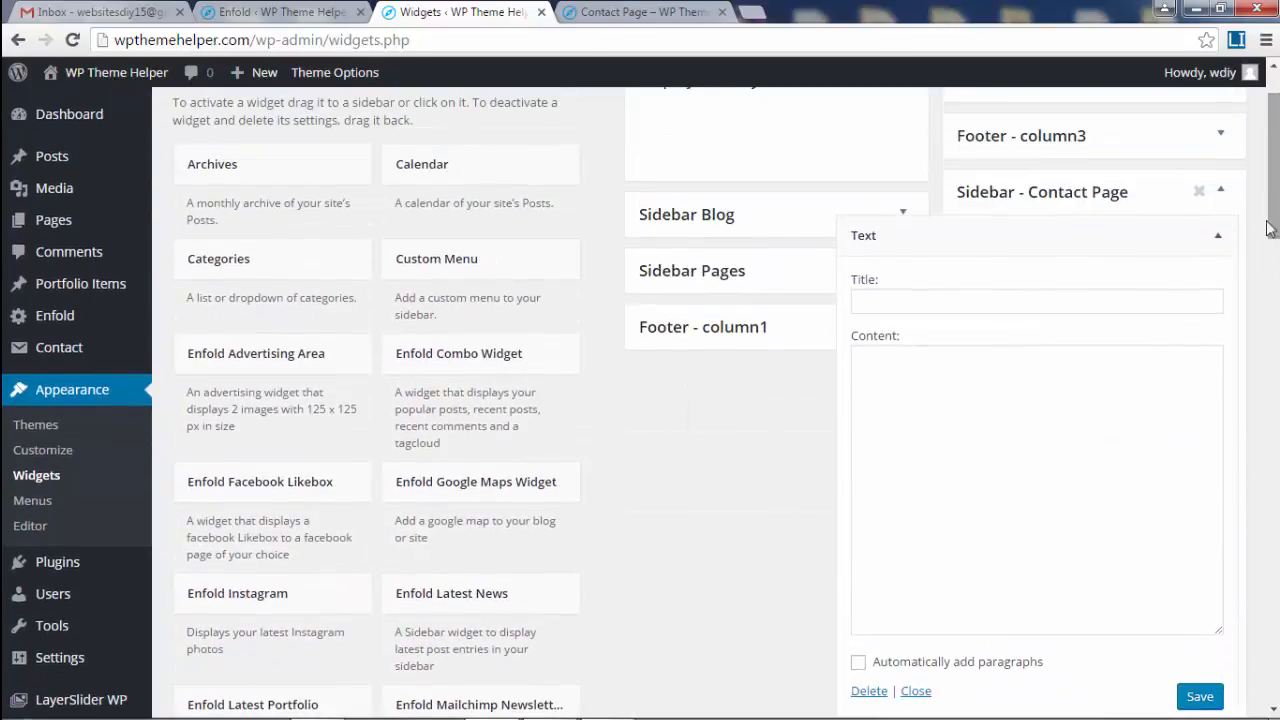
click(1094, 237)
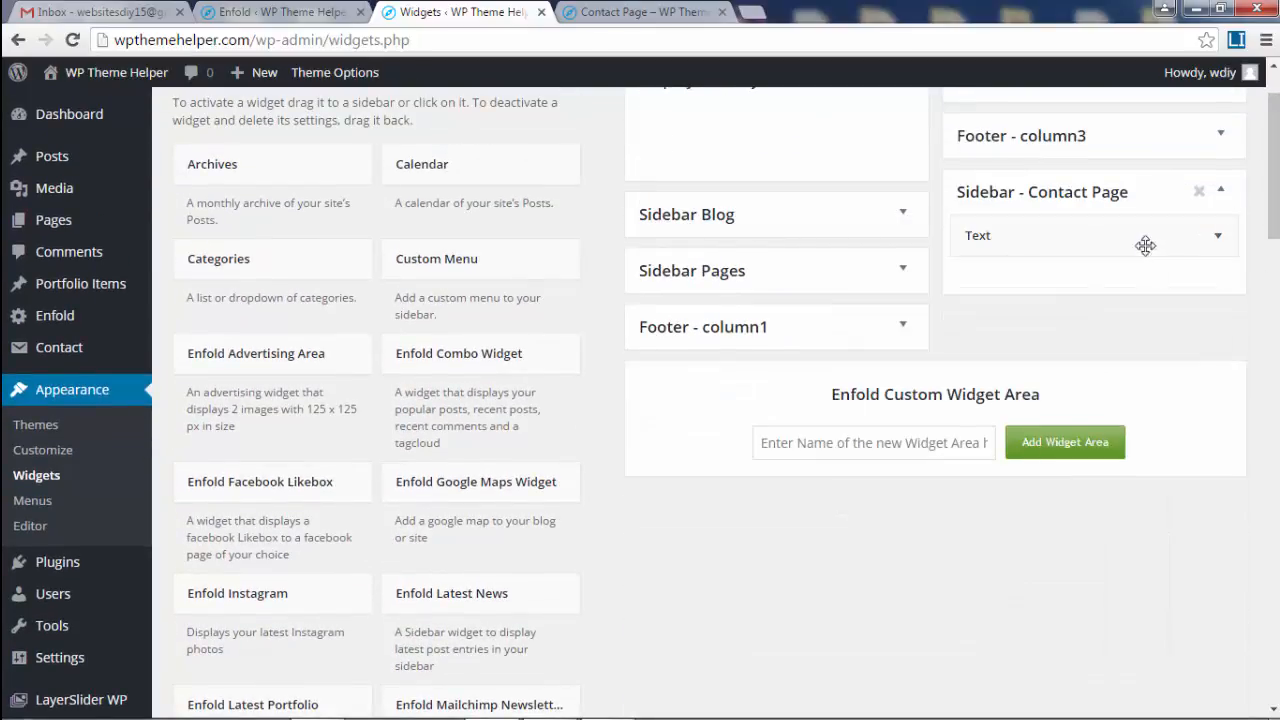
click(1218, 237)
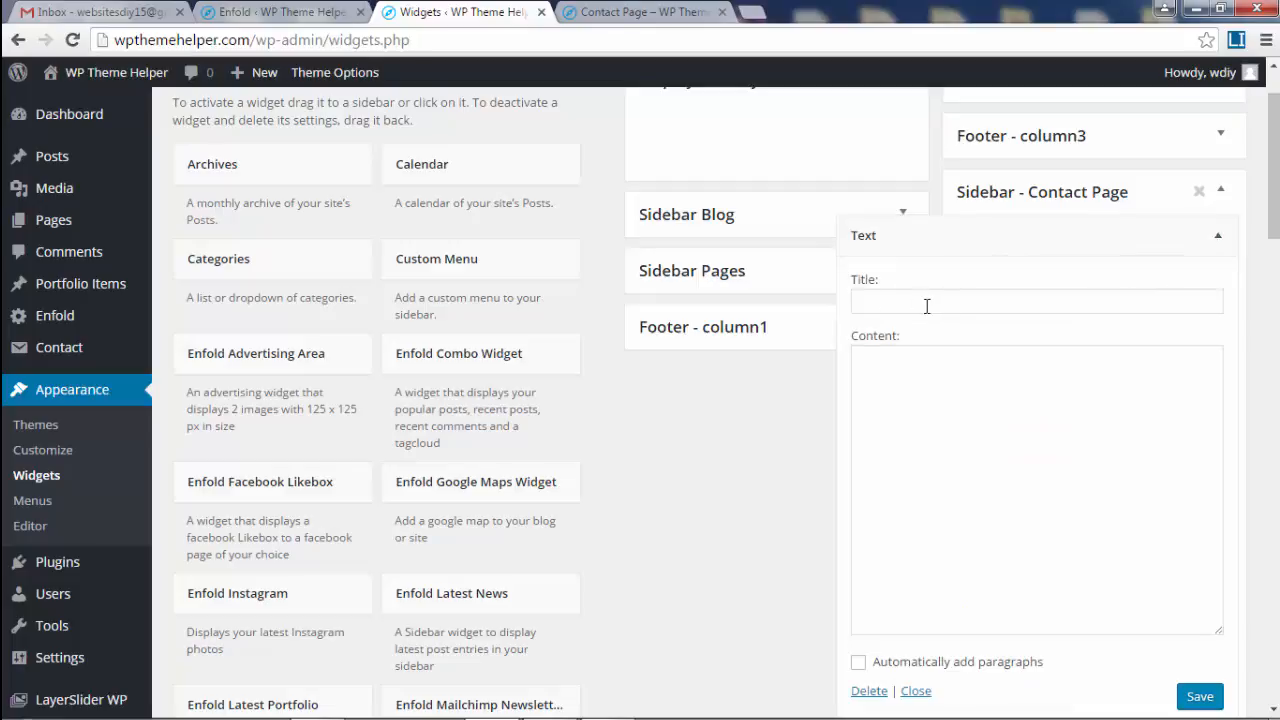
click(926, 303)
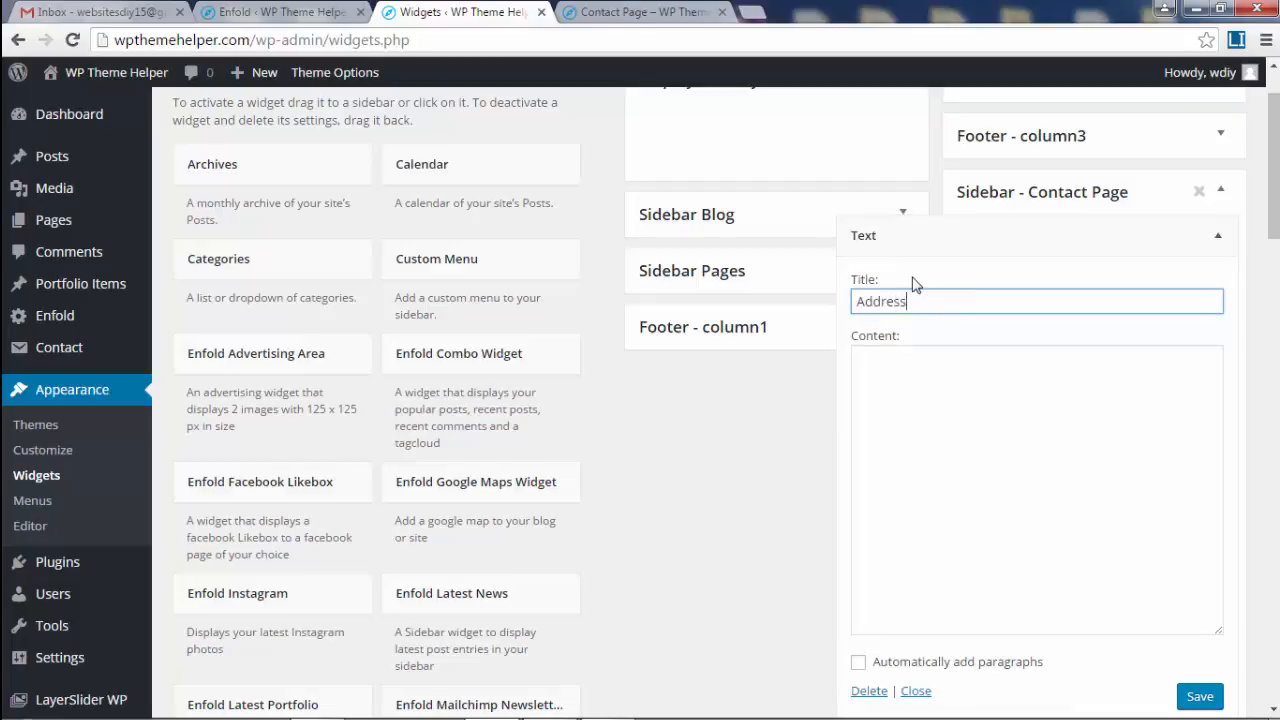
click(973, 391)
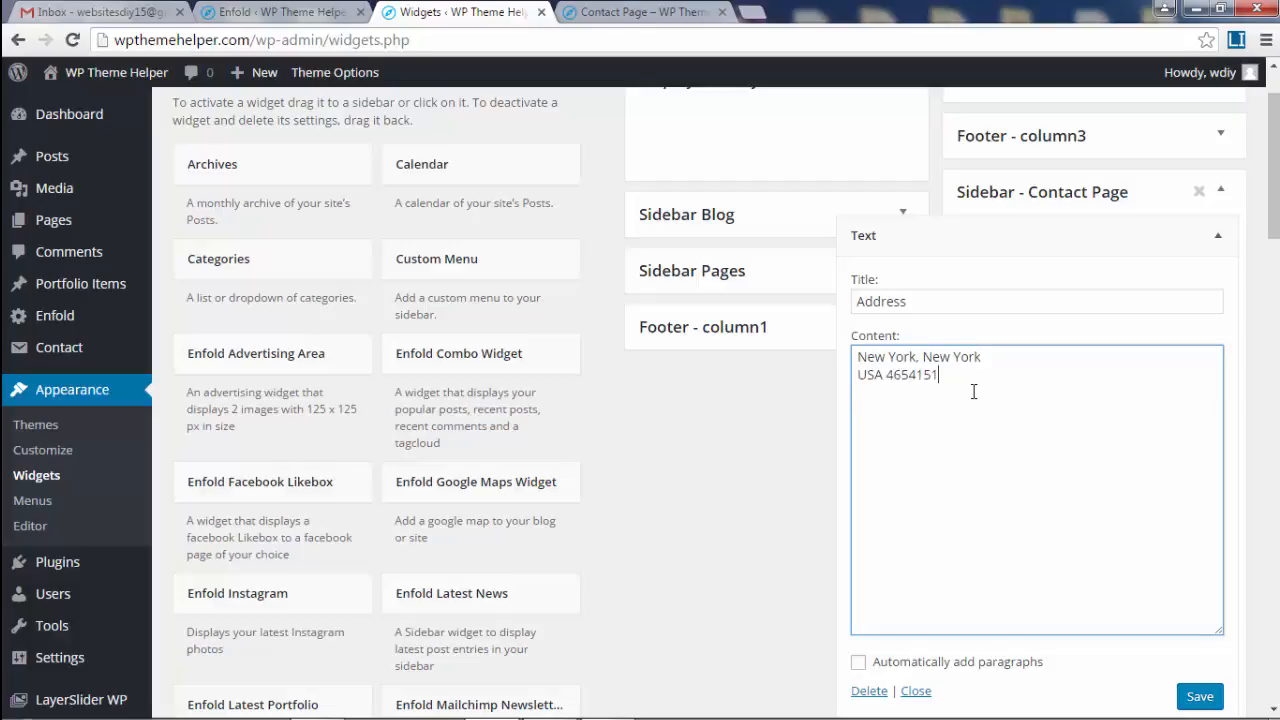
scroll(1050, 480, down, 1)
click(1198, 601)
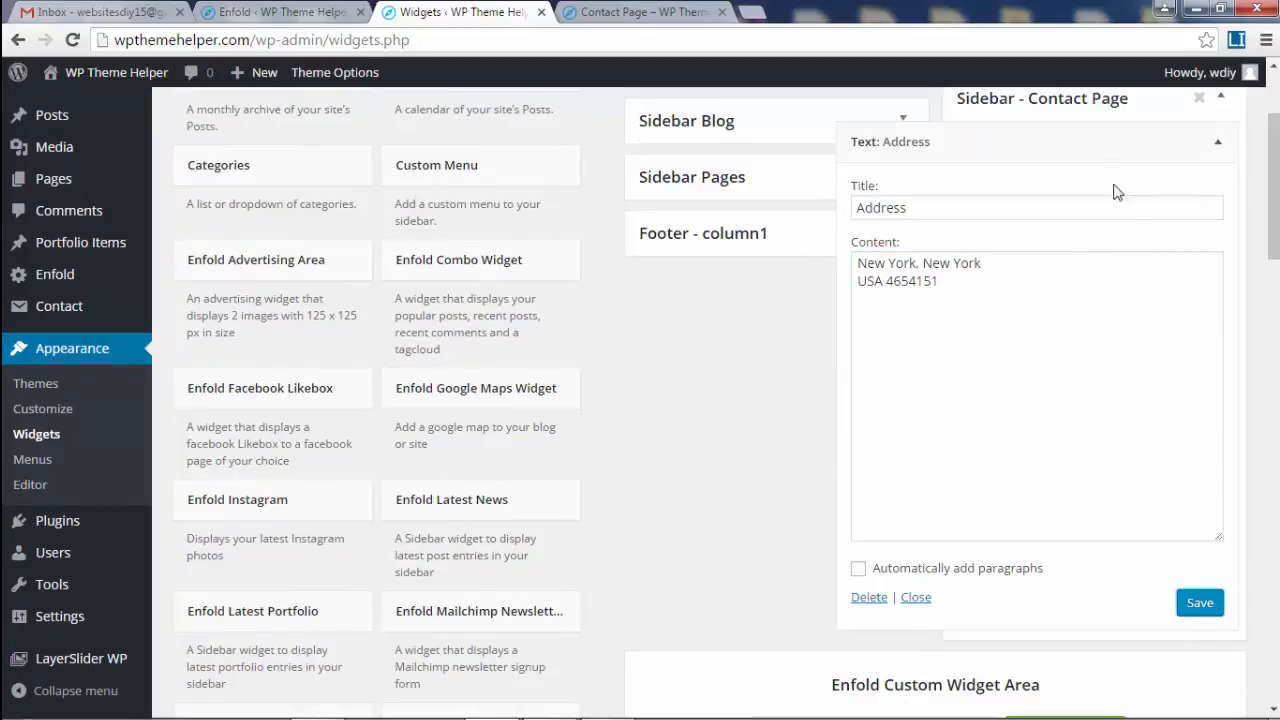
click(1071, 143)
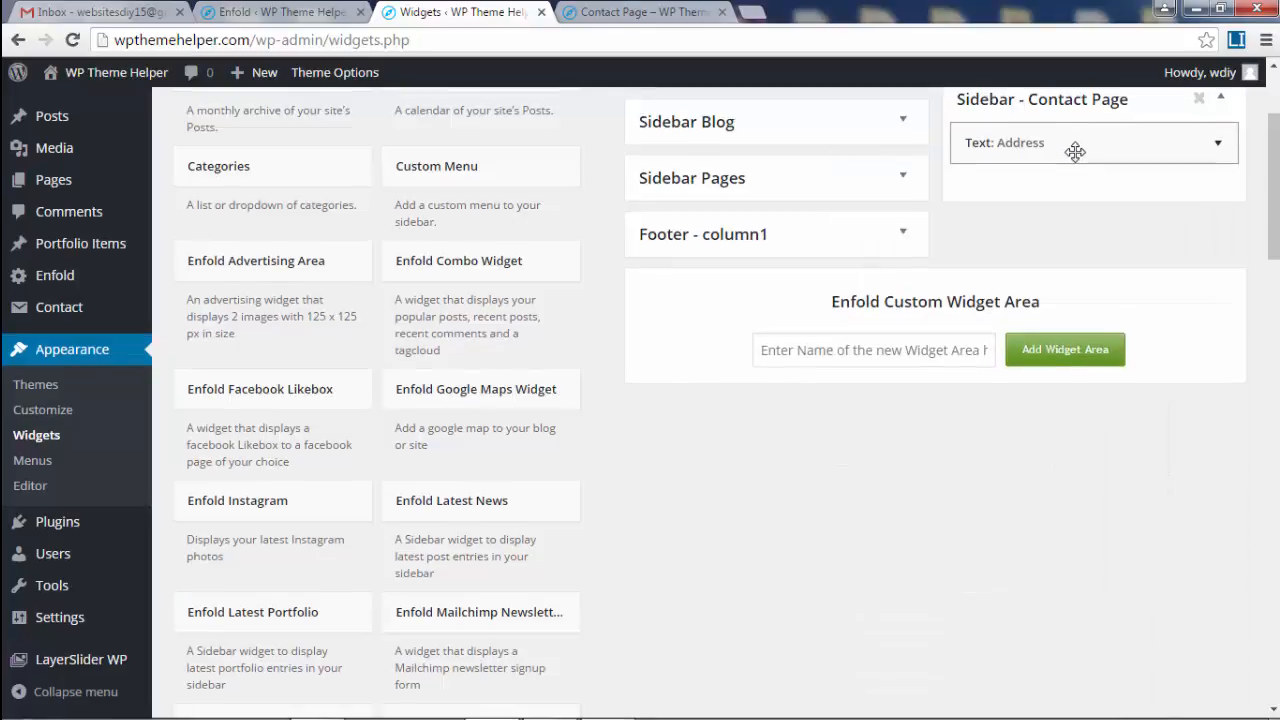
scroll(1072, 150, up, 2)
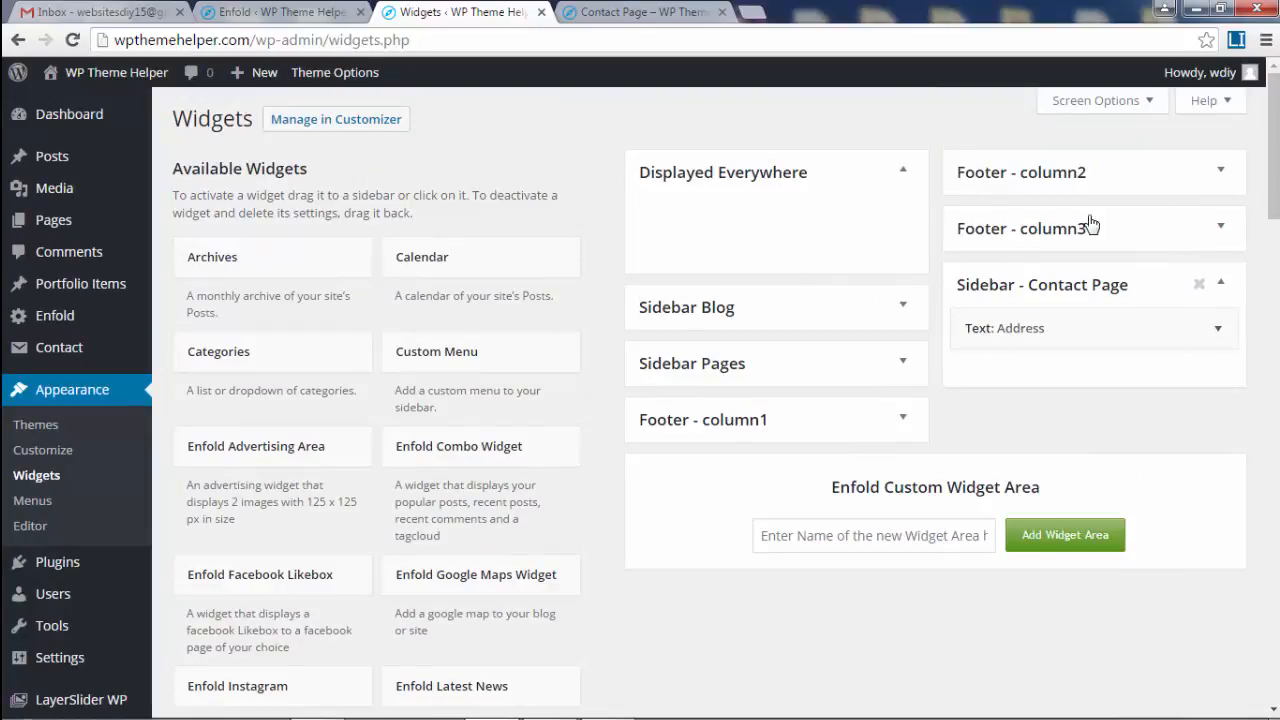
In the Contact Page layout settings, choose Right Sidebar with "Sidebar - Contact Page" as the custom sidebar, and update the page.
click(640, 14)
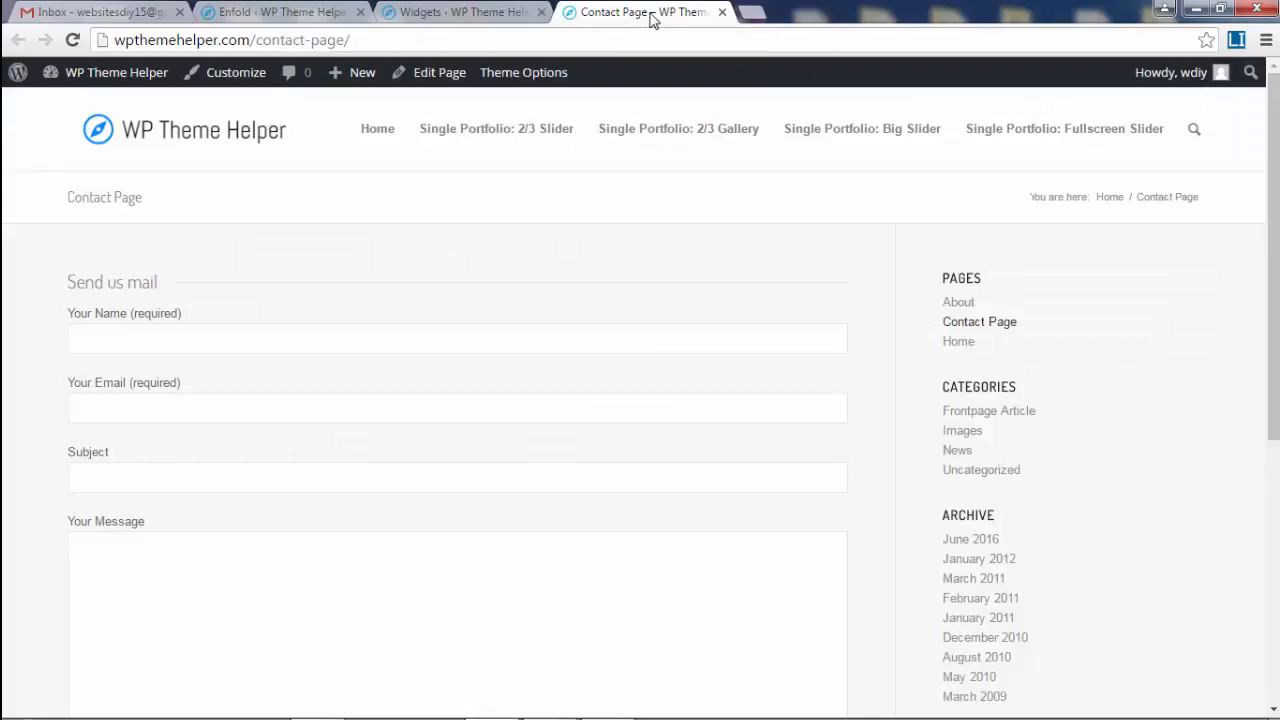
click(442, 80)
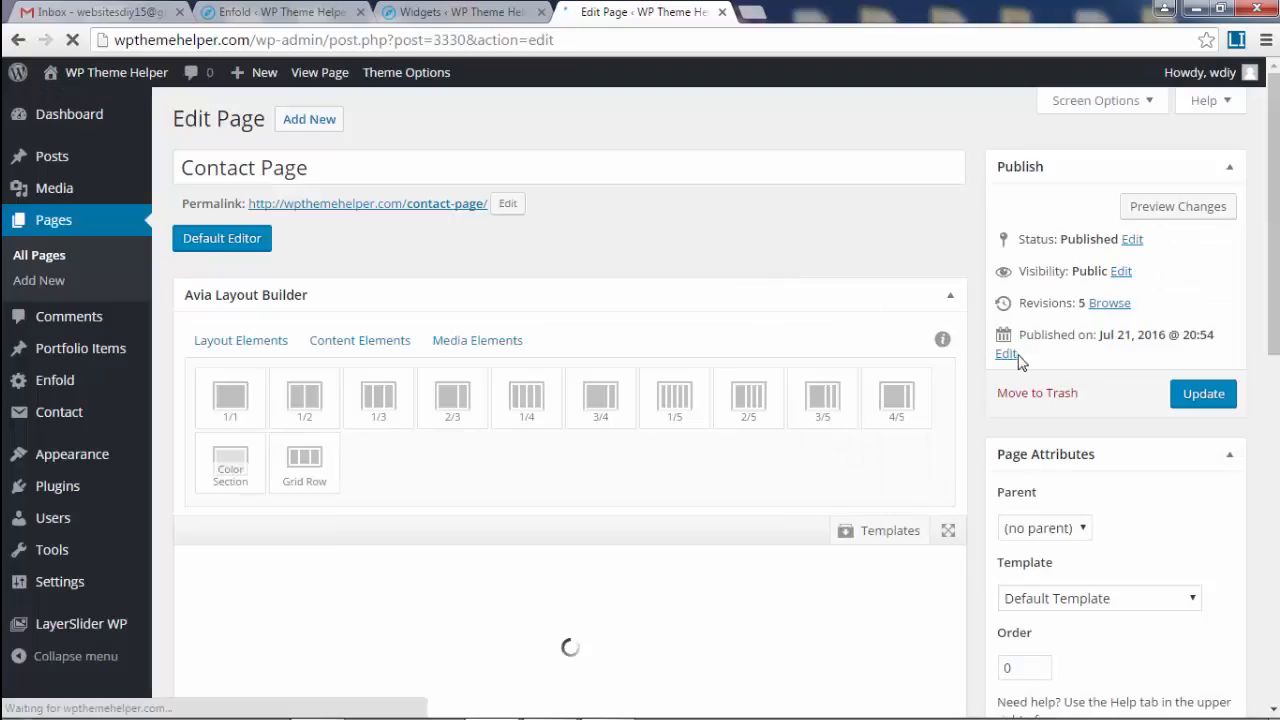
scroll(570, 400, down, 5)
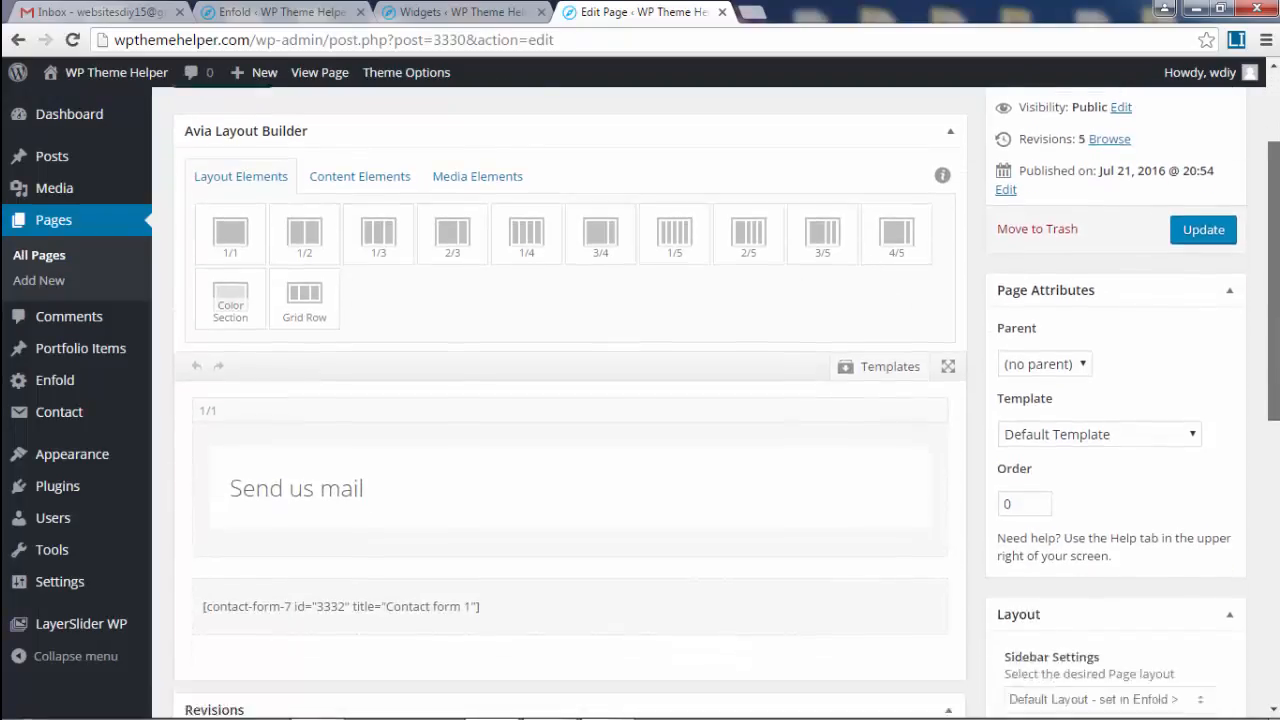
scroll(1170, 440, down, 2)
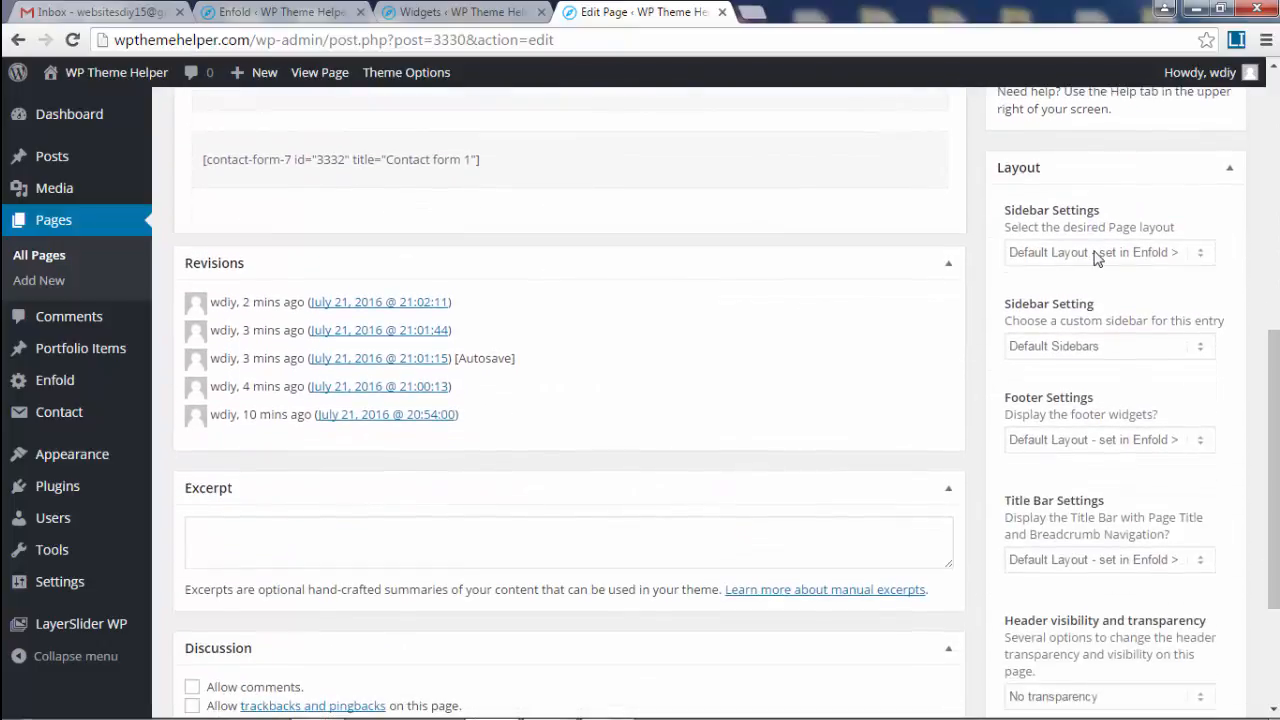
click(1063, 253)
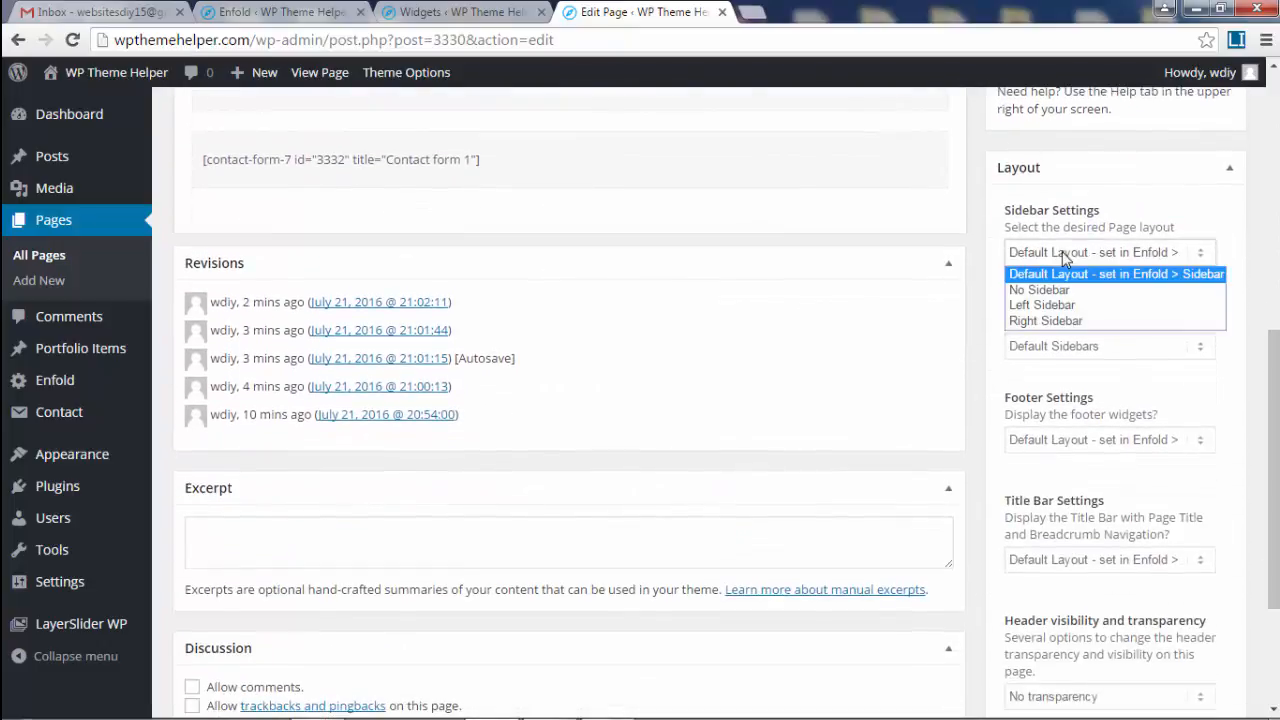
click(1090, 320)
click(1055, 348)
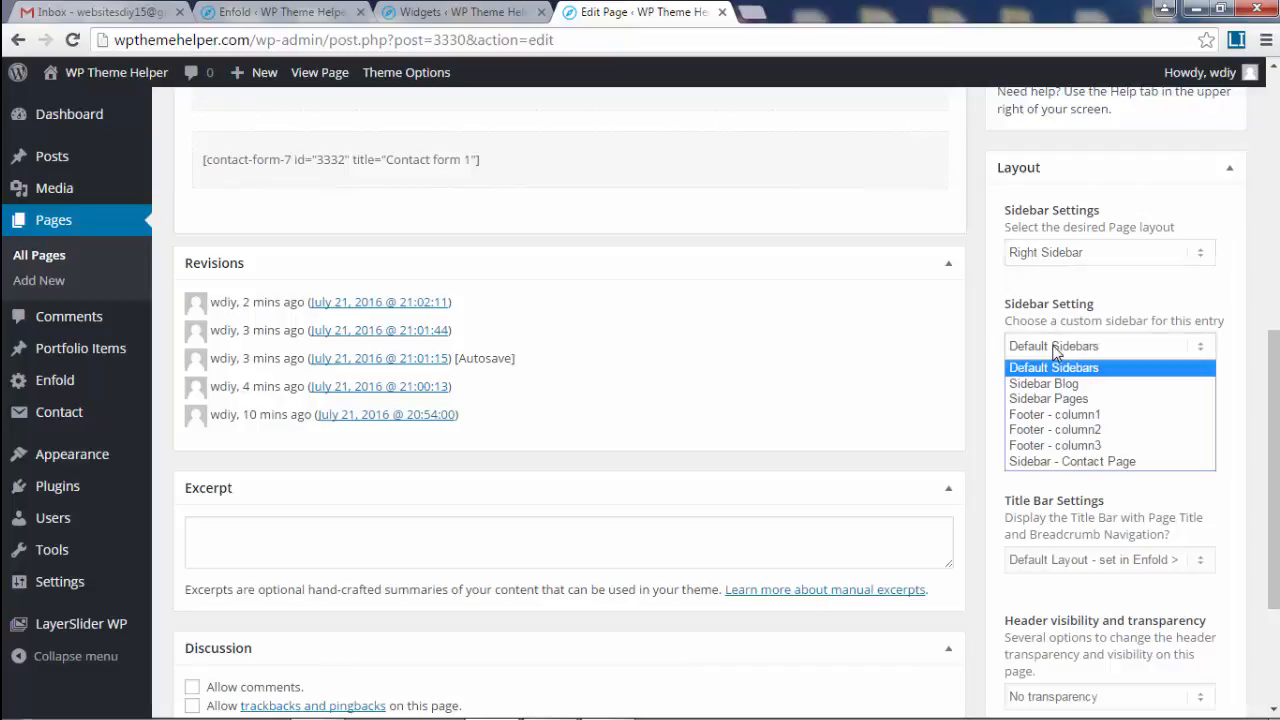
click(1072, 461)
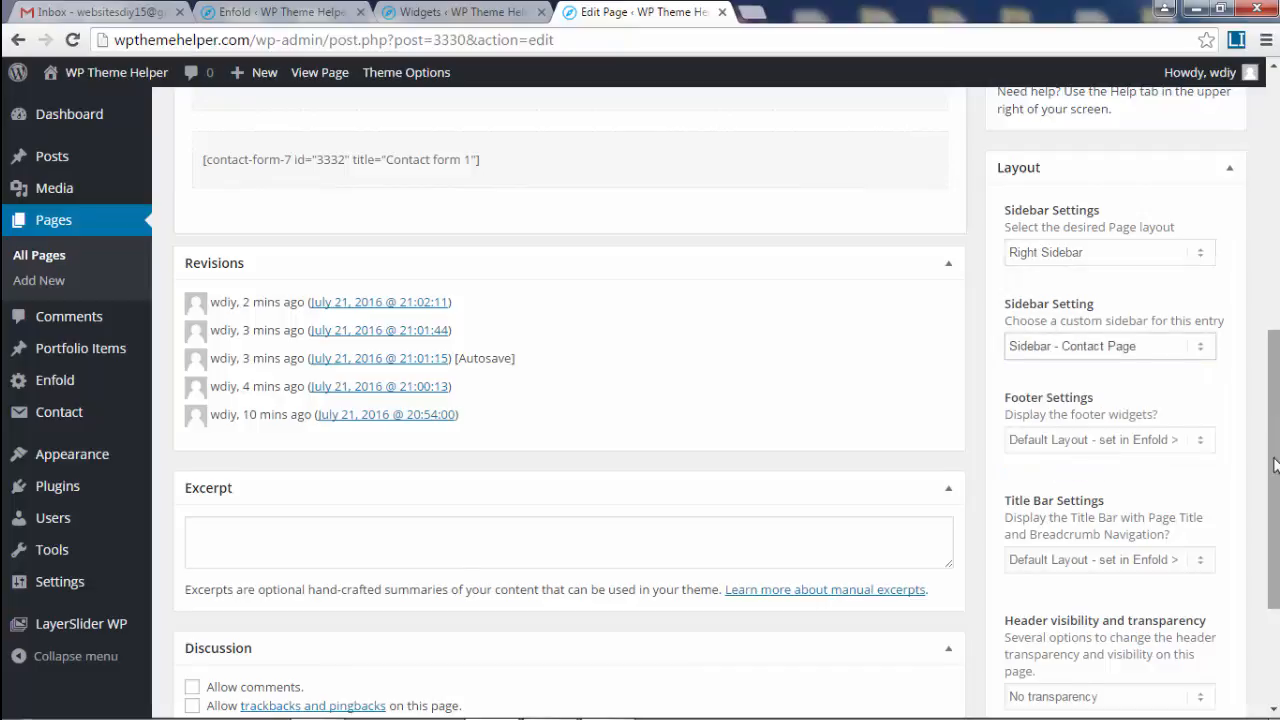
drag(1276, 466, 1276, 248)
click(1205, 312)
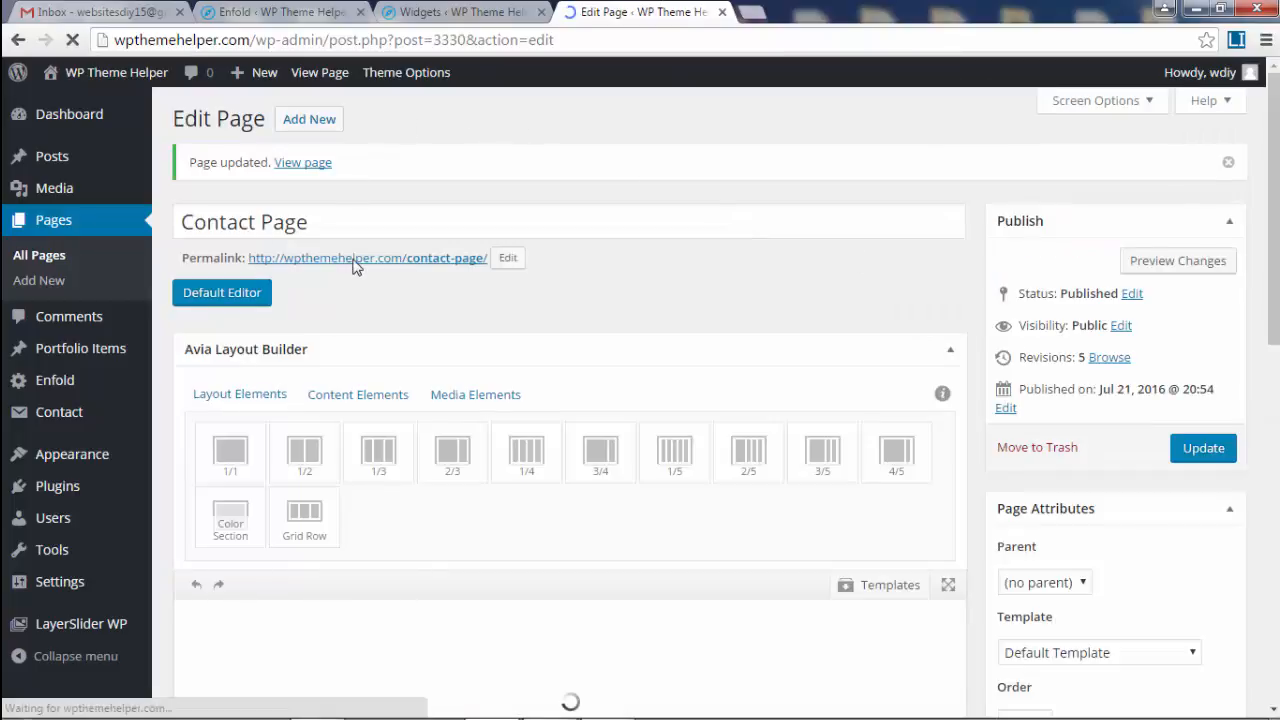
Open the live contact page in a new tab and check the Address widget in its sidebar.
right_click(392, 255)
click(460, 266)
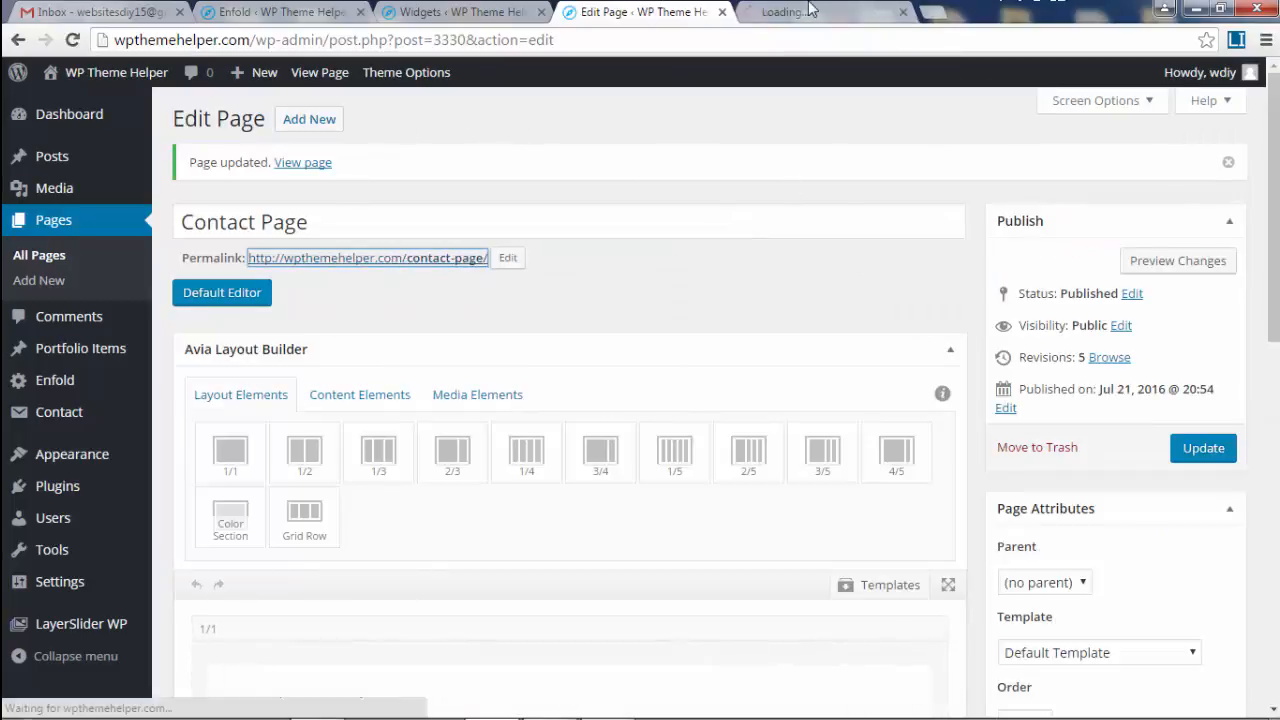
click(810, 10)
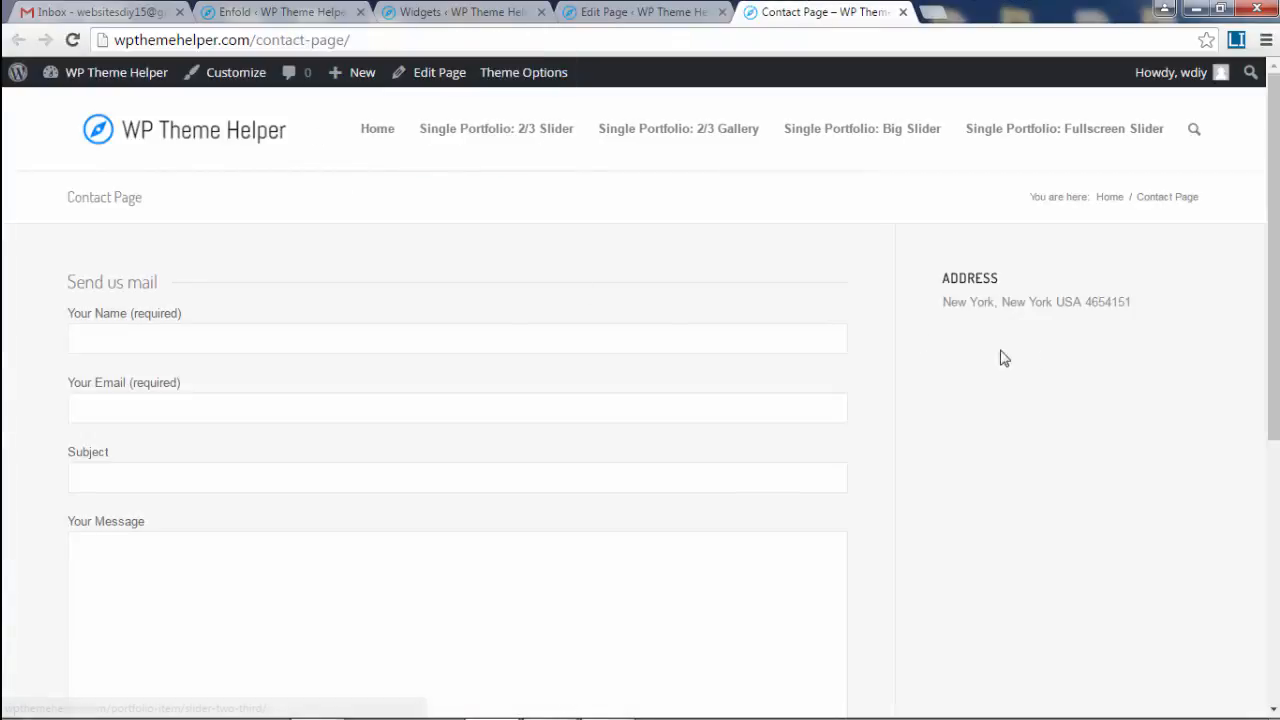
drag(943, 276, 1131, 340)
click(1128, 350)
drag(943, 303, 1134, 343)
click(1036, 305)
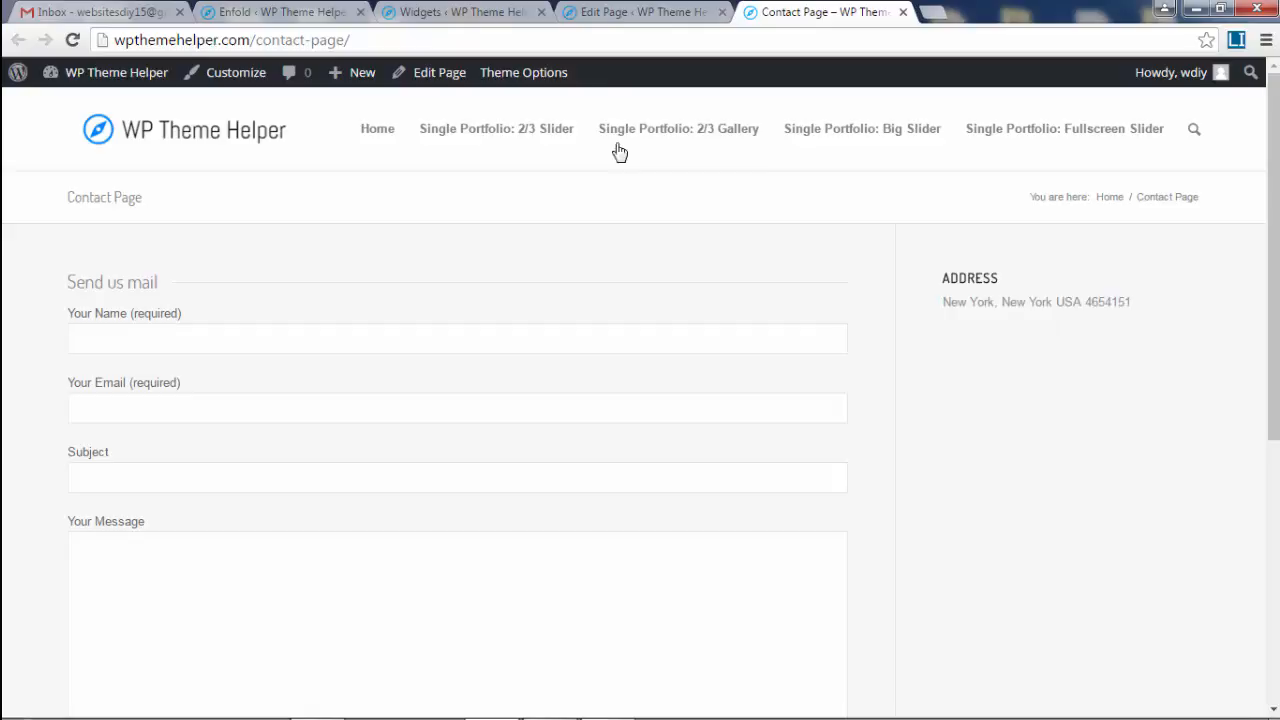
Insert a <br> tag after the first address line in the Address widget's content and save the widget.
click(632, 14)
click(465, 11)
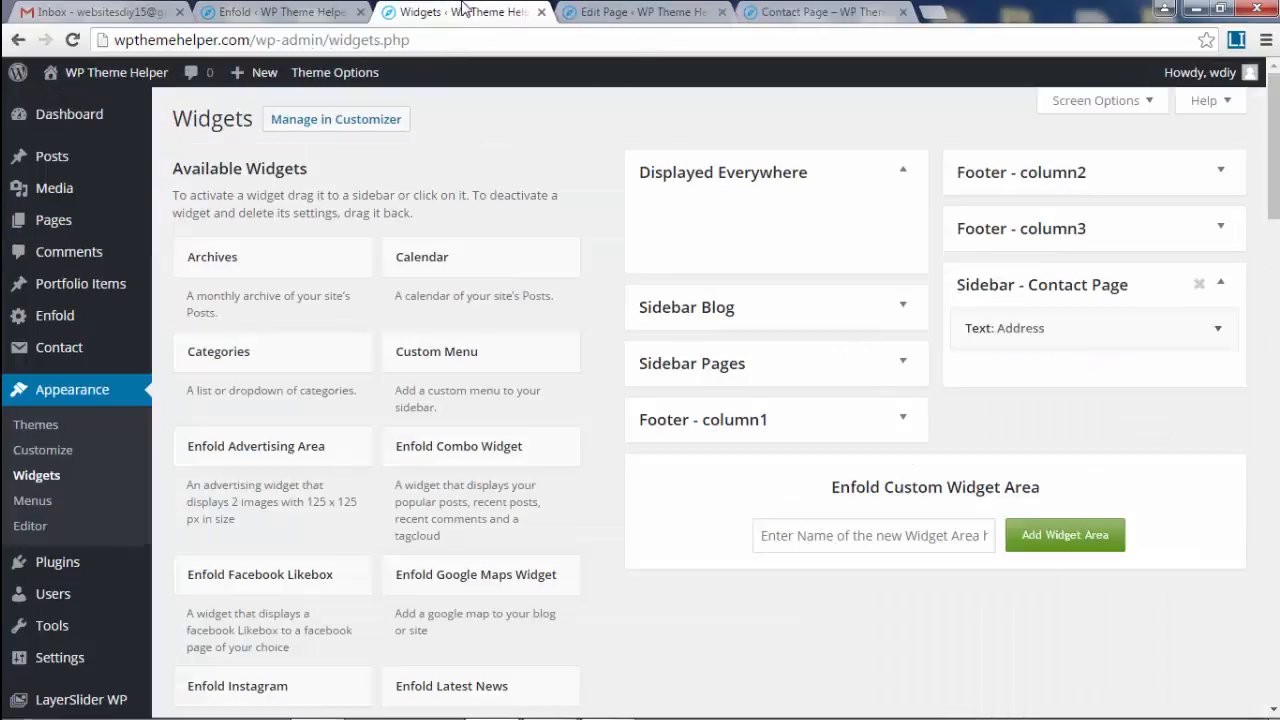
click(1218, 330)
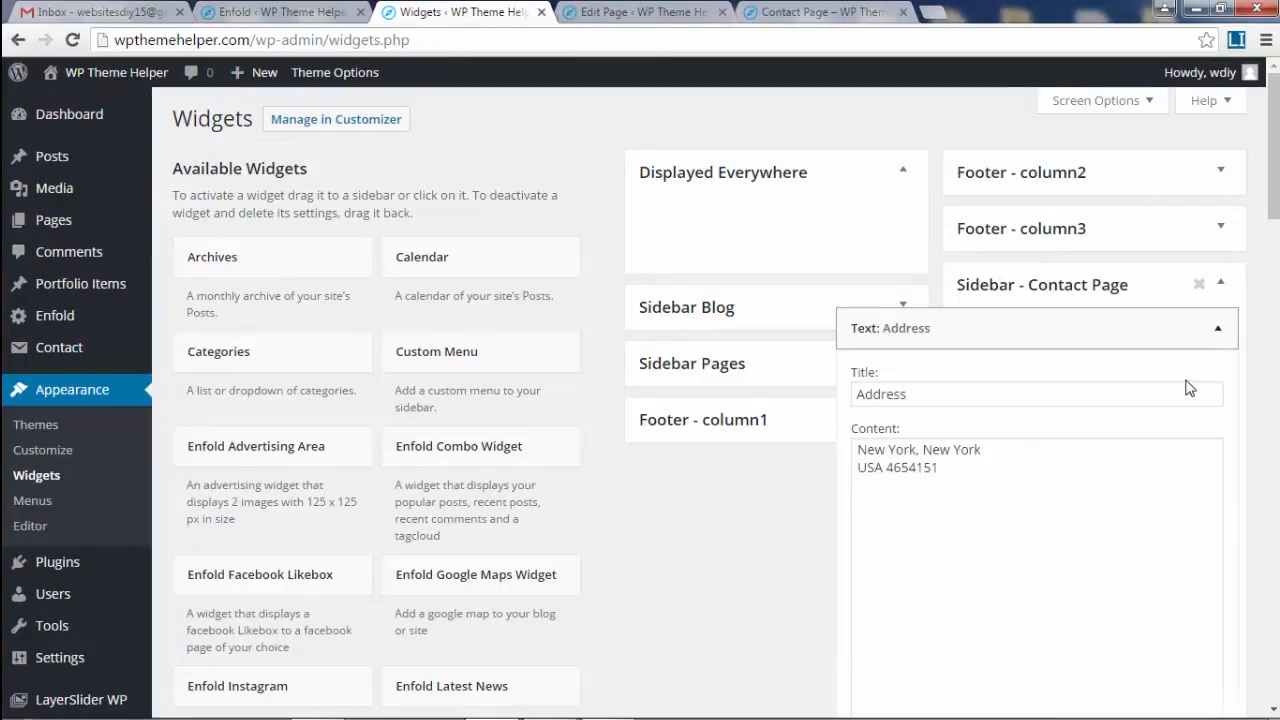
click(1039, 453)
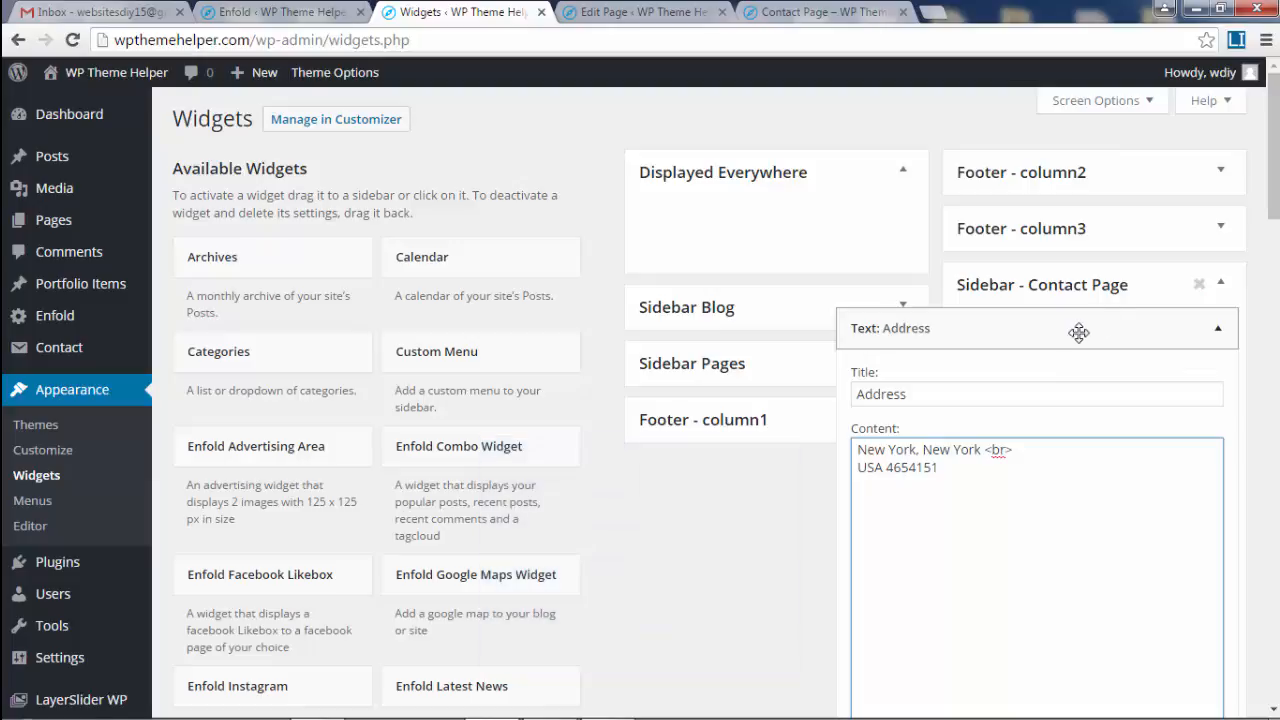
scroll(1100, 330, down, 3)
click(1205, 533)
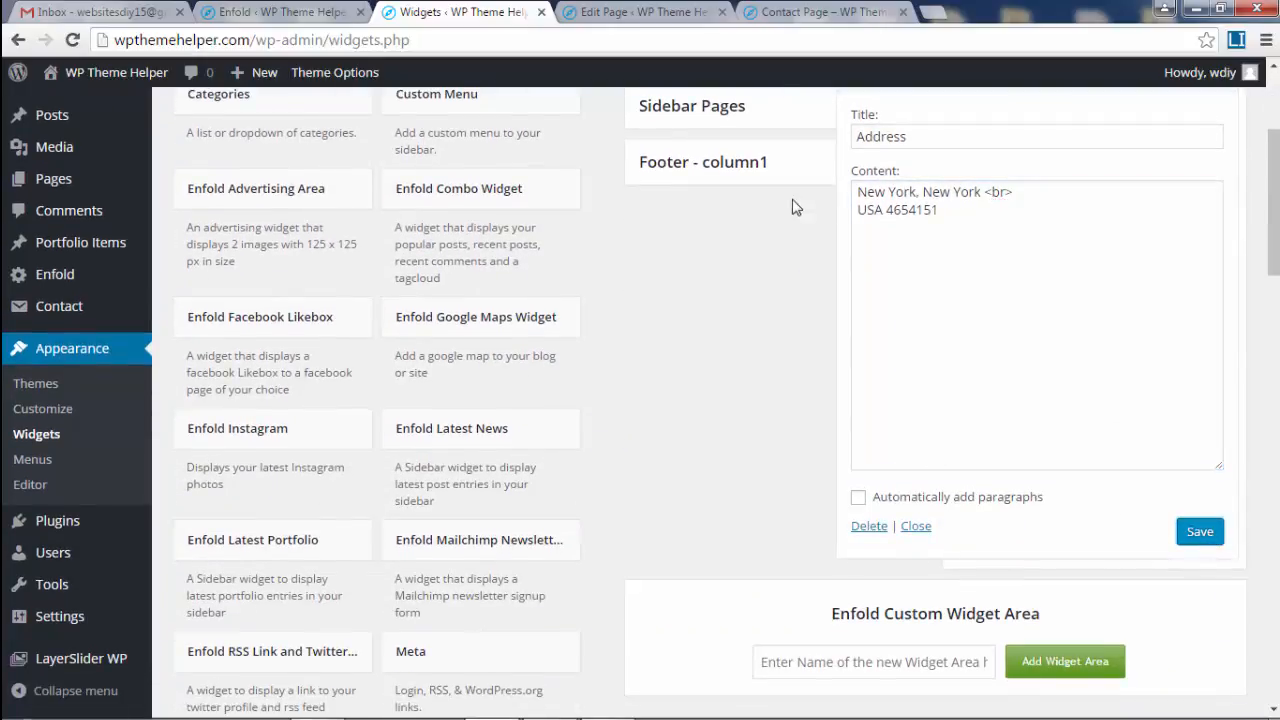
Reload the live contact page and check the line break in the sidebar address.
click(830, 12)
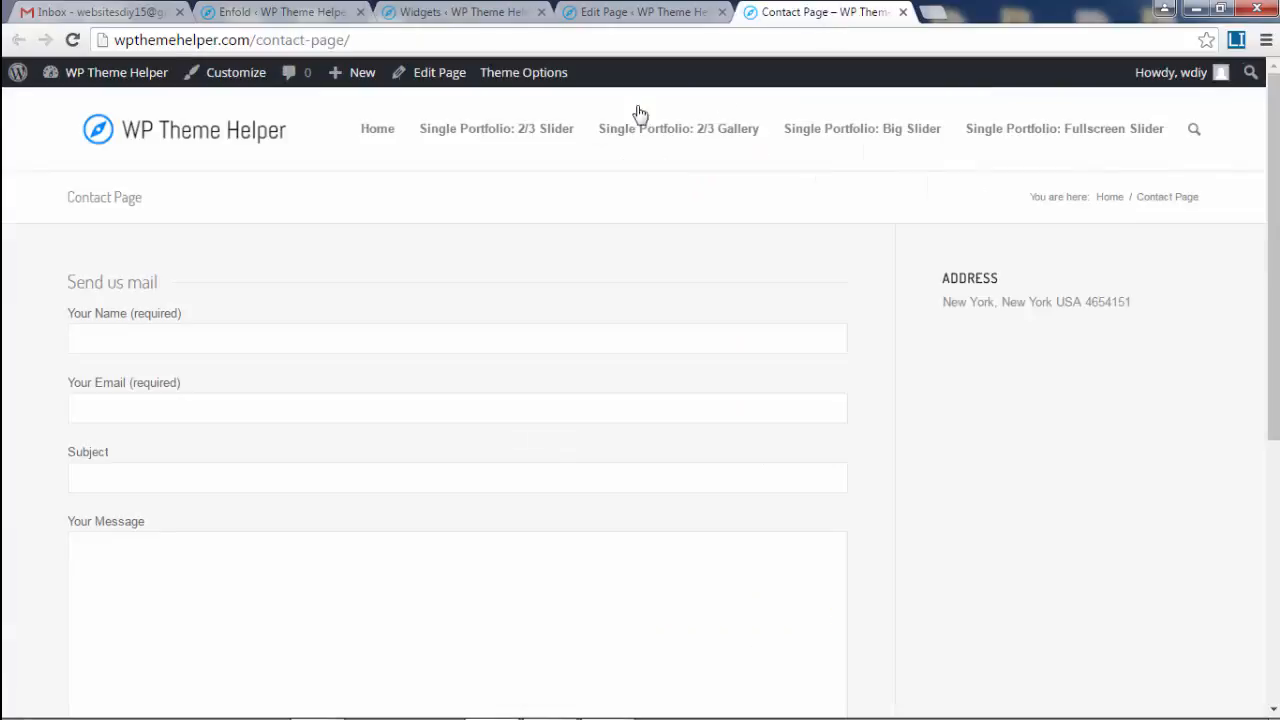
click(71, 40)
drag(944, 321, 1034, 346)
click(1021, 342)
drag(946, 302, 1049, 317)
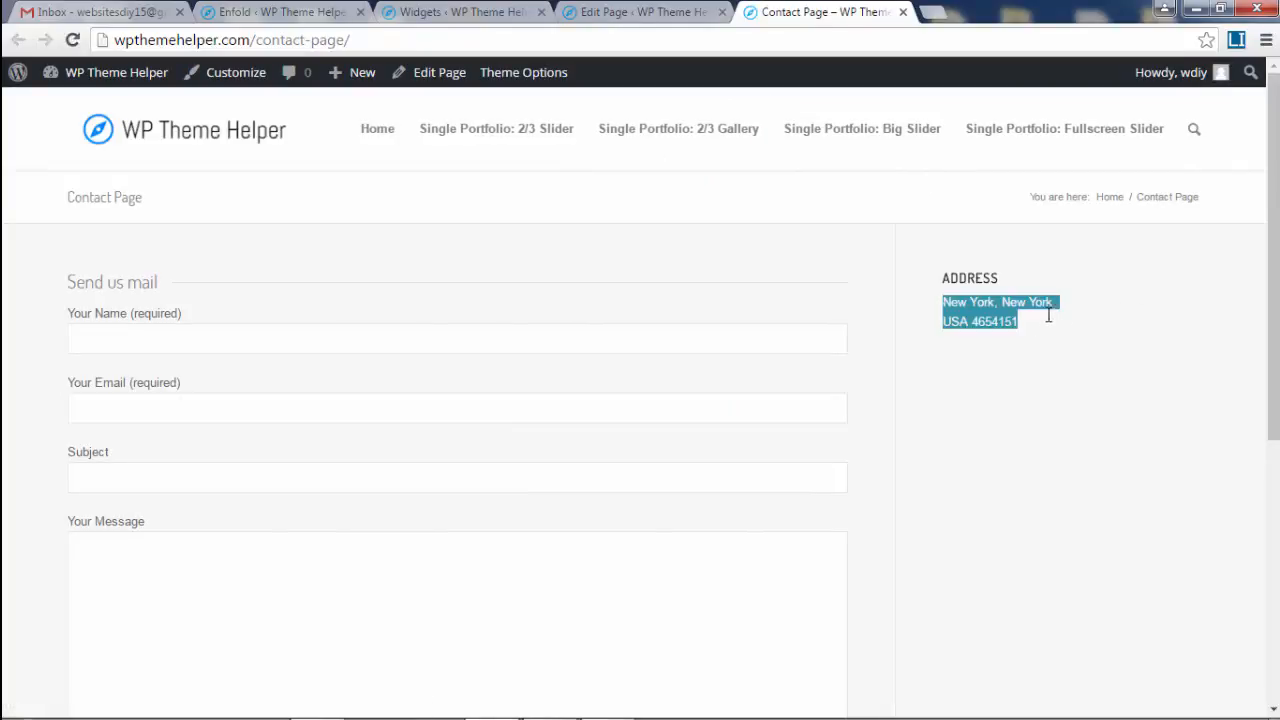
click(990, 379)
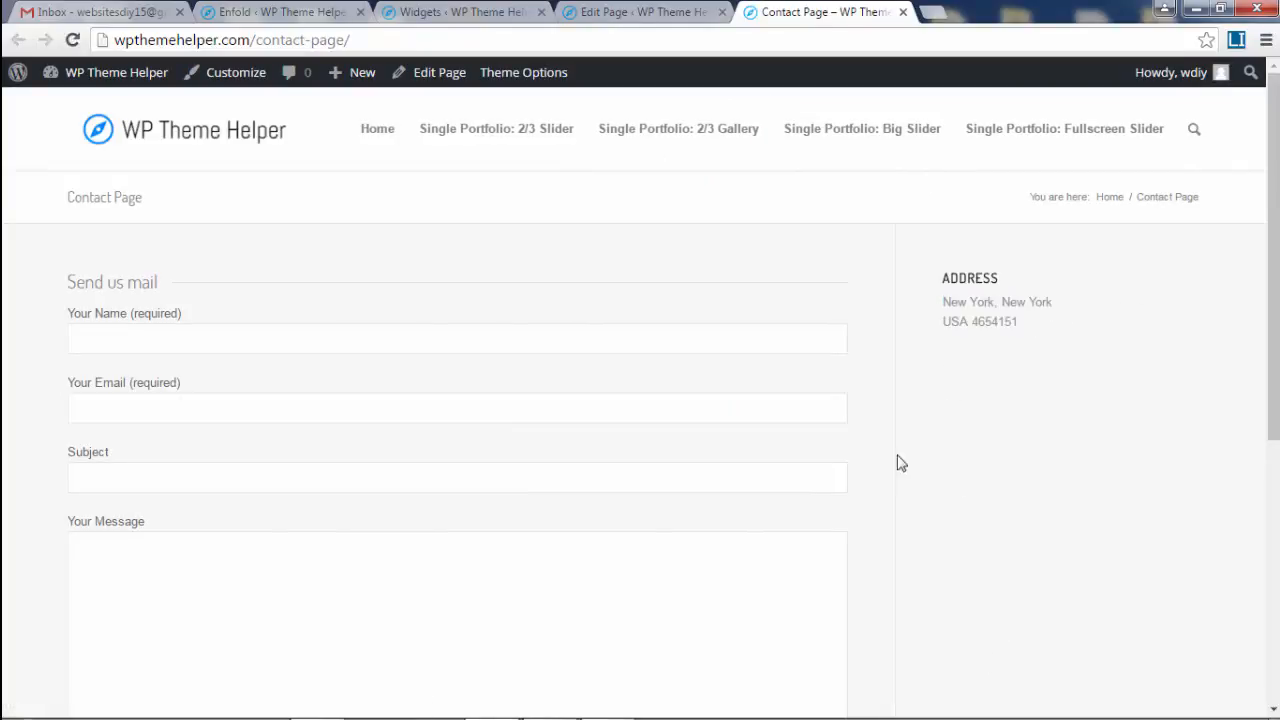
Open Google Maps (maps.google.com) in a new browser tab and bring up New York, NY, USA.
click(937, 12)
text(maps.)
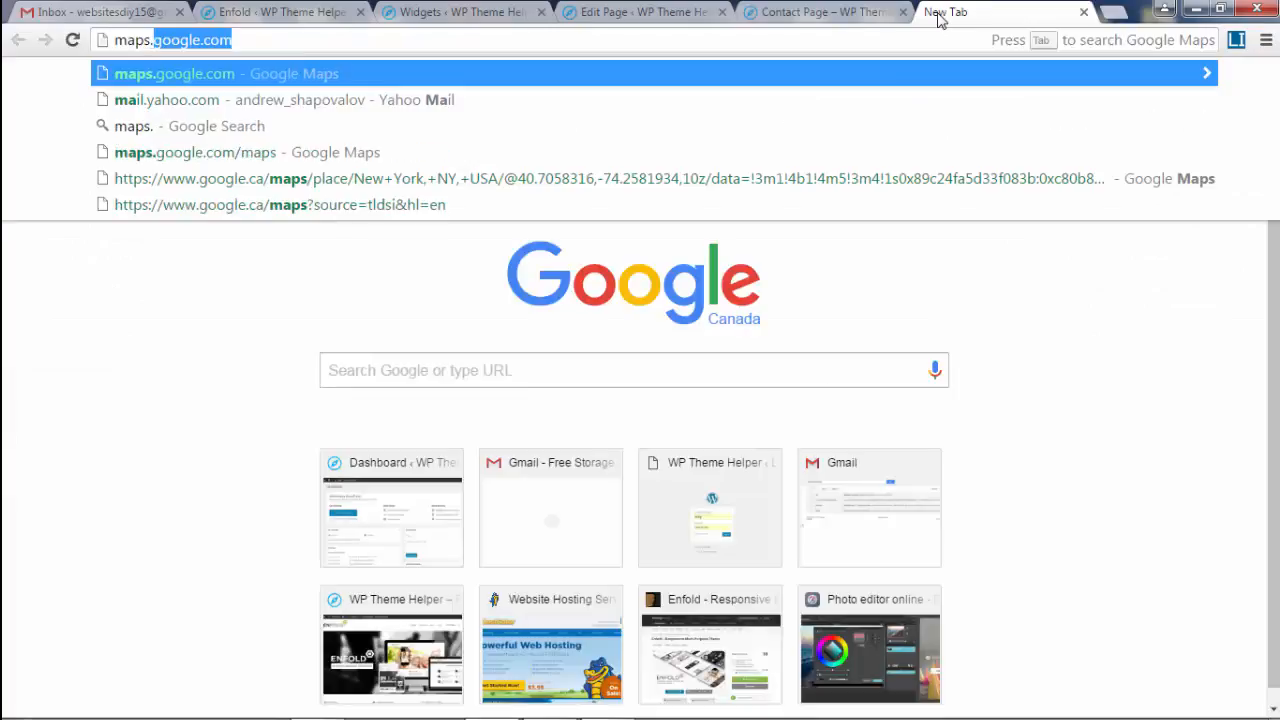
text(google)
key(Return)
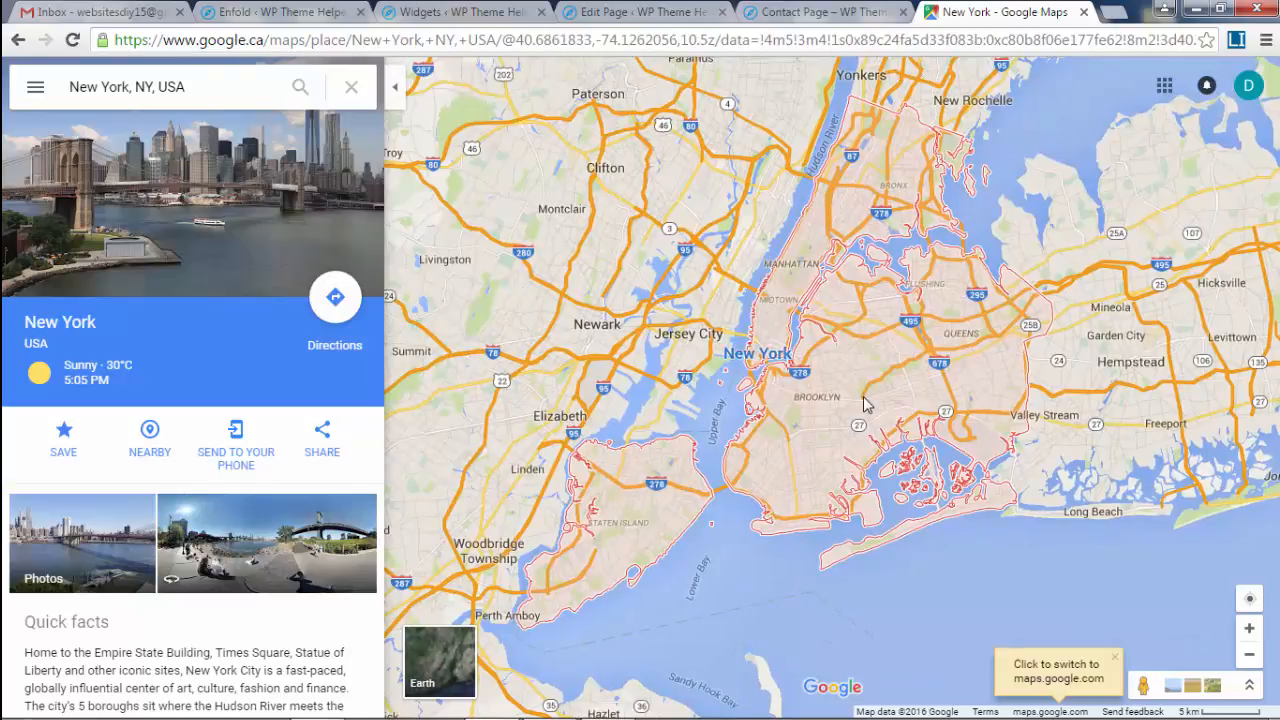
Open the Embed map option for the New York map in Google Maps and copy its medium-size iframe code.
click(33, 90)
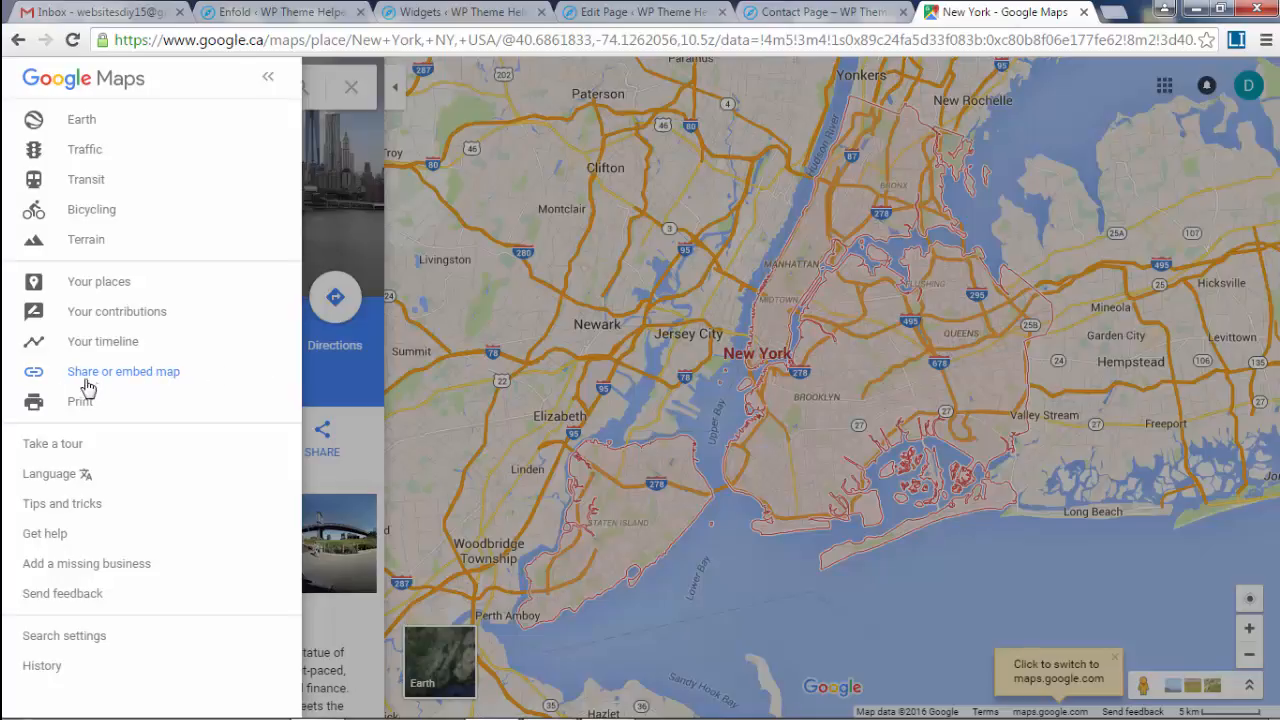
click(1161, 561)
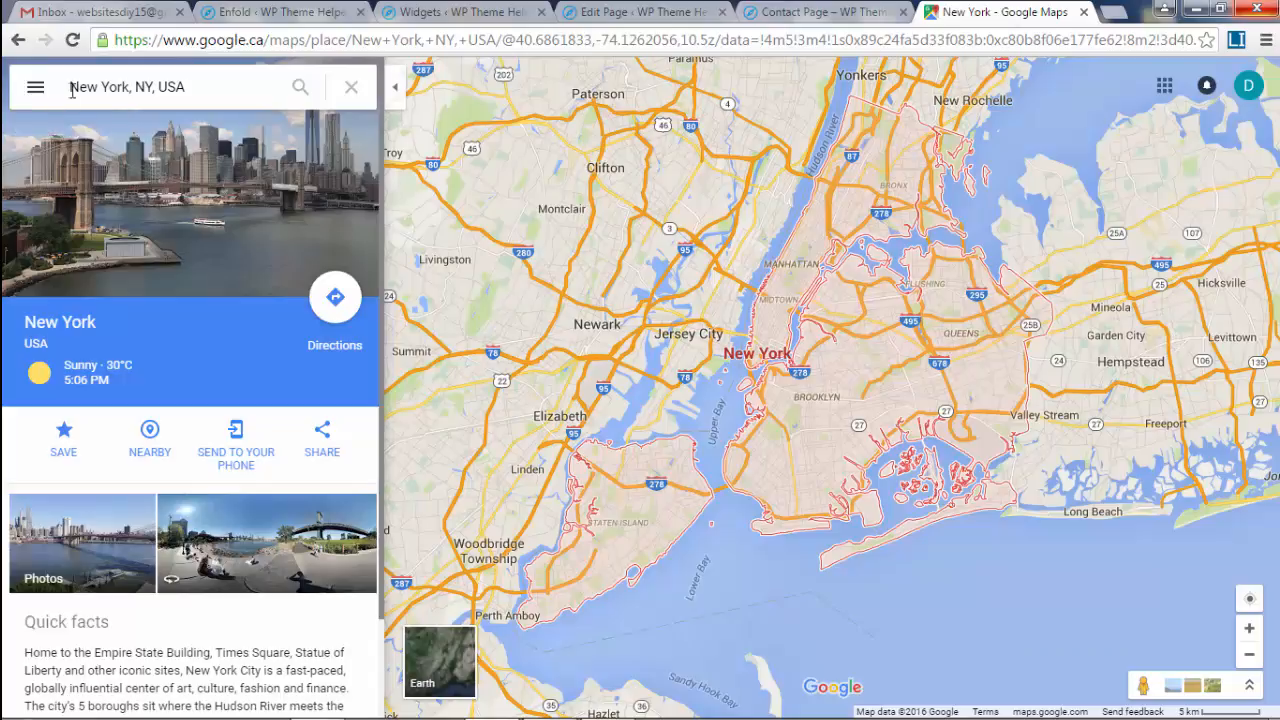
click(35, 88)
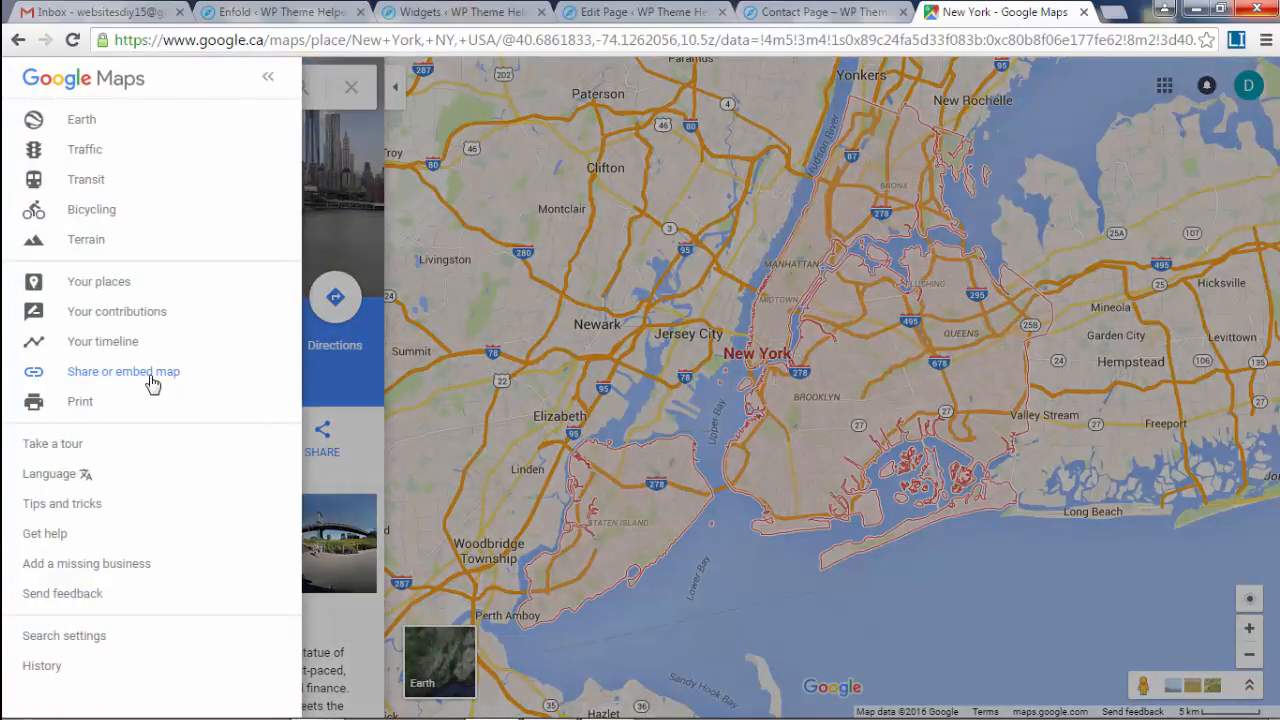
click(115, 380)
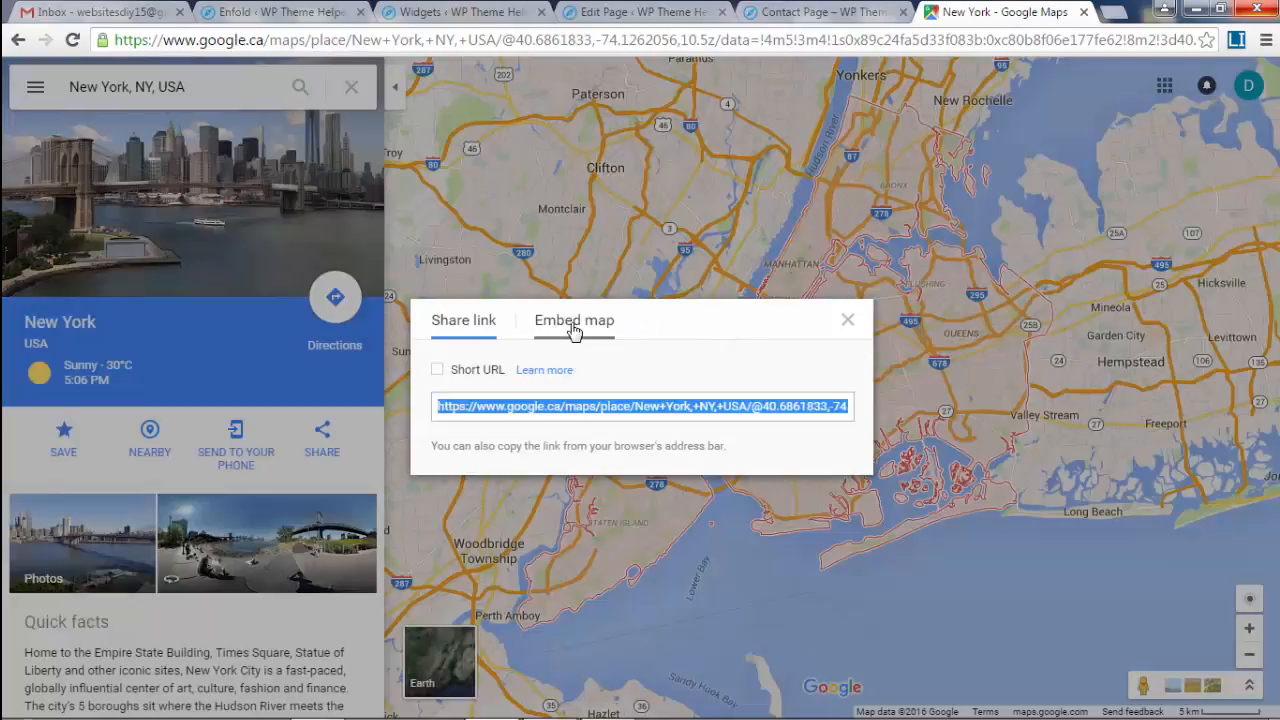
click(560, 324)
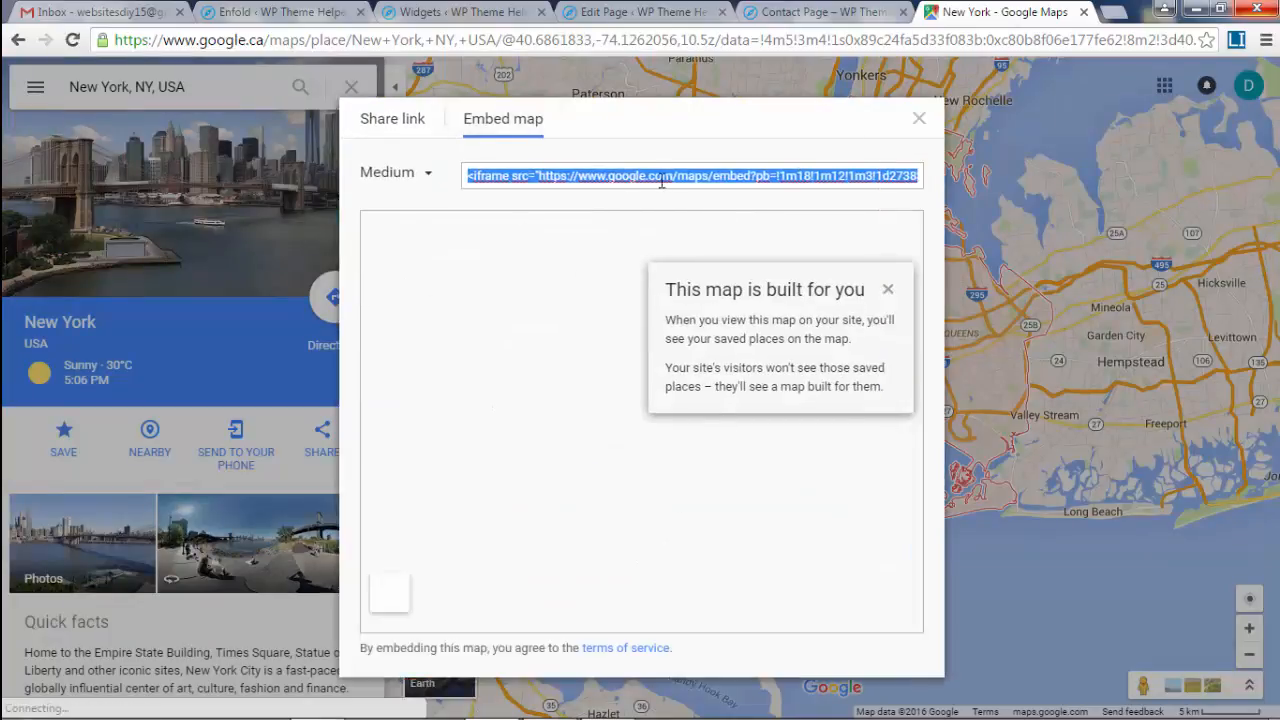
right_click(629, 178)
click(720, 213)
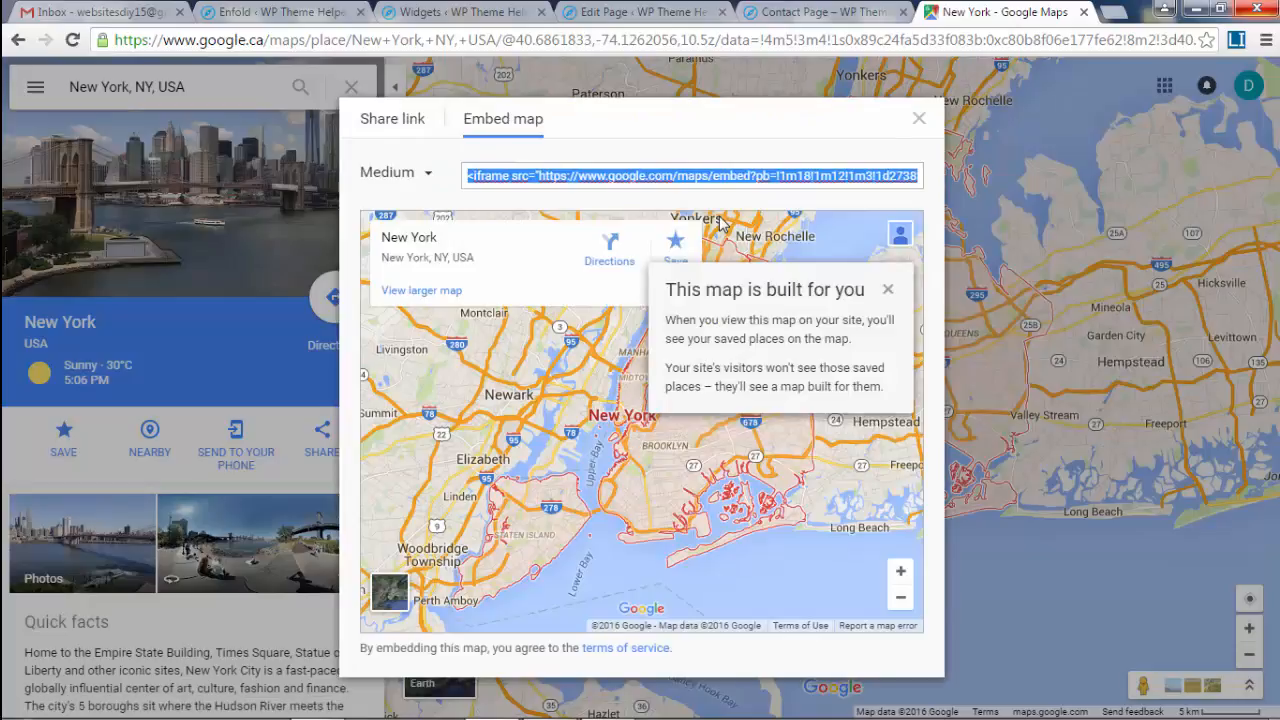
Return to the WordPress Widgets page, collapse the Address widget and add a new Text widget to Sidebar - Contact Page.
click(818, 12)
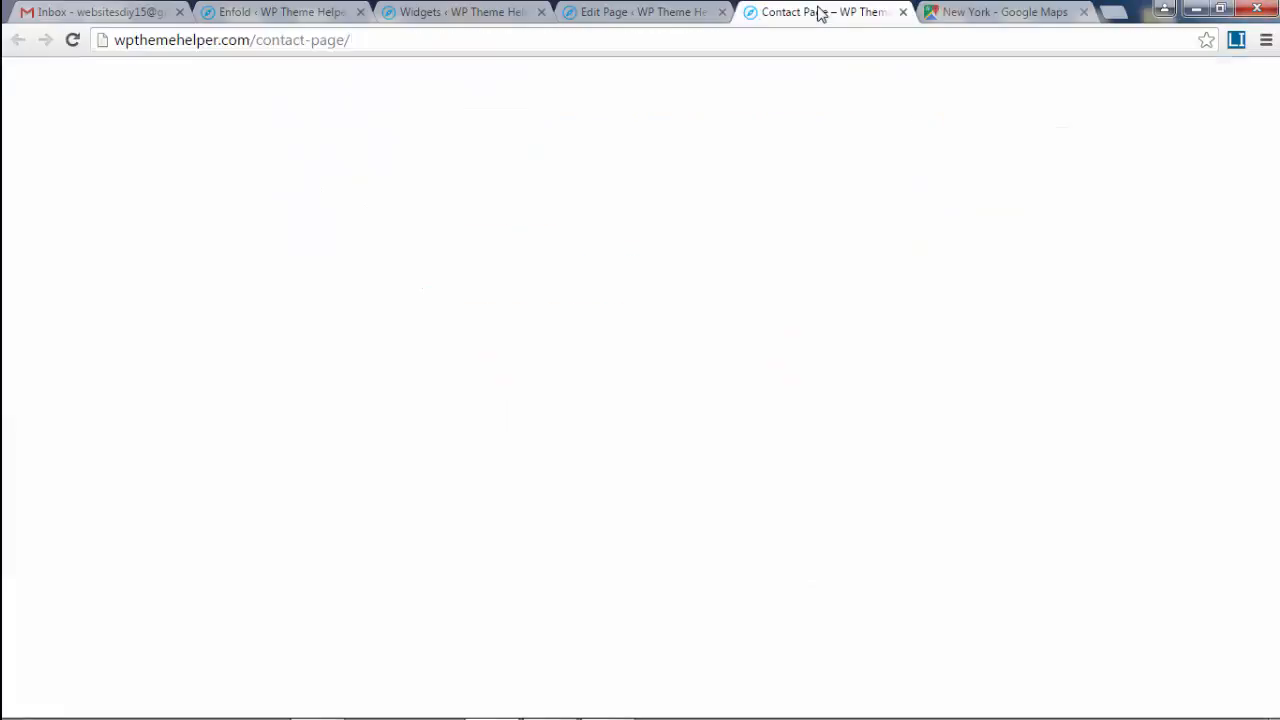
click(648, 14)
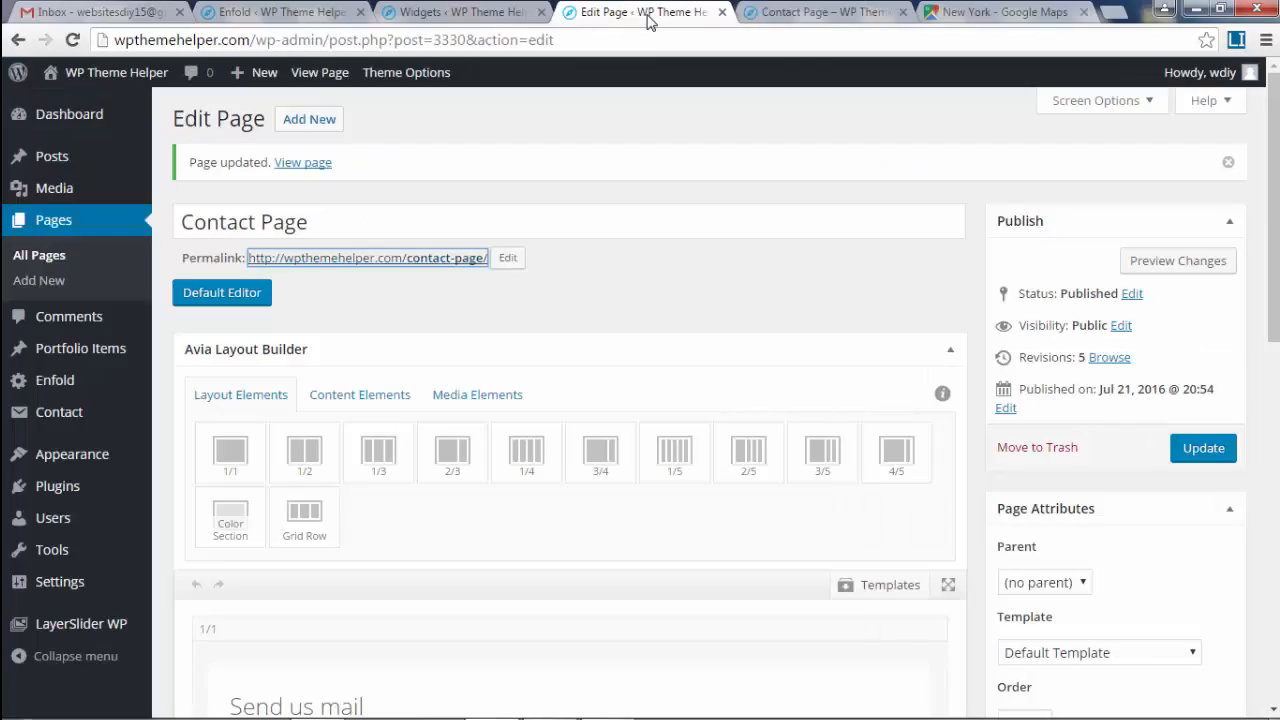
click(465, 18)
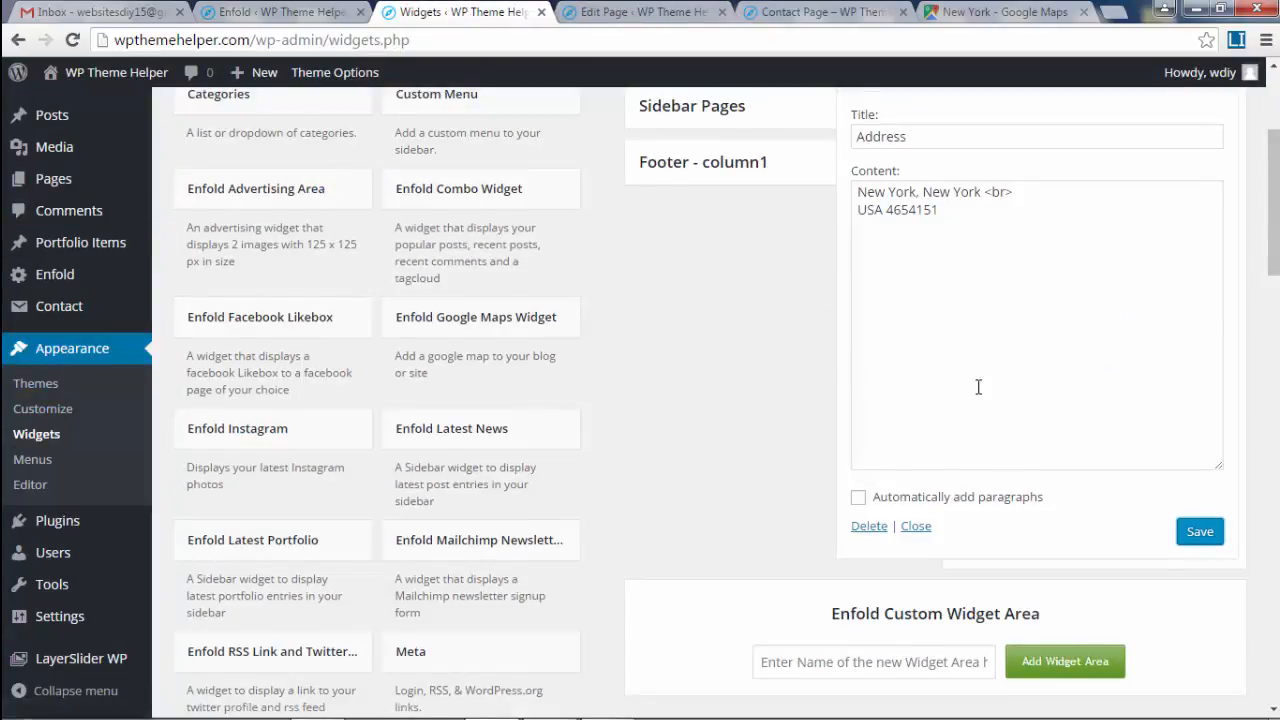
scroll(1129, 258, up, 1)
scroll(1129, 258, up, 1)
click(1131, 214)
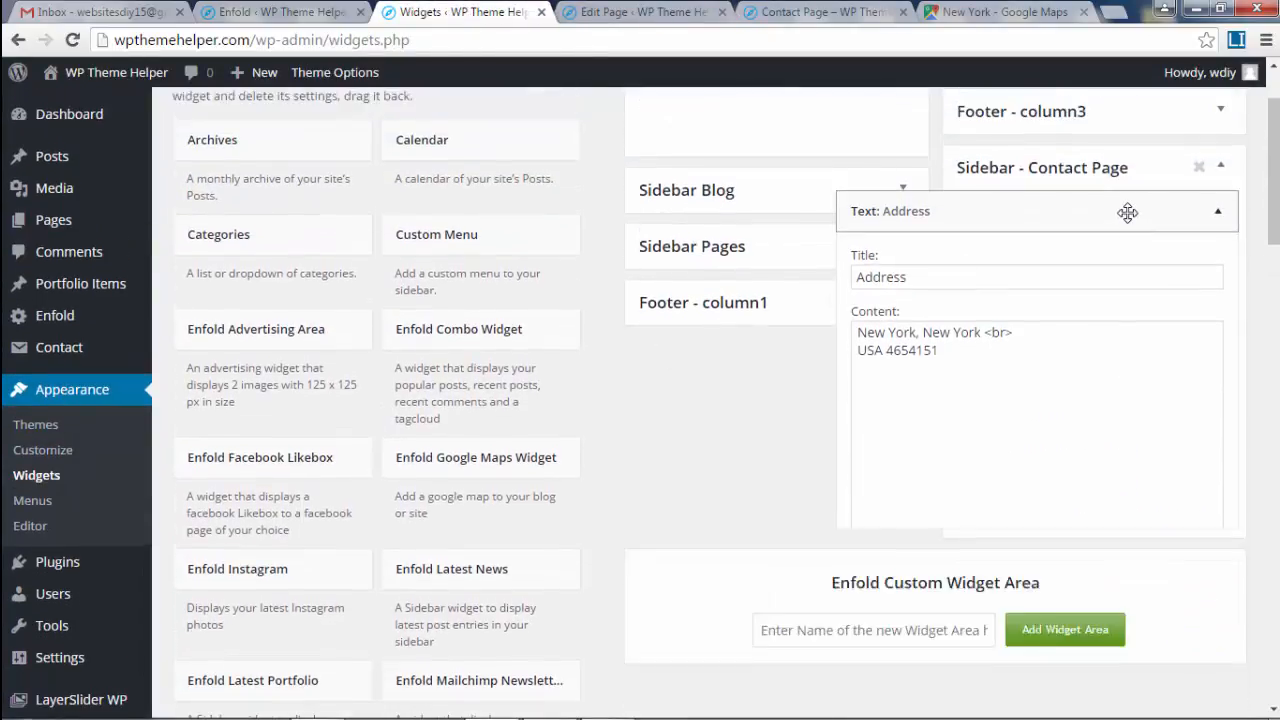
scroll(252, 375, down, 9)
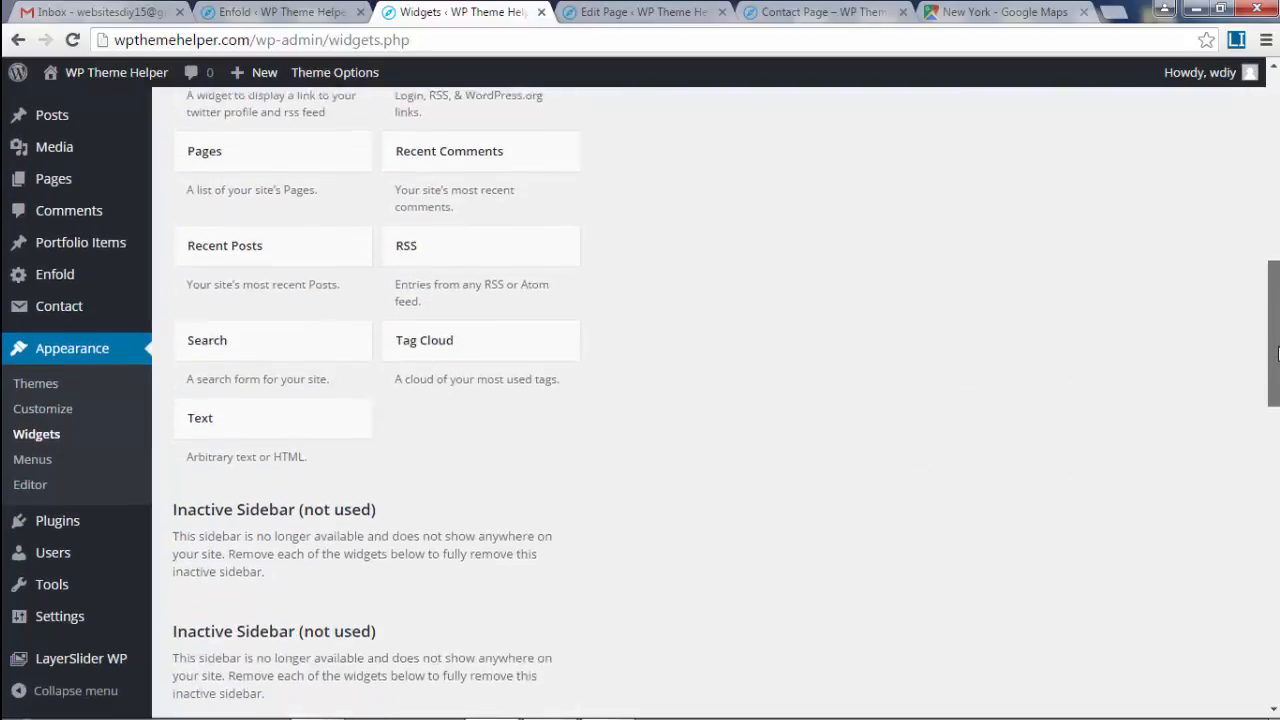
click(252, 385)
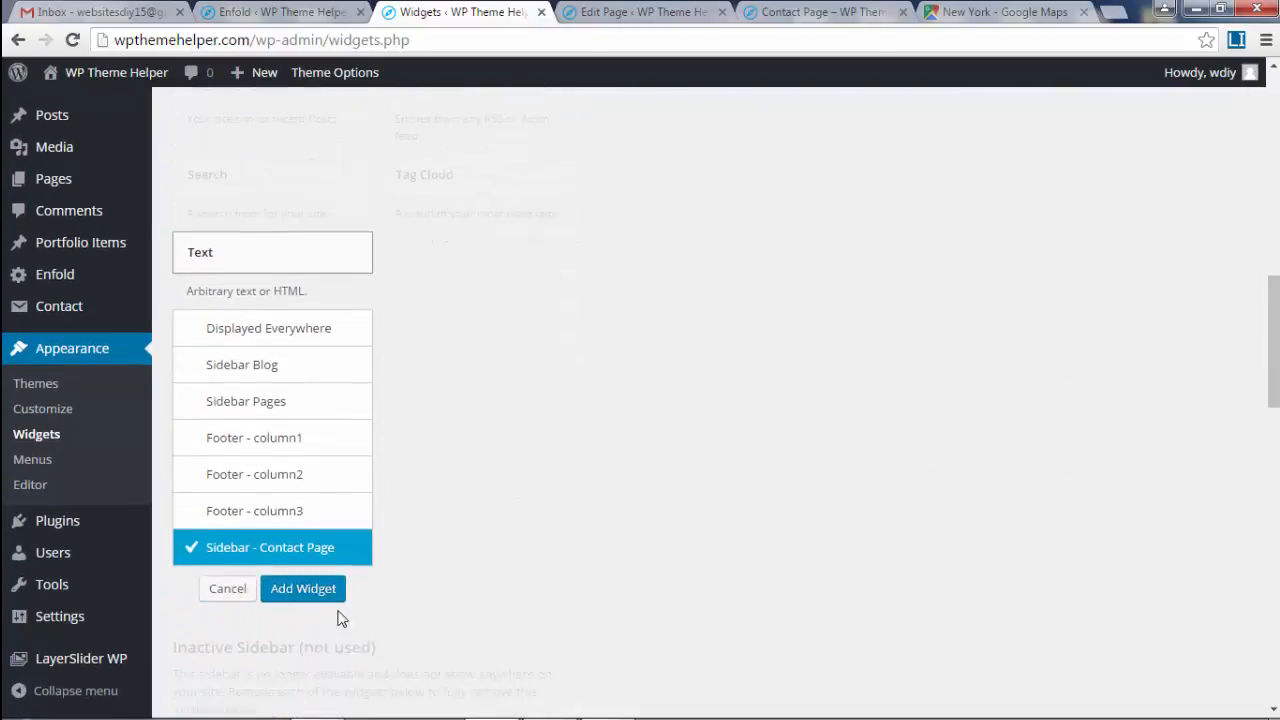
click(302, 590)
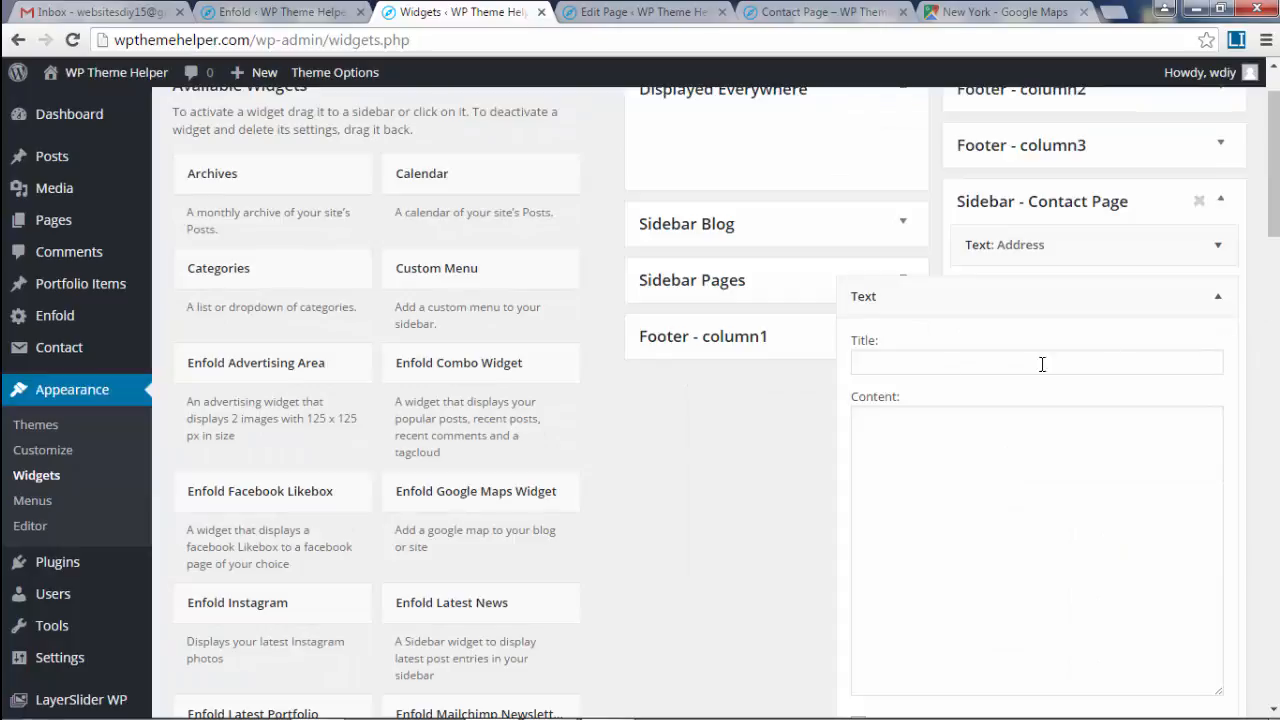
Paste the copied Google Maps iframe code into the new Text widget's content, leaving the title empty.
click(941, 360)
click(987, 482)
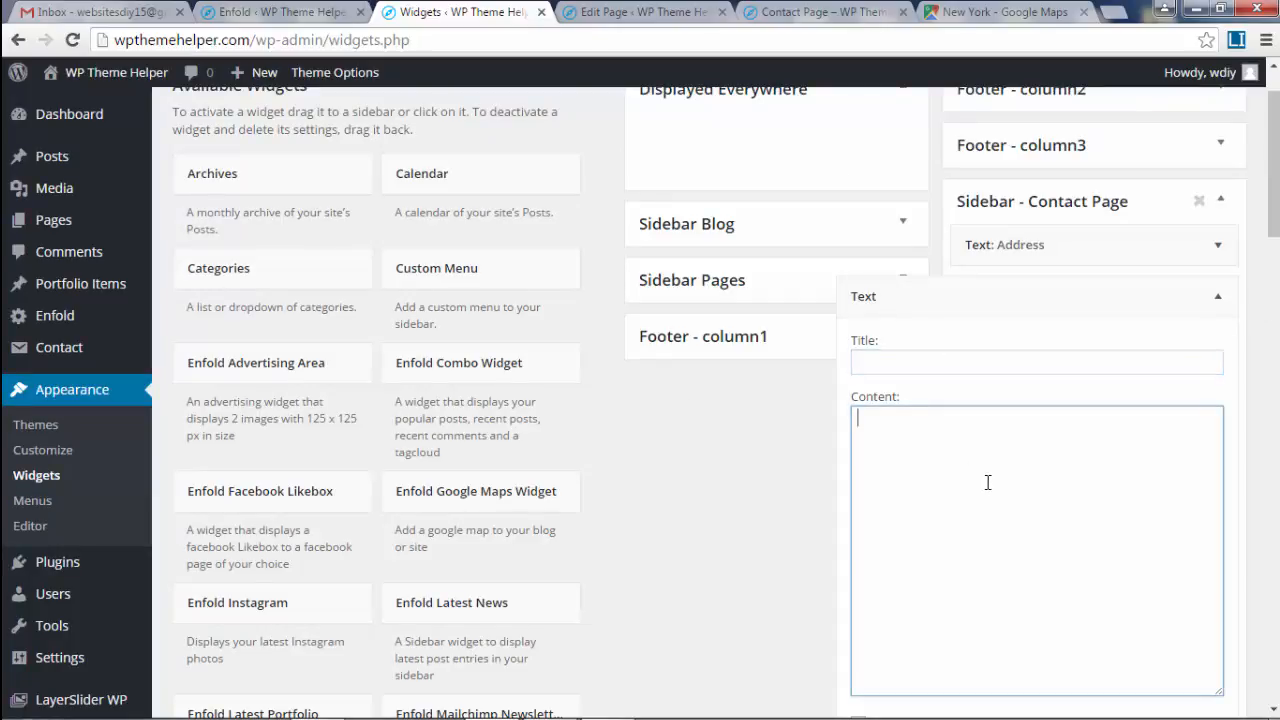
key(ctrl+v)
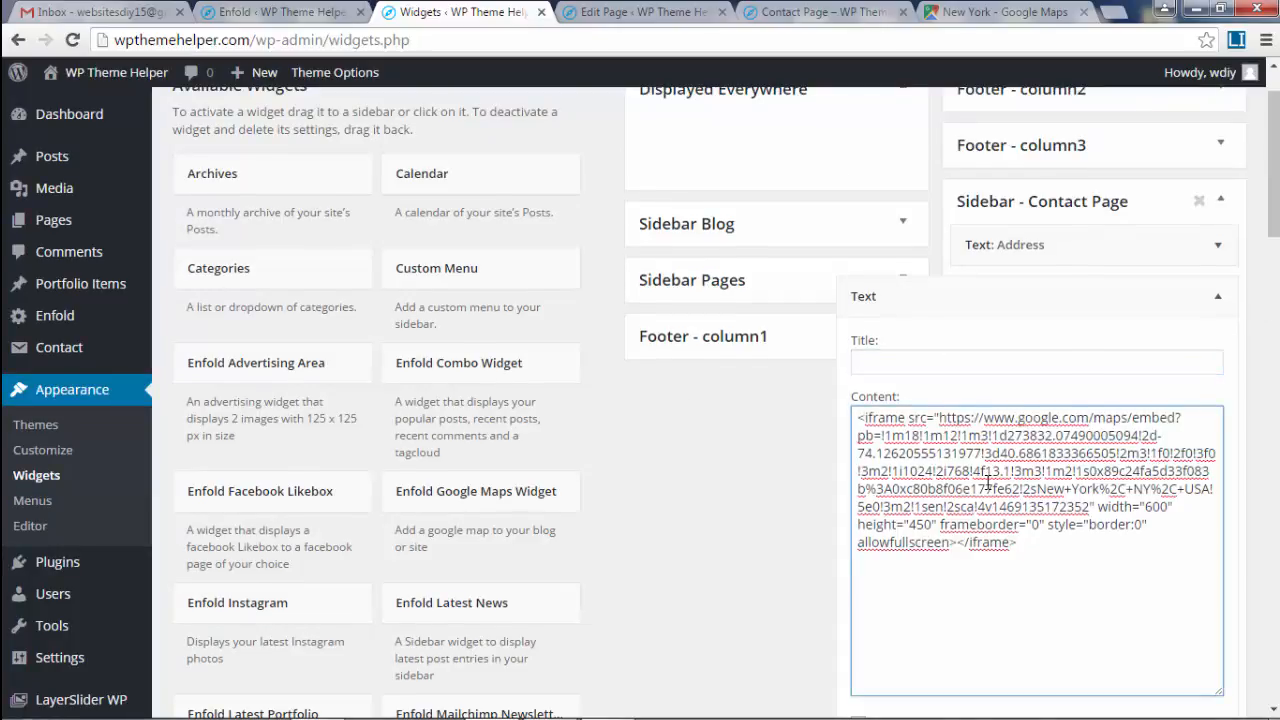
scroll(987, 482, down, 3)
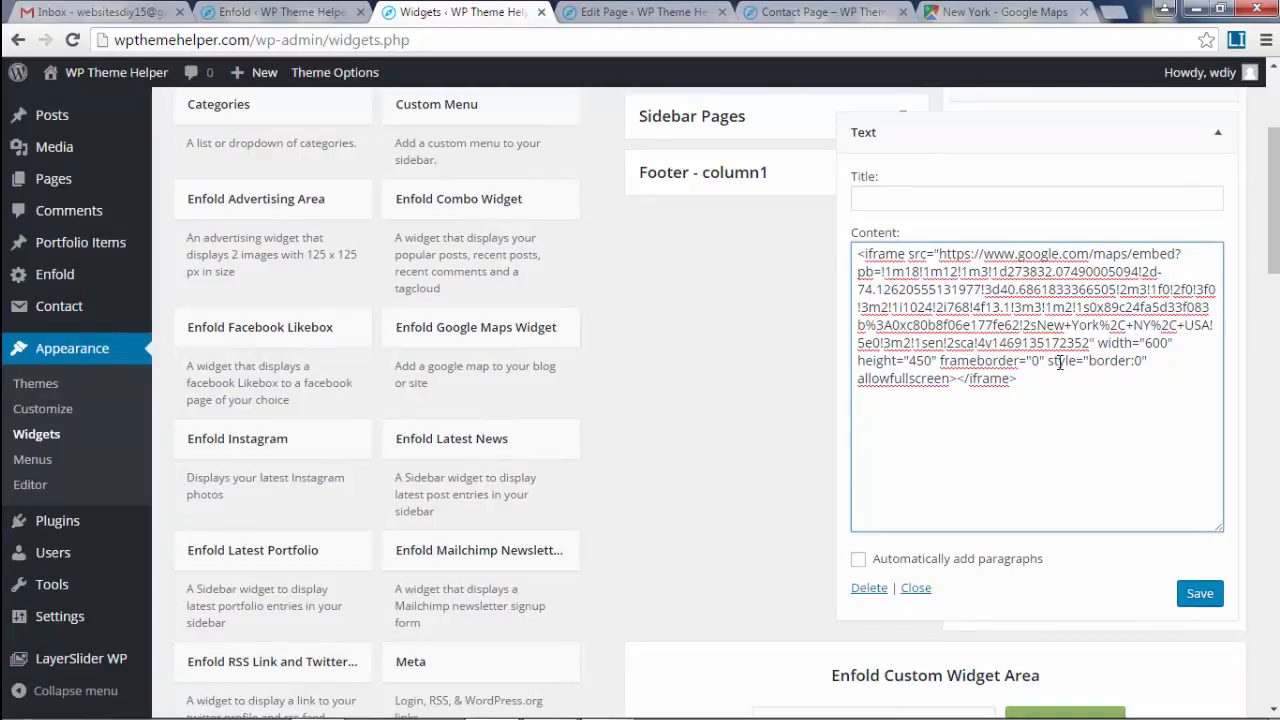
Change the map iframe's width attribute to 100% in the Text widget's content.
key(ctrl+plus)
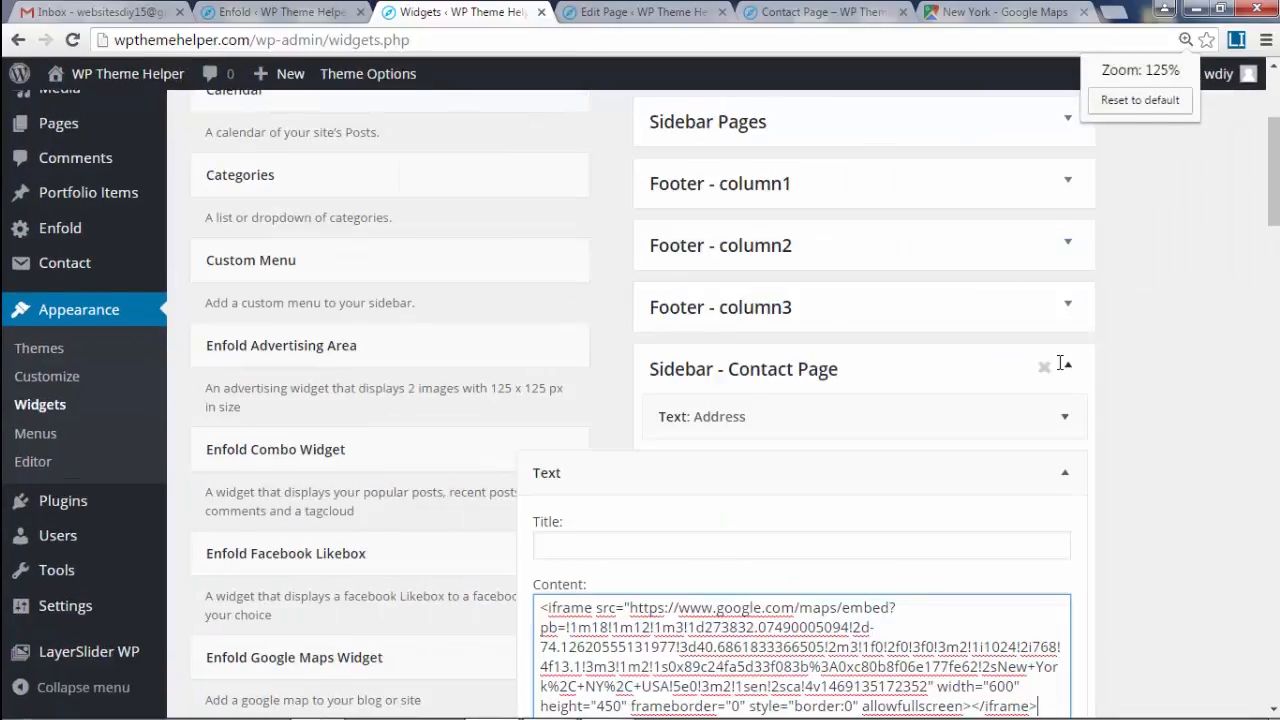
key(ctrl+plus)
scroll(1060, 365, down, 5)
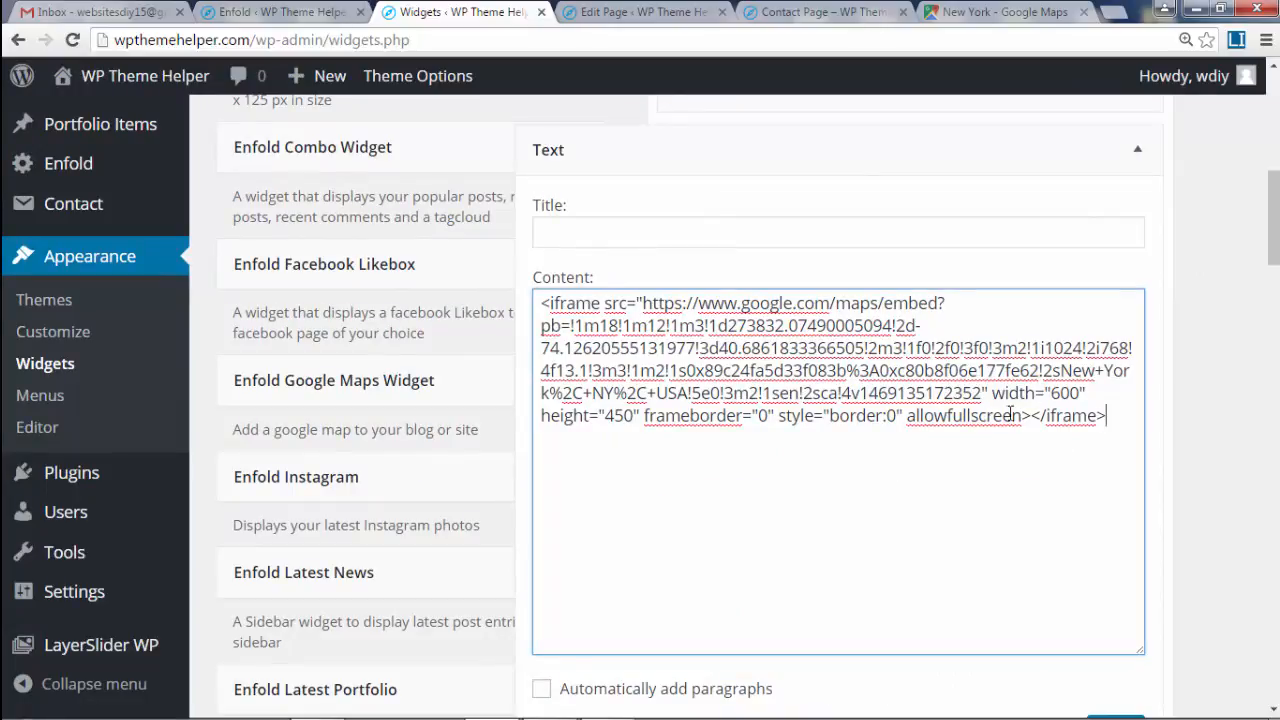
drag(1051, 394, 1083, 393)
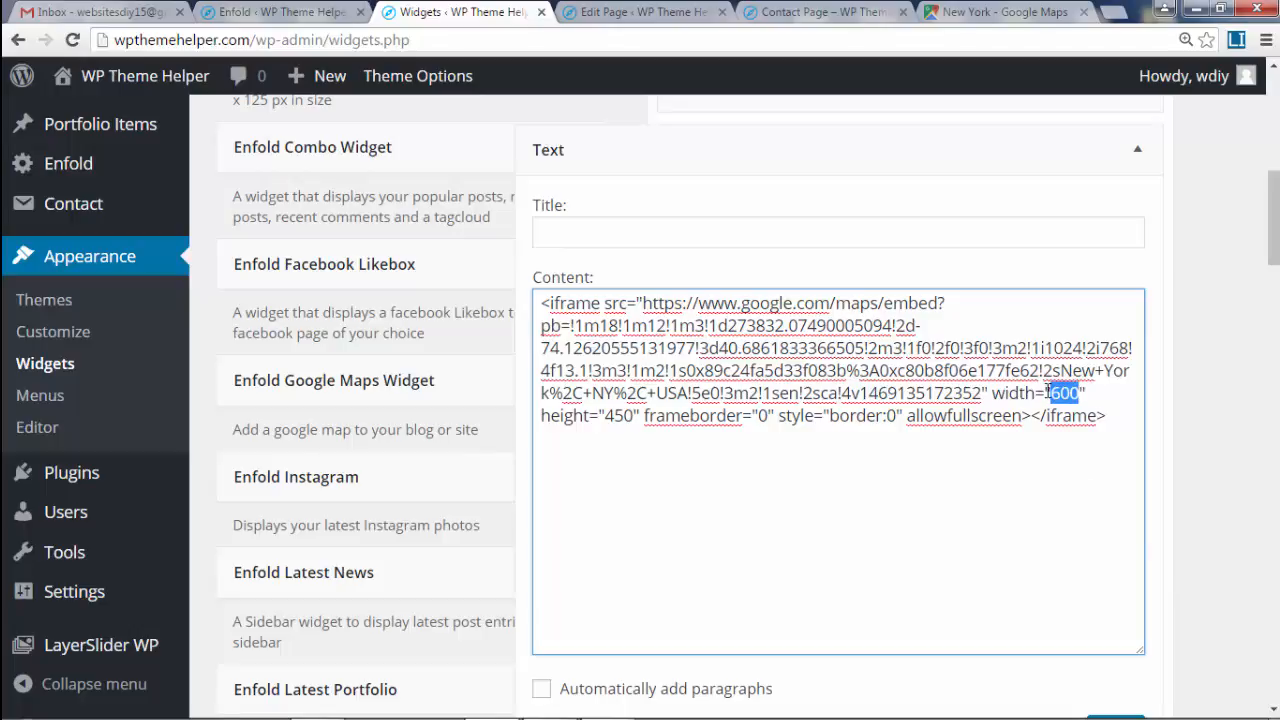
double_click(1063, 393)
text(100)
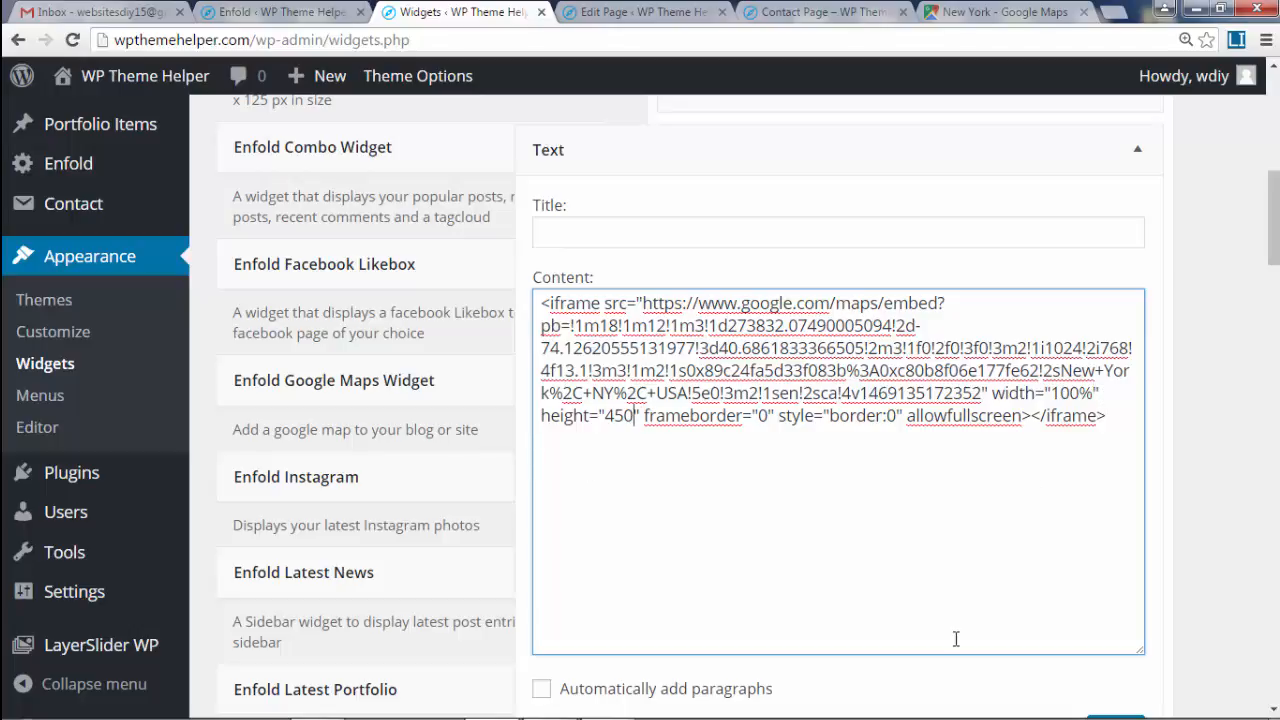
Set the map iframe's height attribute to 250px and collapse the Text widget.
key(BackSpace)
key(BackSpace)
key(BackSpace)
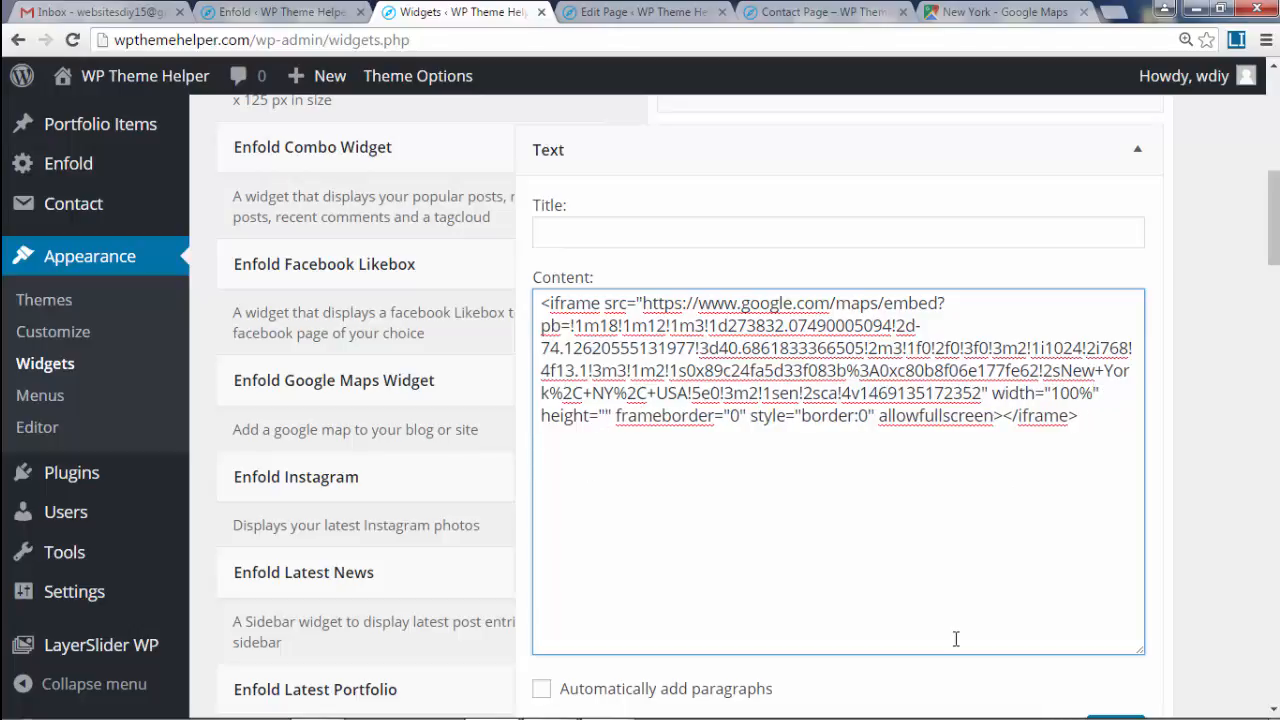
text(250)
text(px)
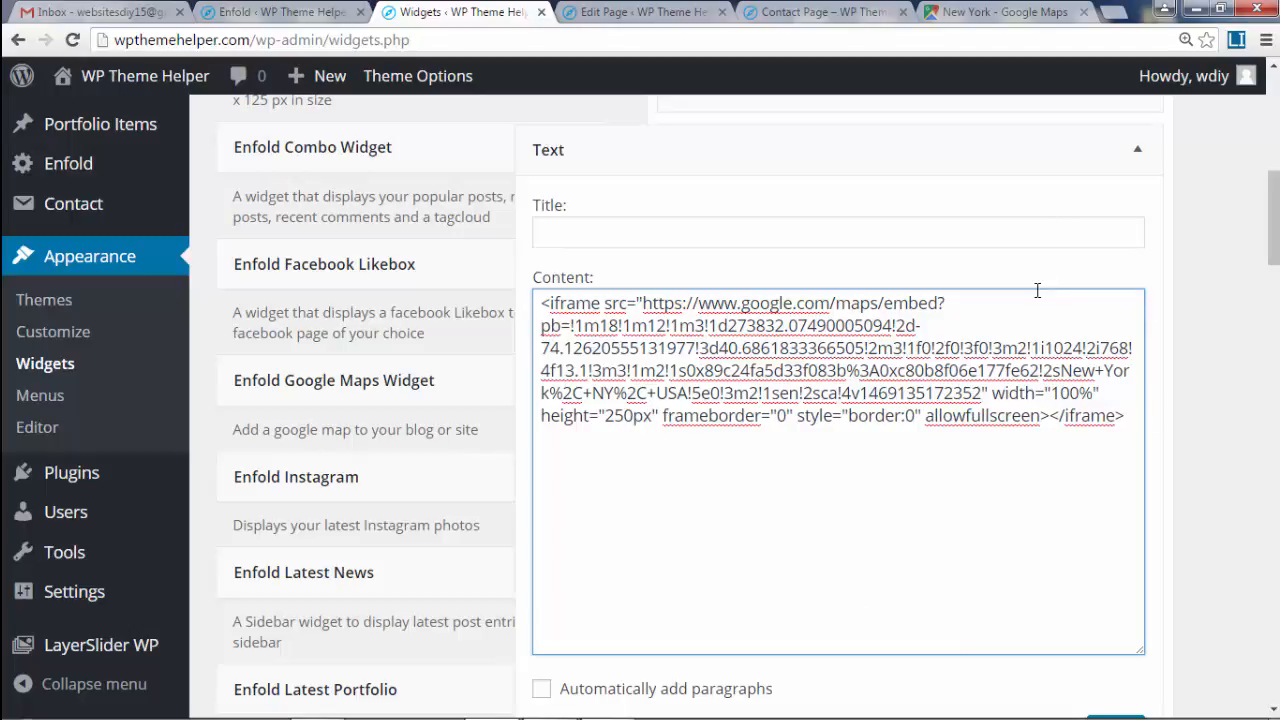
drag(1004, 394, 1100, 394)
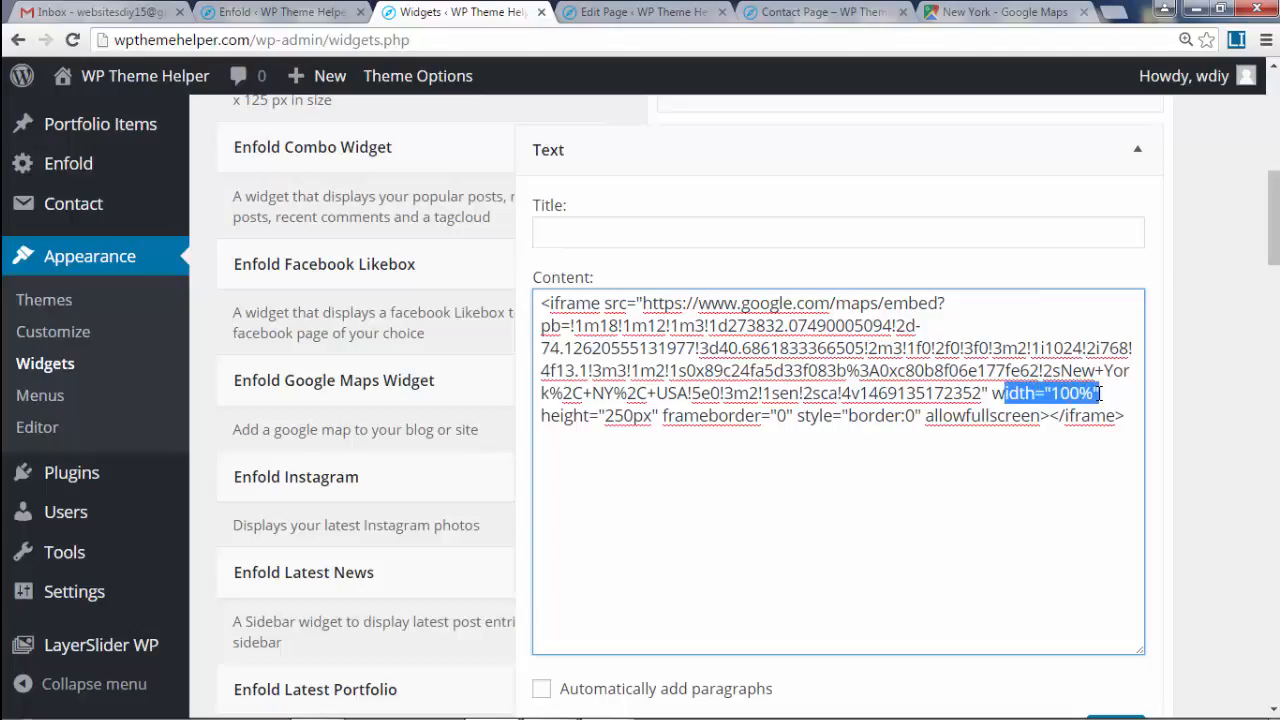
click(1025, 400)
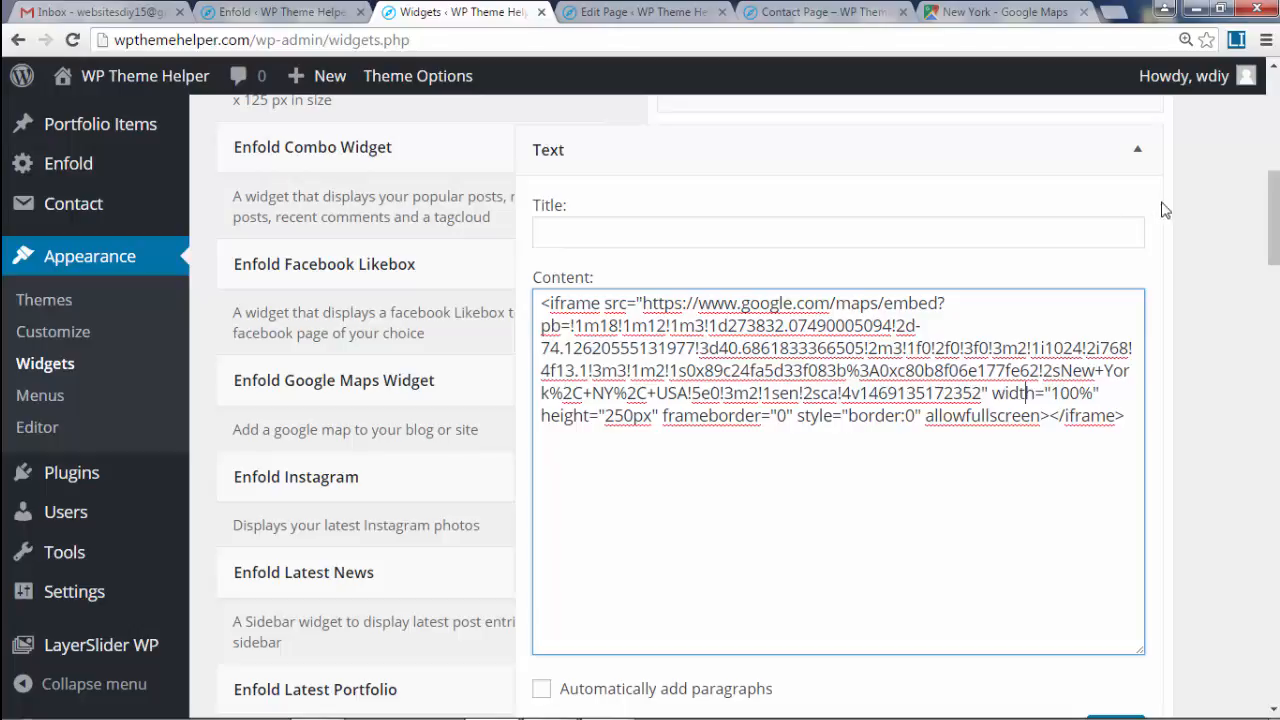
click(1137, 150)
scroll(1085, 377, up, 4)
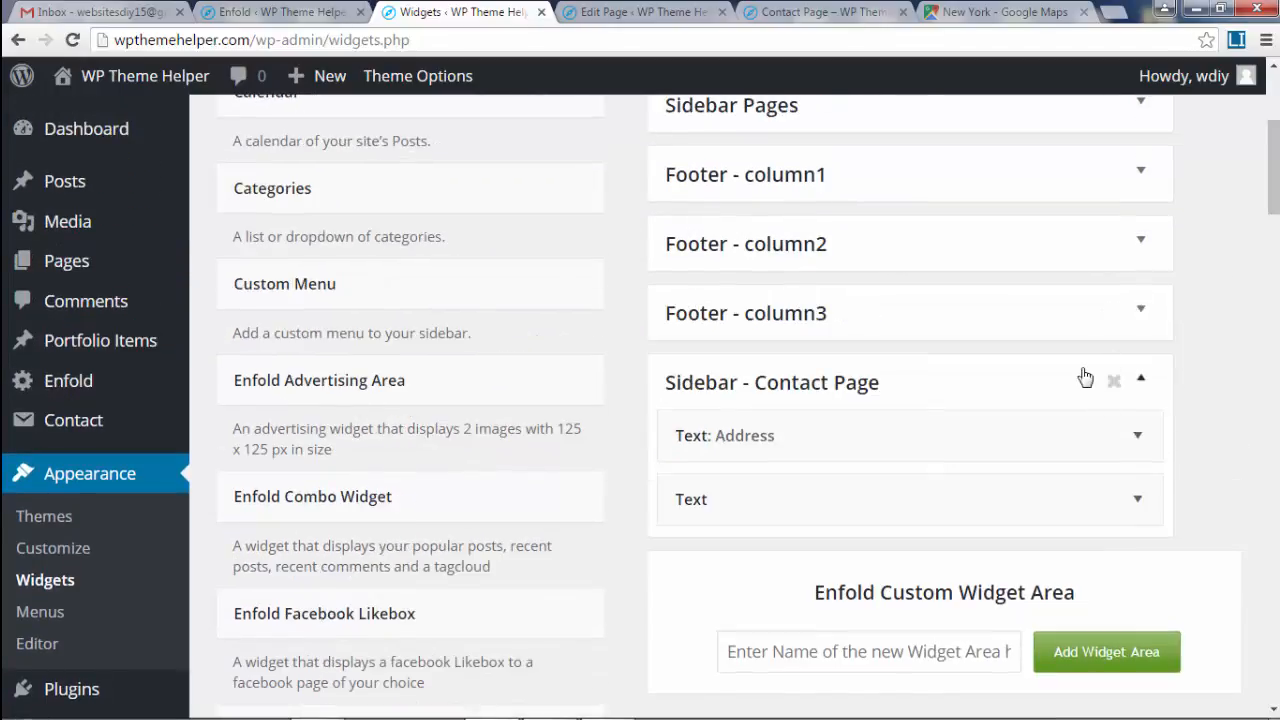
key(ctrl+minus)
key(ctrl+minus)
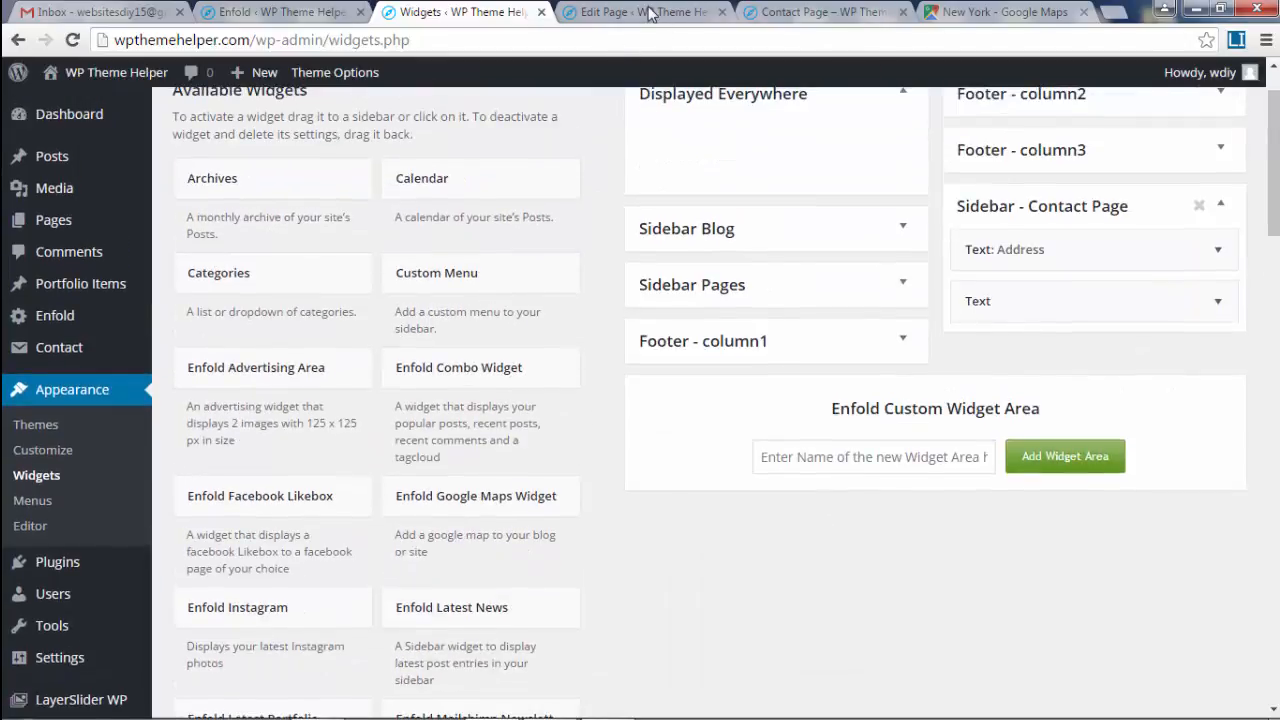
Reload the live contact page and check its sidebar for the embedded map below the address.
click(645, 12)
click(836, 14)
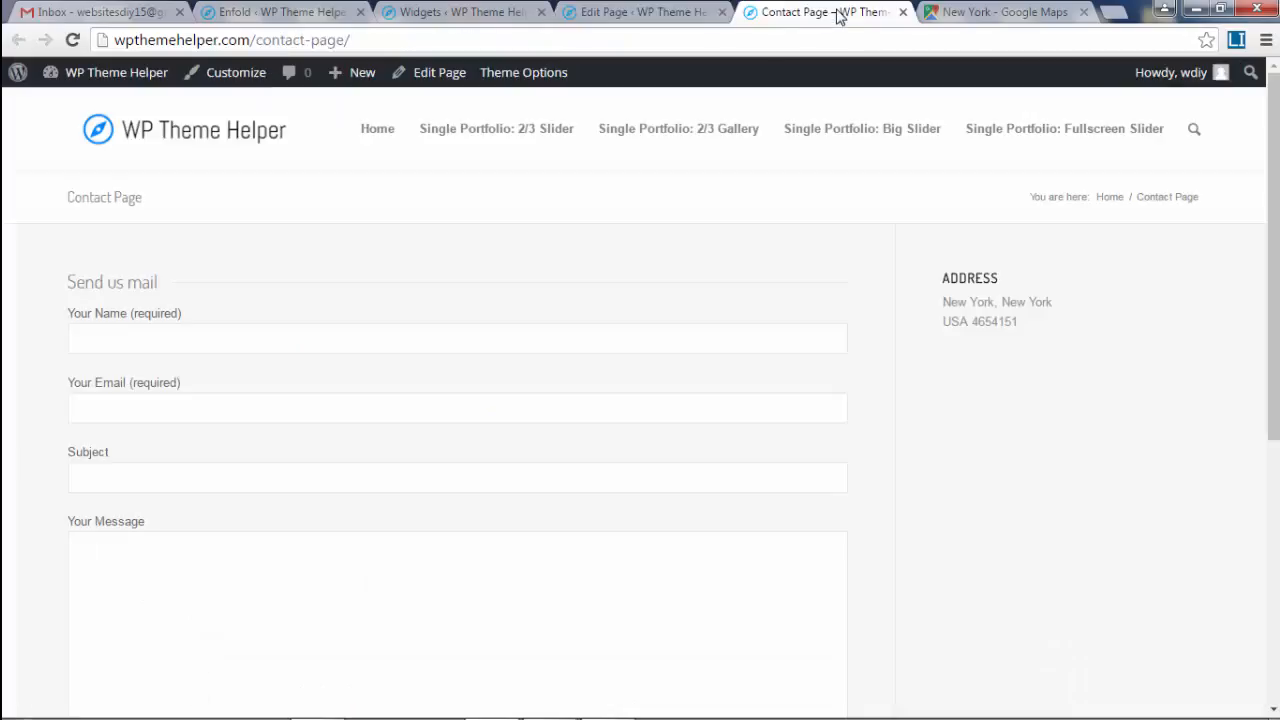
click(72, 40)
drag(961, 278, 972, 440)
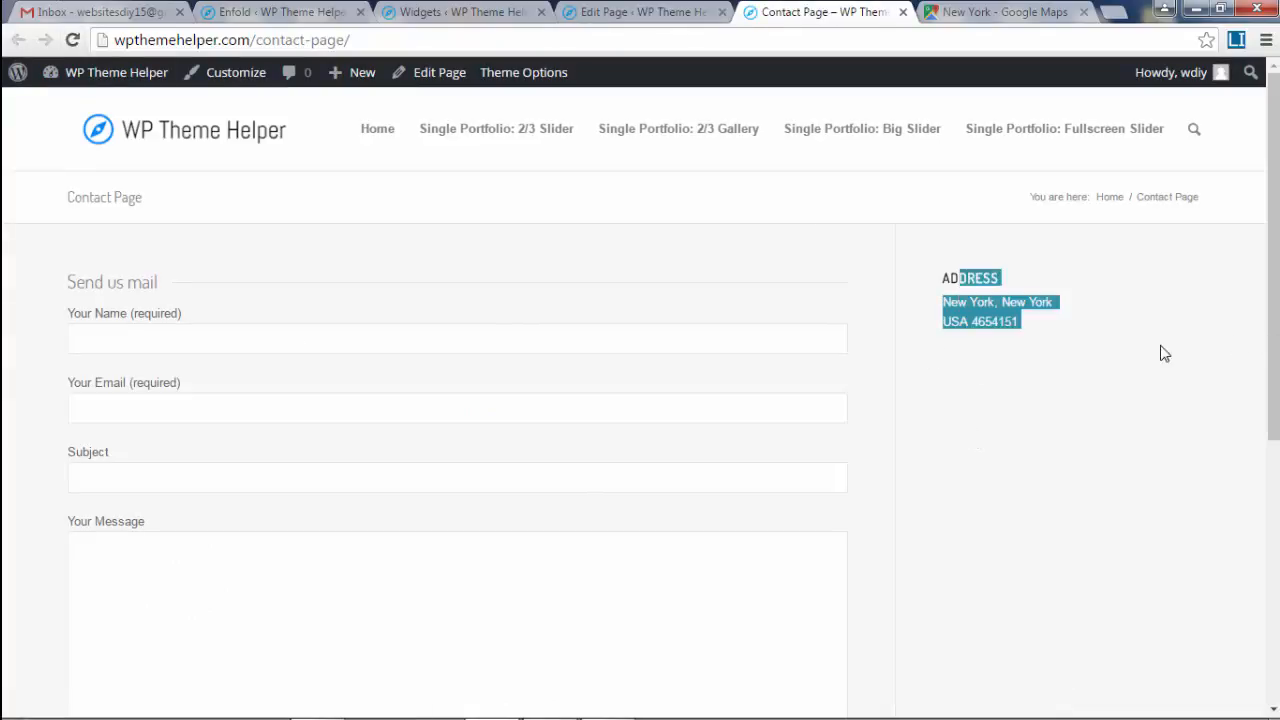
click(1020, 443)
scroll(1020, 443, down, 3)
scroll(1020, 443, up, 3)
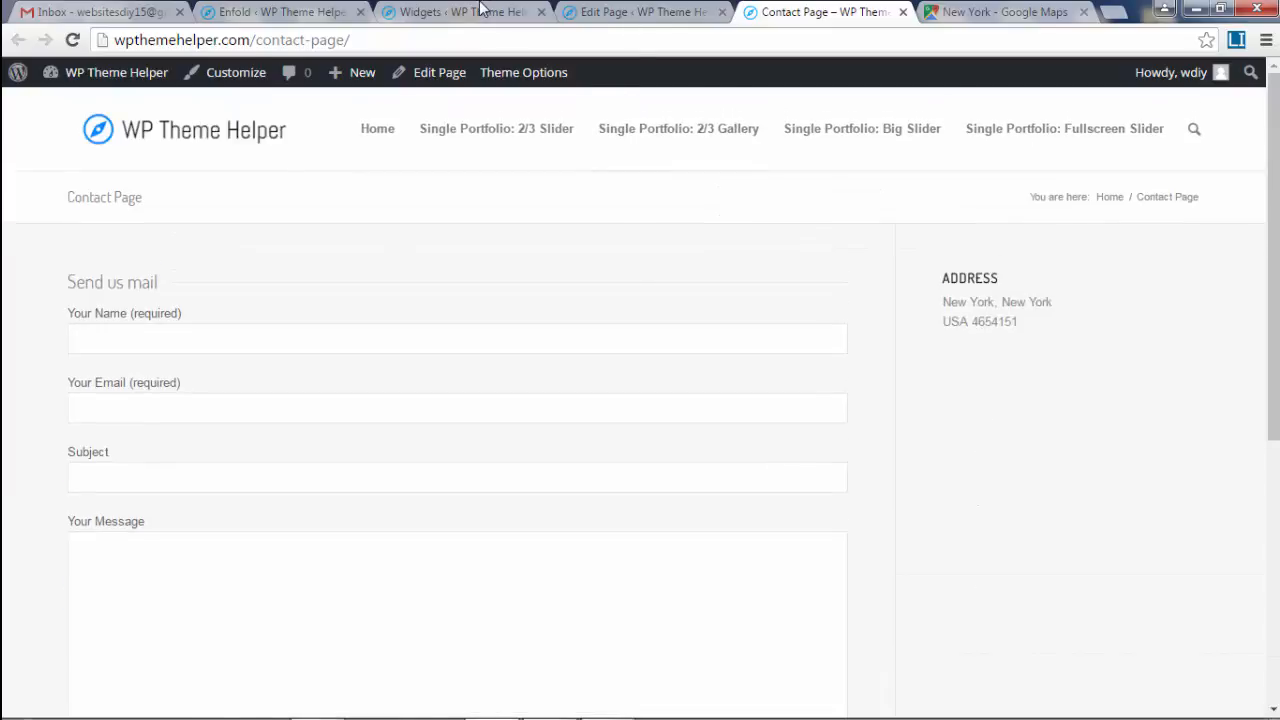
click(481, 9)
click(840, 14)
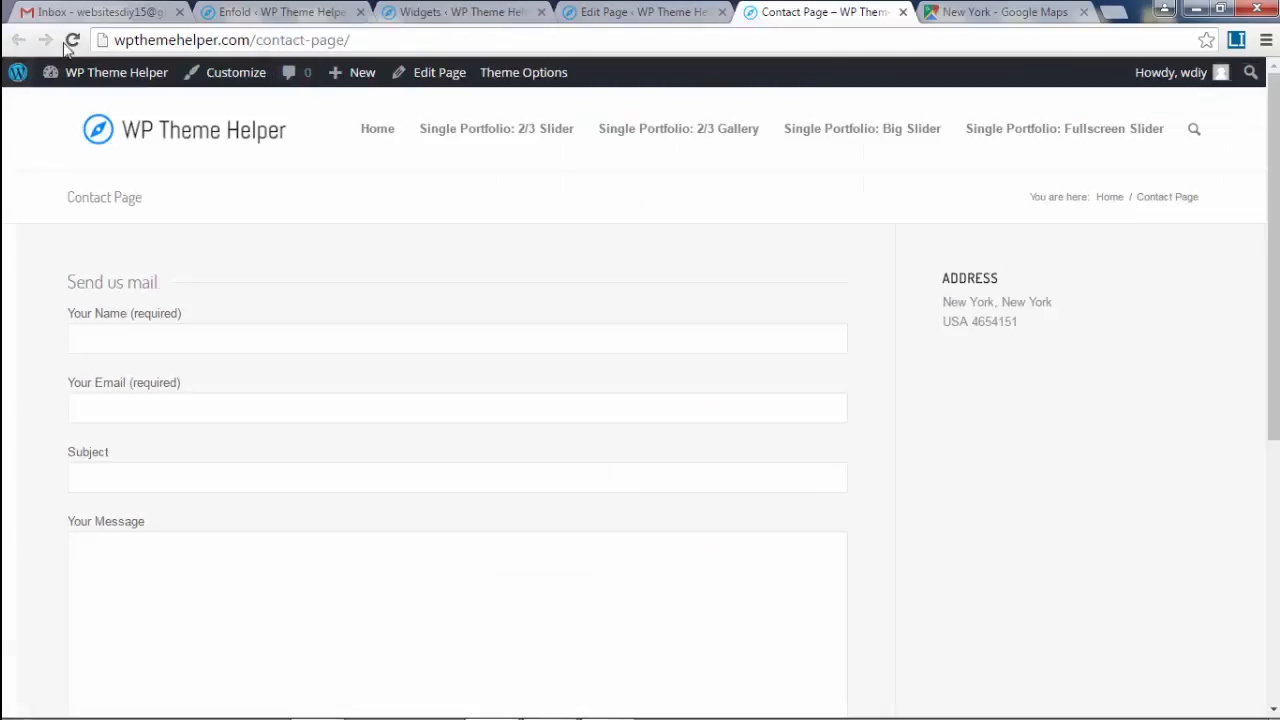
key(F5)
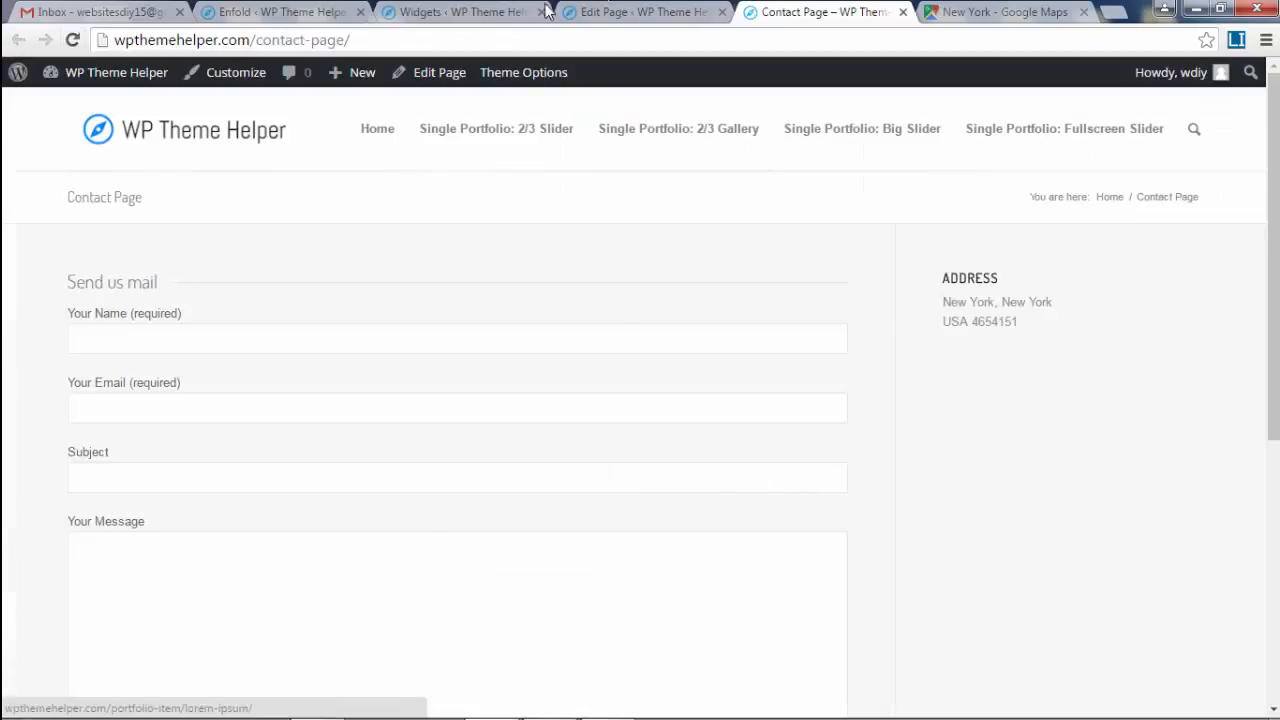
Save the Text widget holding the map code and reload the live contact page to check the sidebar map.
click(460, 12)
drag(1151, 290, 1119, 298)
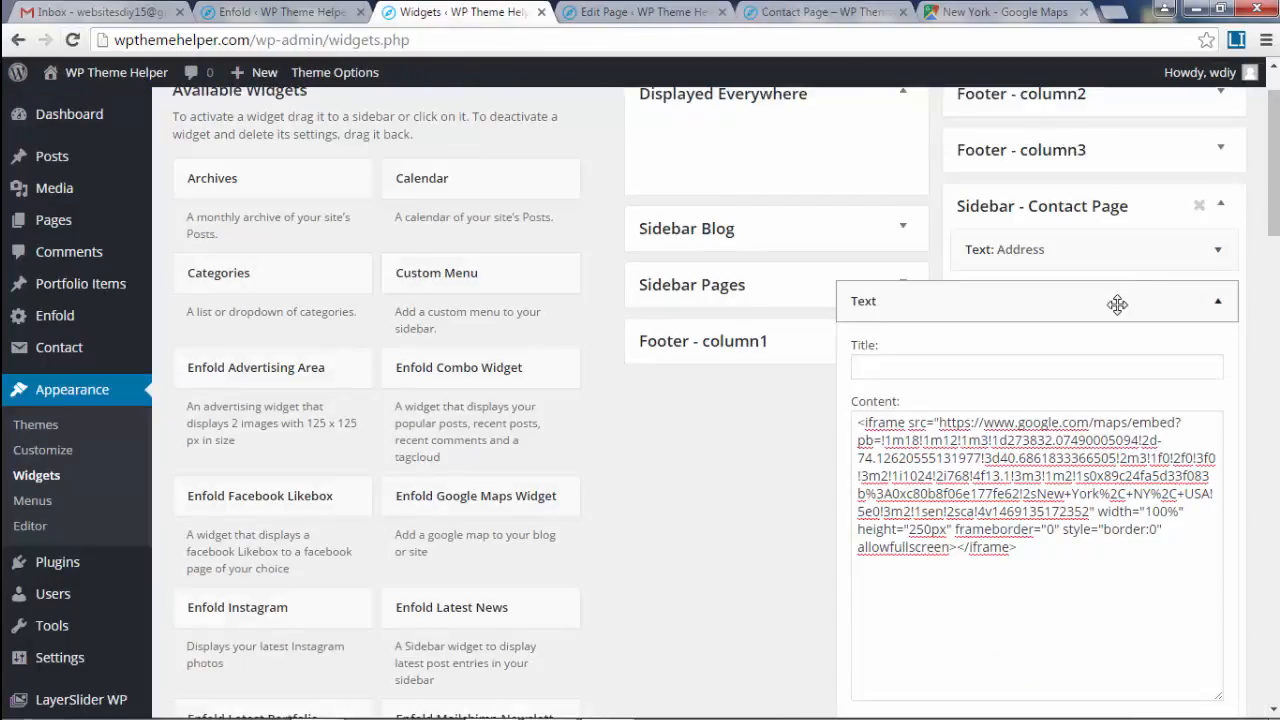
scroll(1160, 420, down, 3)
click(1200, 527)
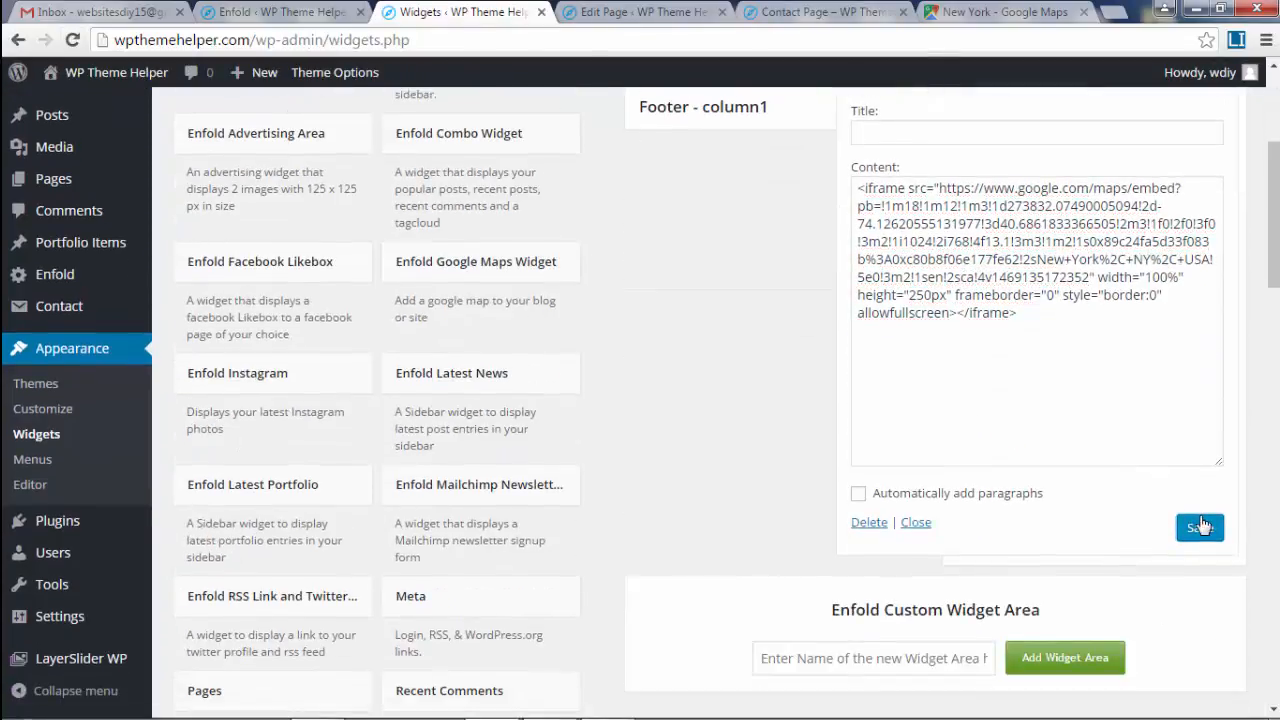
click(820, 12)
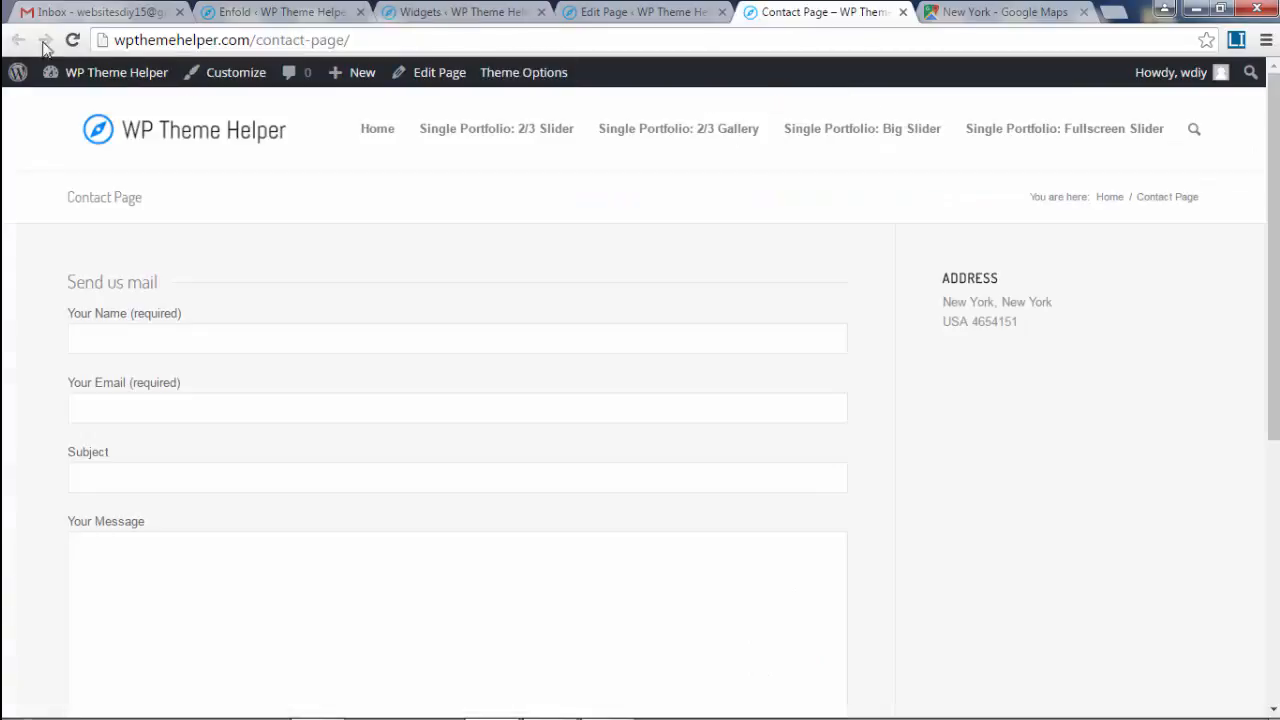
click(73, 40)
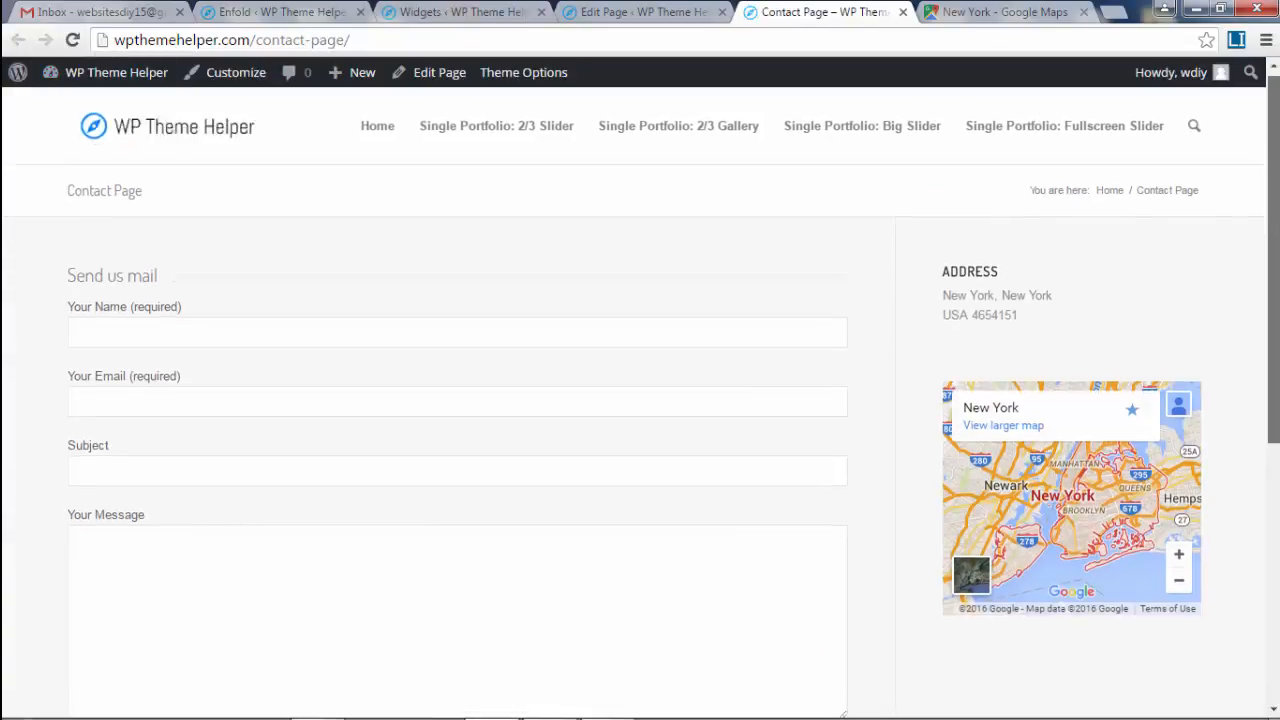
Review the live contact page from the form and sidebar map down to the footer.
scroll(1100, 257, down, 2)
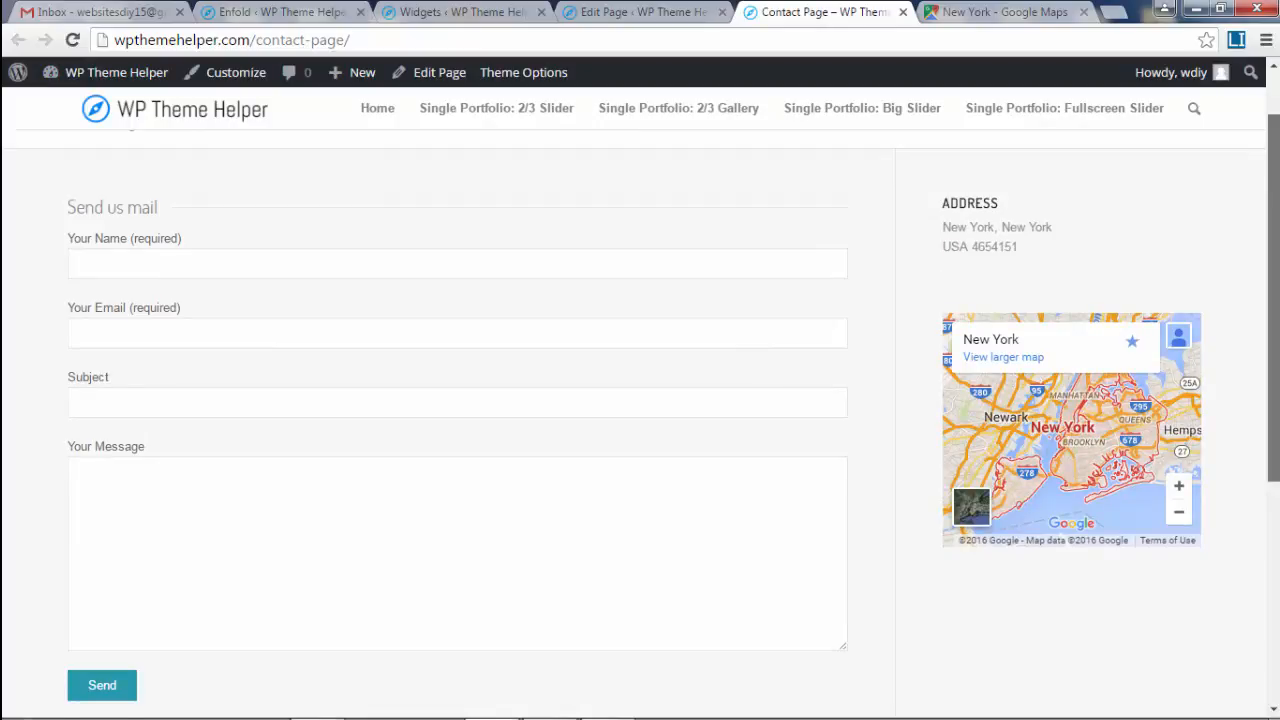
scroll(640, 408, down, 4)
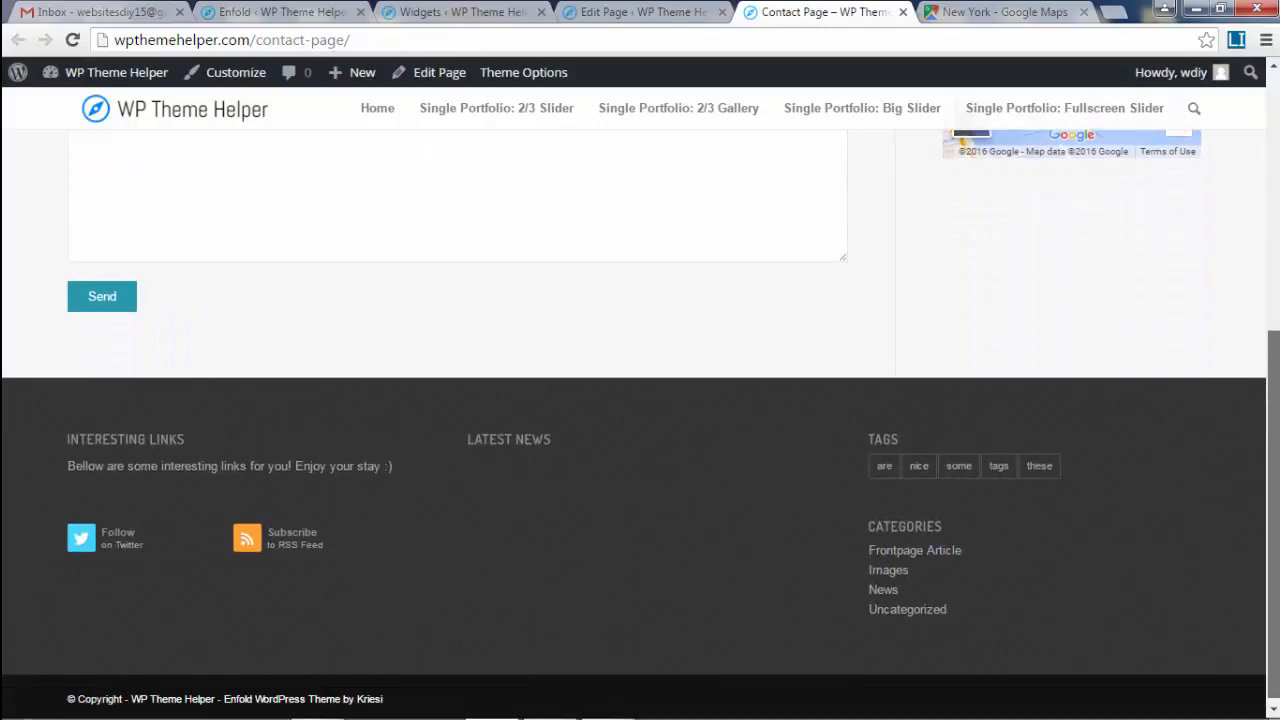
scroll(640, 400, up, 5)
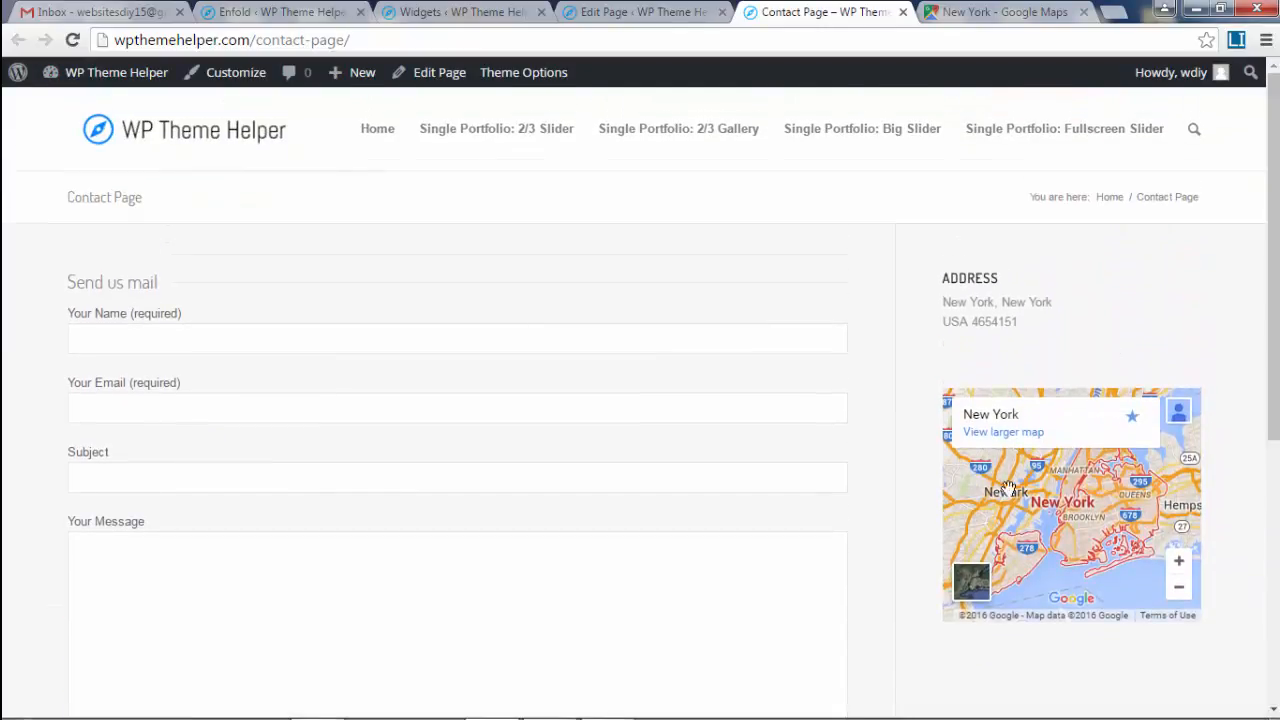
Collapse the map Text widget and add a Calendar widget below it in the Contact Page sidebar.
click(598, 14)
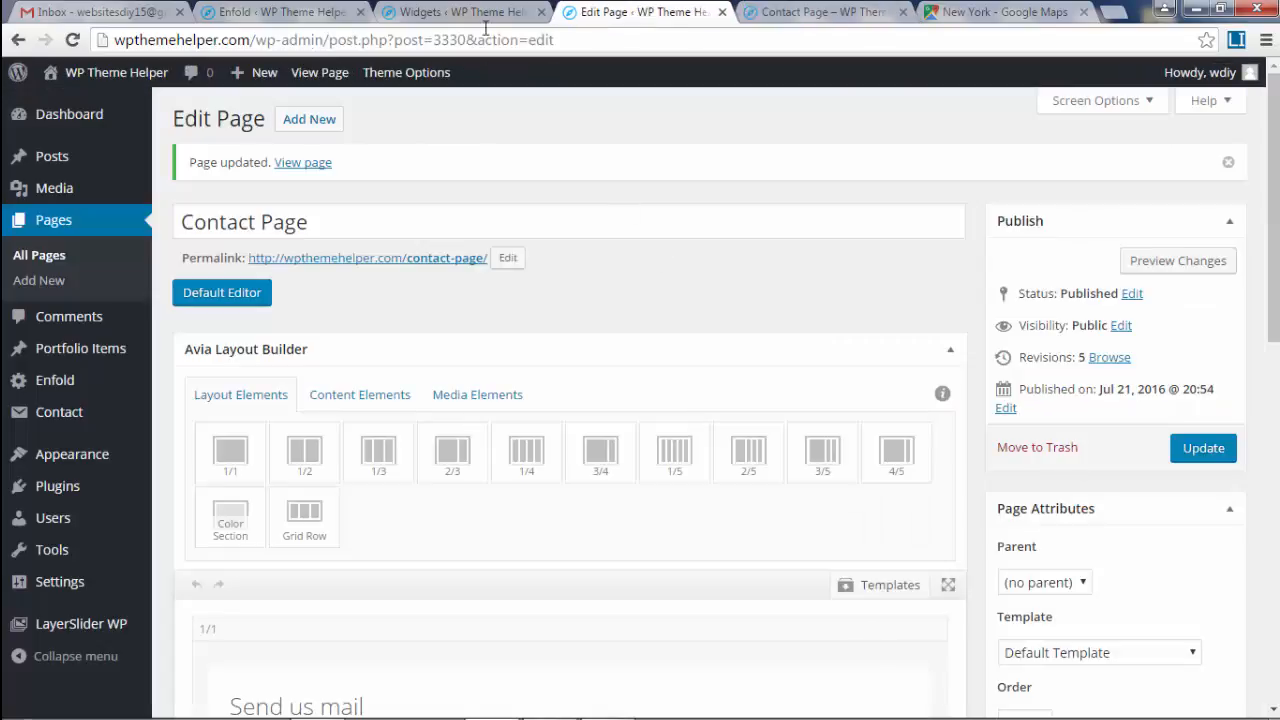
click(455, 12)
scroll(1179, 230, up, 3)
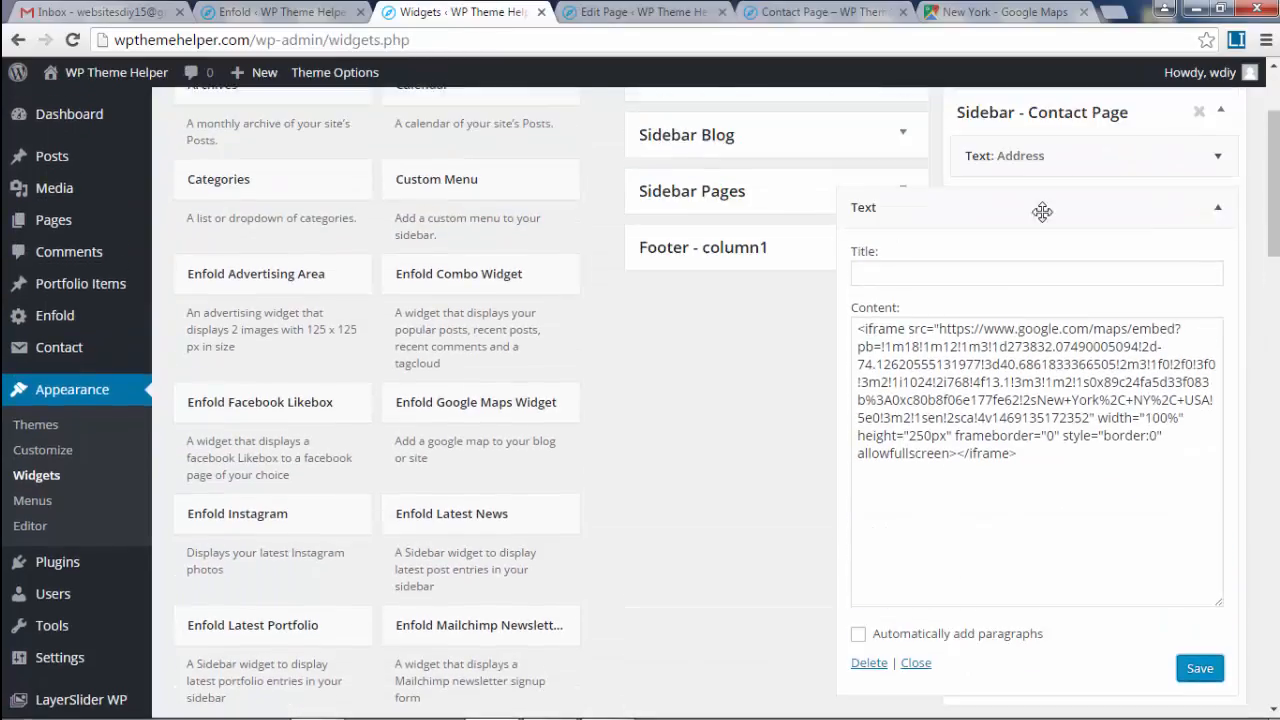
click(1046, 209)
scroll(287, 319, up, 2)
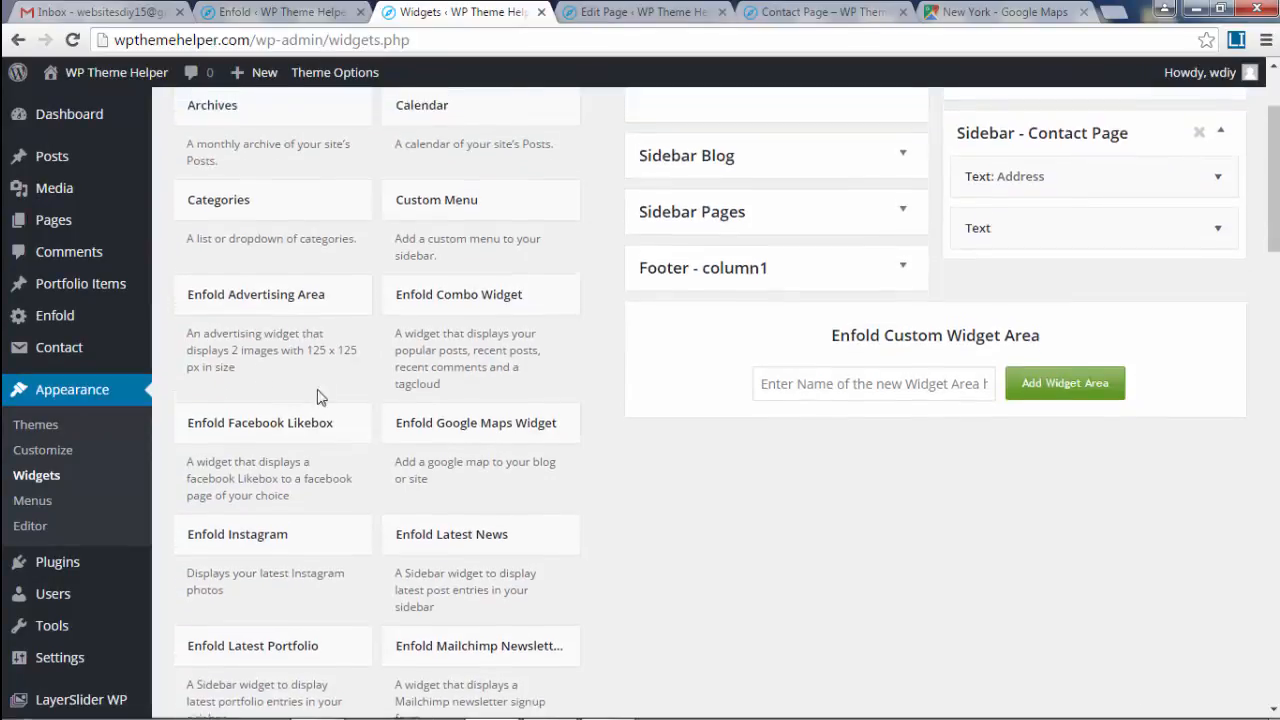
drag(421, 253, 1069, 433)
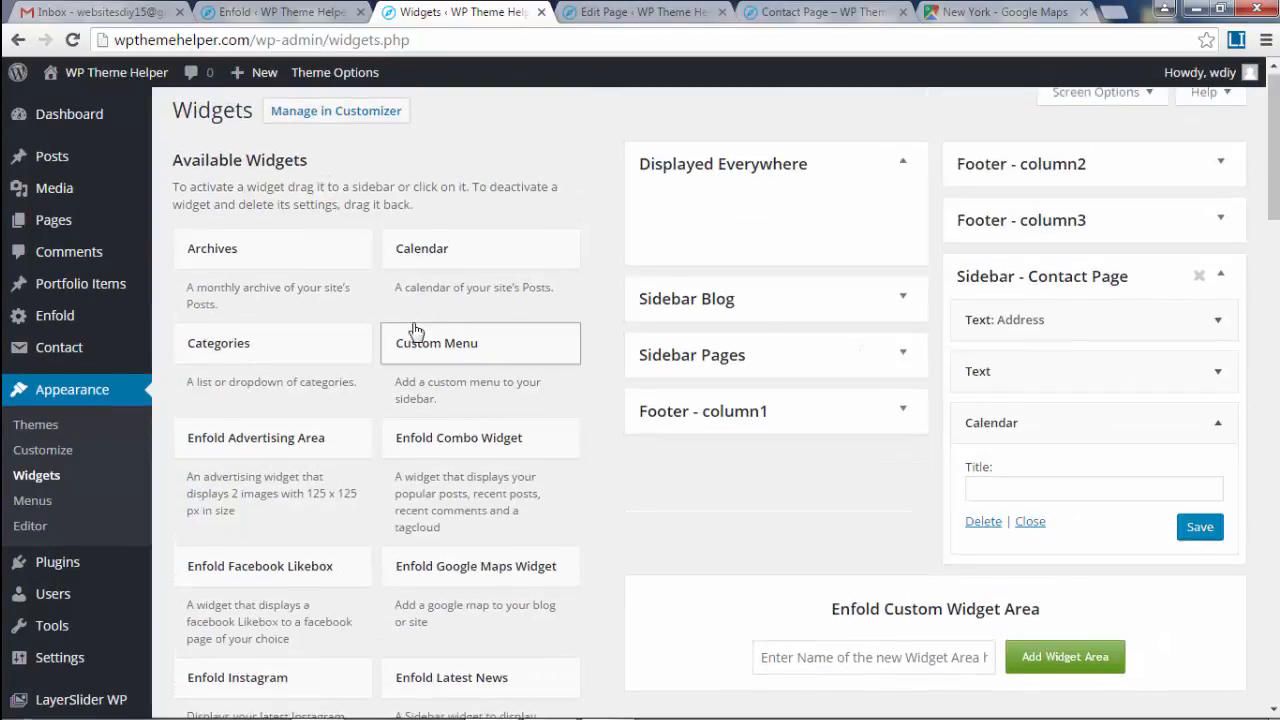
Look through the available widgets, including the Enfold widgets, for other sidebar options.
scroll(460, 380, down, 1)
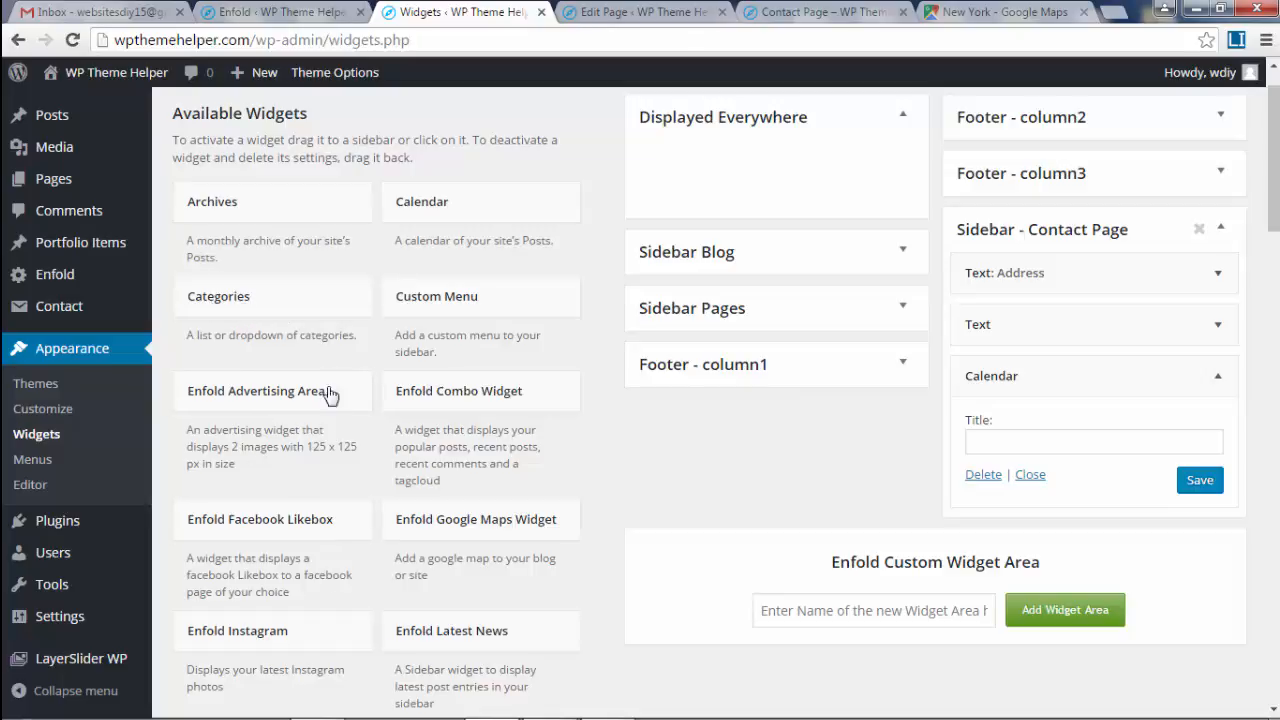
mouse_move(208, 300)
mouse_down()
mouse_move(586, 294)
mouse_move(205, 298)
mouse_up()
scroll(290, 373, down, 3)
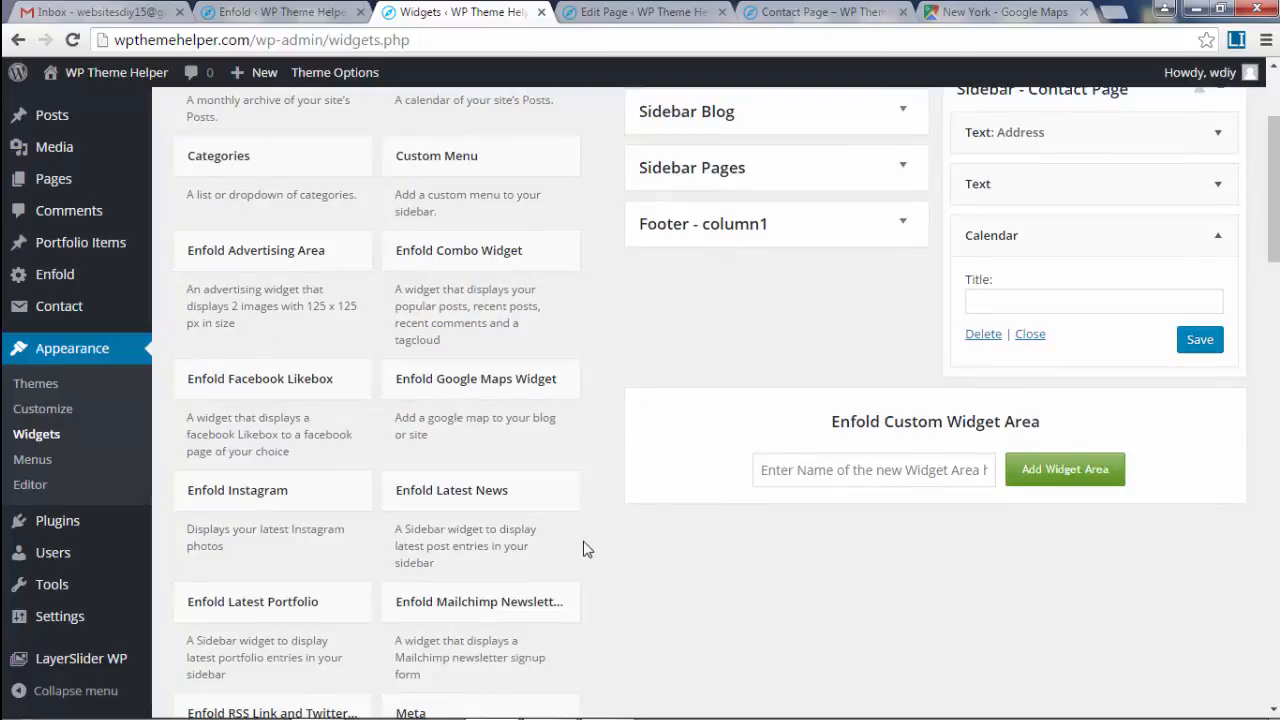
scroll(588, 552, down, 2)
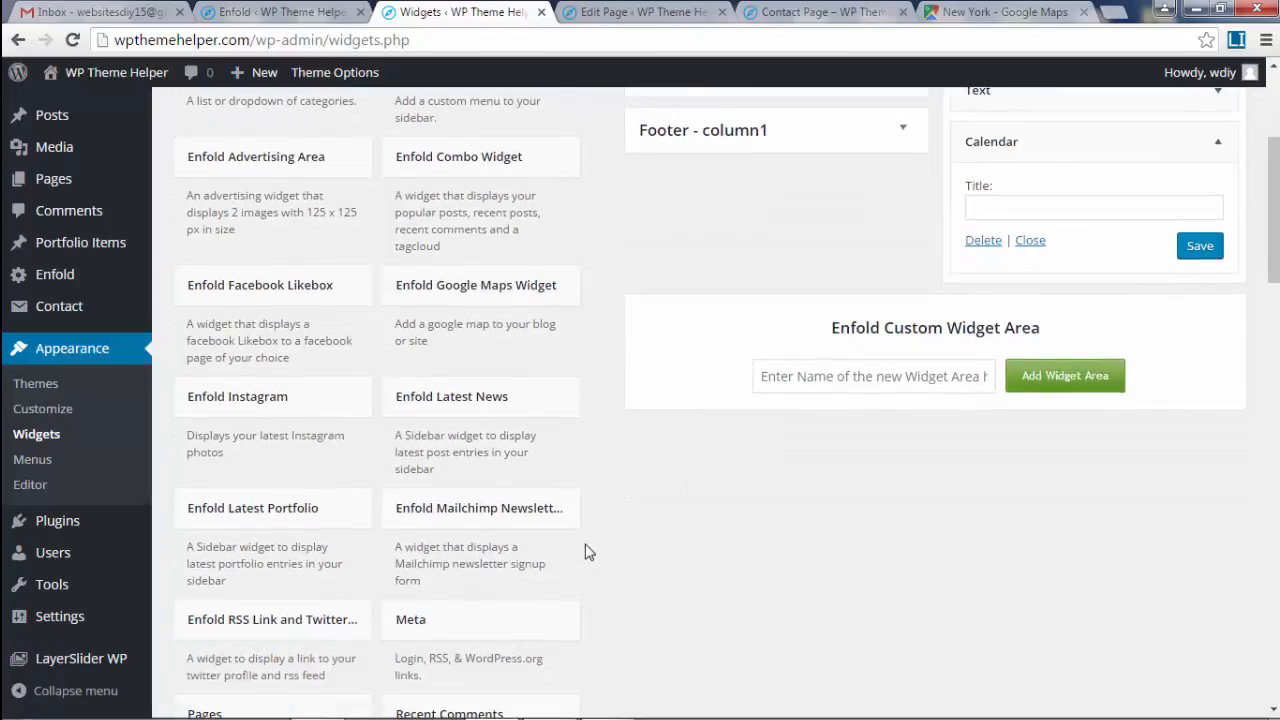
scroll(810, 585, up, 2)
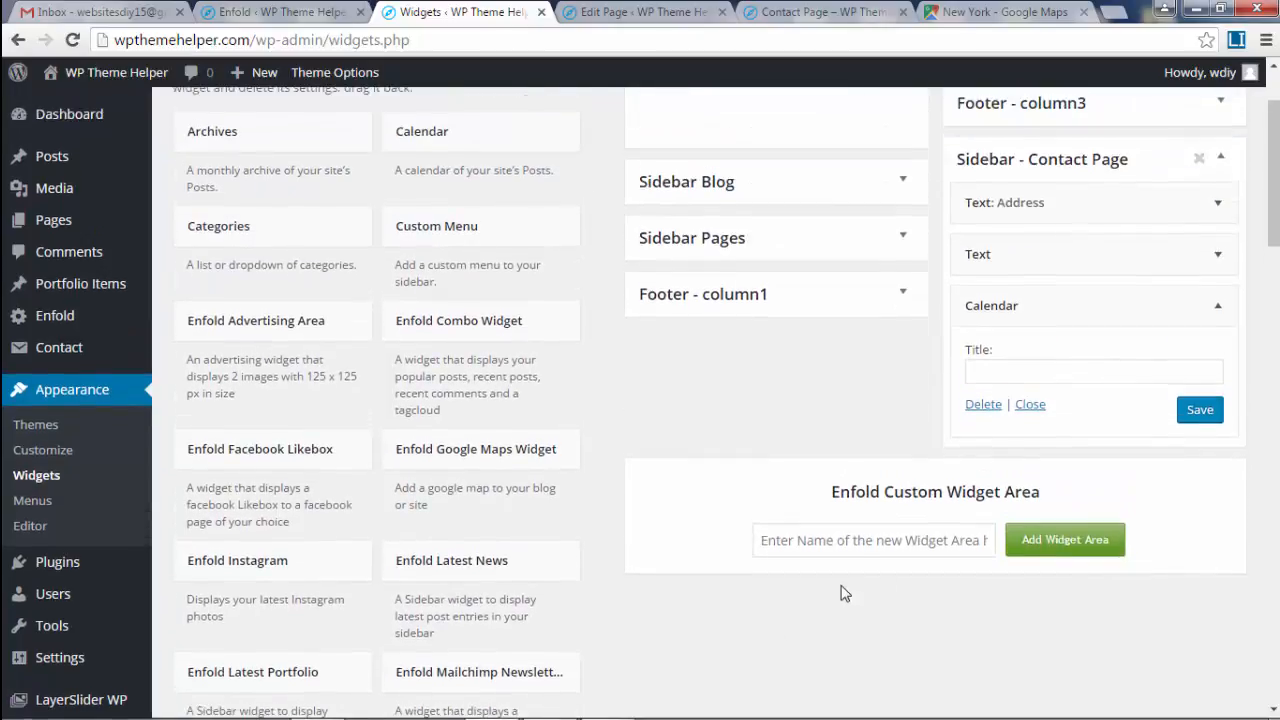
Collapse the Calendar widget and view the live contact page's sidebar.
click(1003, 14)
click(918, 119)
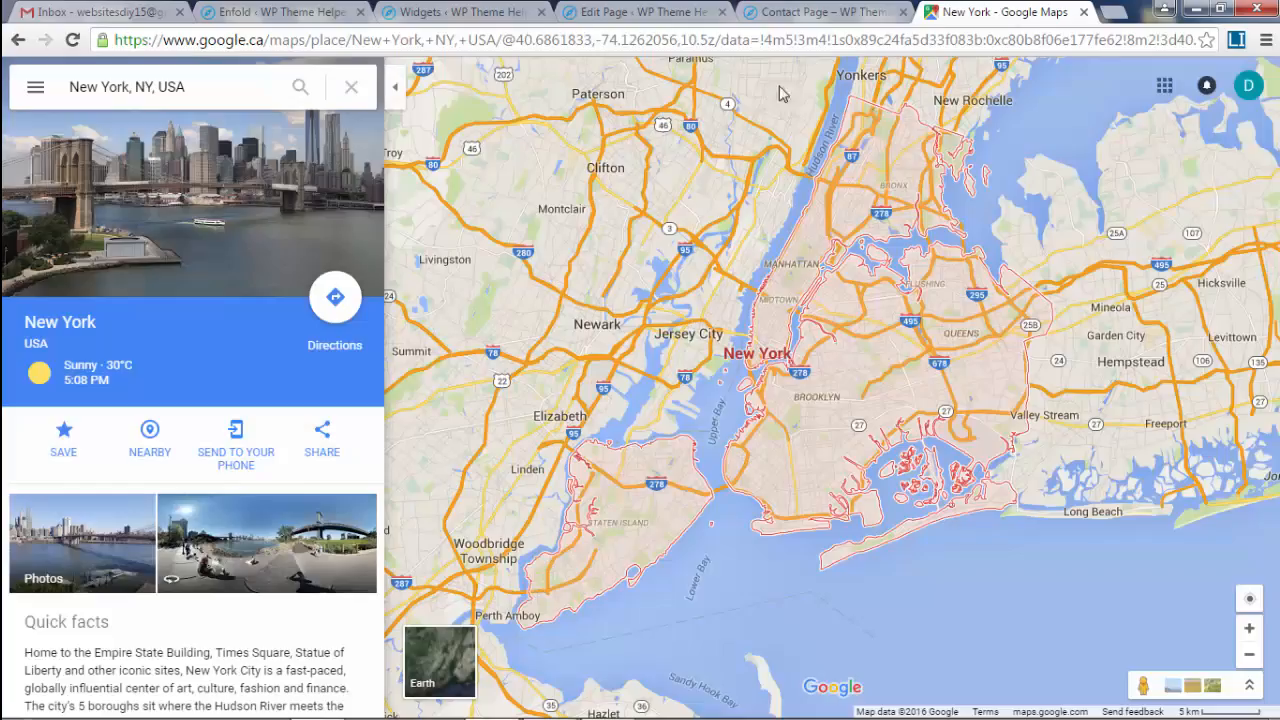
click(484, 13)
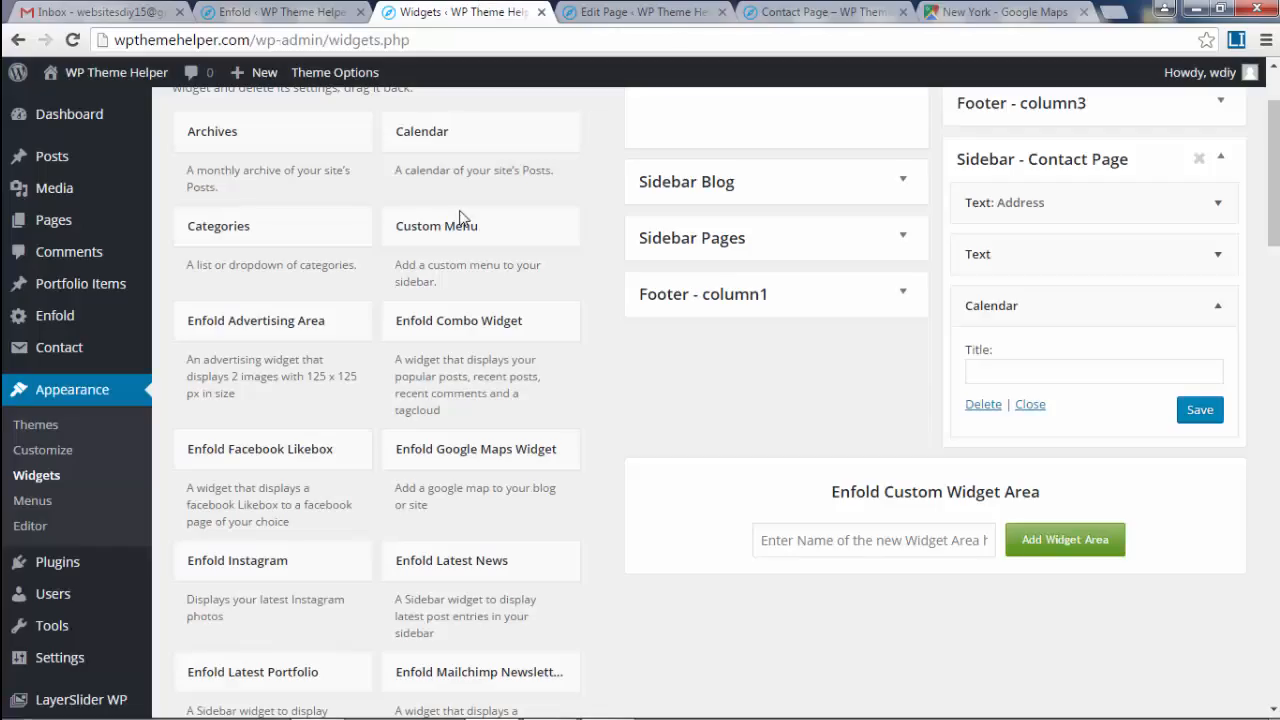
click(1214, 310)
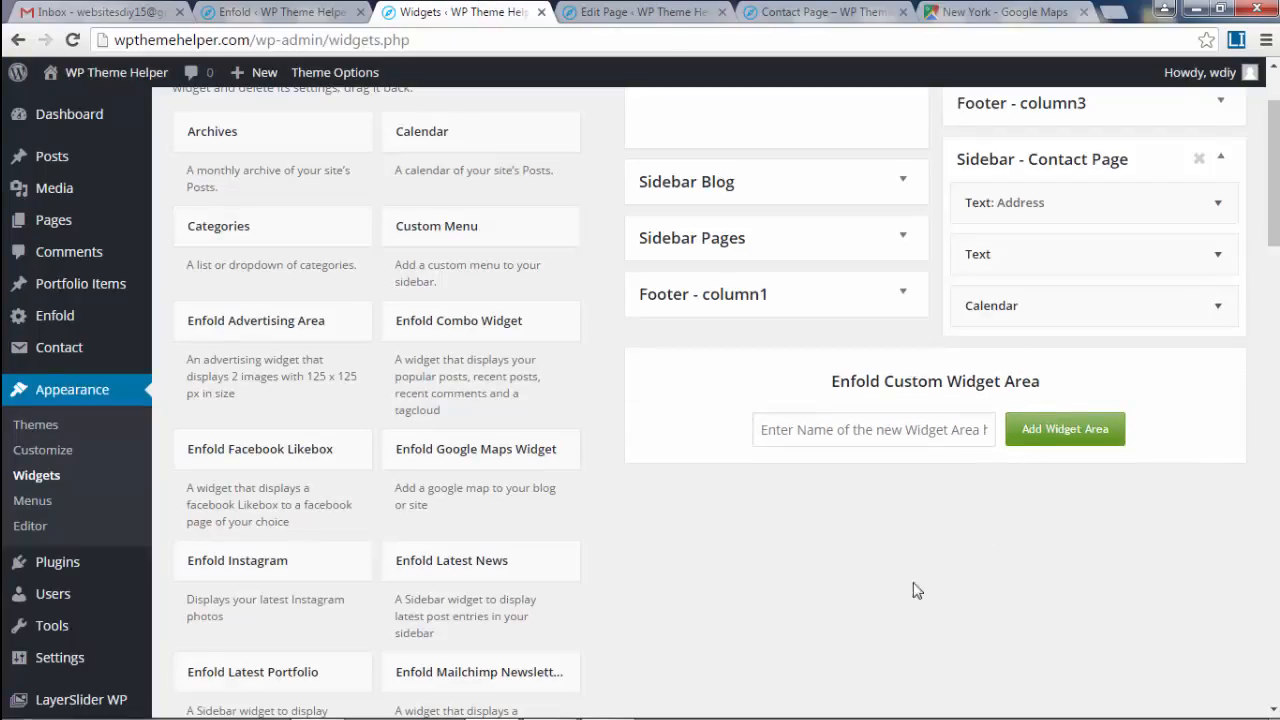
click(822, 13)
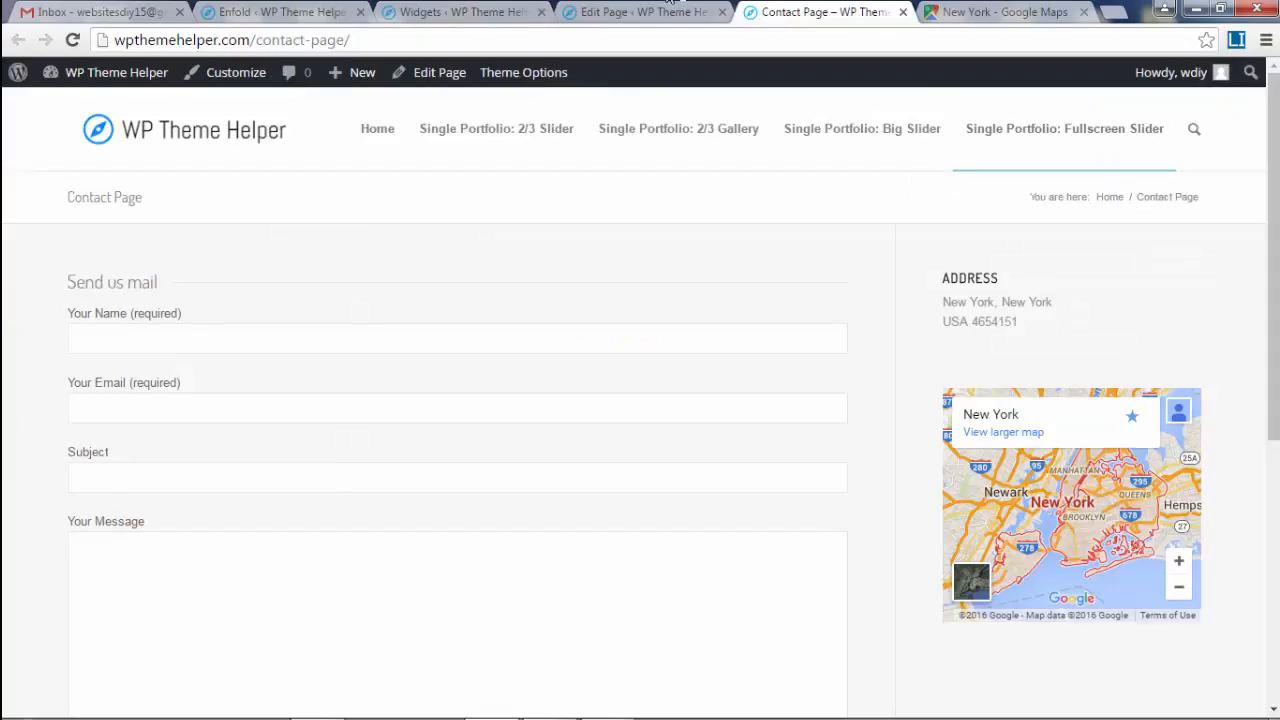
click(492, 13)
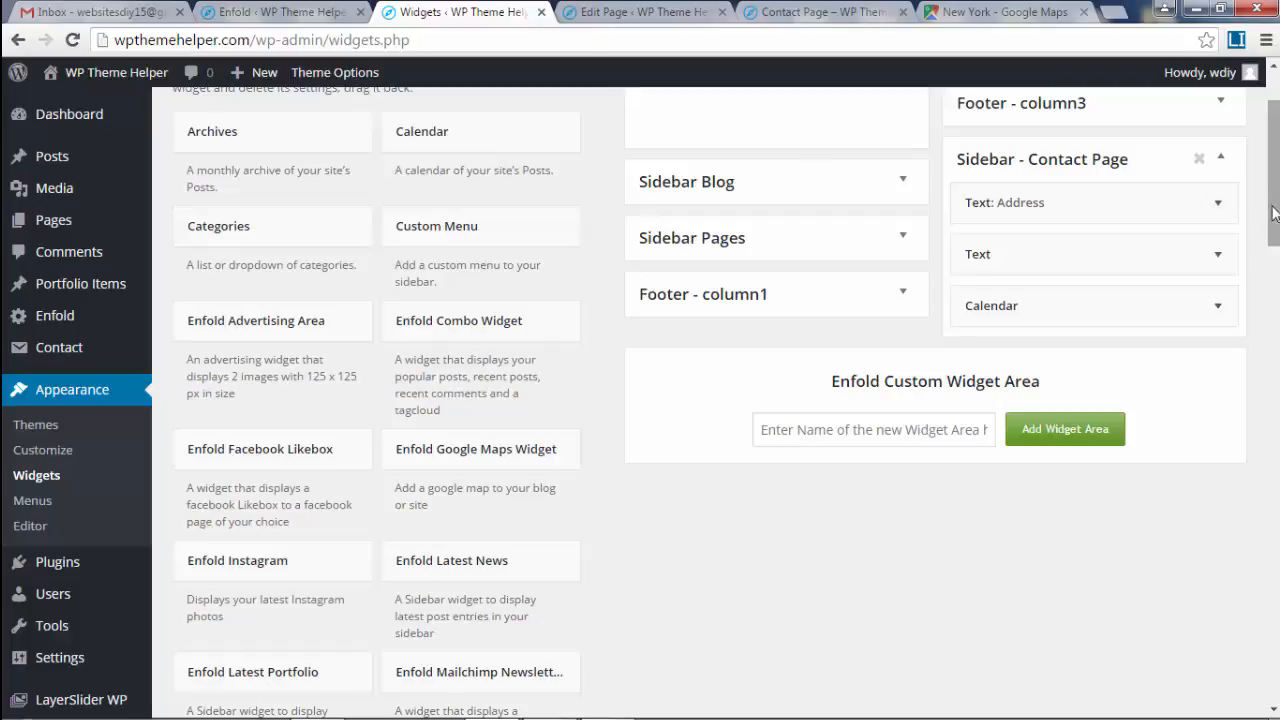
Examine the rest of the available widgets down to the Text widget.
drag(1274, 214, 1274, 277)
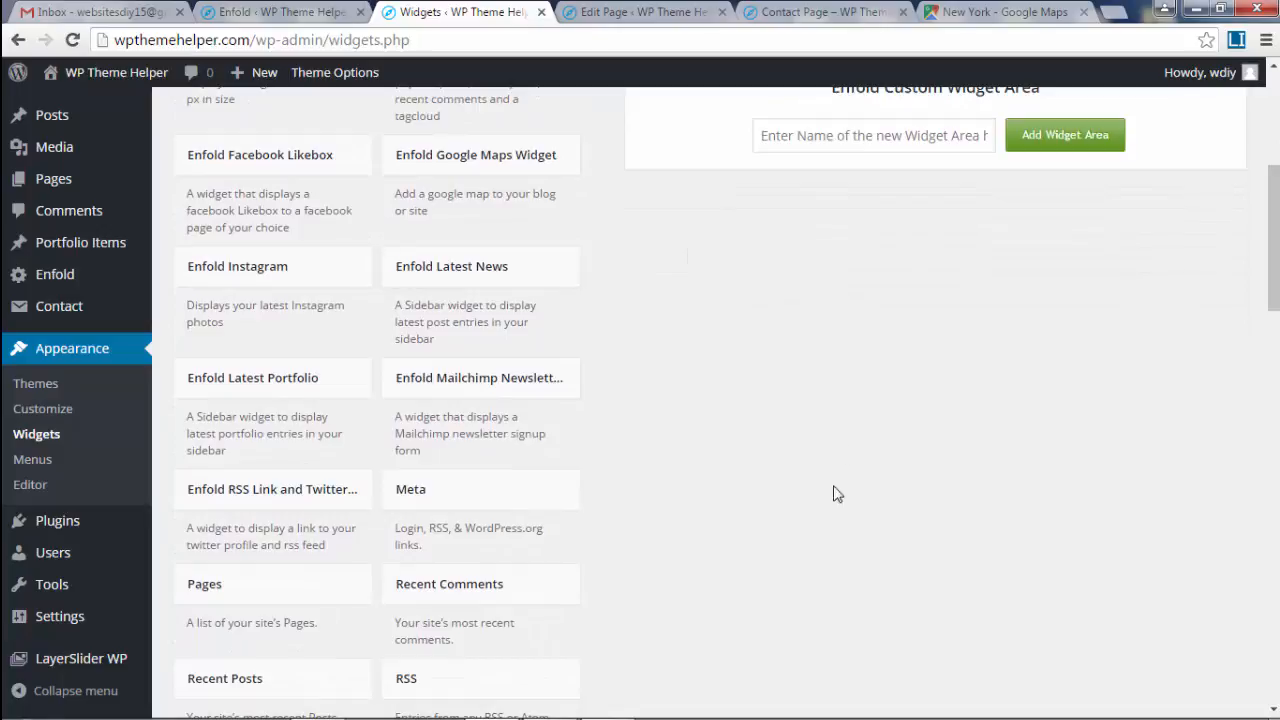
scroll(763, 466, down, 1)
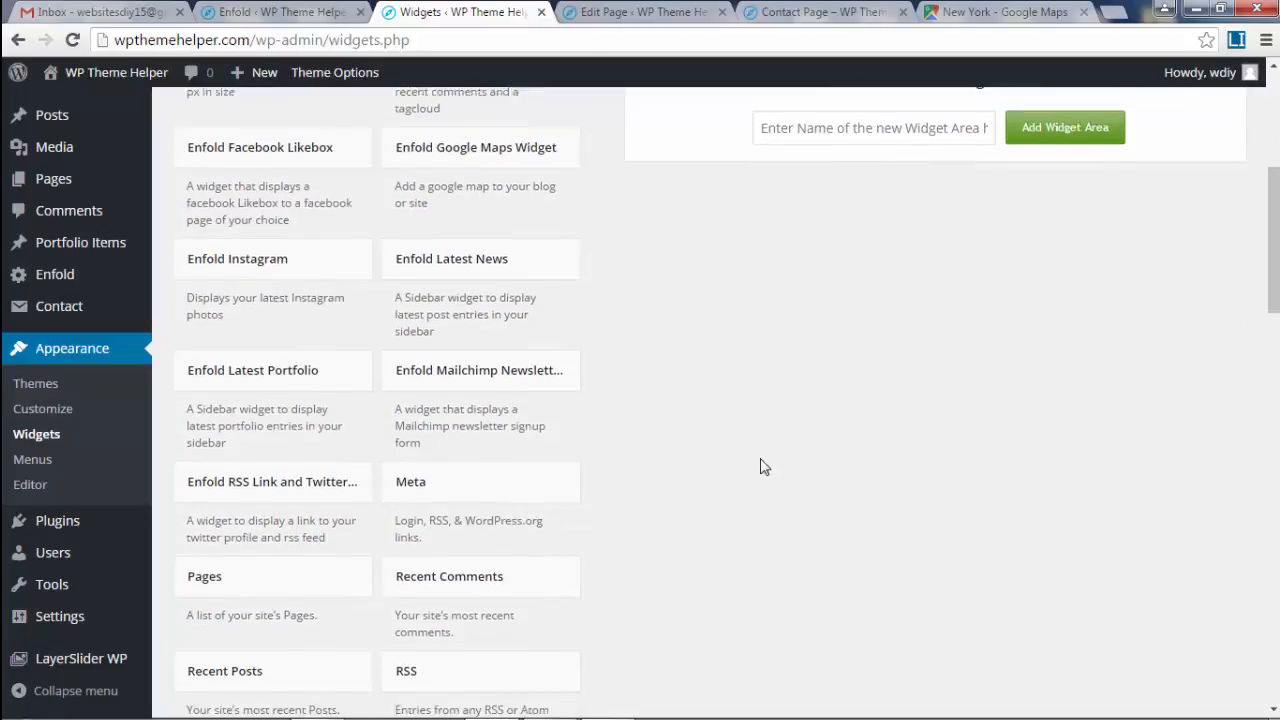
scroll(1276, 535, down, 1)
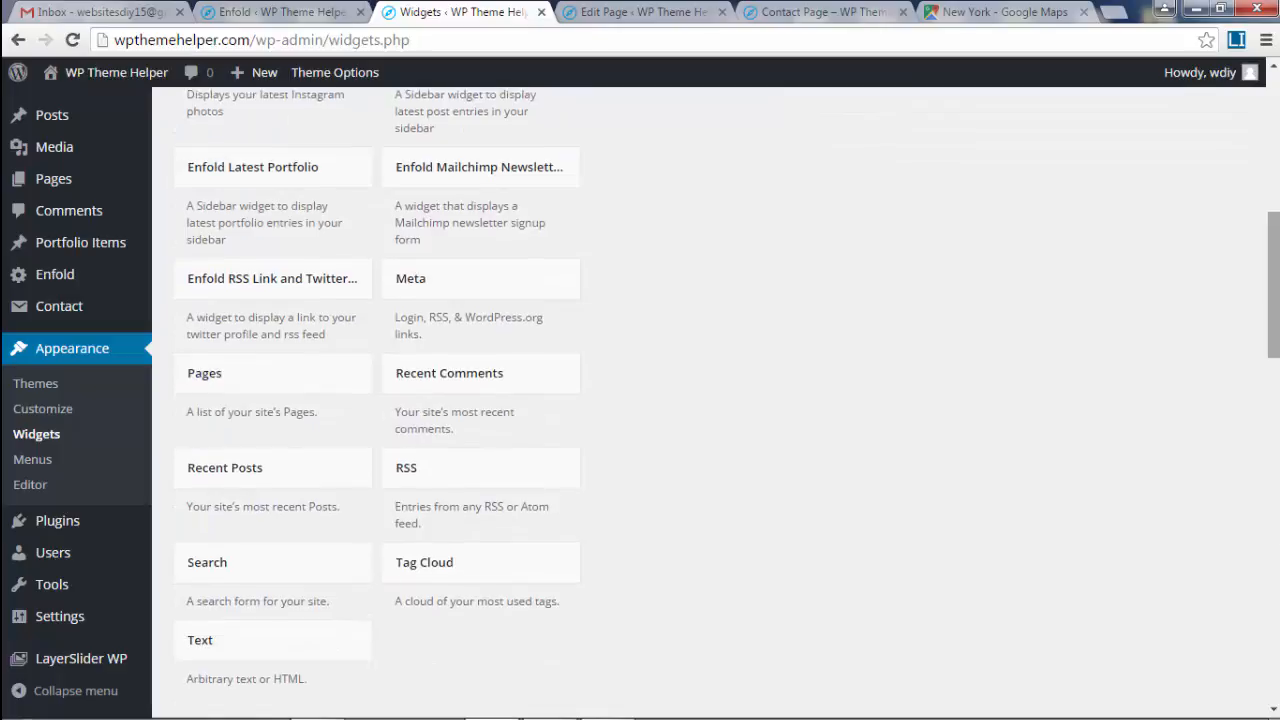
scroll(1276, 535, up, 6)
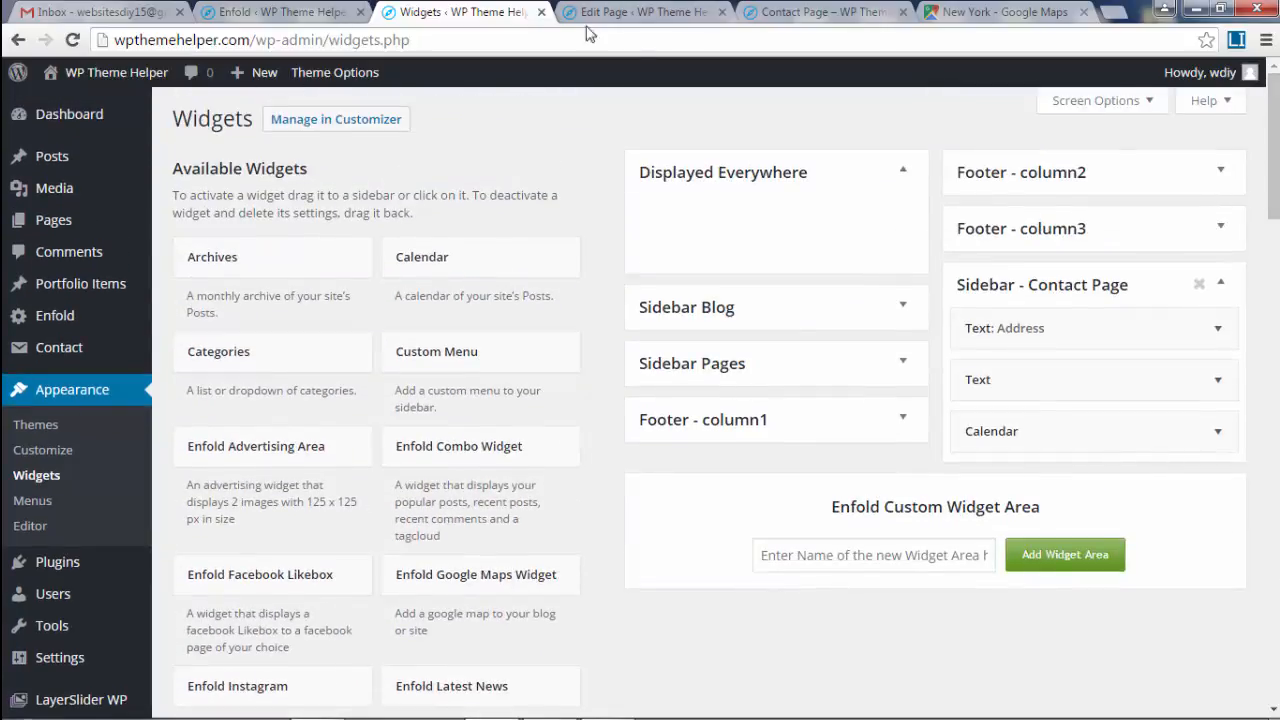
Save the Calendar widget and reload the live contact page to check the sidebar below the map.
click(1218, 432)
click(1199, 535)
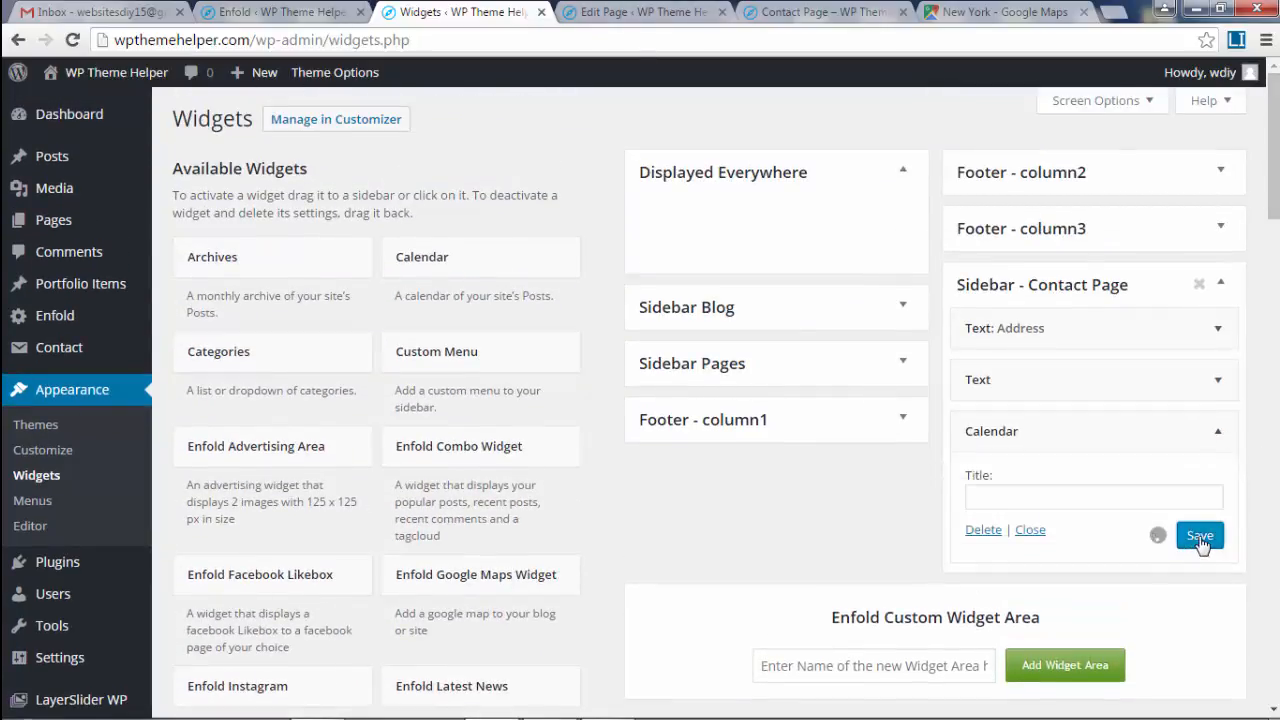
click(800, 11)
click(71, 40)
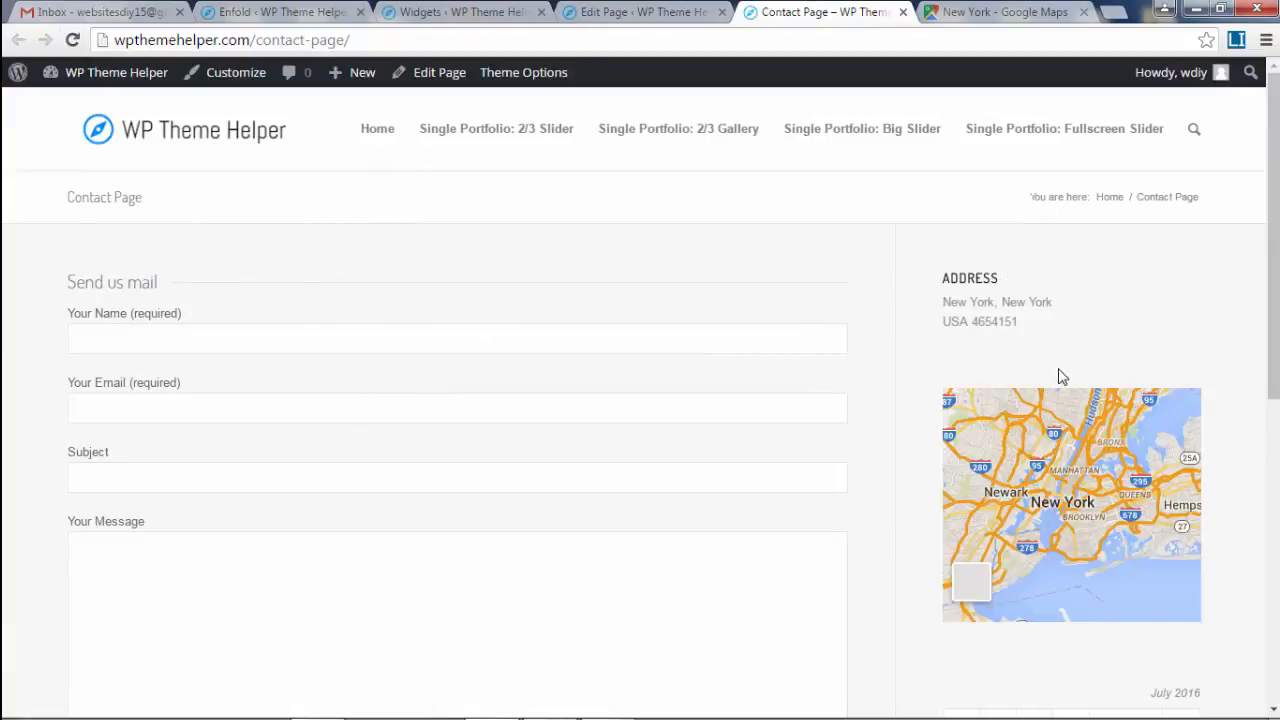
drag(953, 279, 1069, 342)
click(1069, 342)
scroll(803, 369, down, 3)
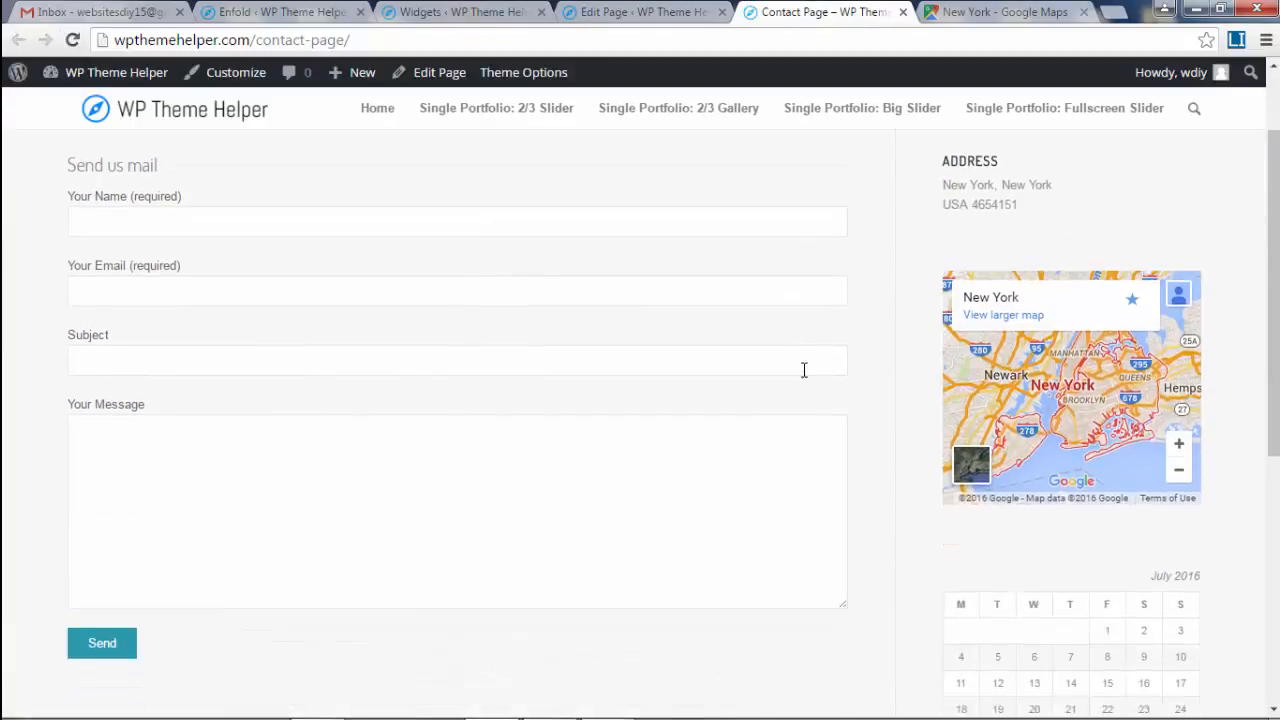
scroll(1131, 589, down, 3)
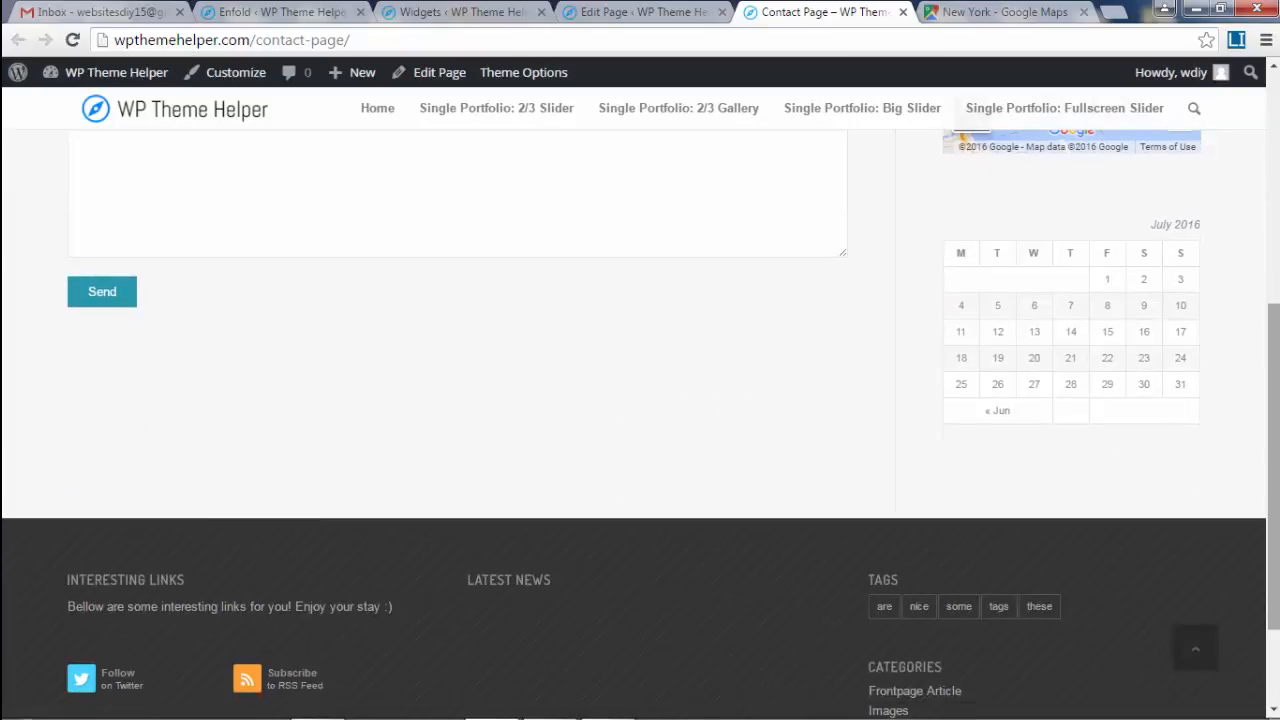
scroll(1131, 589, up, 6)
Fill in the contact form with a name, an e-mail address, the subject "TESTING 11111111" and the message "TESTING 111111".
drag(1273, 264, 1273, 270)
click(187, 275)
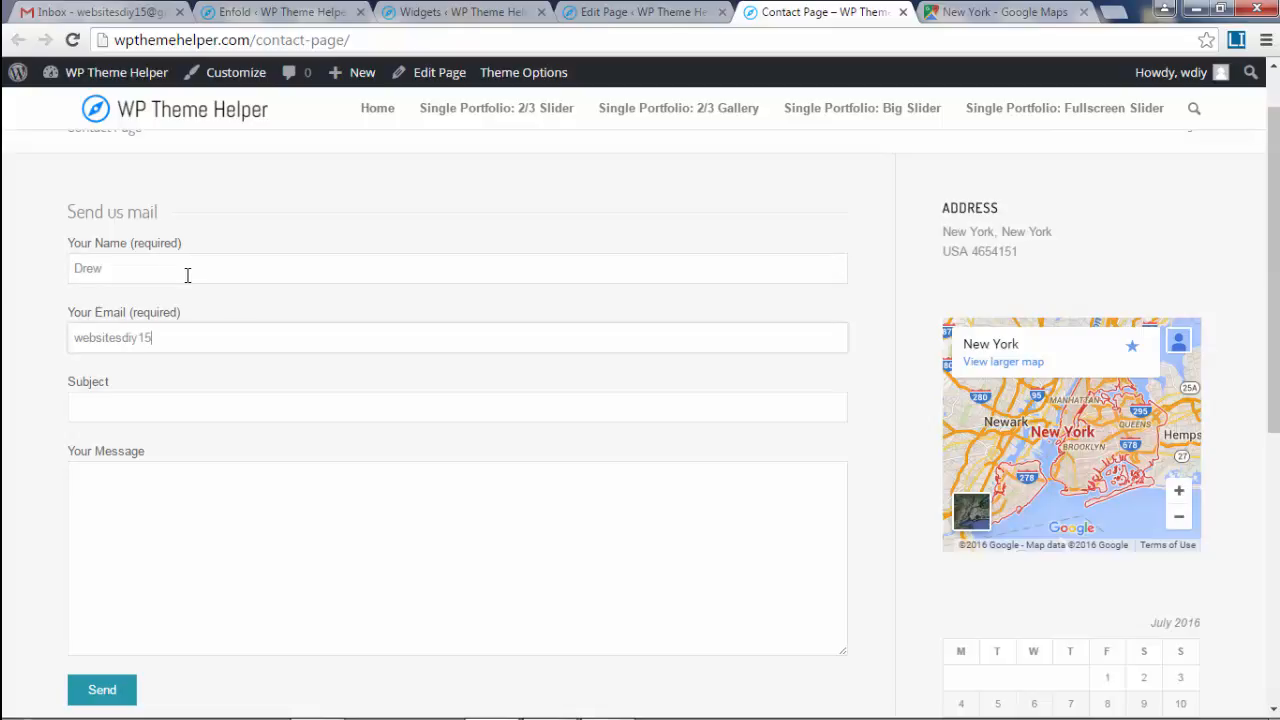
text(@gmail.com)
key(Tab)
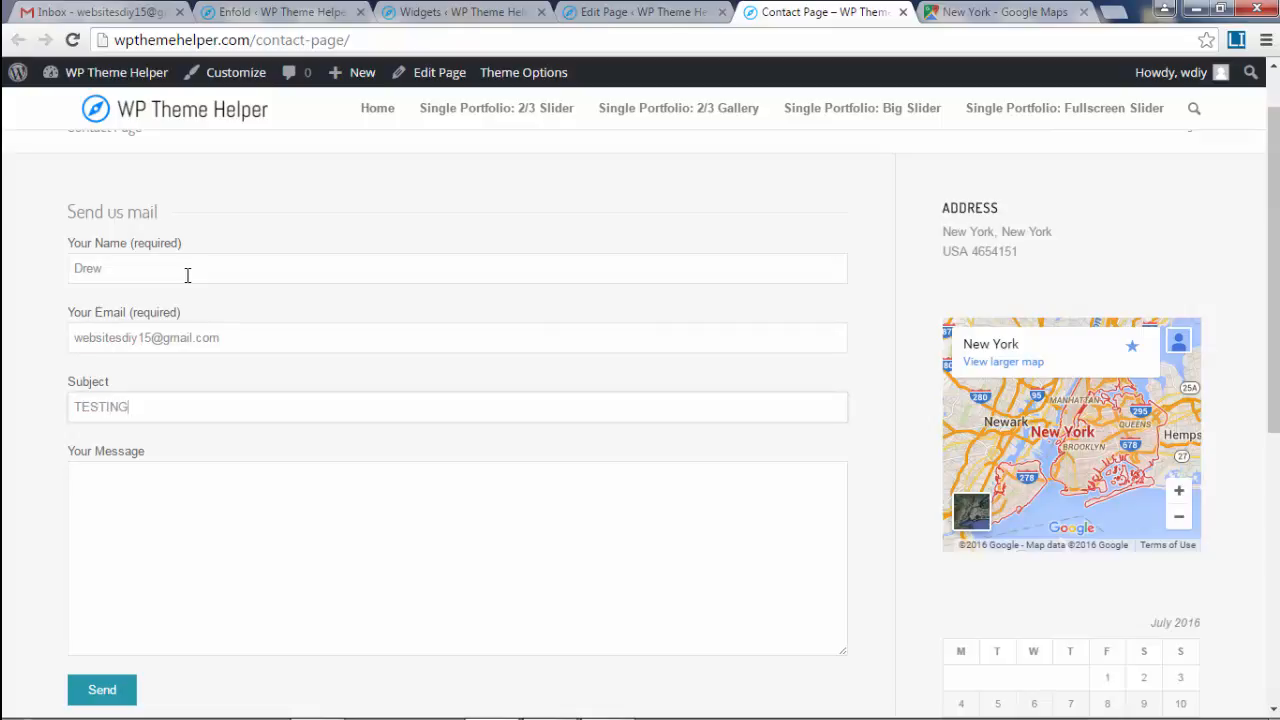
text(TESTING 11111111)
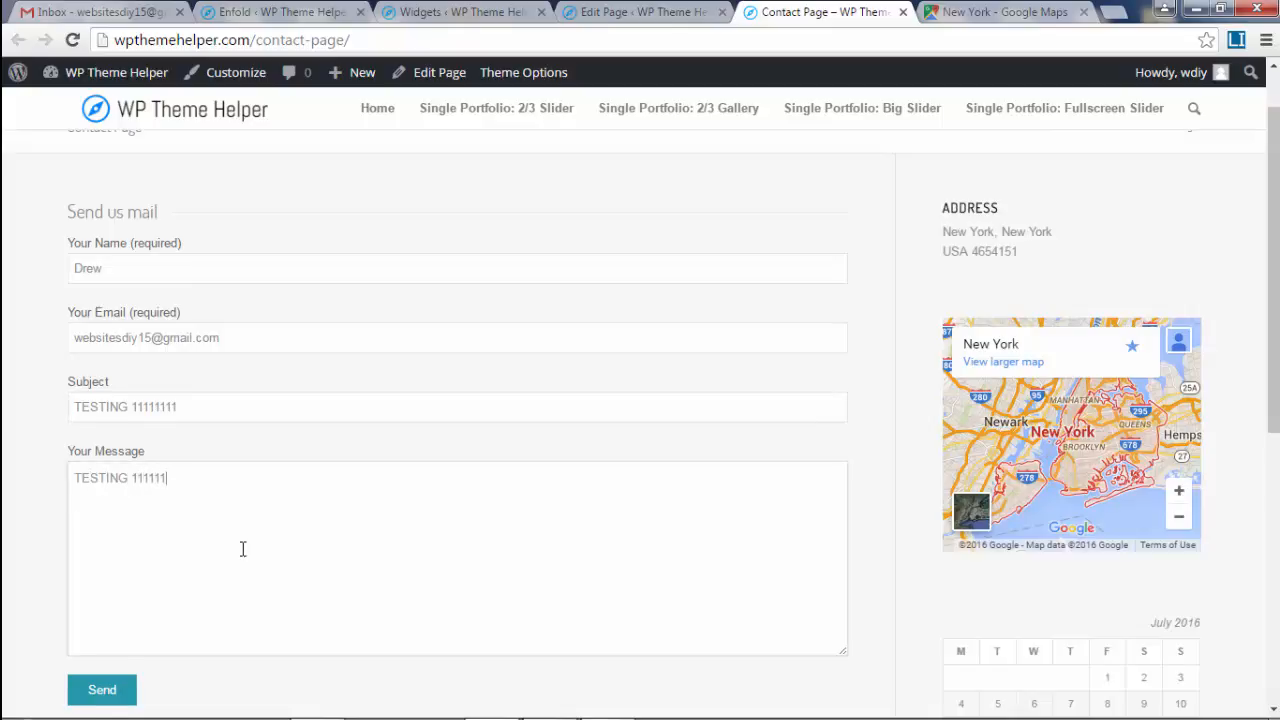
Send the completed contact form and check the response below it.
scroll(242, 548, down, 2)
click(113, 536)
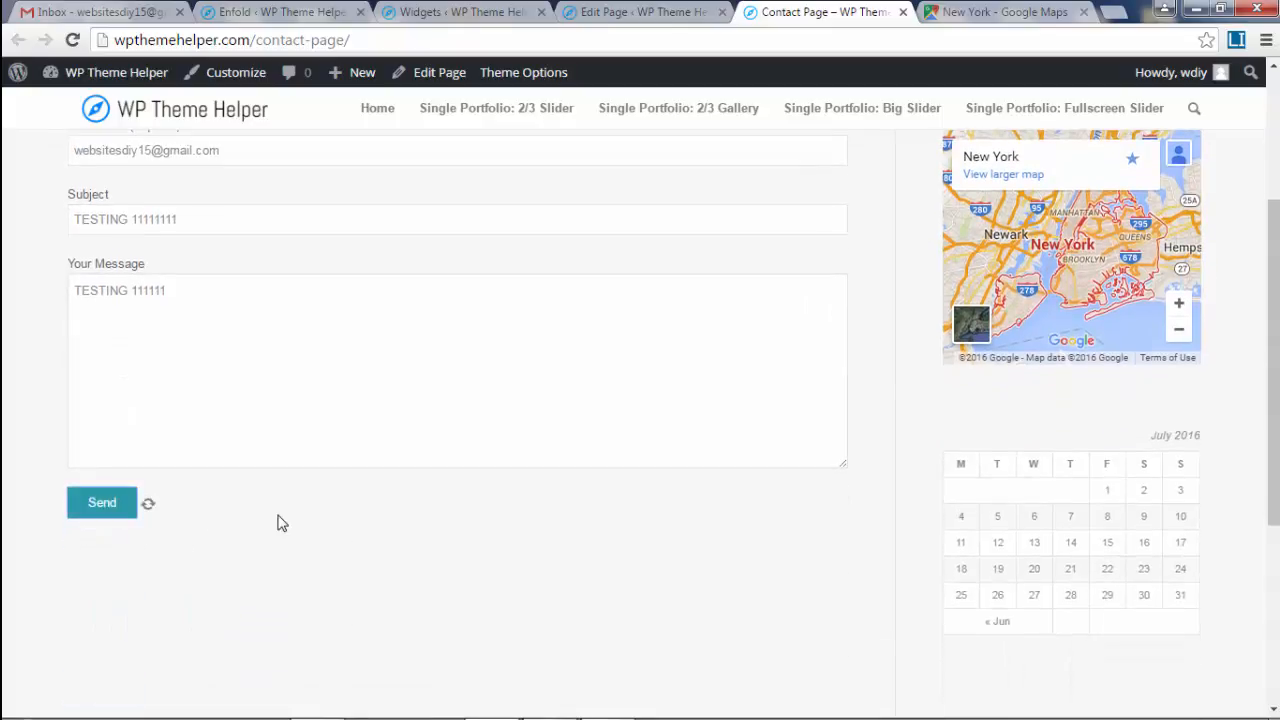
drag(124, 557, 410, 559)
click(409, 561)
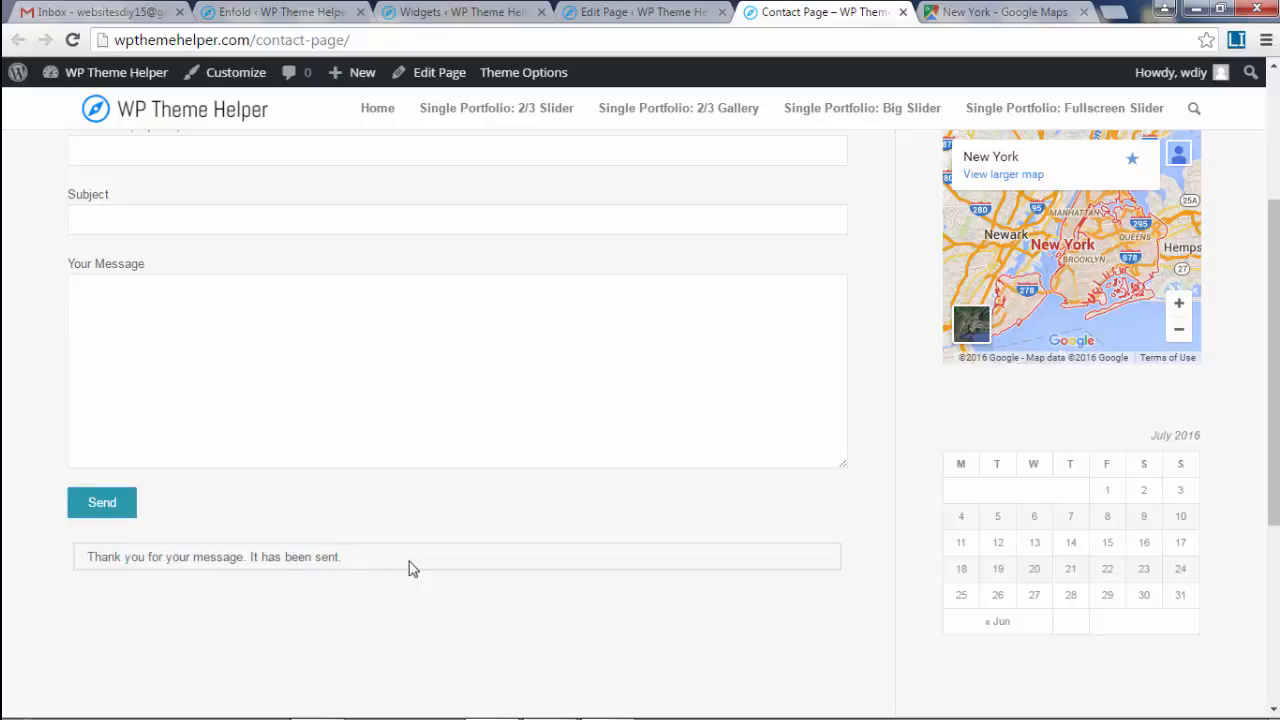
scroll(410, 567, down, 2)
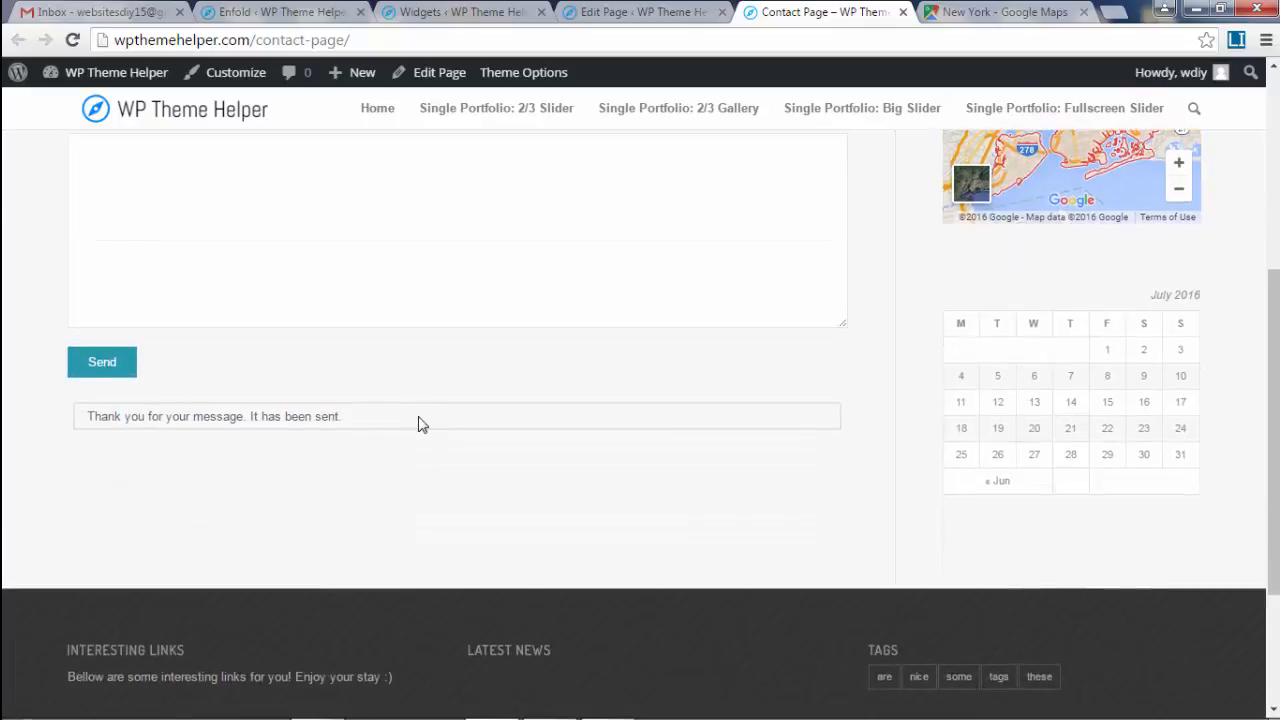
Switch to Gmail, refresh the inbox and open the WP Theme Helper "TESTING 11111111" conversation.
click(105, 10)
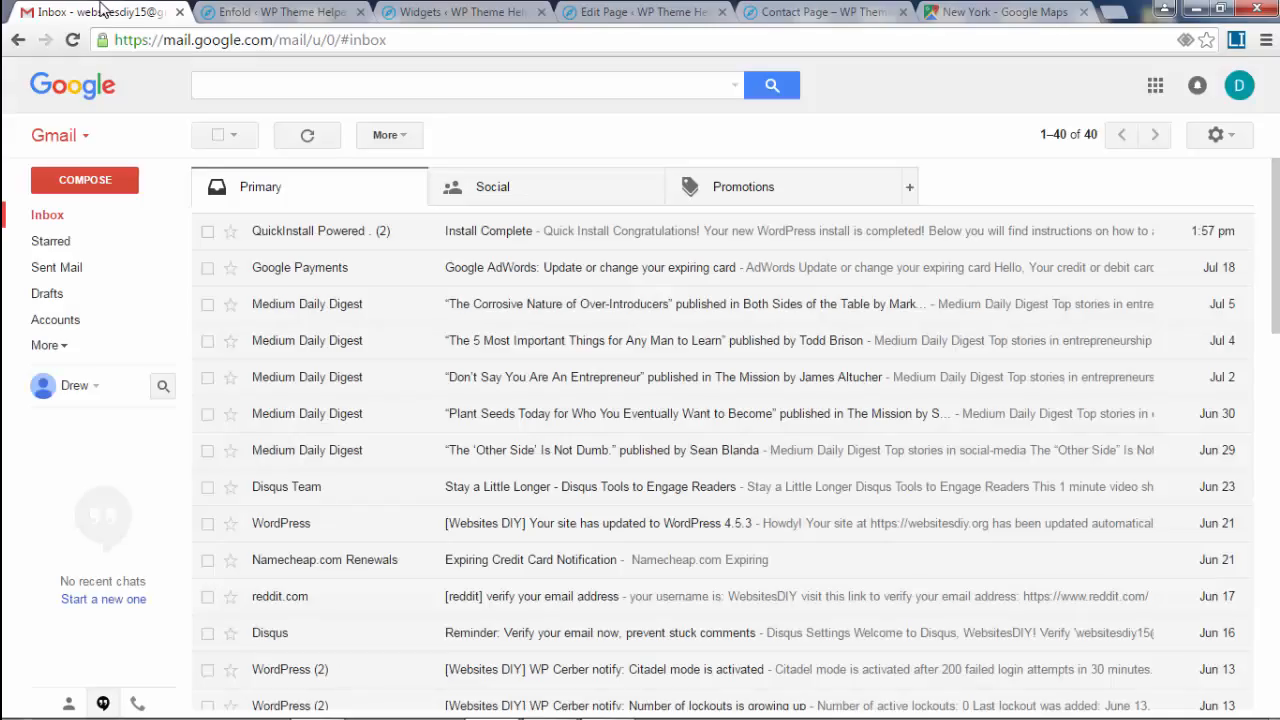
click(52, 218)
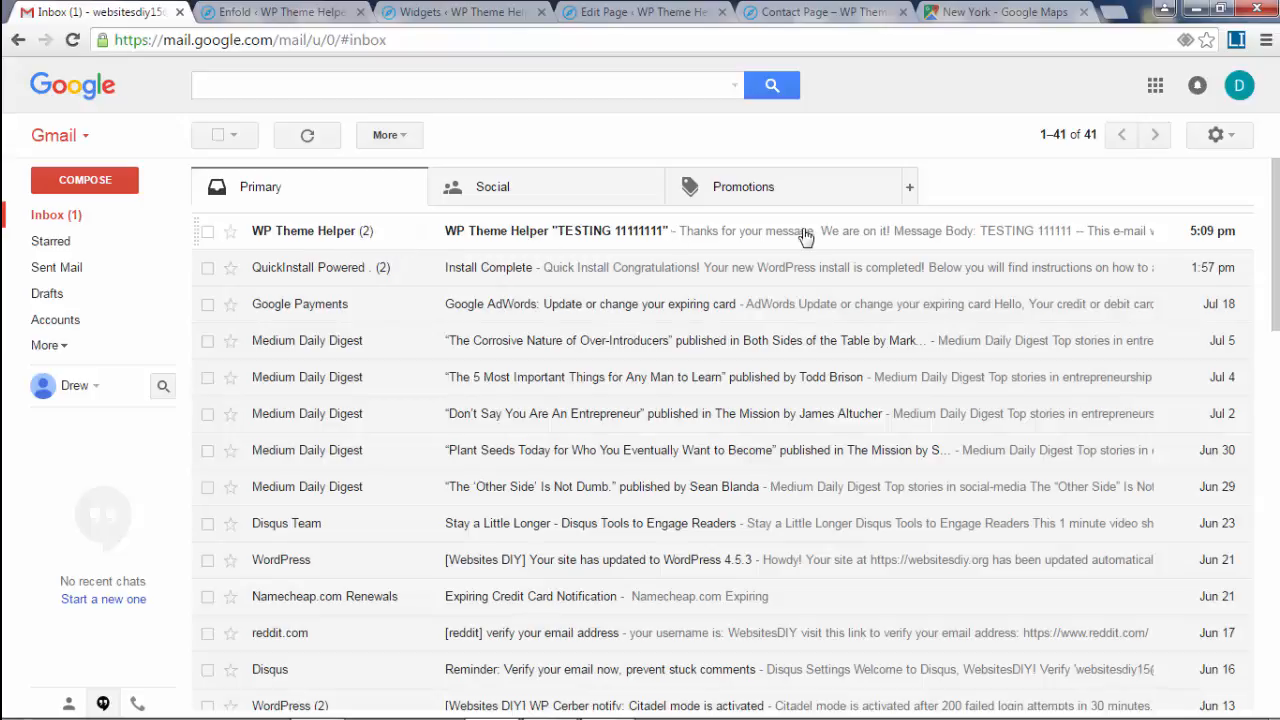
click(697, 240)
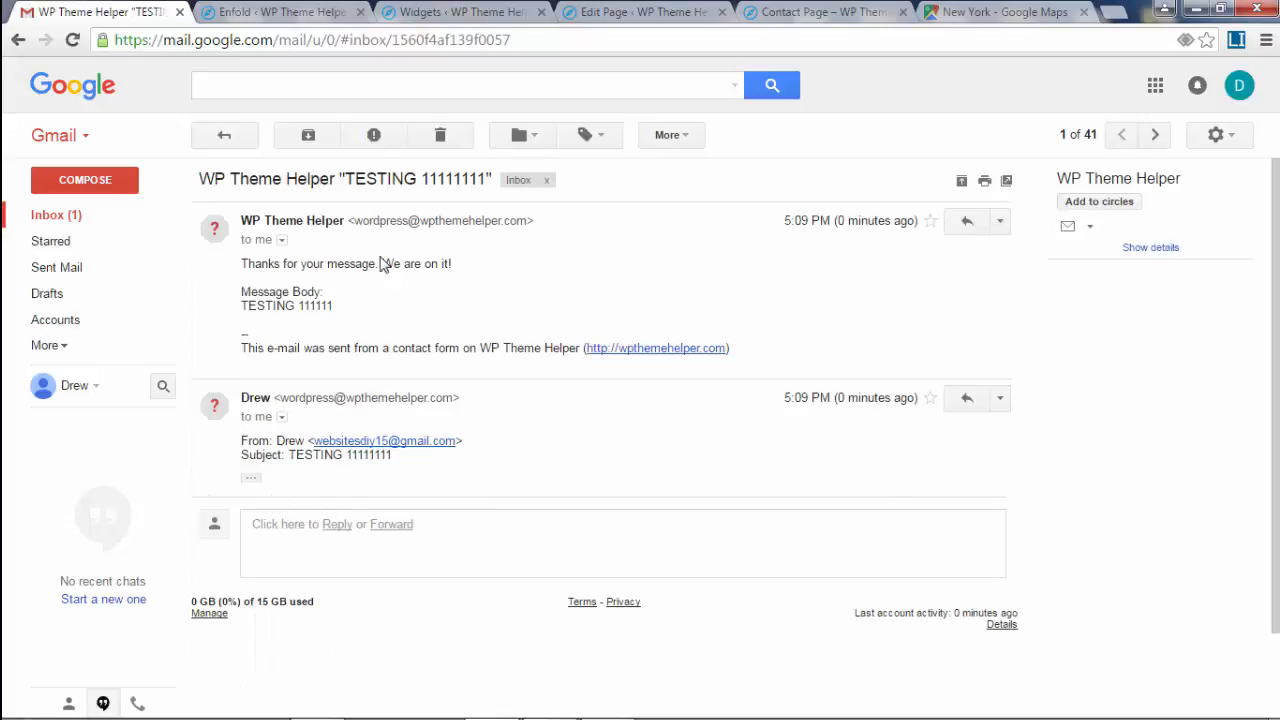
Read the auto-reply text and expand the trimmed content of the form notification message.
drag(455, 264, 237, 263)
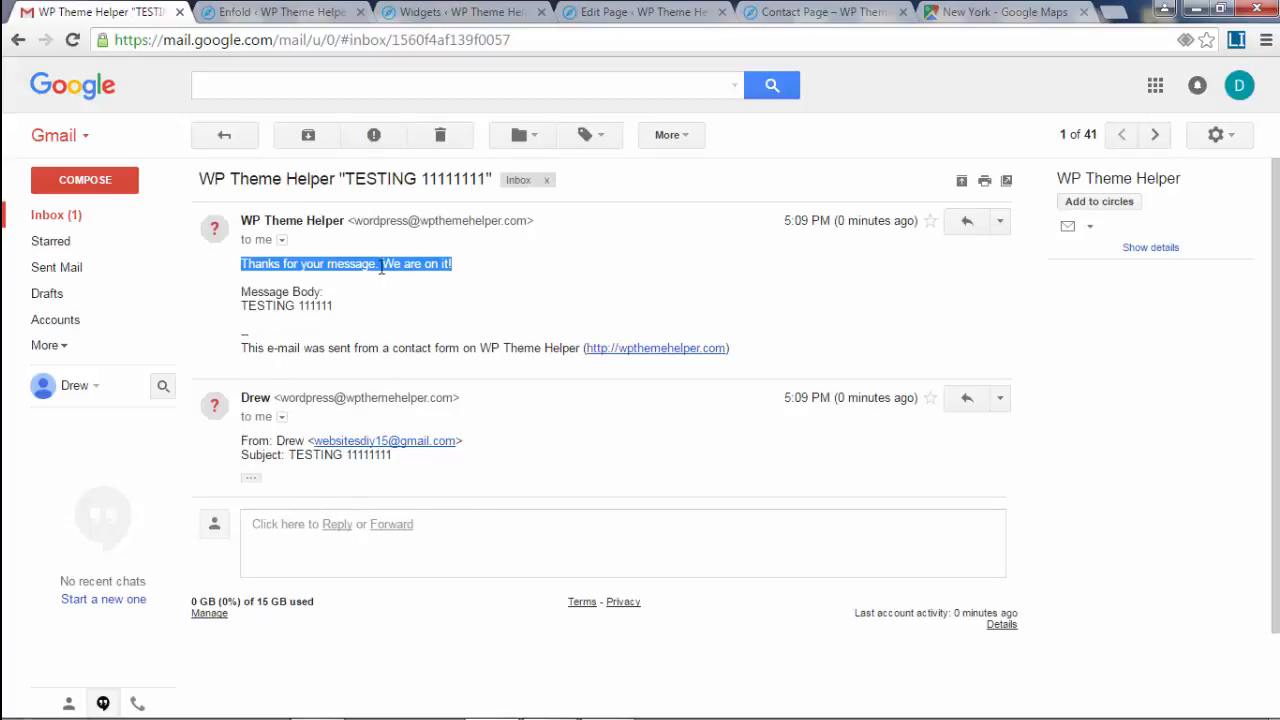
click(251, 478)
drag(340, 548, 250, 398)
click(601, 525)
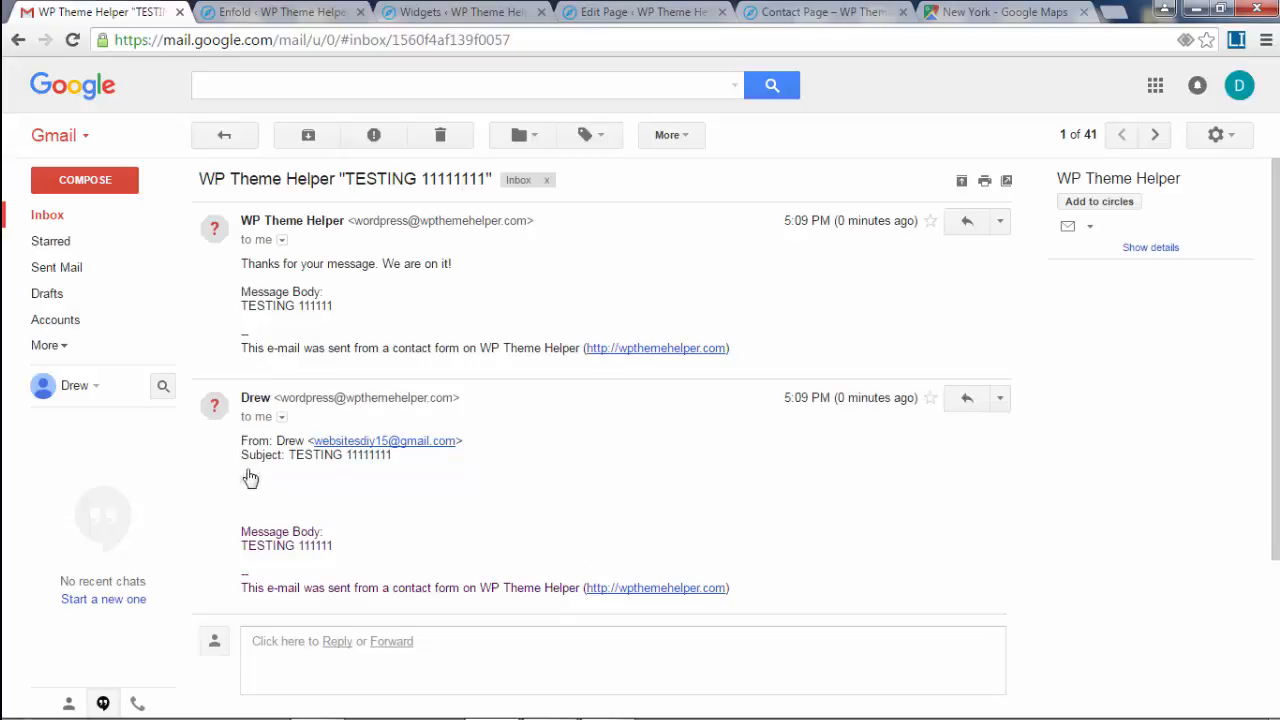
Compare the message body of the form notification e-mail with the auto-reply's thank-you text.
drag(383, 543, 266, 493)
click(486, 530)
drag(486, 280, 256, 262)
click(512, 310)
Detach the contact page into its own browser window and narrow it to phone width to check the mobile layout.
click(818, 11)
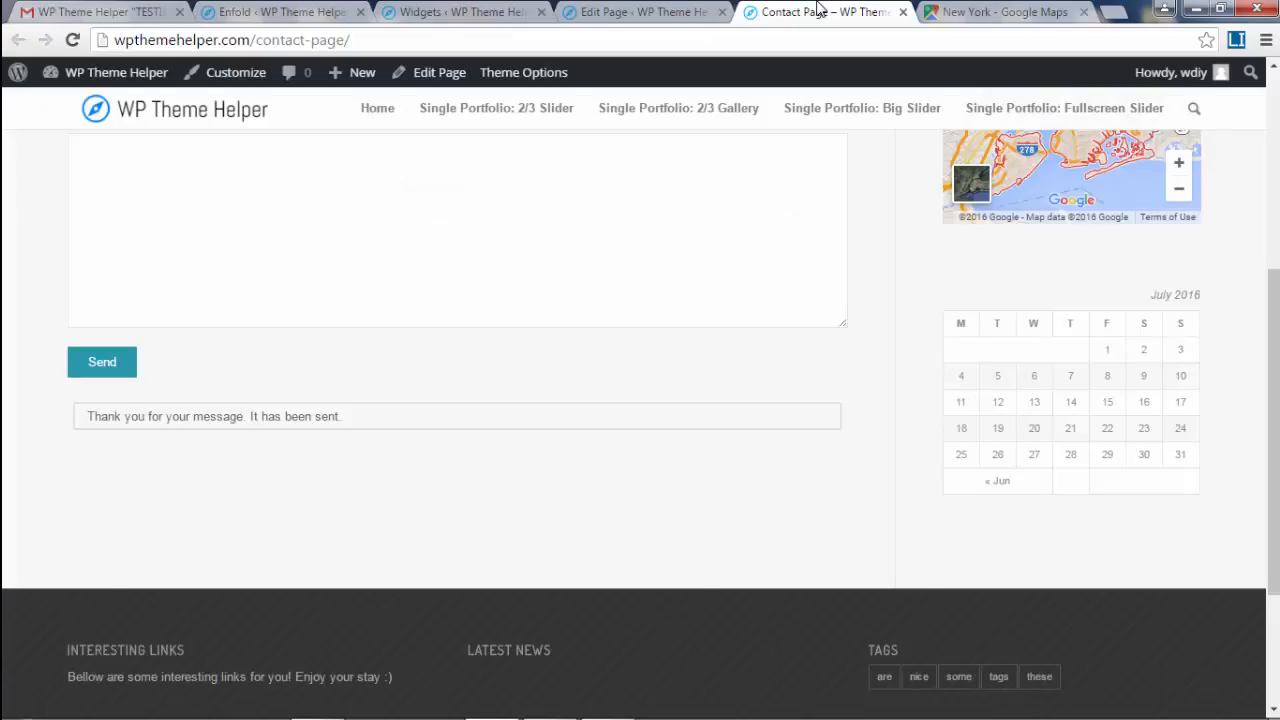
scroll(928, 77, up, 3)
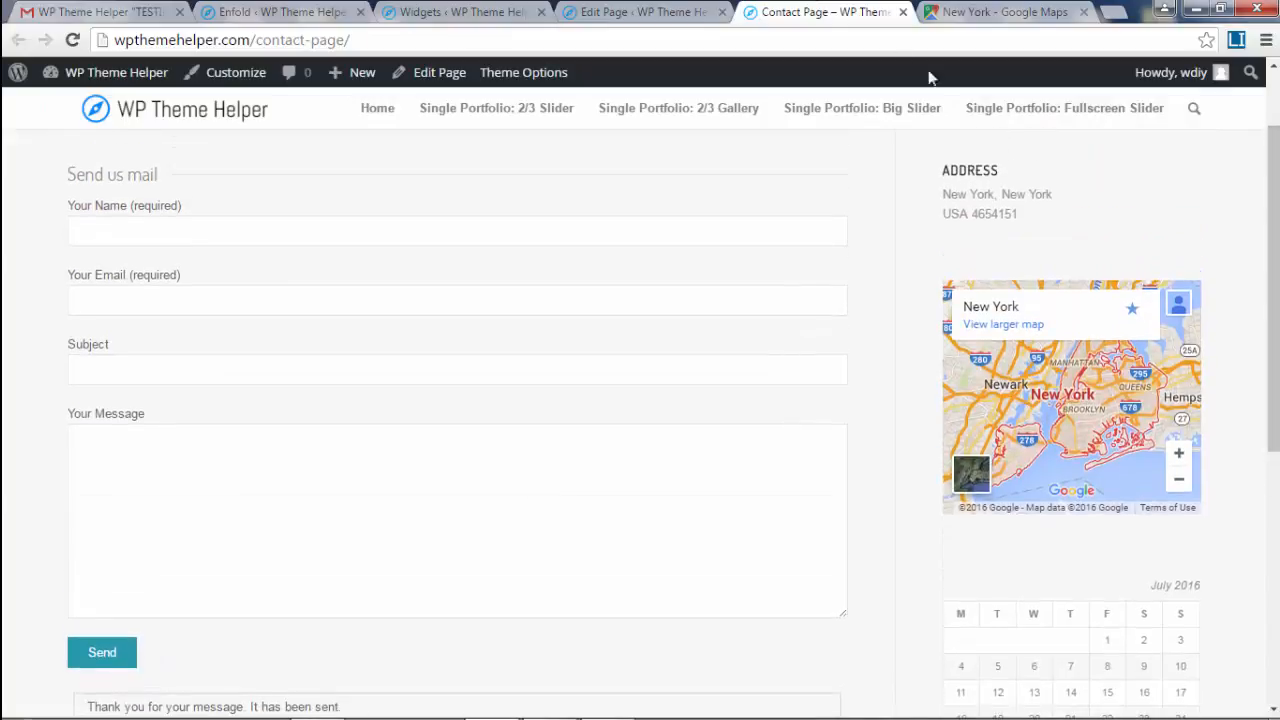
drag(818, 12, 839, 67)
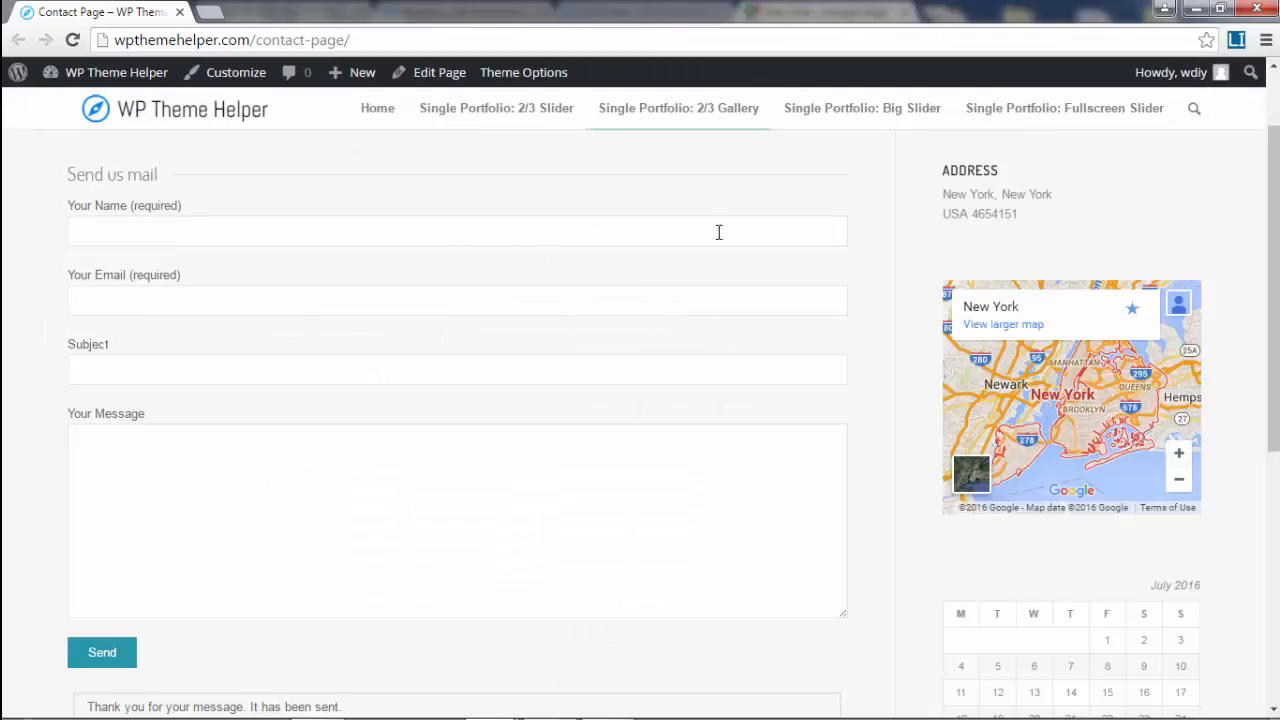
scroll(789, 308, up, 2)
double_click(783, 8)
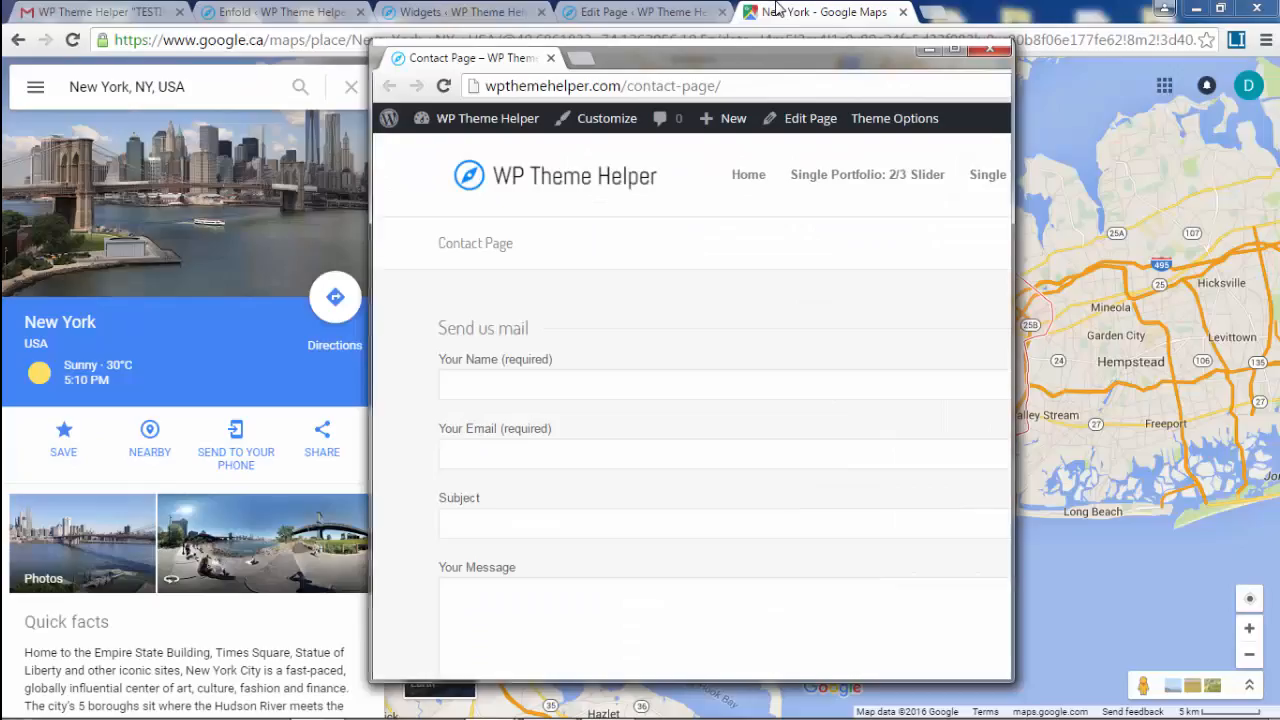
drag(945, 280, 884, 297)
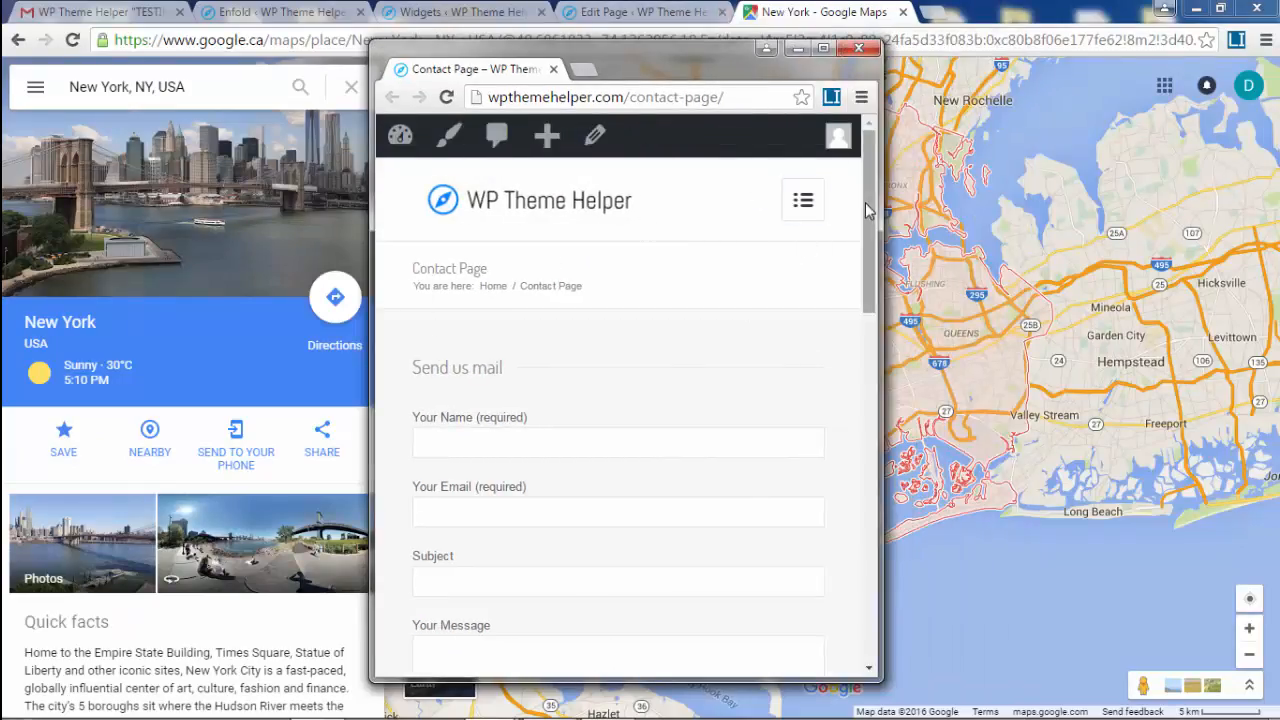
drag(870, 220, 890, 385)
Compare the contact page at full width, then return its tab to the main browser window before the Google Maps tab.
click(824, 49)
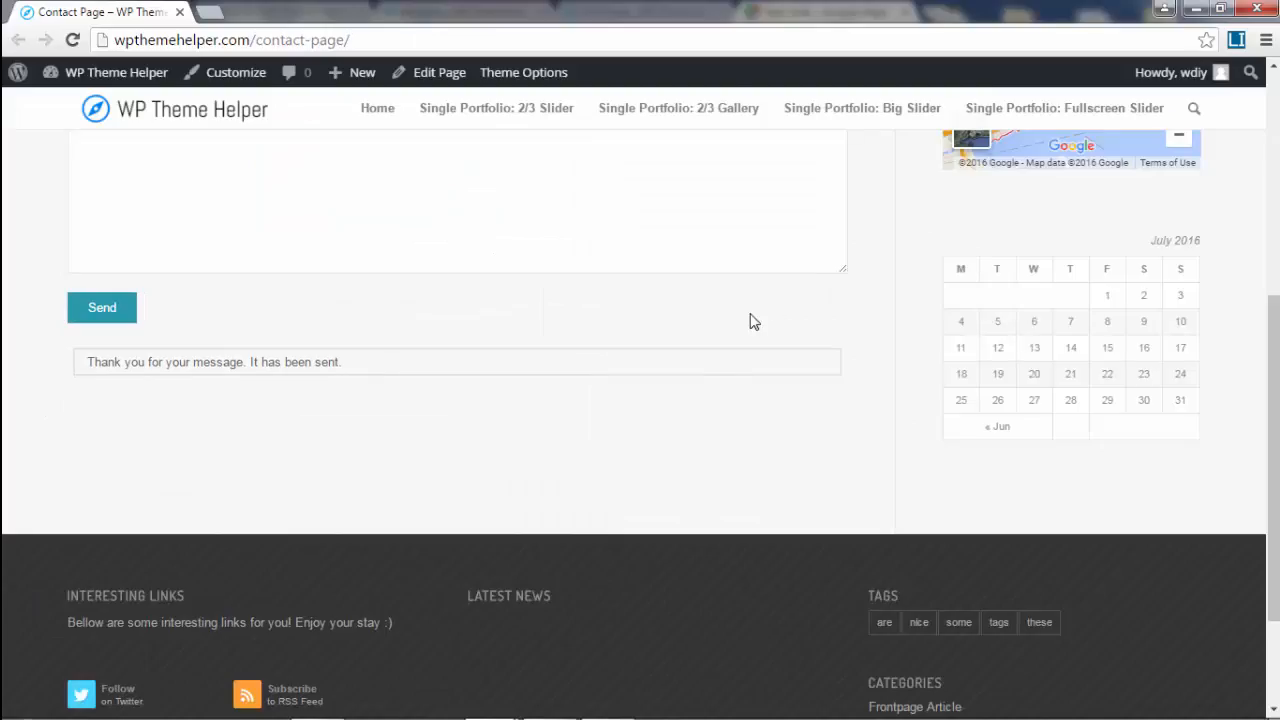
click(1222, 9)
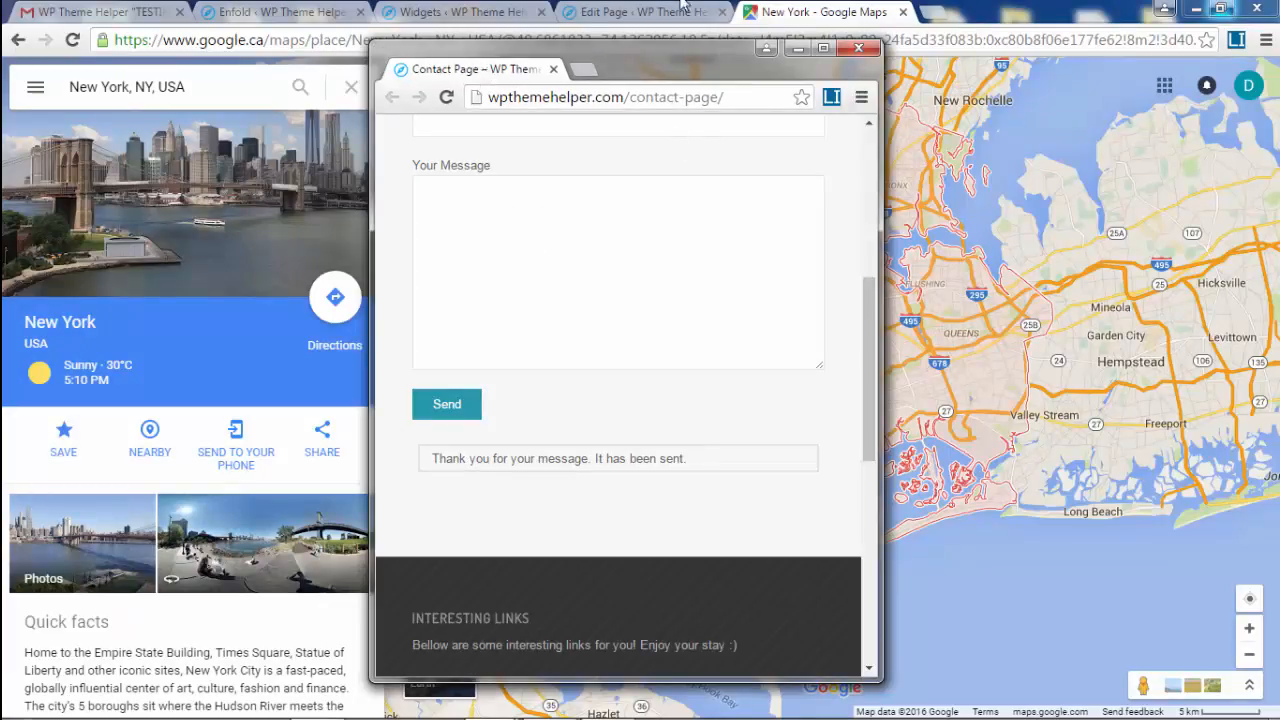
drag(683, 5, 780, 12)
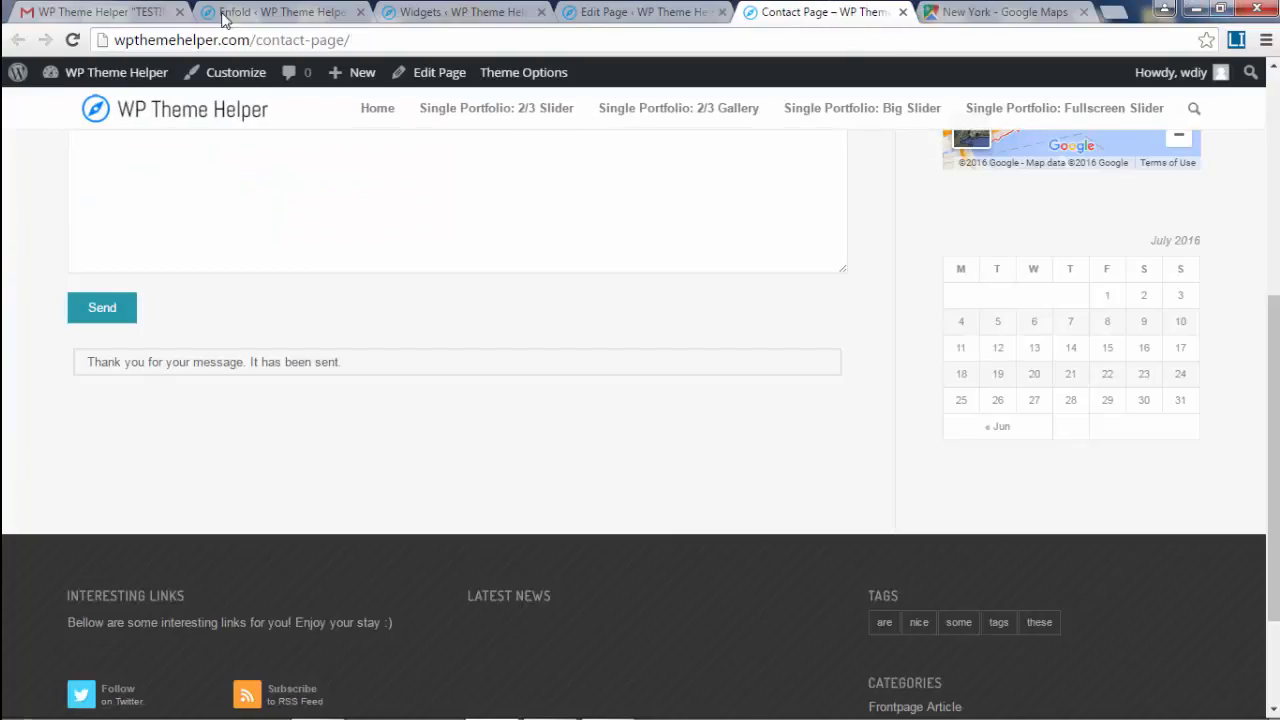
Enable showing the sidebar on smartphones in Enfold's Sidebar Settings and save all changes.
click(294, 10)
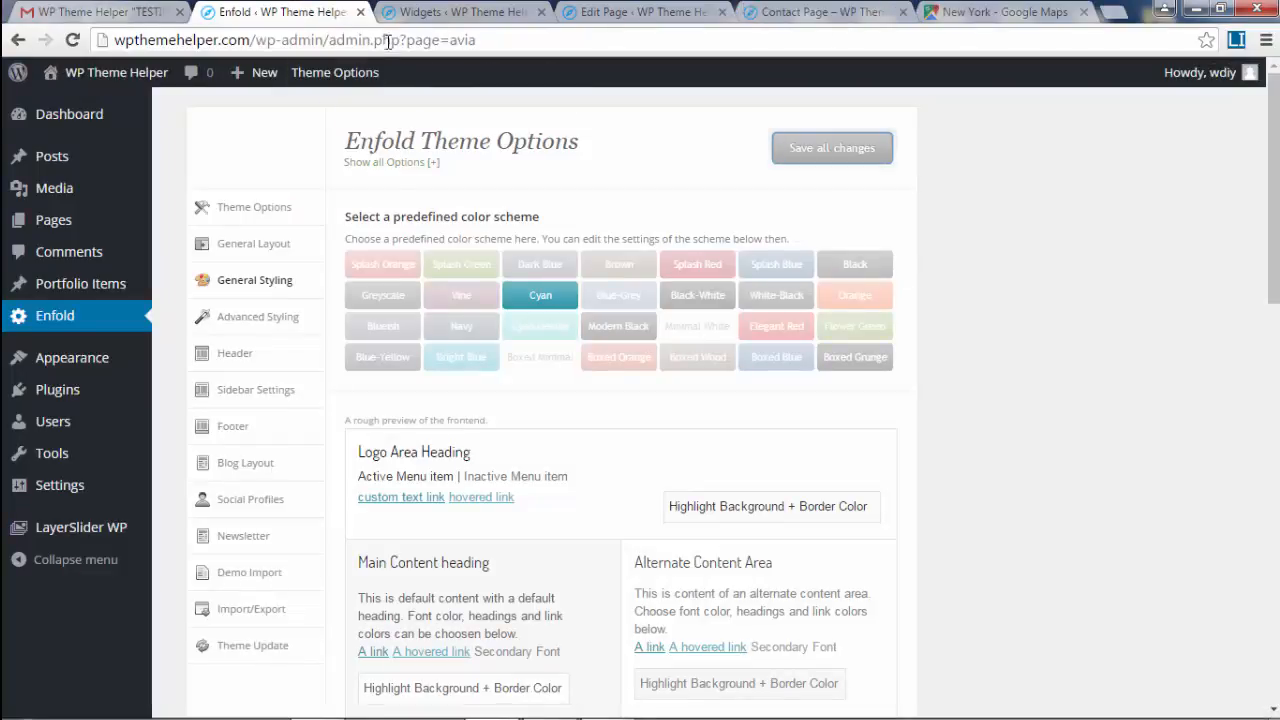
click(273, 401)
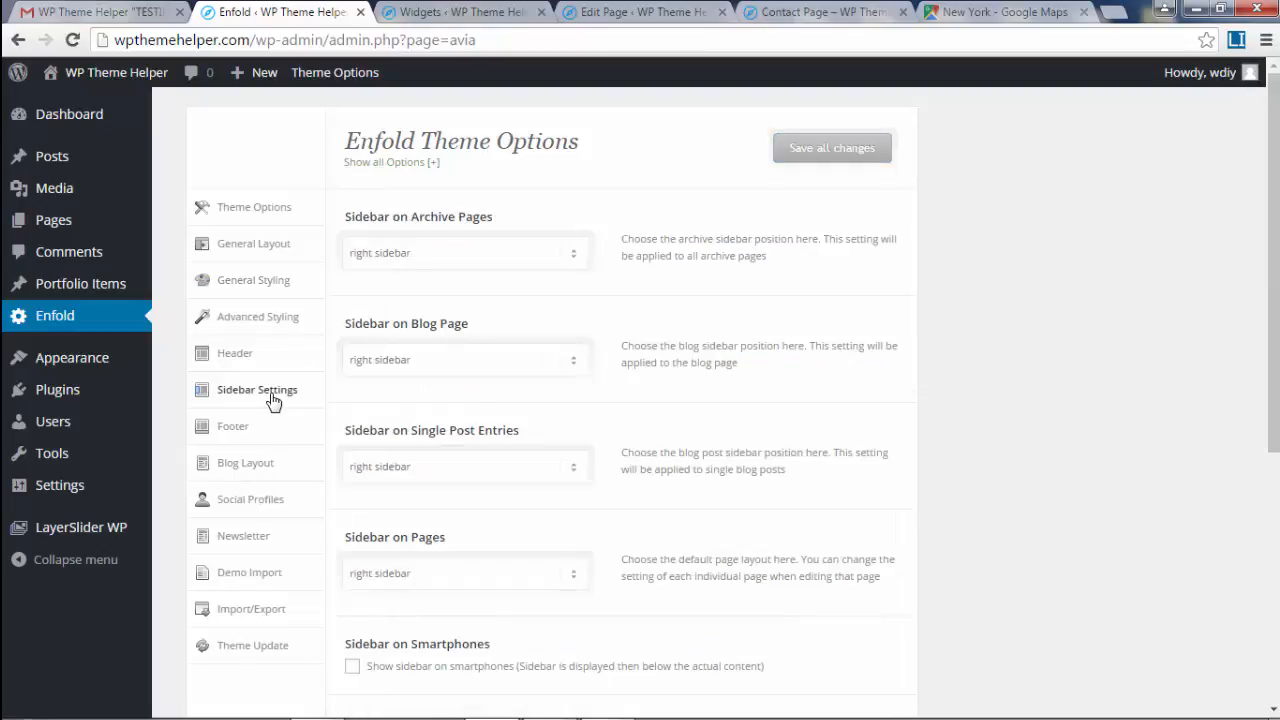
scroll(896, 401, down, 3)
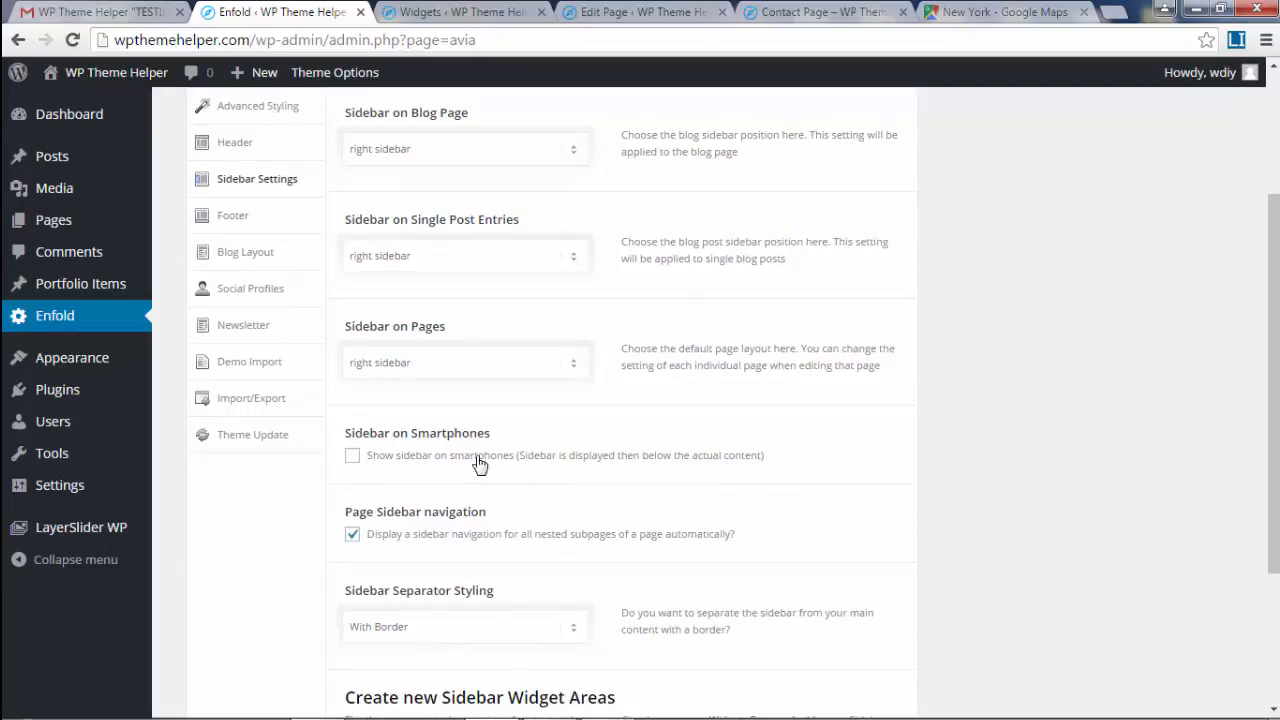
scroll(780, 180, up, 3)
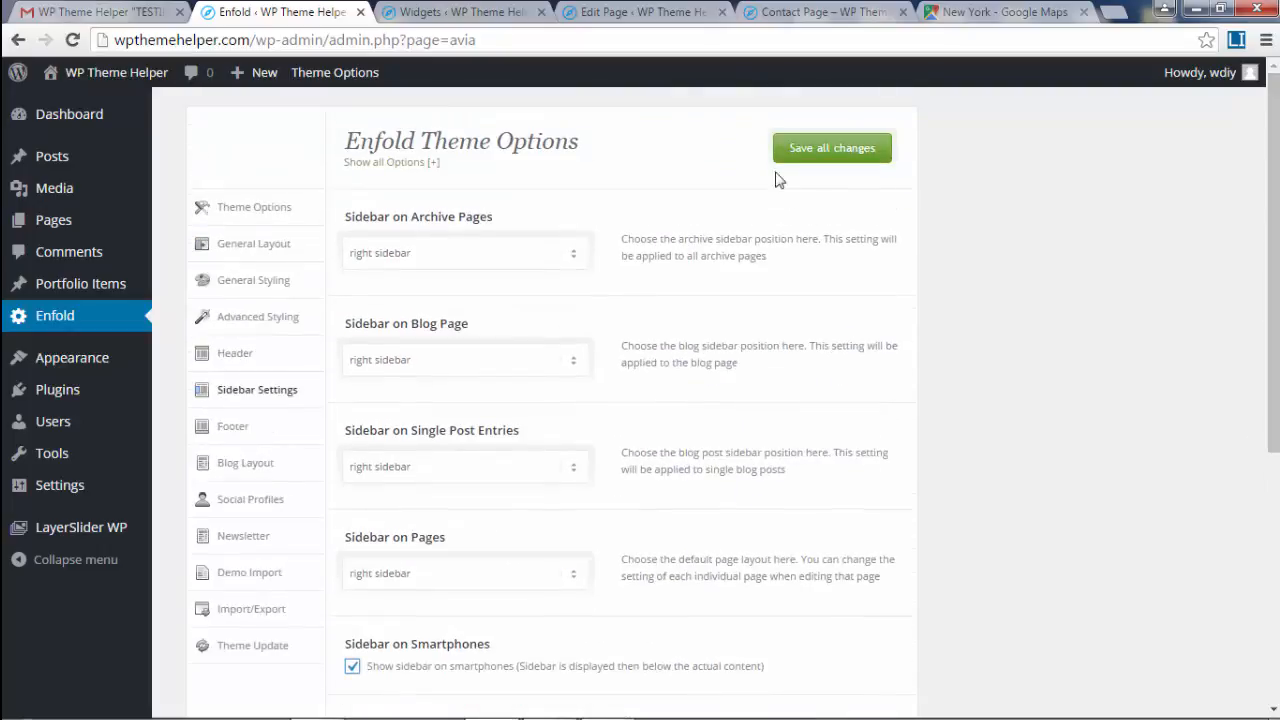
click(815, 155)
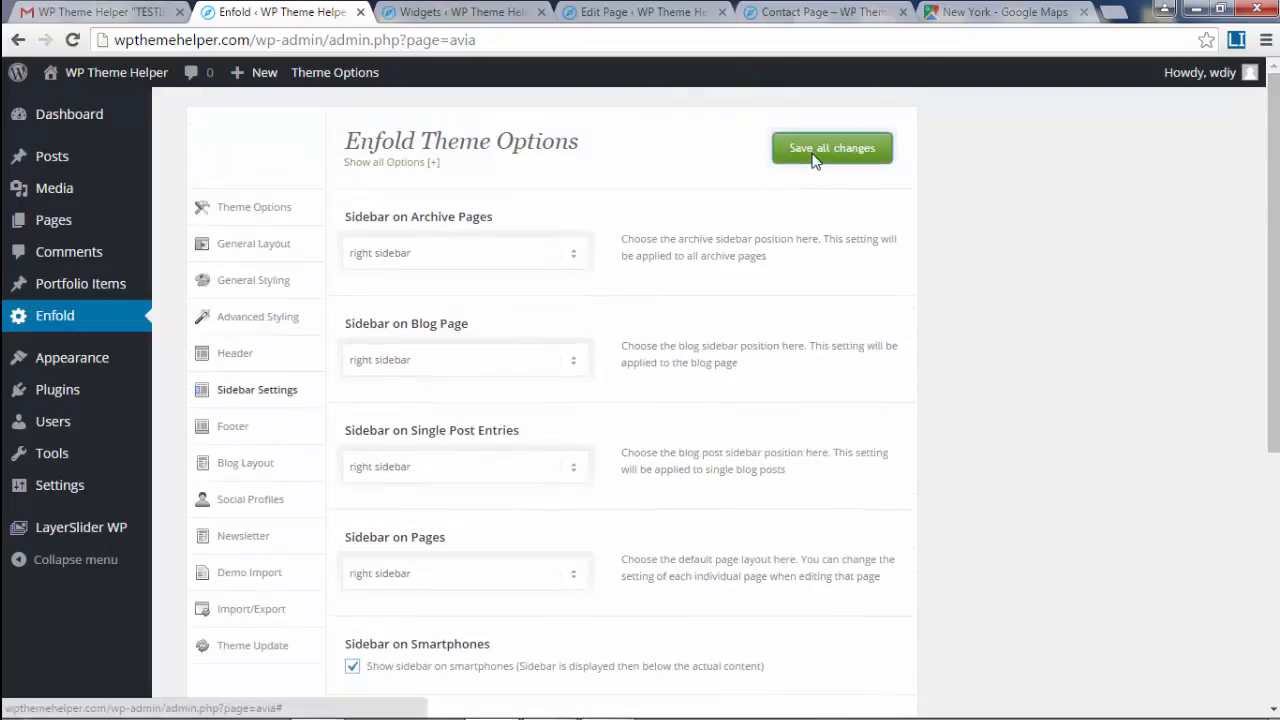
Reload the contact page, detach it into a smaller window and check for the sidebar widgets below the form.
click(818, 13)
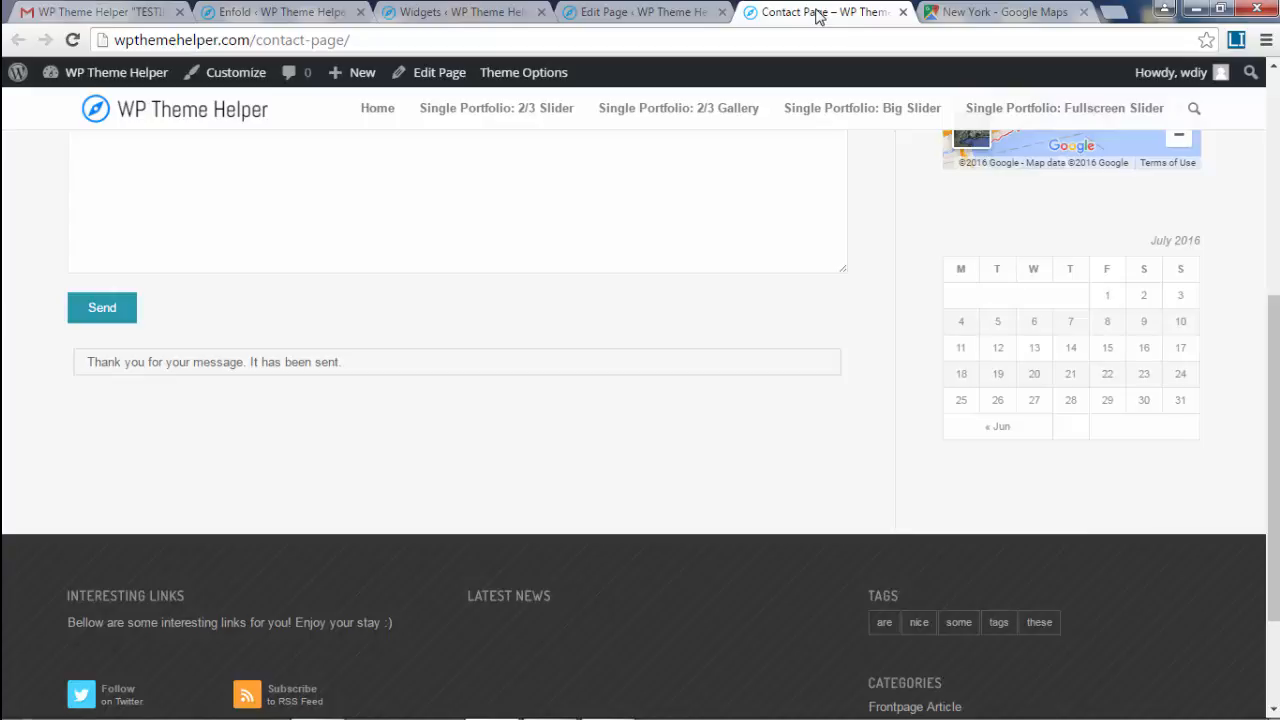
click(73, 40)
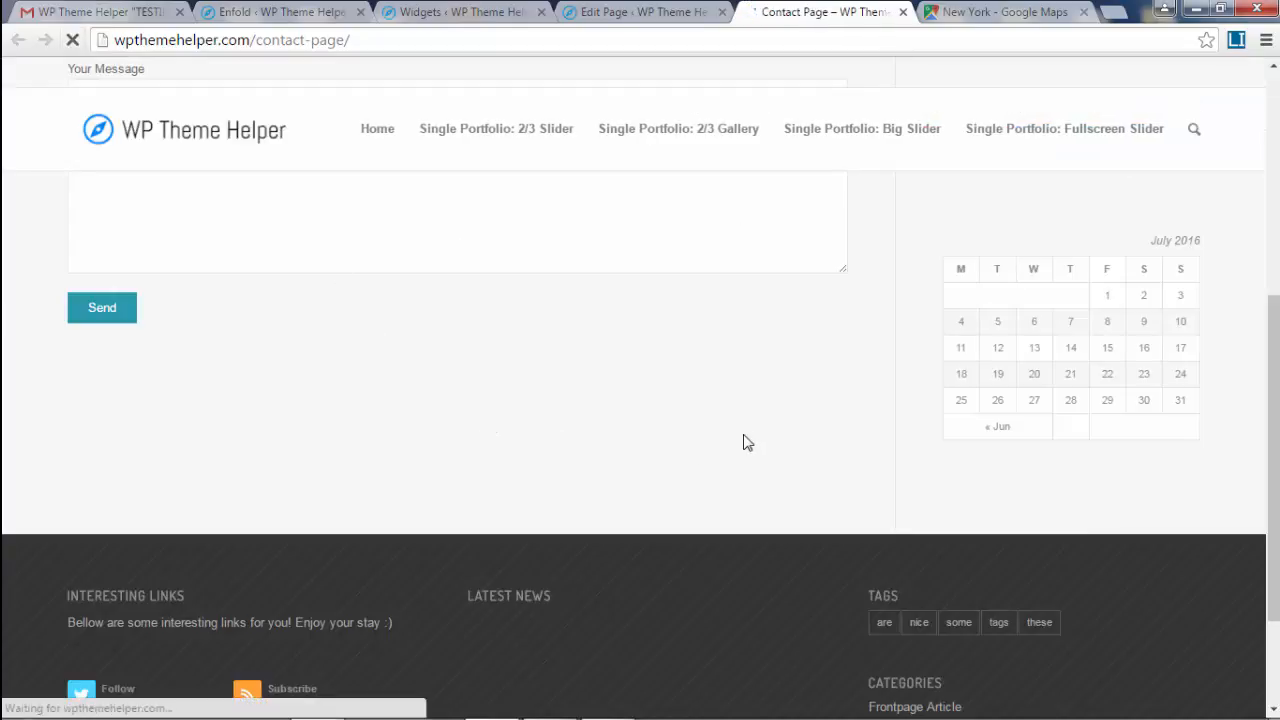
drag(819, 20, 752, 1)
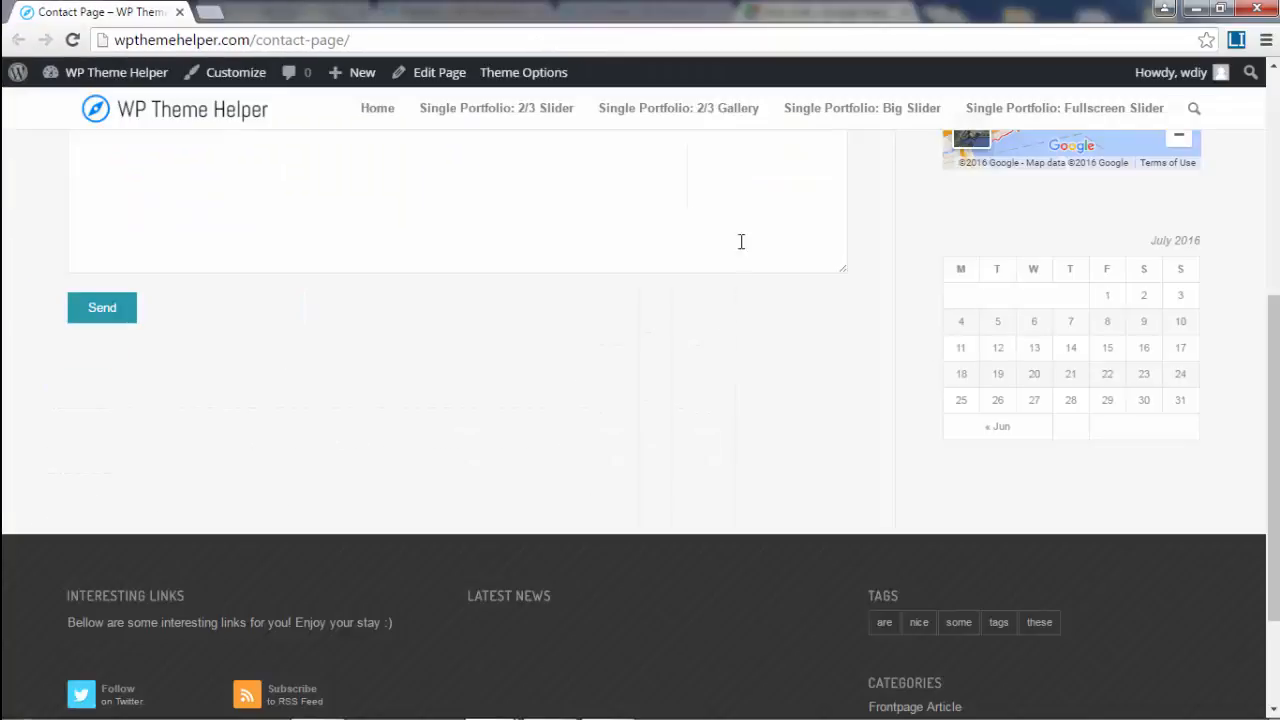
double_click(897, 4)
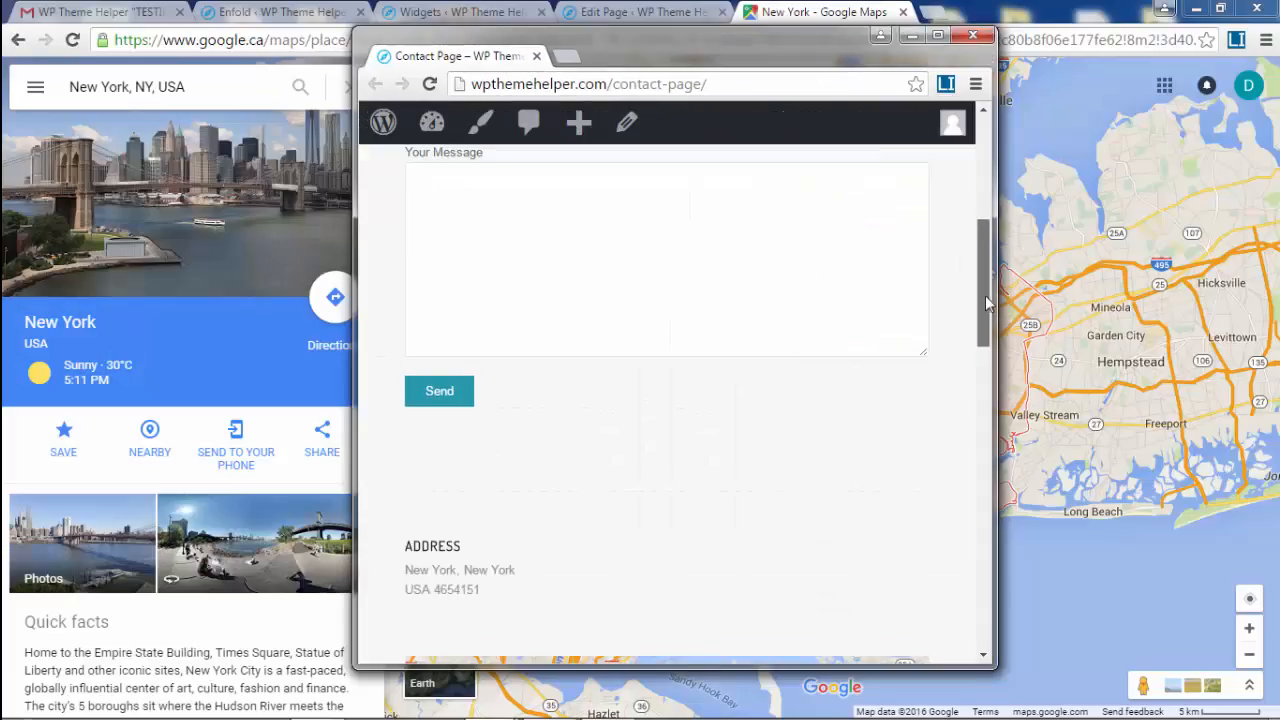
scroll(985, 300, down, 3)
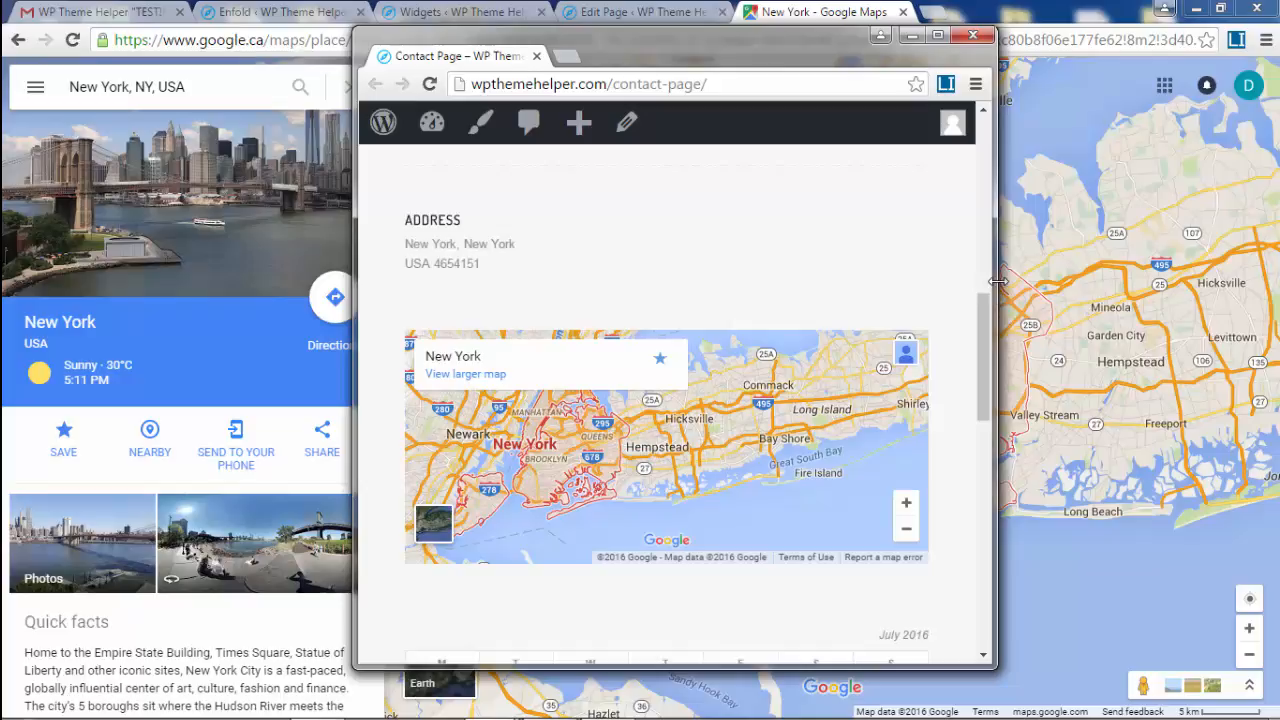
Widen the contact page window, then narrow it to phone width and check how the form and sidebar rearrange.
drag(998, 281, 1088, 314)
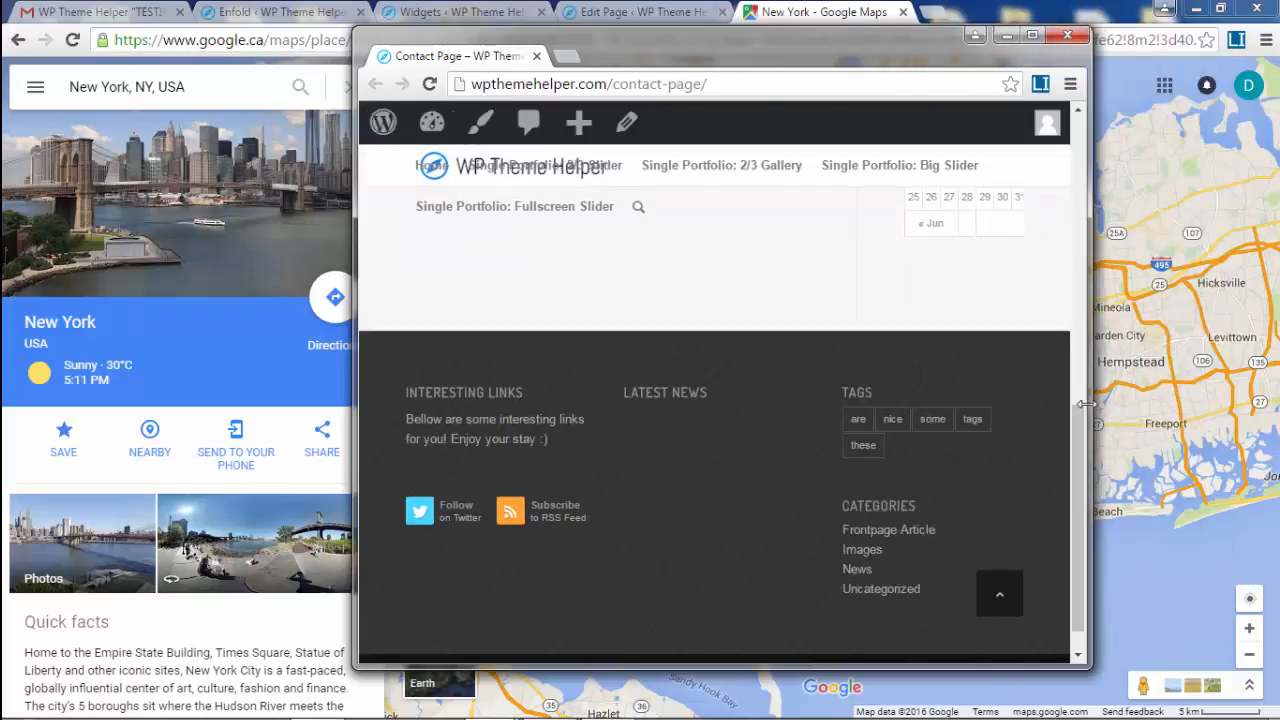
drag(1076, 449, 955, 289)
drag(952, 183, 712, 459)
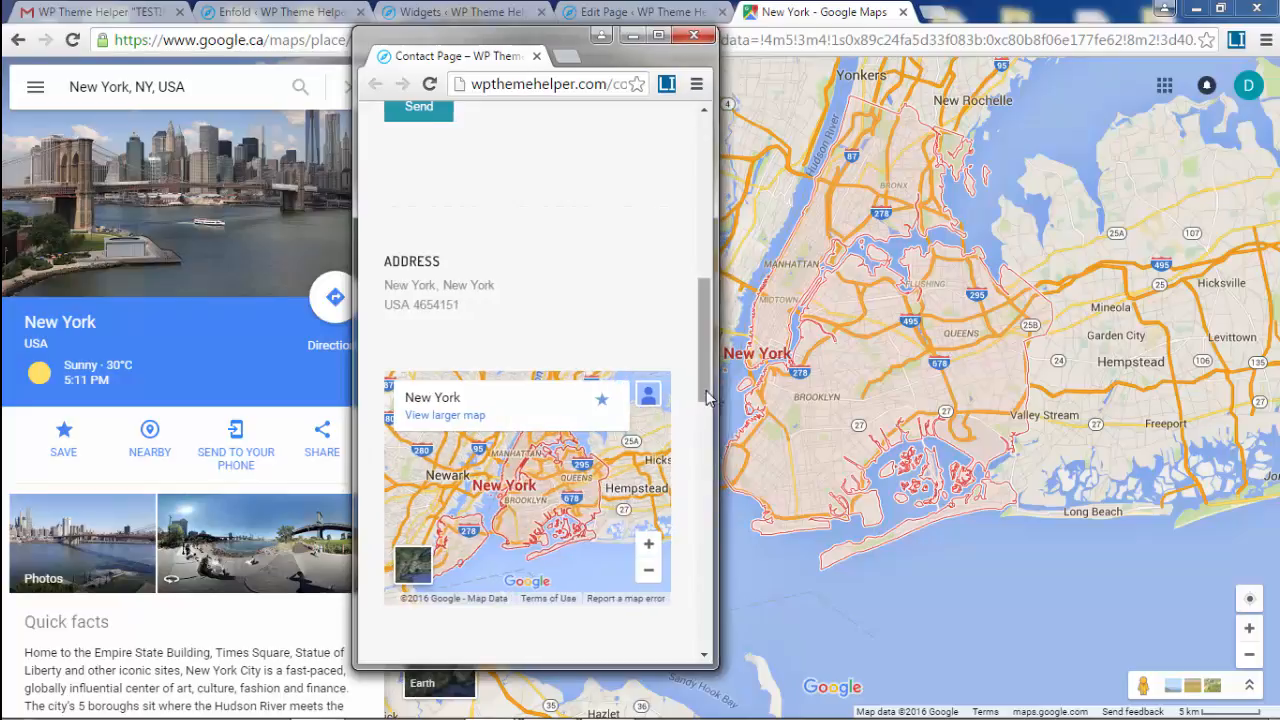
drag(706, 358, 730, 172)
scroll(530, 400, down, 4)
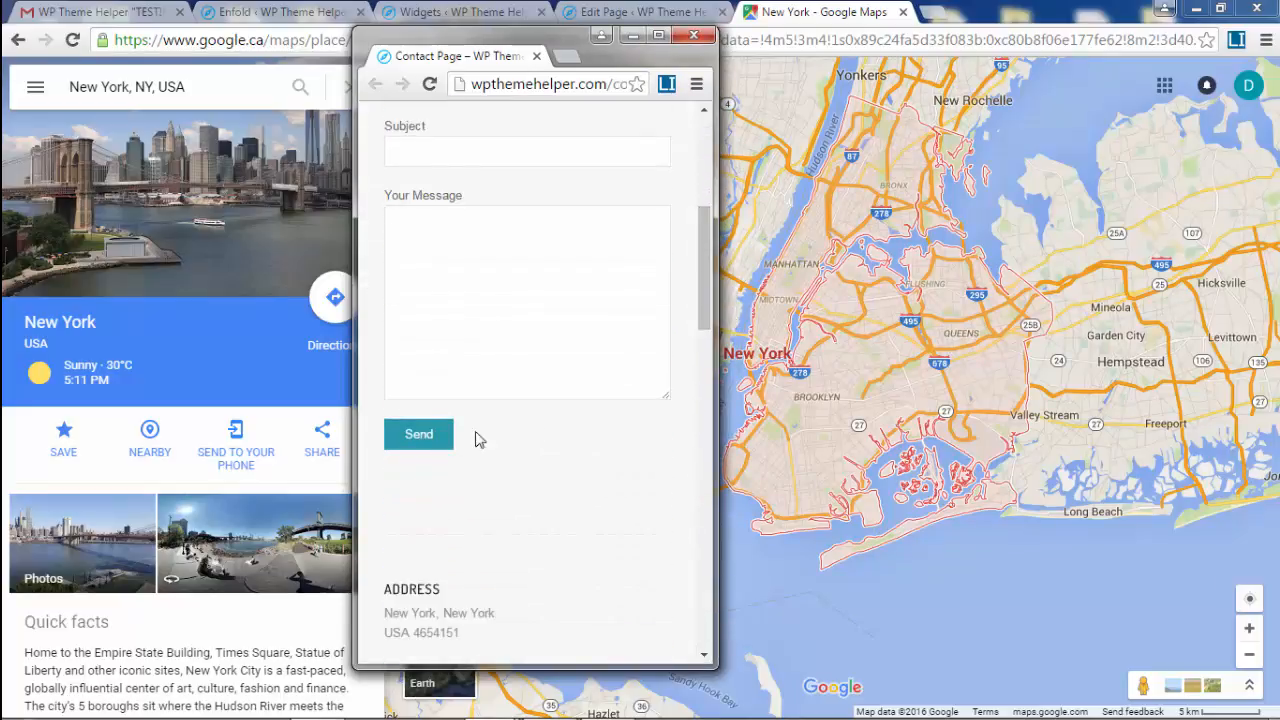
Submit the empty contact form at phone width and examine the validation messages below it and under the required fields.
click(420, 438)
scroll(470, 490, down, 2)
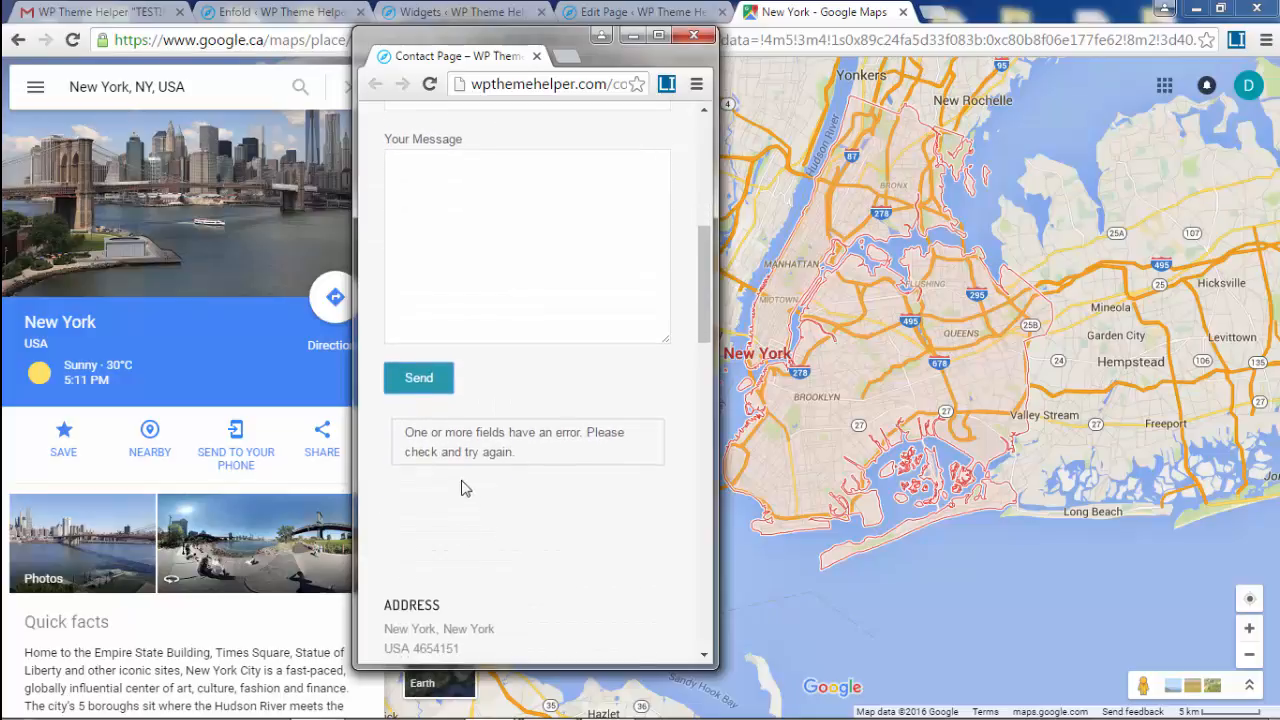
drag(414, 431, 614, 438)
click(614, 456)
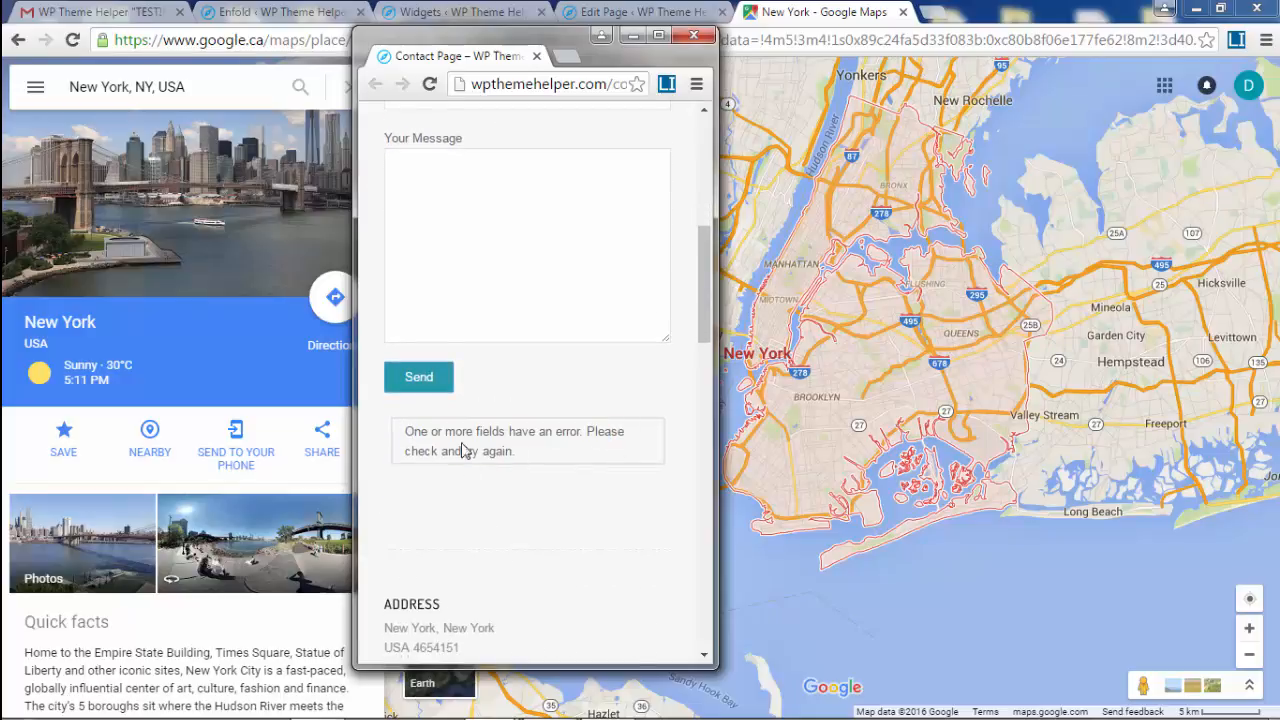
scroll(531, 466, up, 3)
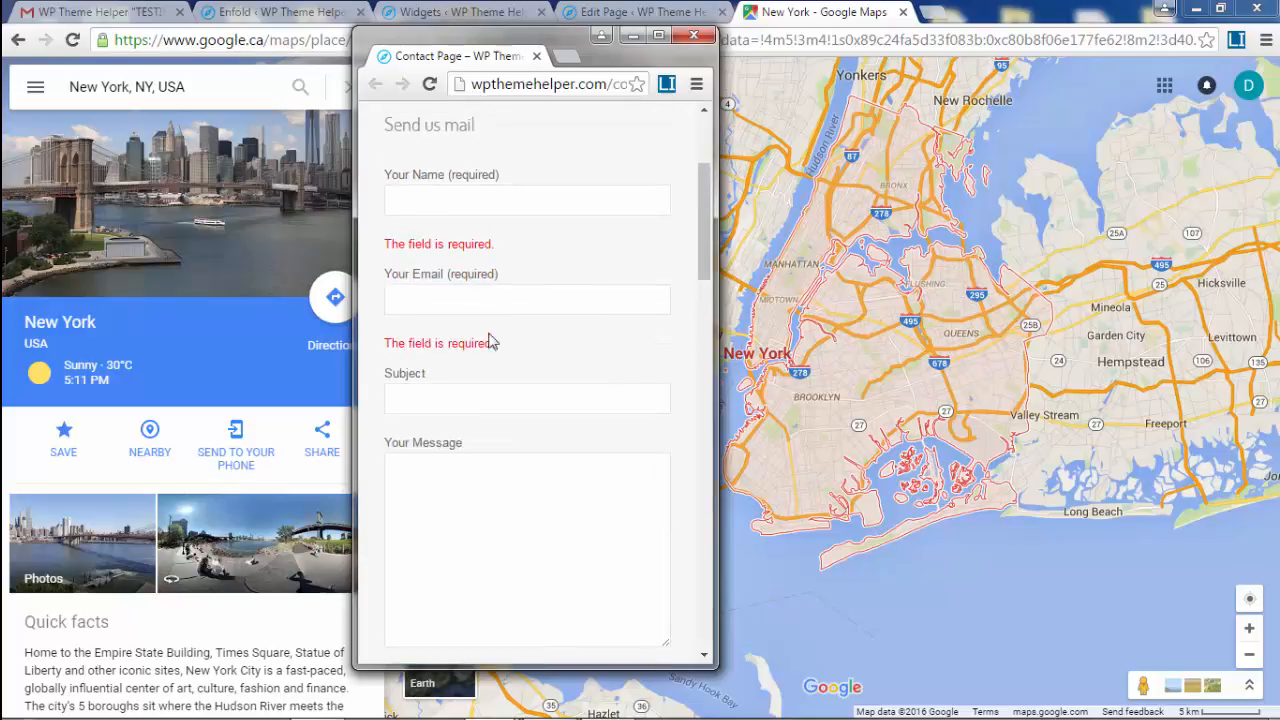
click(521, 313)
Check the top of the narrow contact page, then maximize its window and review the full-width layout.
scroll(492, 434, up, 4)
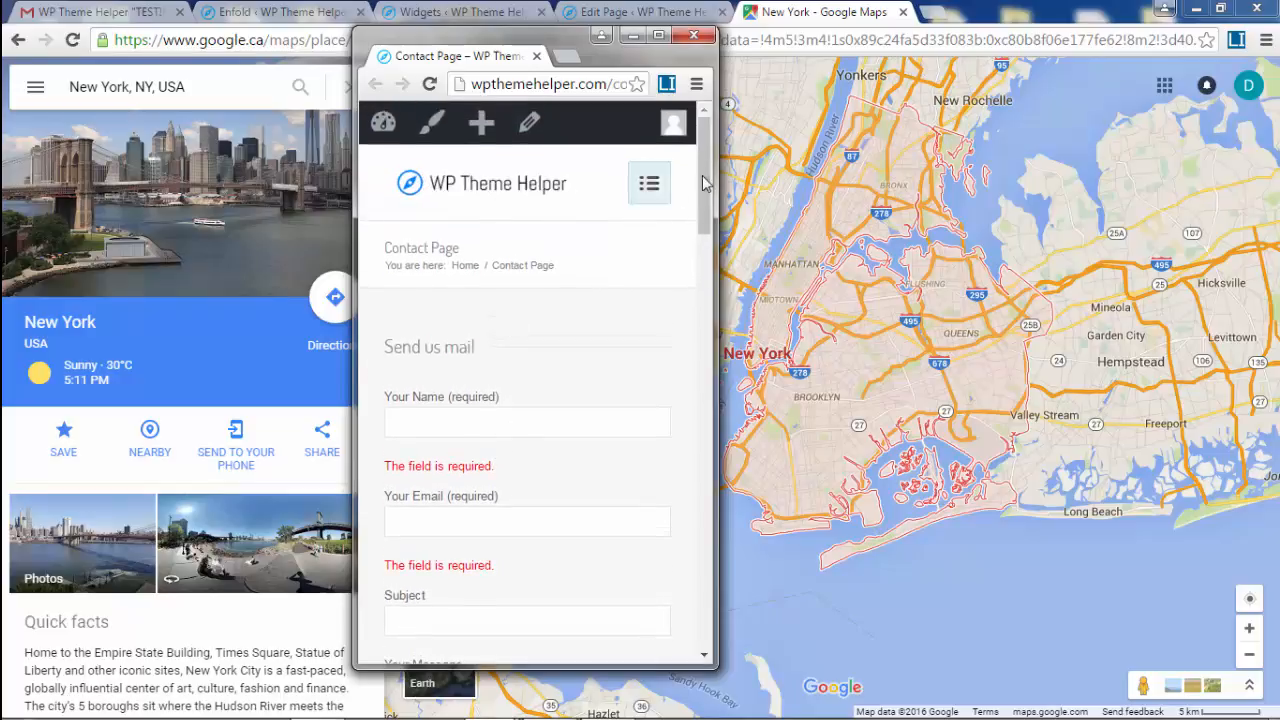
drag(702, 178, 708, 140)
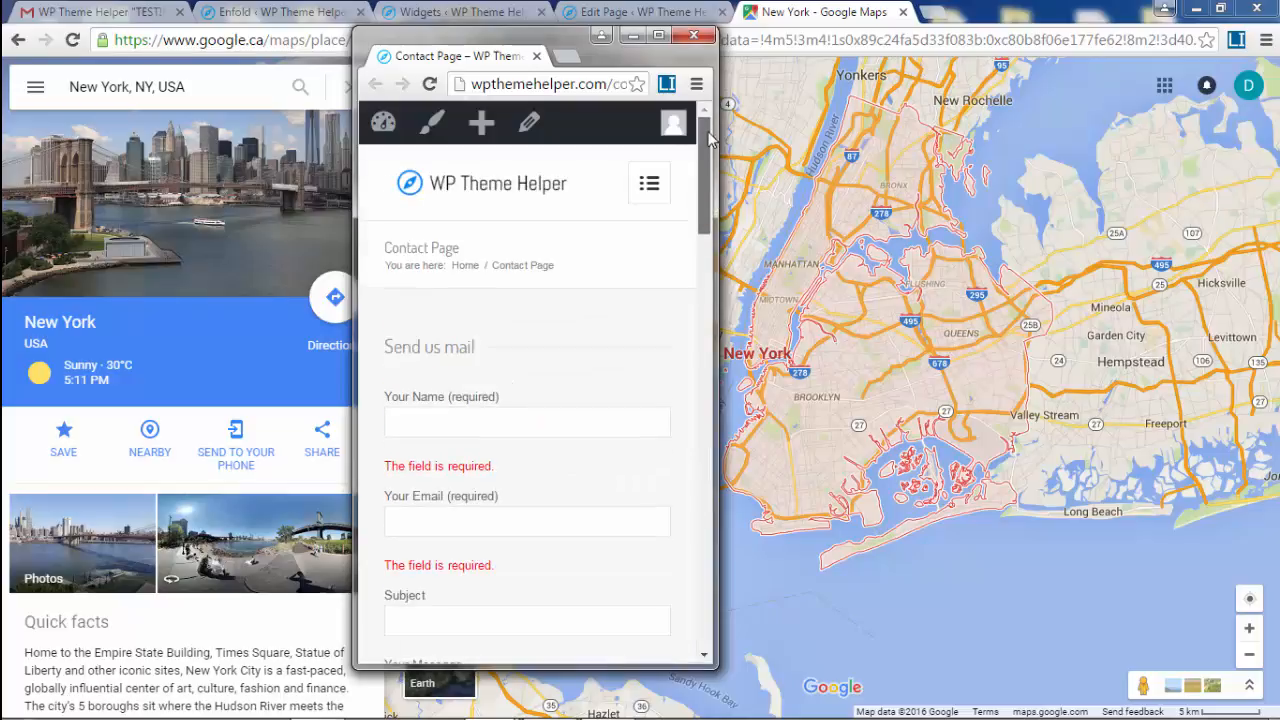
click(658, 35)
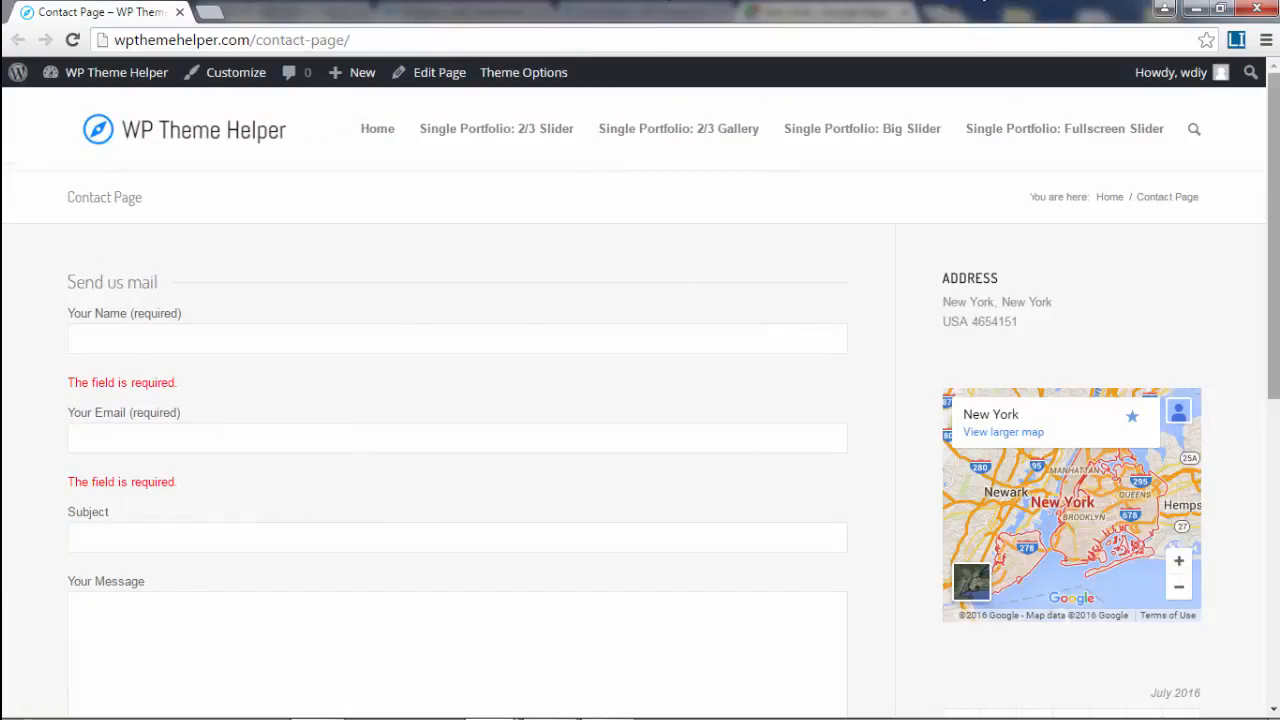
scroll(1273, 300, down, 4)
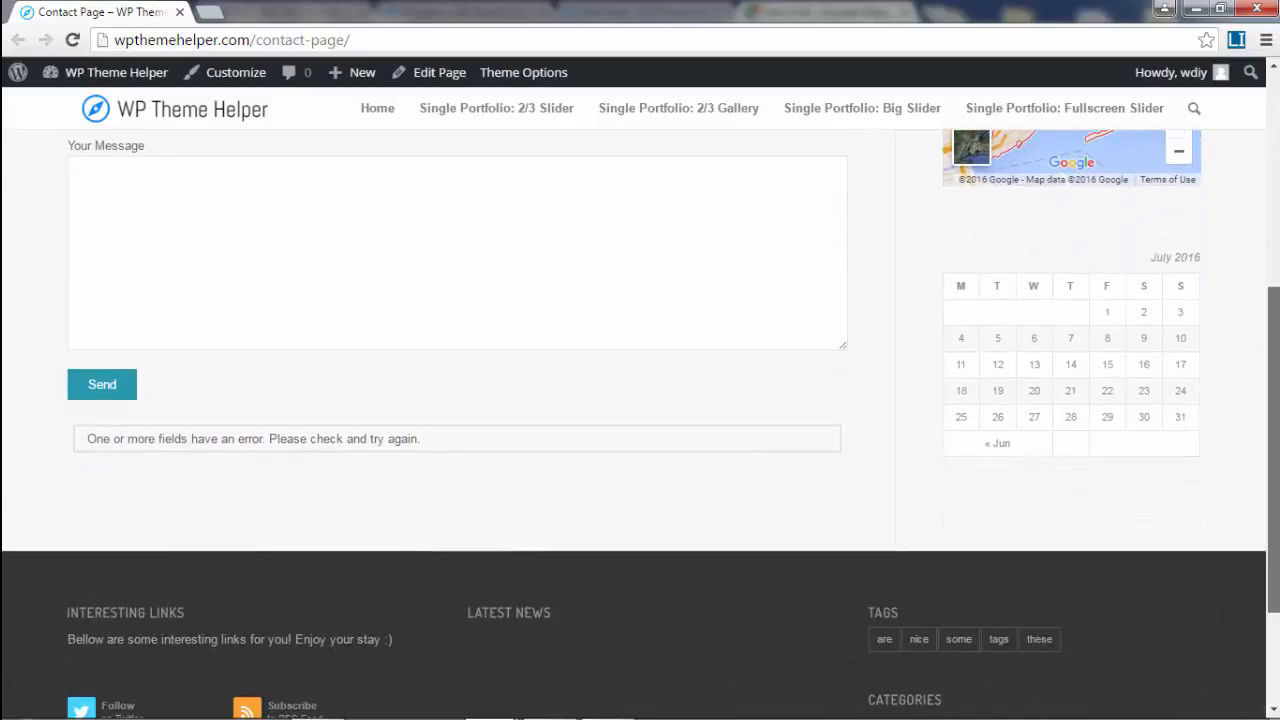